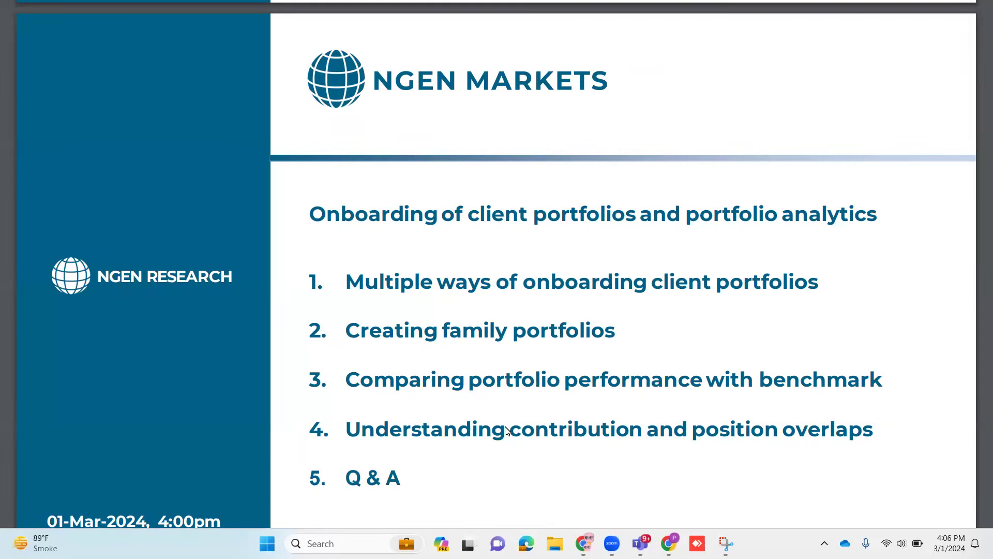
- Switch from the PowerPoint agenda slide to the NGEN Markets Premium market overview
key(alt+Tab)
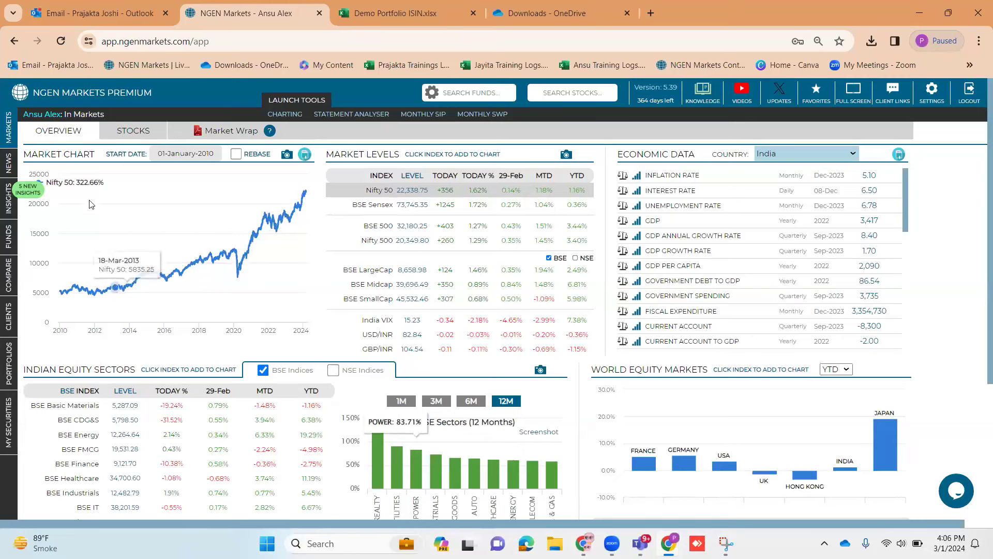
- Show the Clients RTA dashboard for ARN 000123 full screen and list the available ARN codes
mouse_move(4, 126)
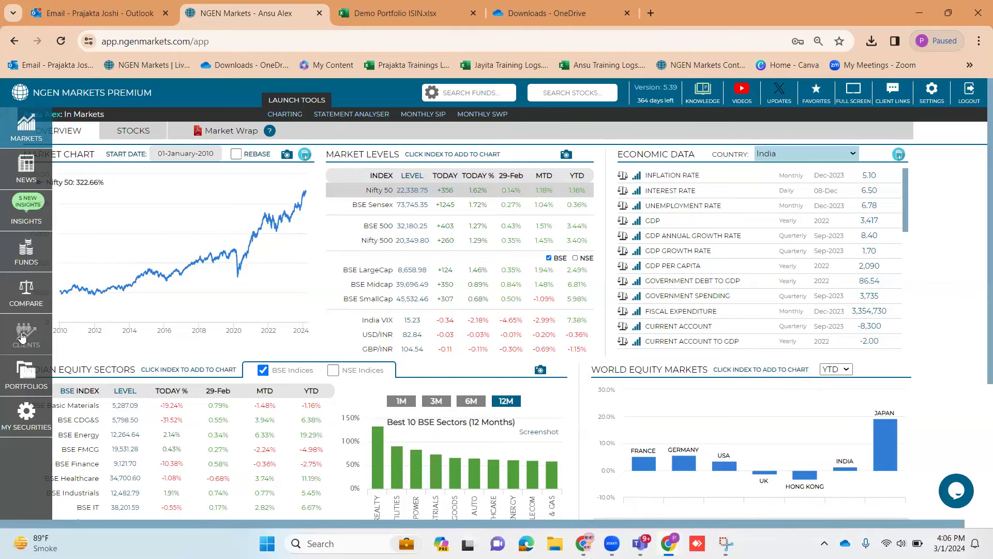
click(22, 337)
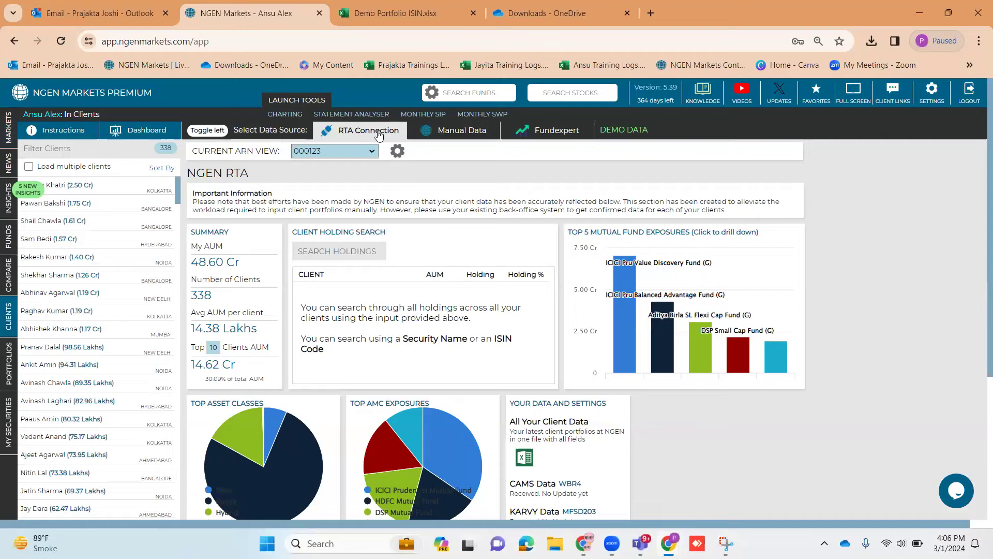
click(855, 96)
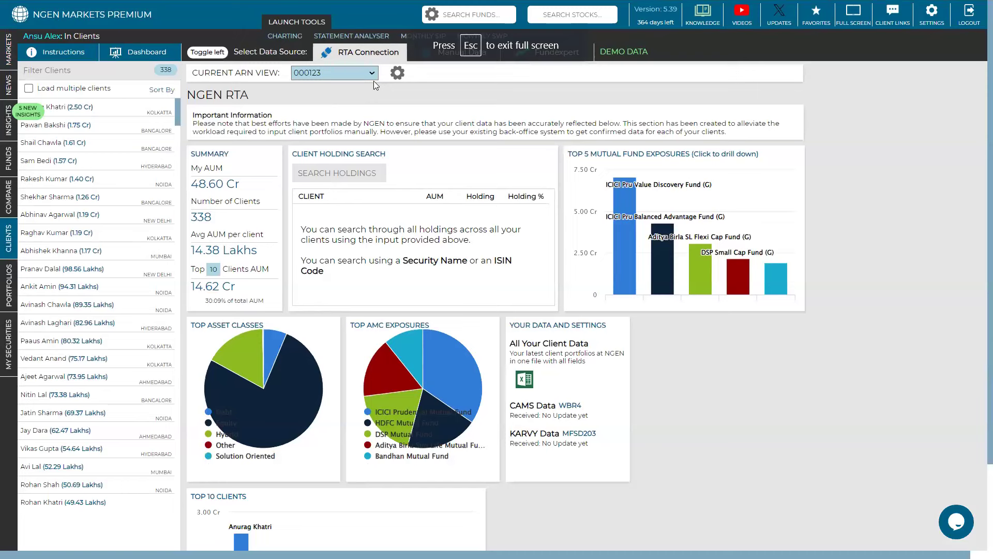
click(374, 81)
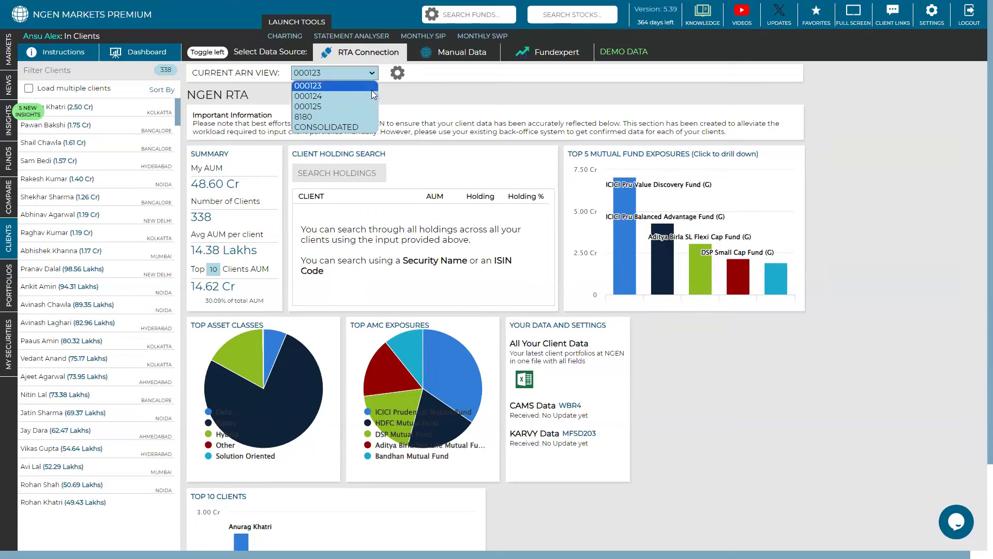
click(403, 102)
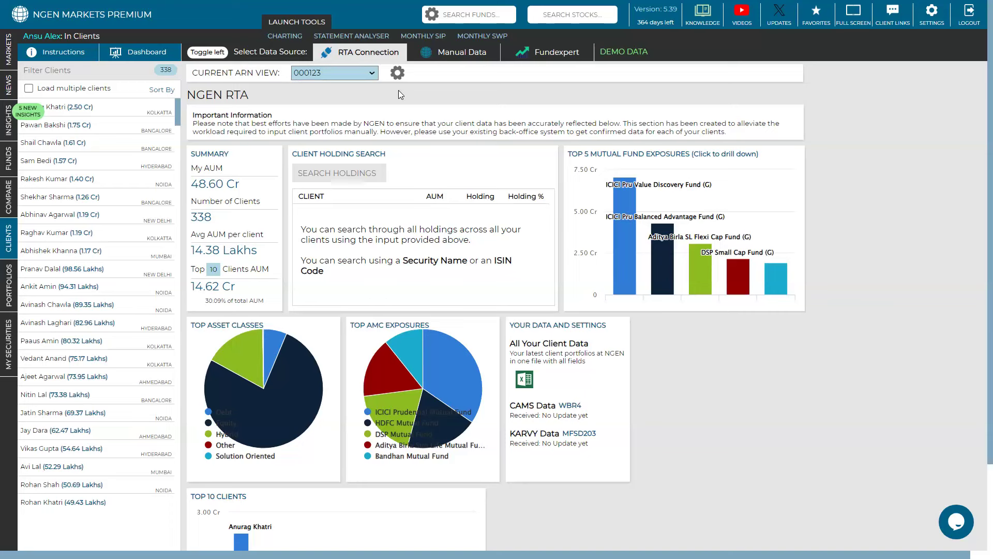
triple_click(512, 406)
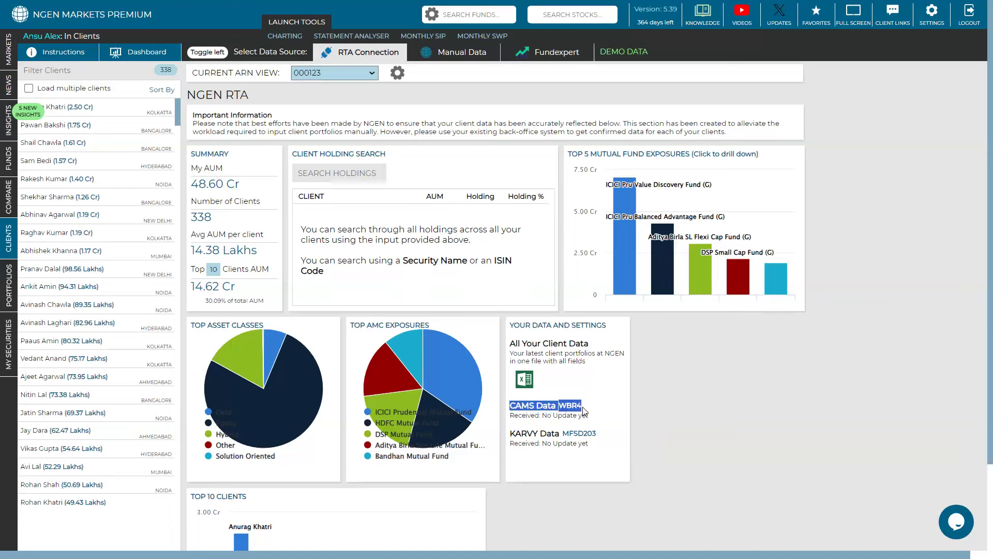
drag(510, 433, 596, 435)
mouse_move(465, 373)
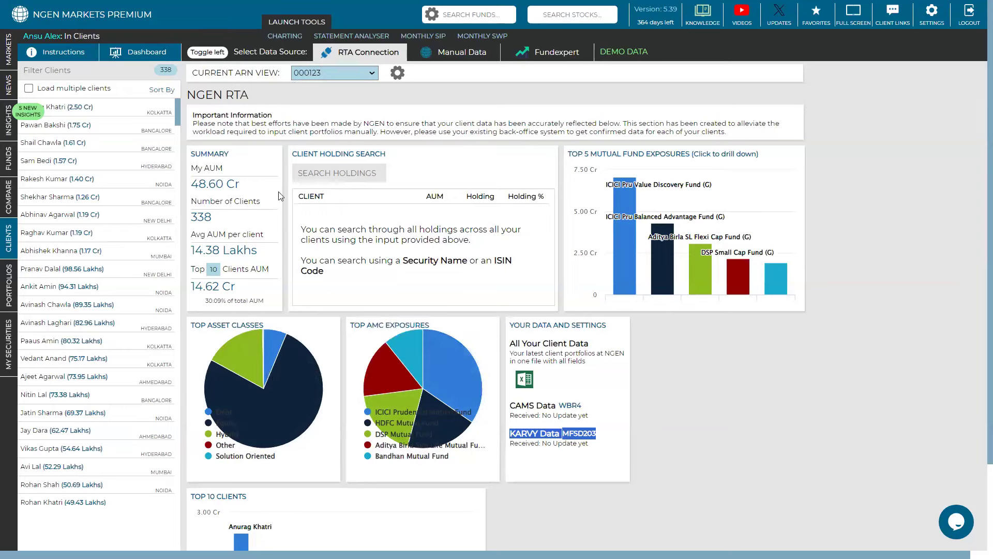
click(338, 80)
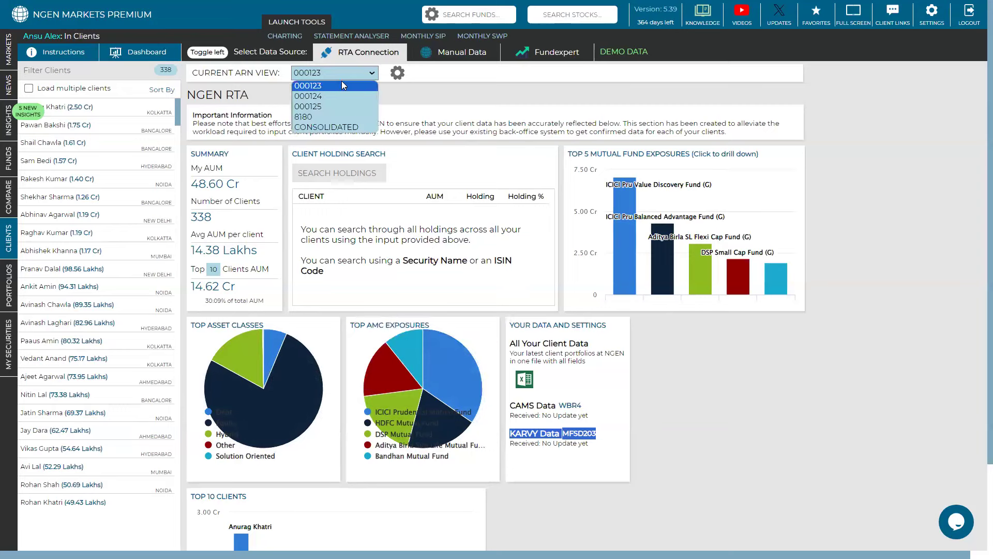
click(341, 85)
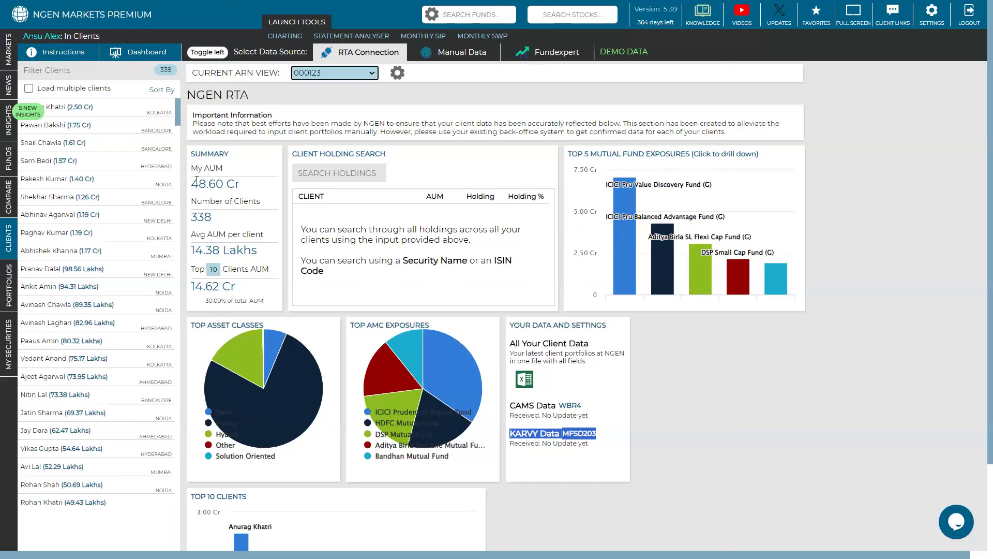
drag(192, 182, 241, 185)
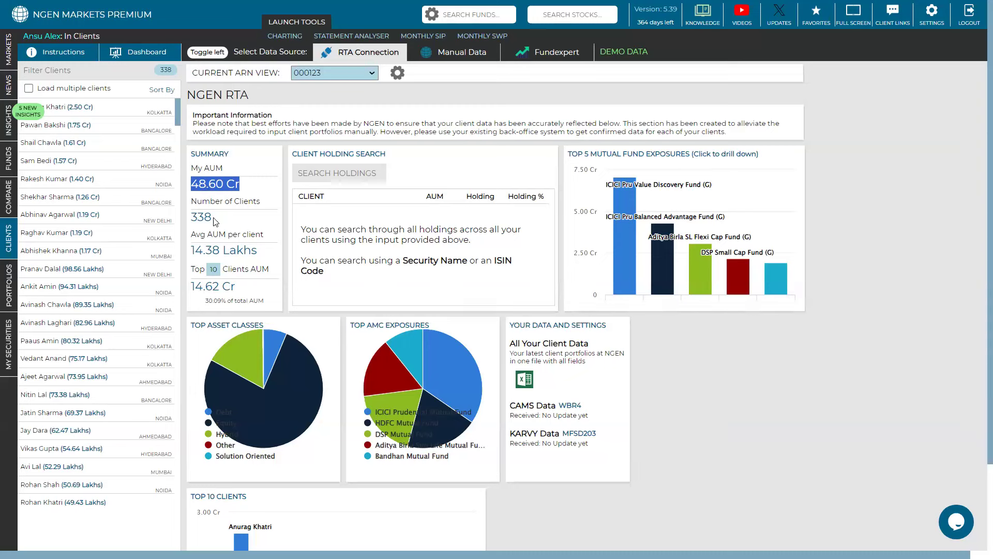
drag(212, 214, 193, 213)
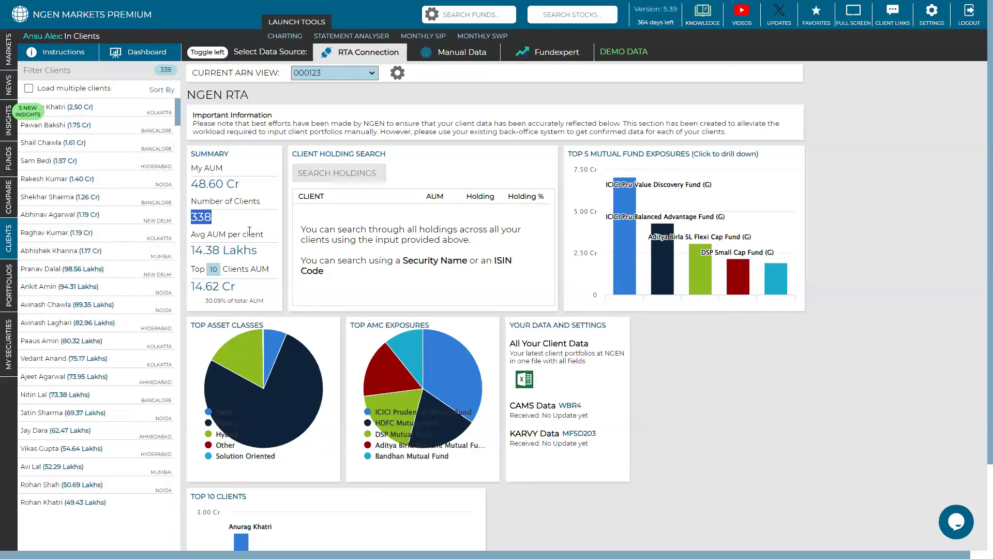
click(326, 171)
drag(294, 154, 340, 161)
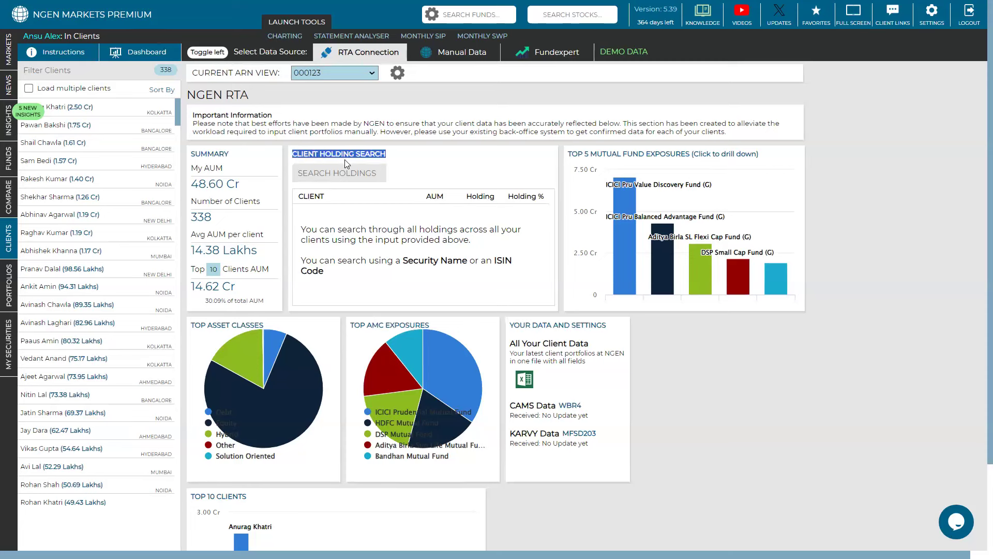
click(363, 174)
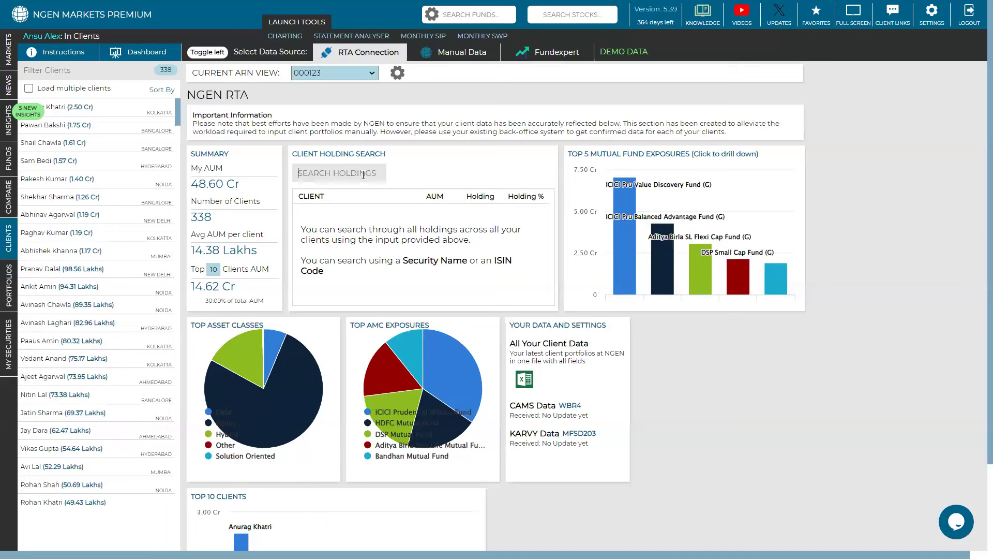
- Search holdings for 'dsp' and list the clients holding DSP Midcap Fund (G)
text(dsp)
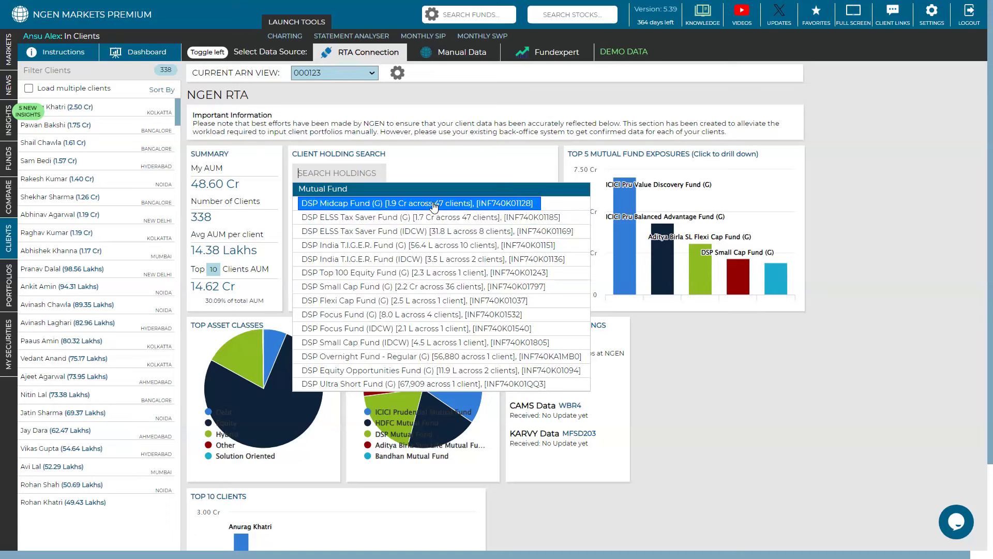
click(434, 207)
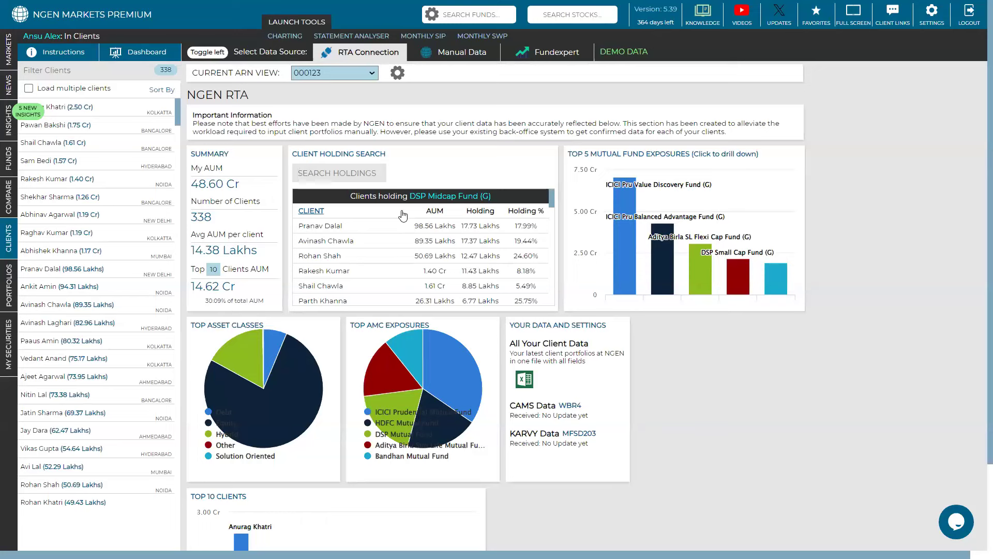
scroll(355, 241, down, 1)
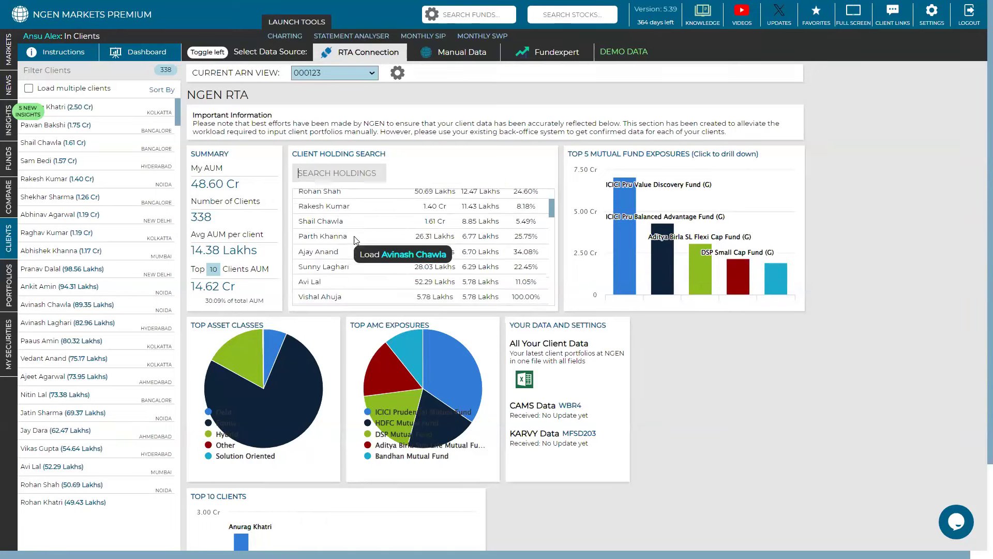
scroll(354, 248, up, 2)
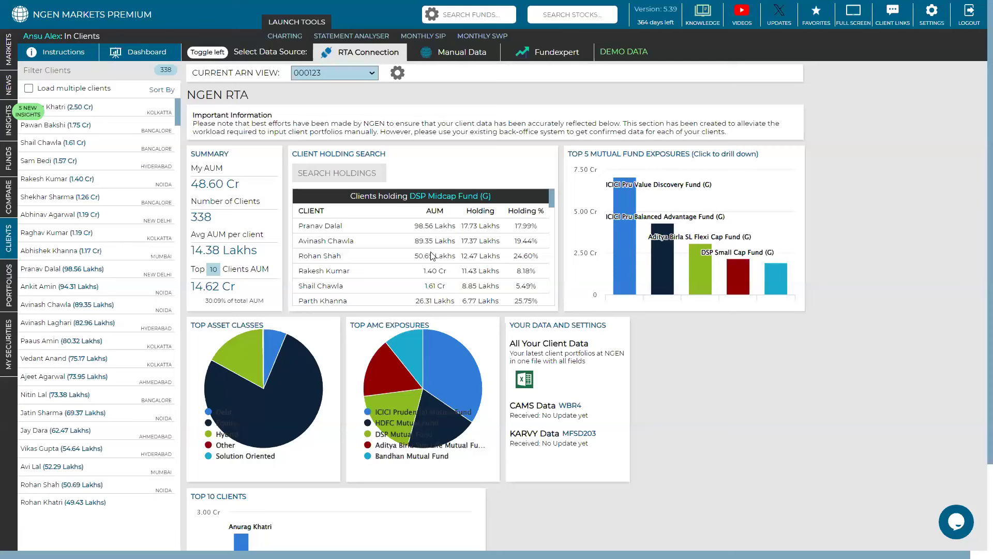
- Highlight the top client's 98.56 Lakhs AUM, holding amount and 17.99% holding share
drag(414, 226, 448, 226)
click(494, 220)
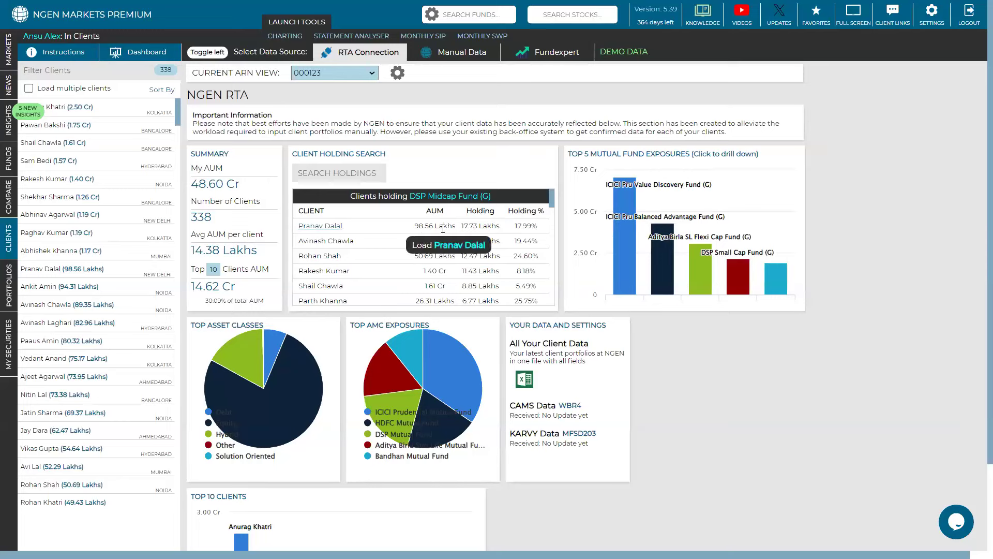
drag(460, 226, 499, 231)
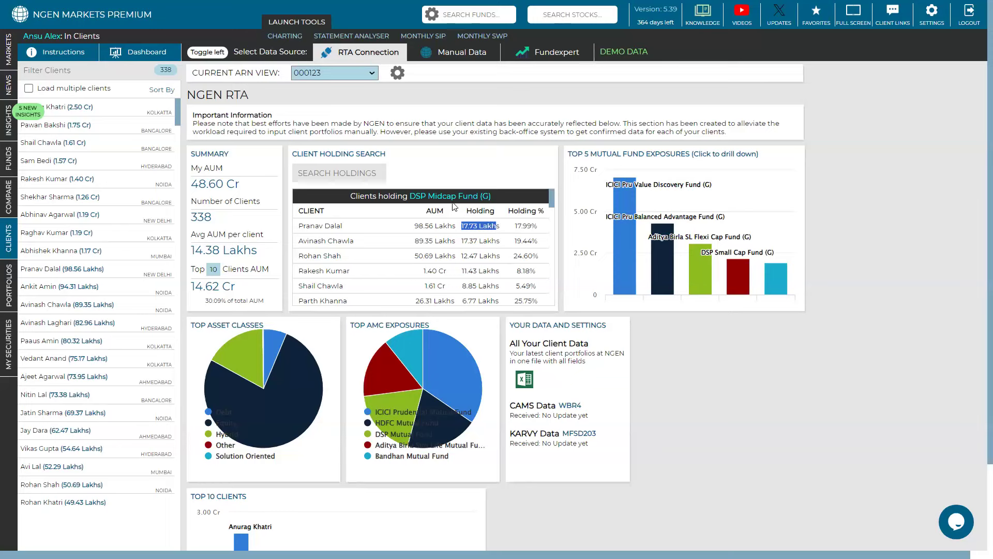
drag(516, 226, 533, 226)
scroll(462, 250, down, 1)
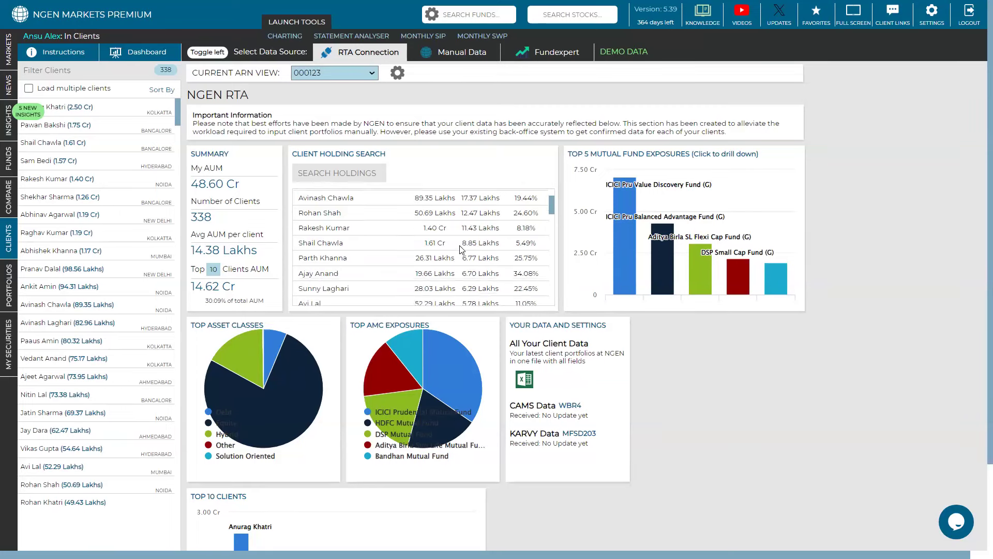
scroll(462, 250, down, 1)
scroll(462, 250, up, 2)
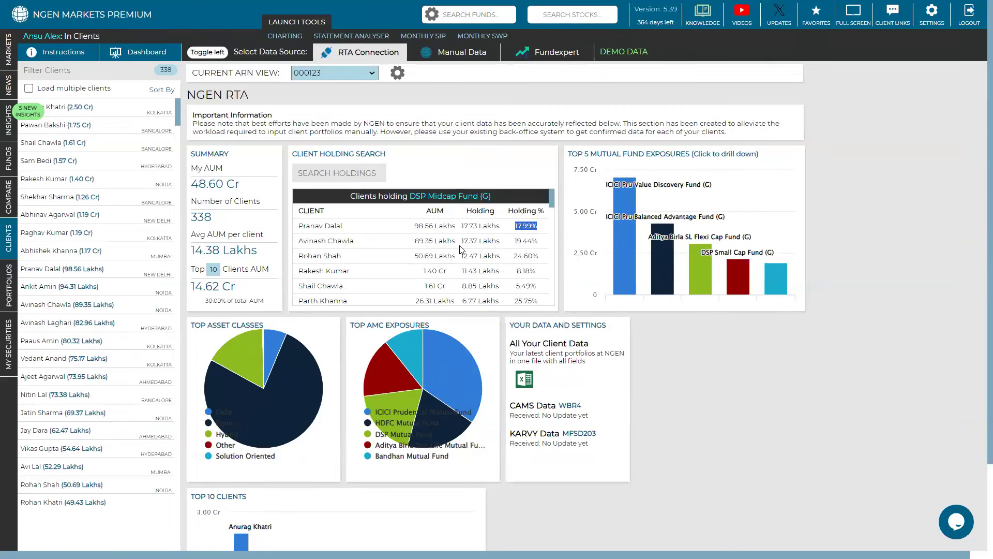
click(376, 175)
- List HDFC Hybrid Debt Fund (G) holders, highlighting the top client's 1.75 Cr AUM and 75.18 Lakhs holding
text(h)
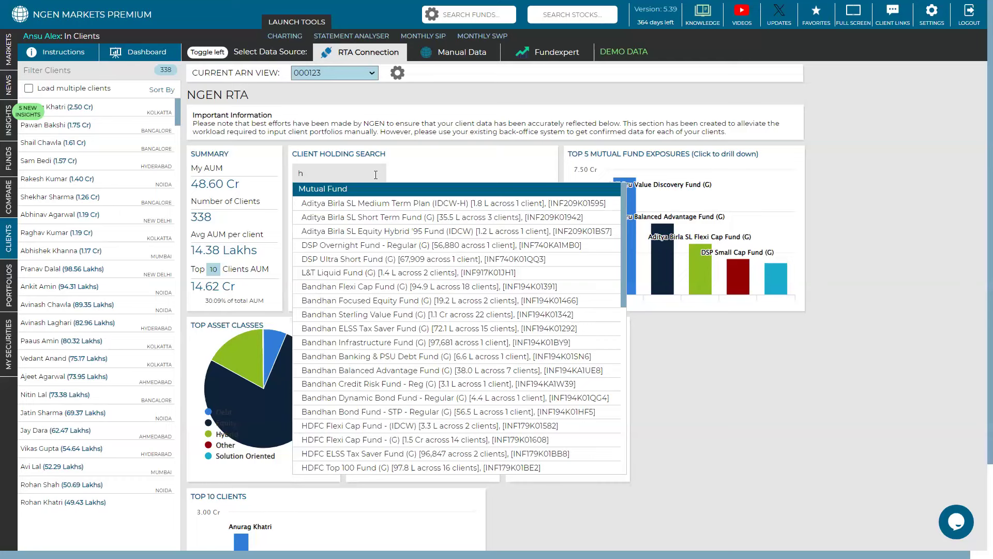
text(dfc h)
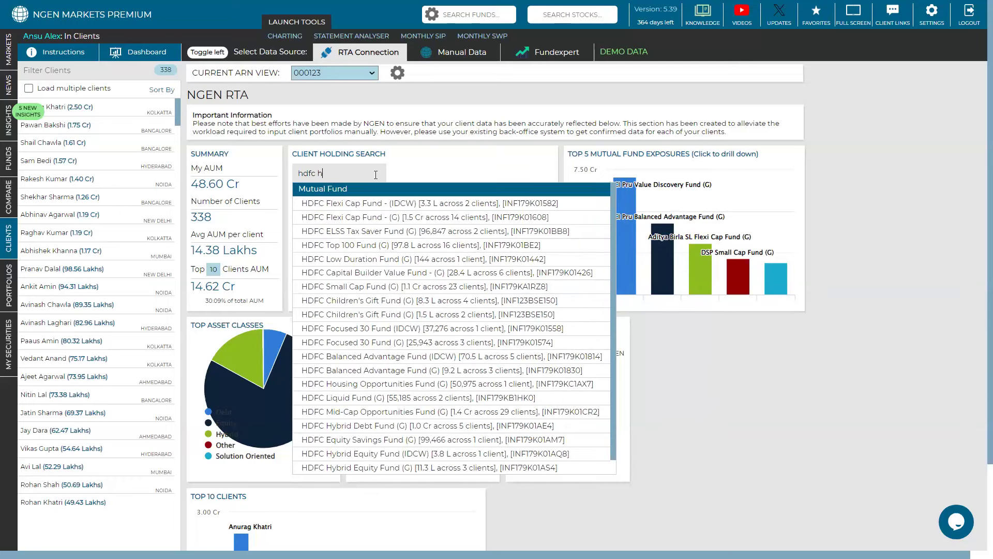
text(y)
click(376, 230)
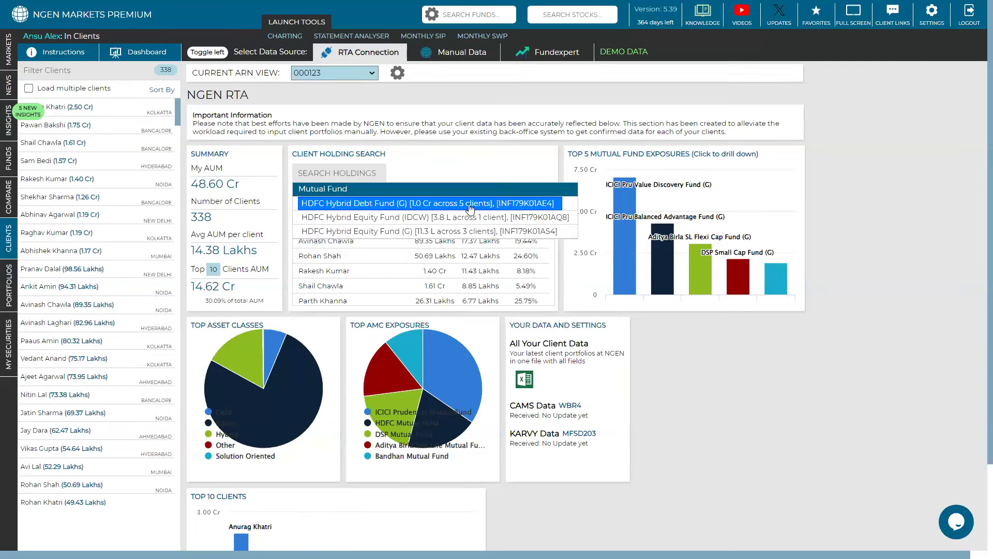
click(411, 204)
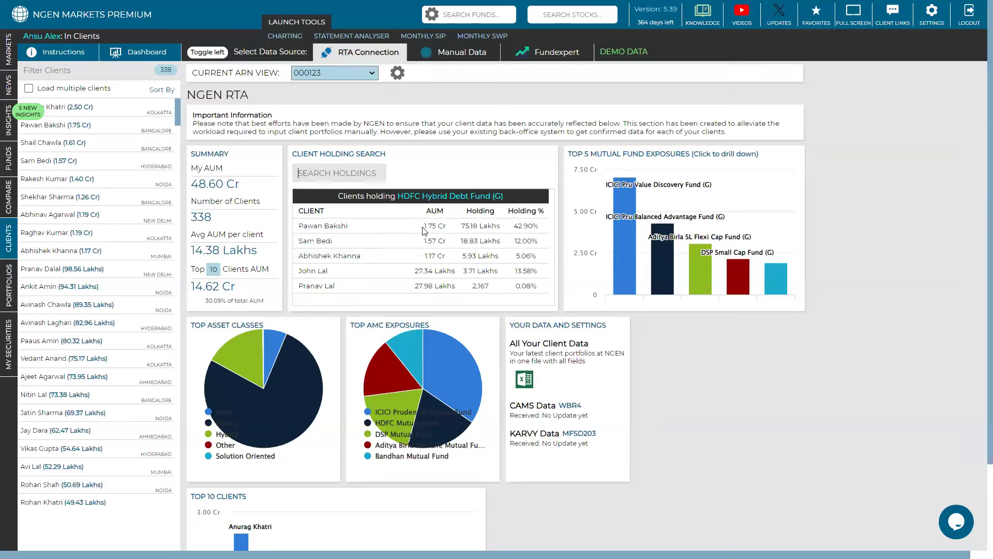
drag(424, 226, 449, 232)
drag(462, 227, 505, 230)
drag(568, 154, 676, 153)
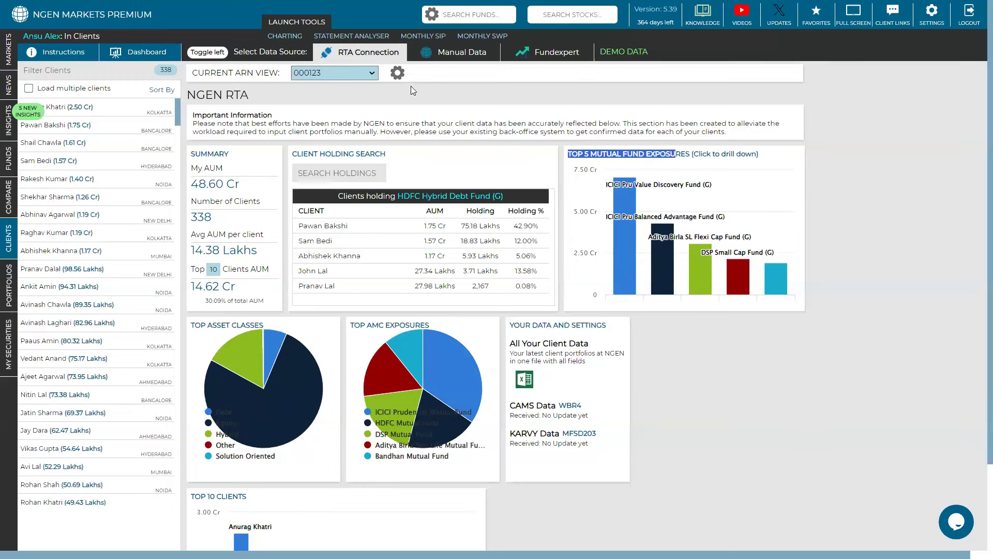
mouse_move(619, 218)
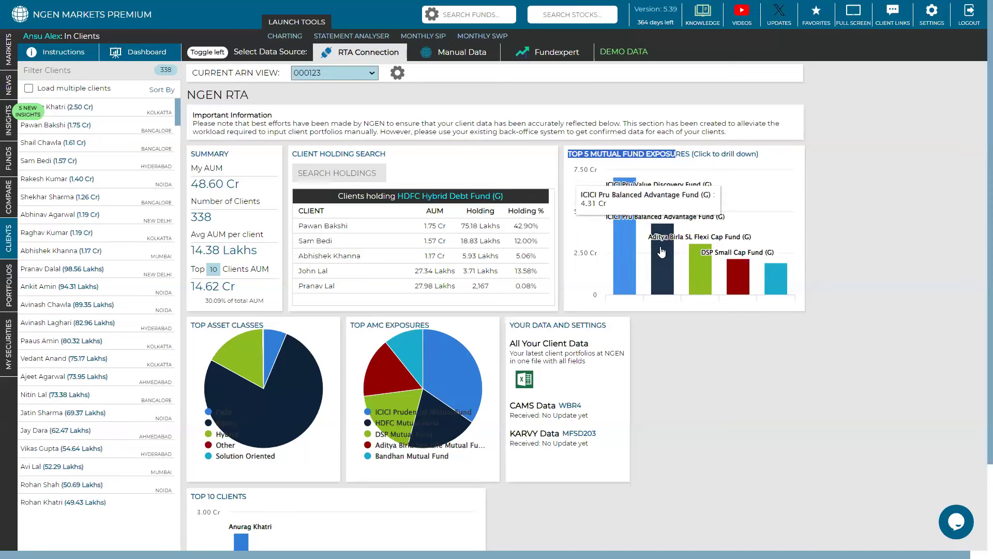
click(625, 243)
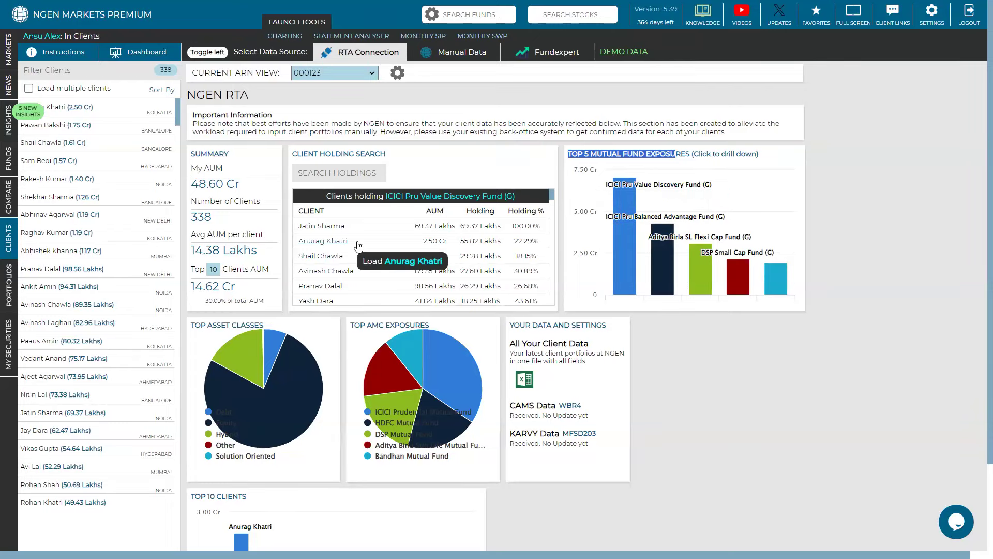
scroll(358, 246, down, 2)
scroll(355, 253, down, 1)
scroll(355, 254, up, 1)
scroll(355, 253, up, 2)
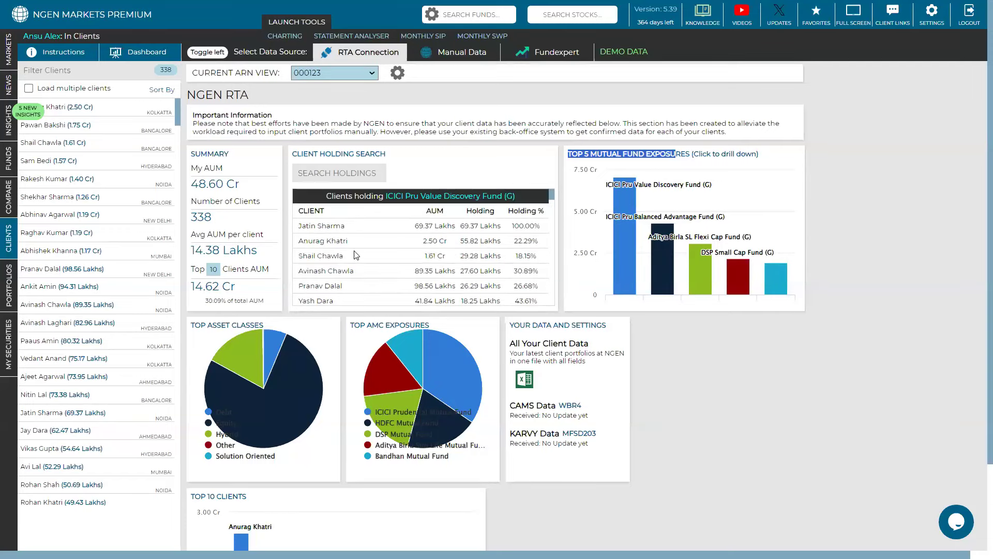
click(662, 276)
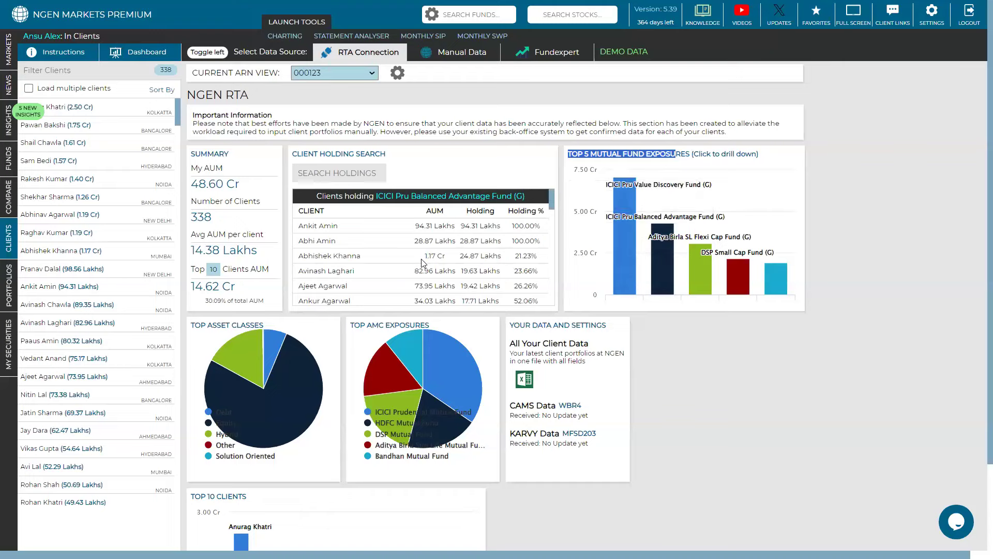
scroll(418, 327, down, 2)
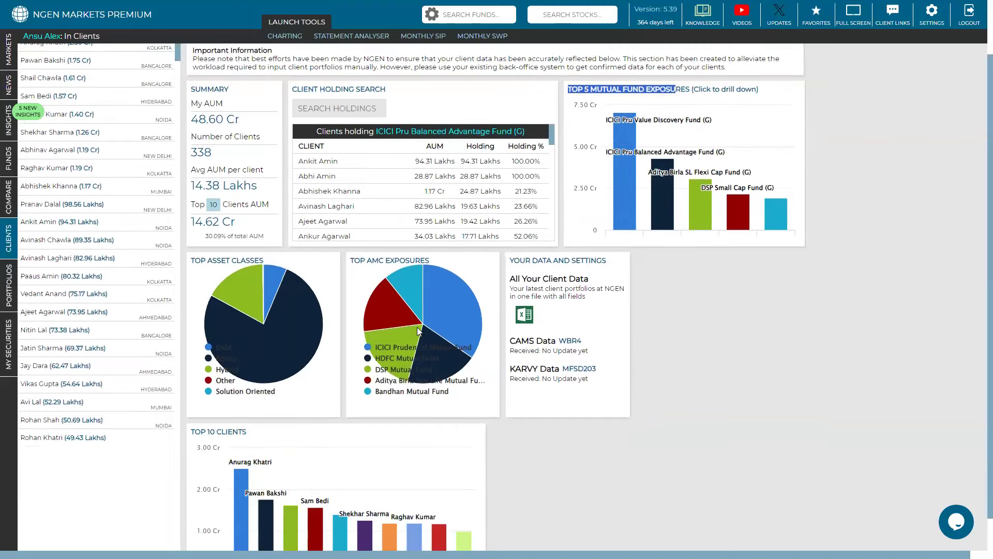
scroll(412, 331, down, 1)
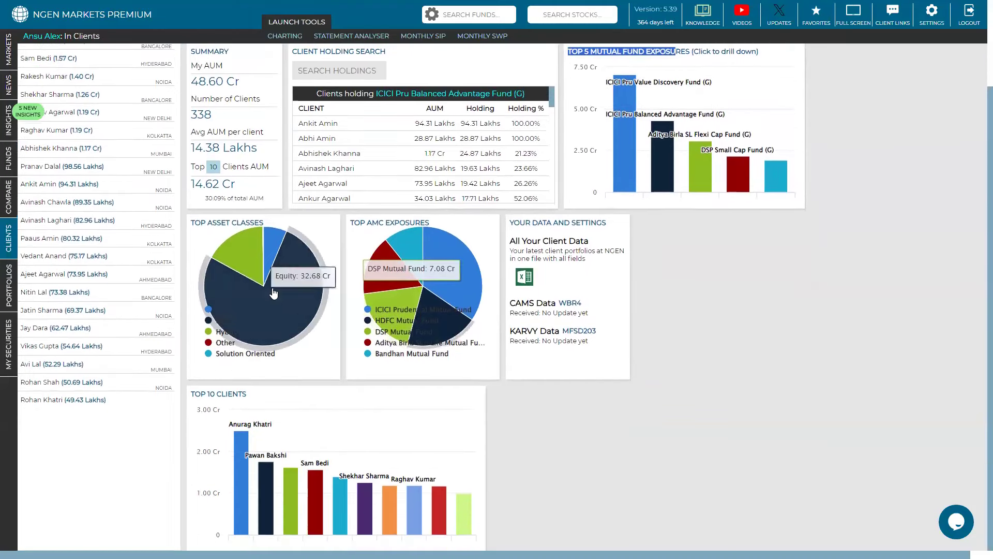
click(281, 324)
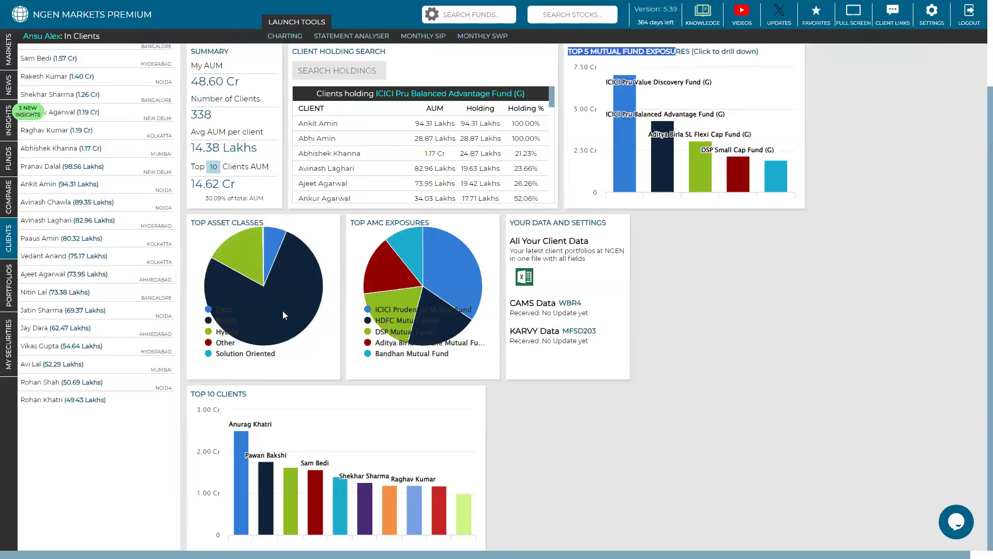
mouse_move(293, 300)
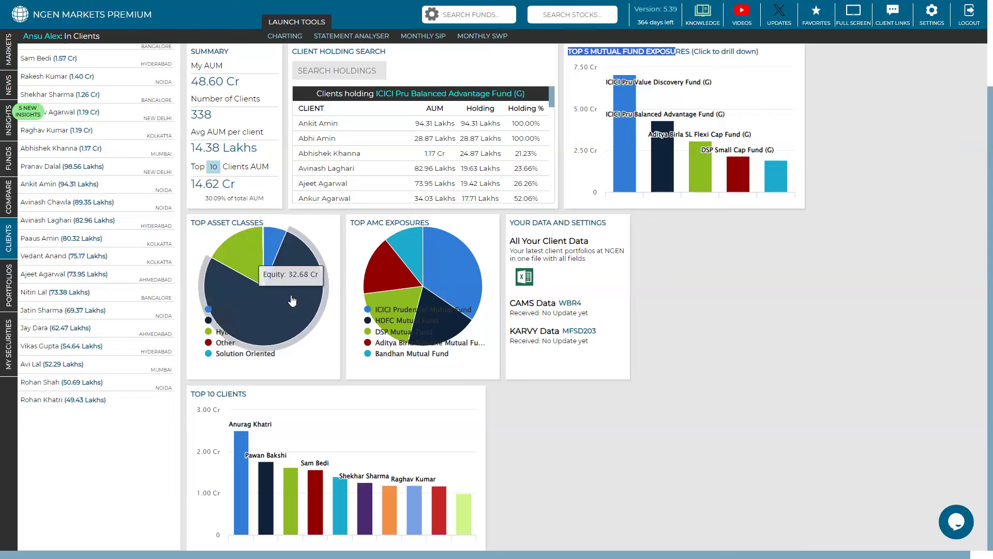
mouse_move(269, 262)
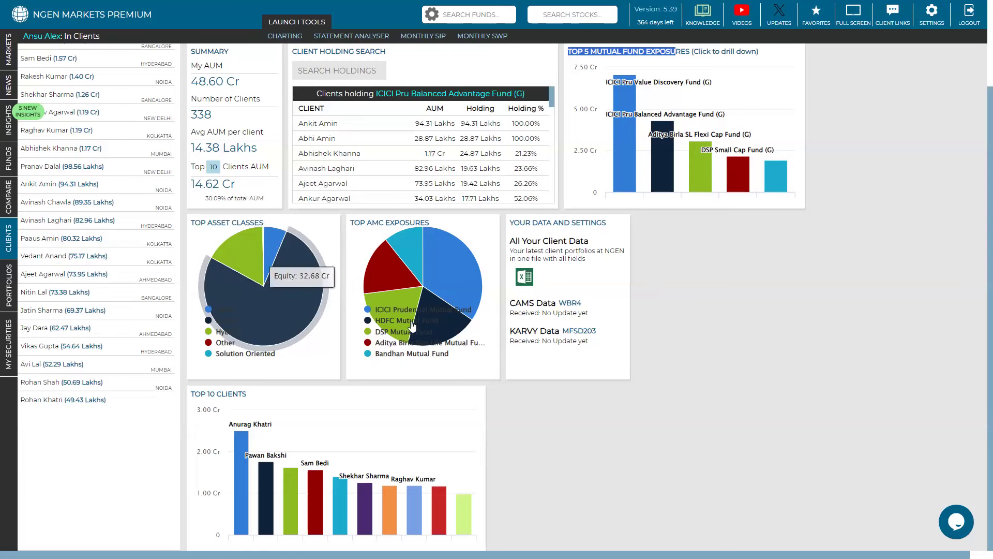
drag(509, 303, 583, 309)
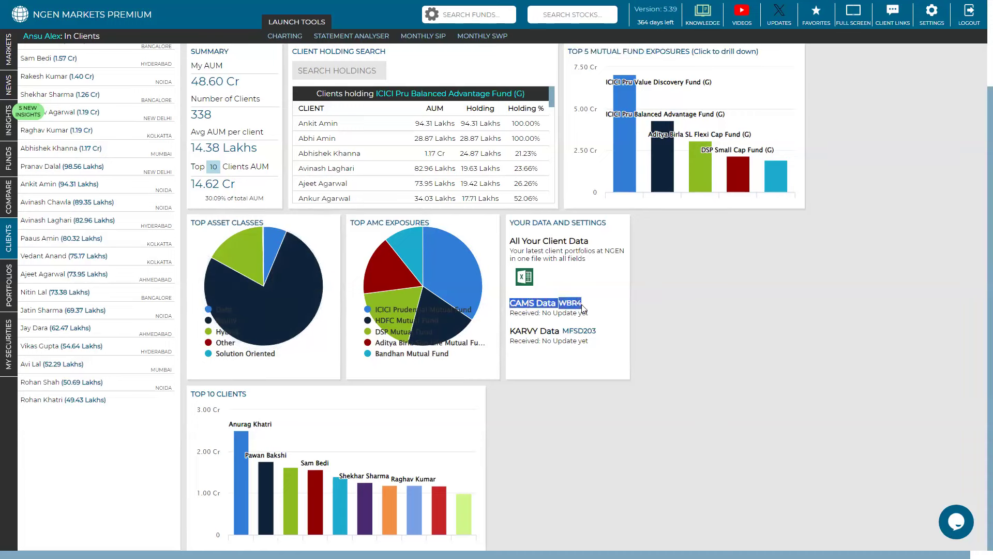
drag(512, 329, 595, 332)
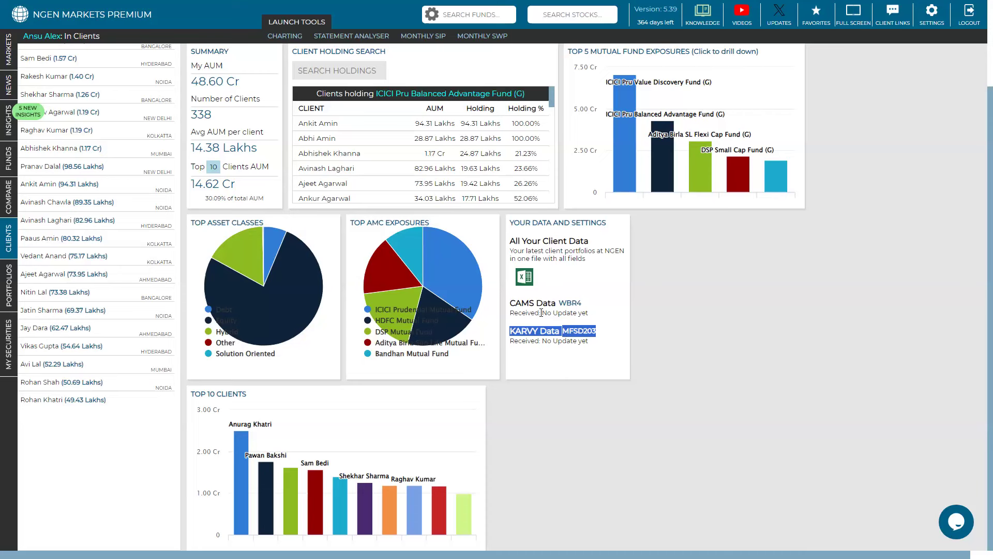
drag(511, 303, 590, 318)
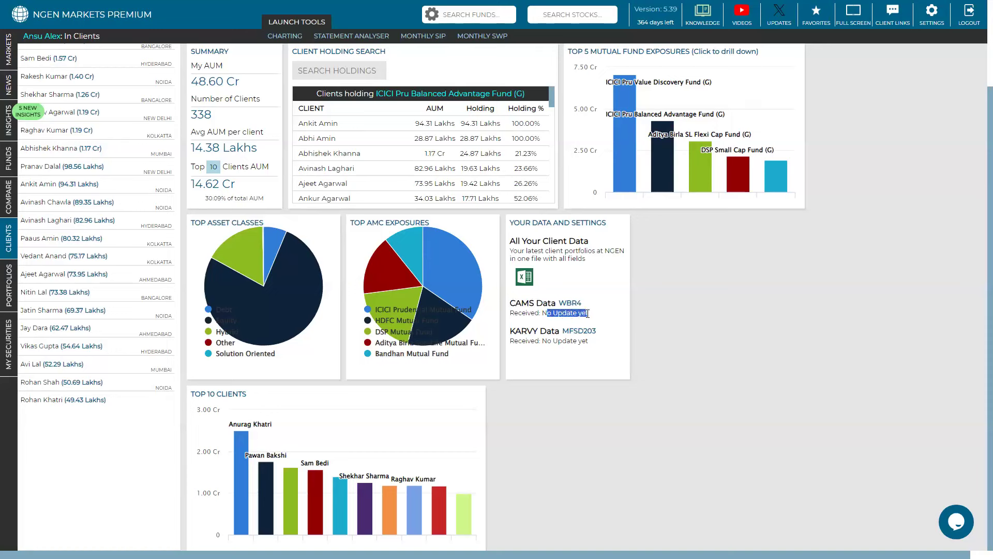
click(547, 342)
drag(548, 342, 593, 348)
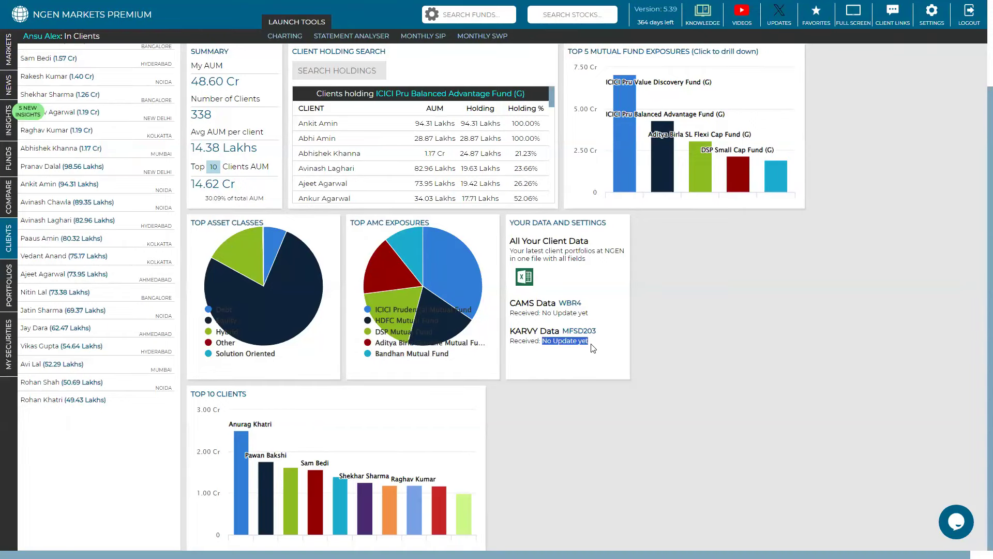
scroll(592, 348, up, 3)
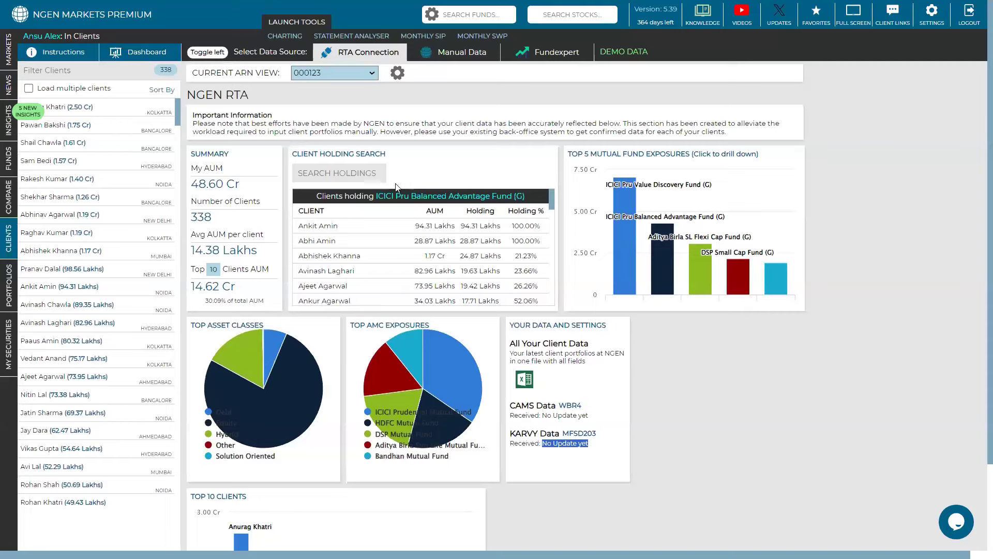
- Switch to the CONSOLIDATED ARN view, noting its 101.85 Cr AUM, and exit full screen
click(368, 79)
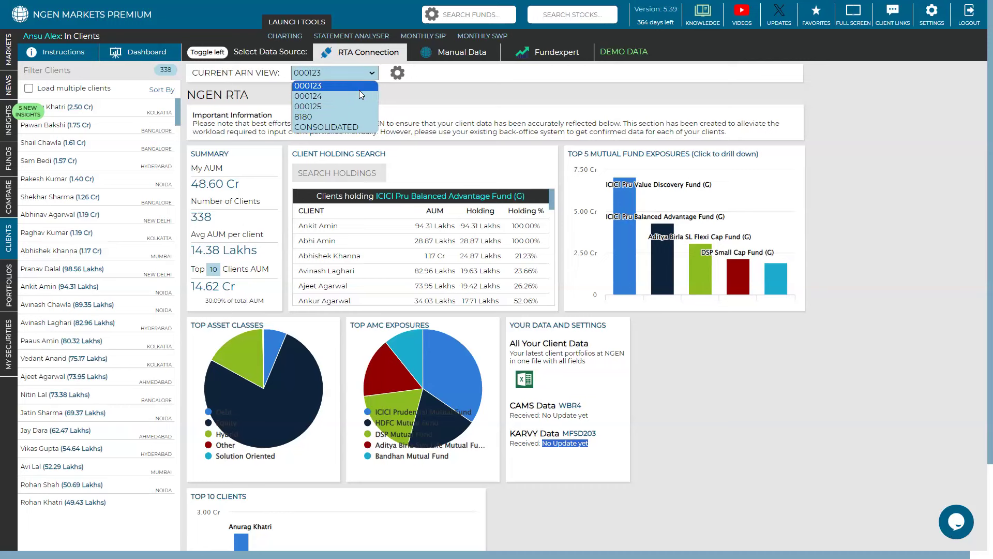
click(360, 128)
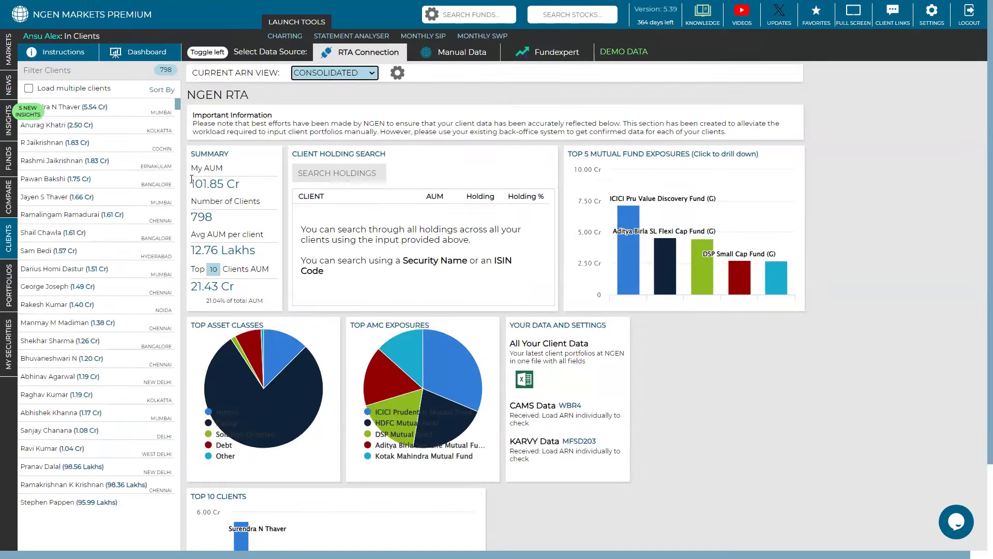
drag(191, 185, 241, 187)
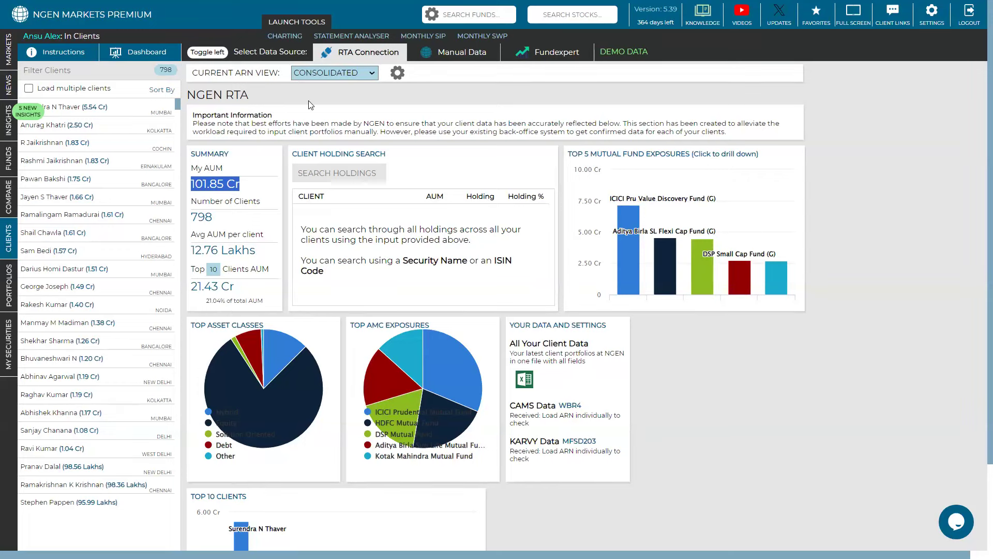
key(F11)
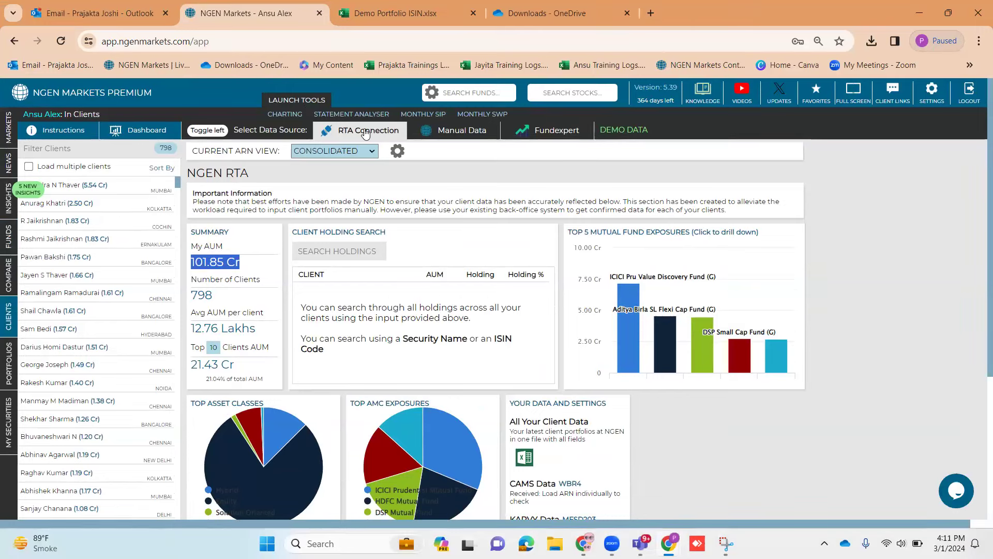
- View the Manual Data summary of 653 clients and launch the Statement Analyser in a new tab
click(463, 136)
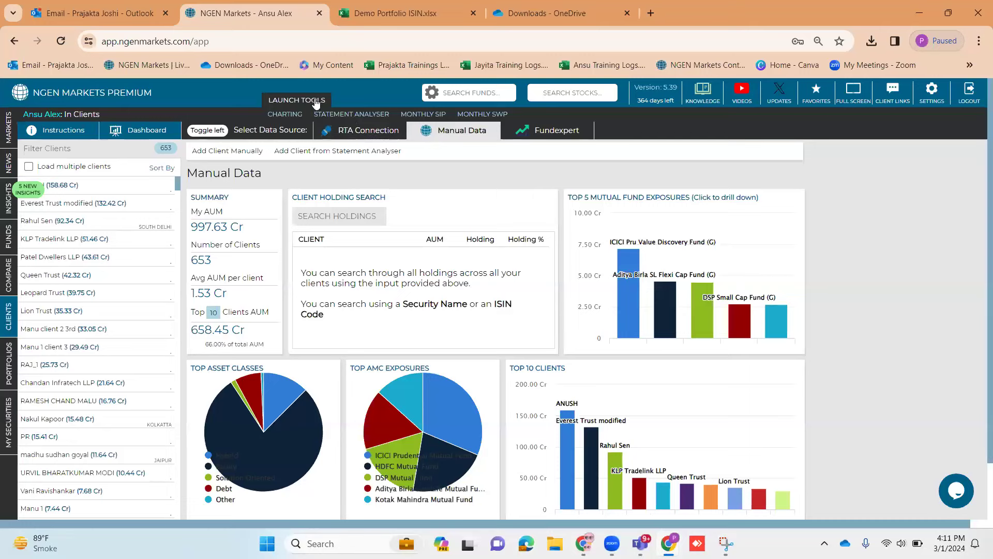
click(347, 114)
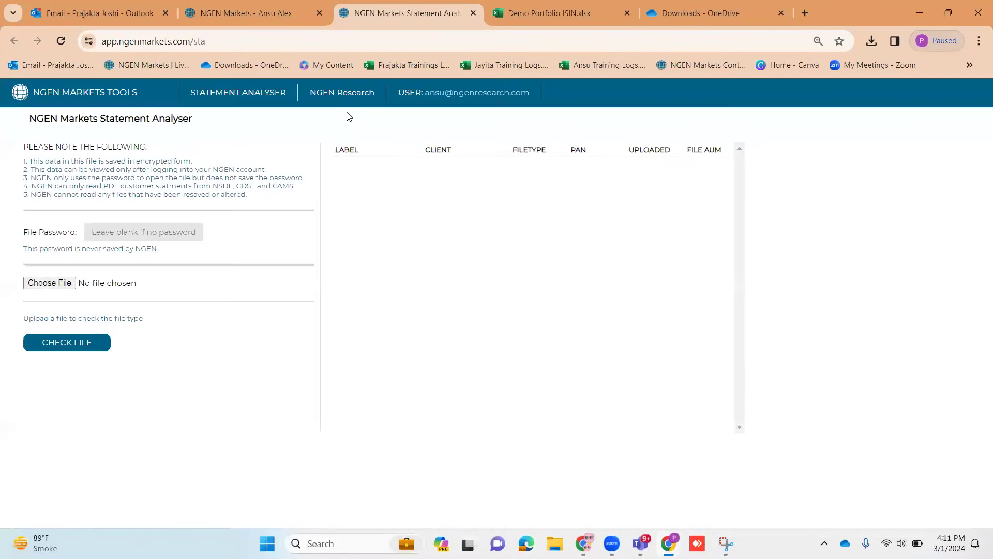
- Pick Test CDSL file.pdf from the Desktop, noting only NSDL, CDSL and CAMS PDFs are supported
drag(214, 188, 299, 190)
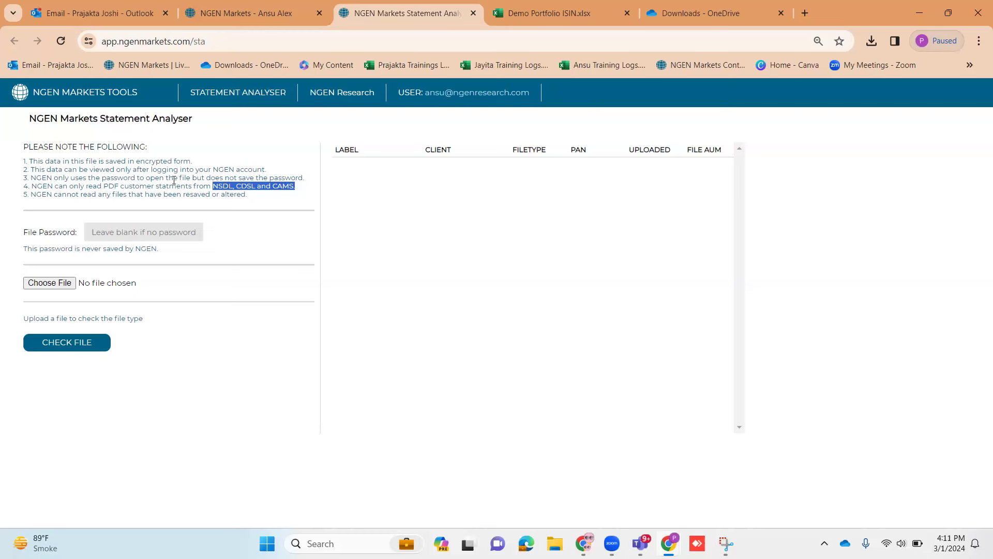
mouse_move(103, 184)
mouse_down()
mouse_move(132, 194)
mouse_move(118, 188)
mouse_up()
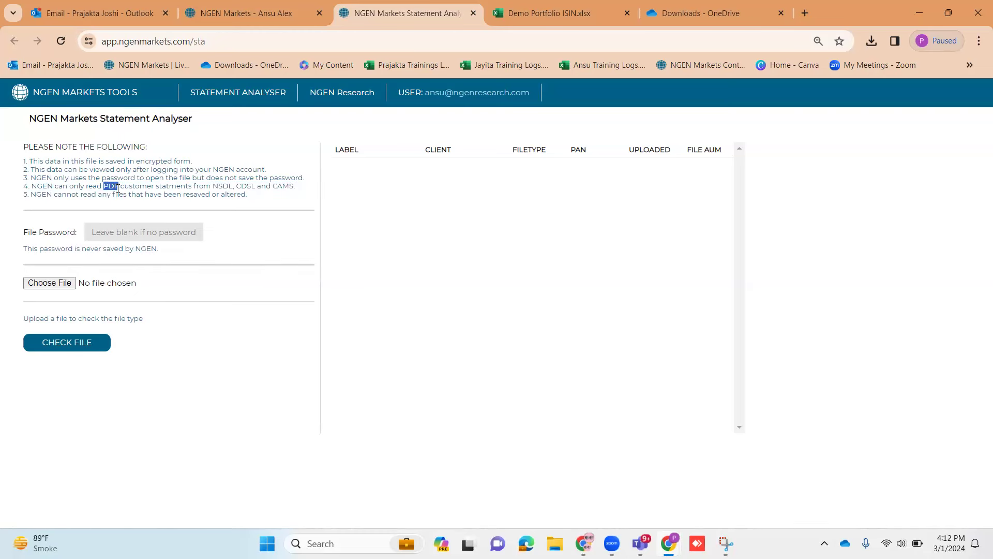
click(57, 288)
click(55, 283)
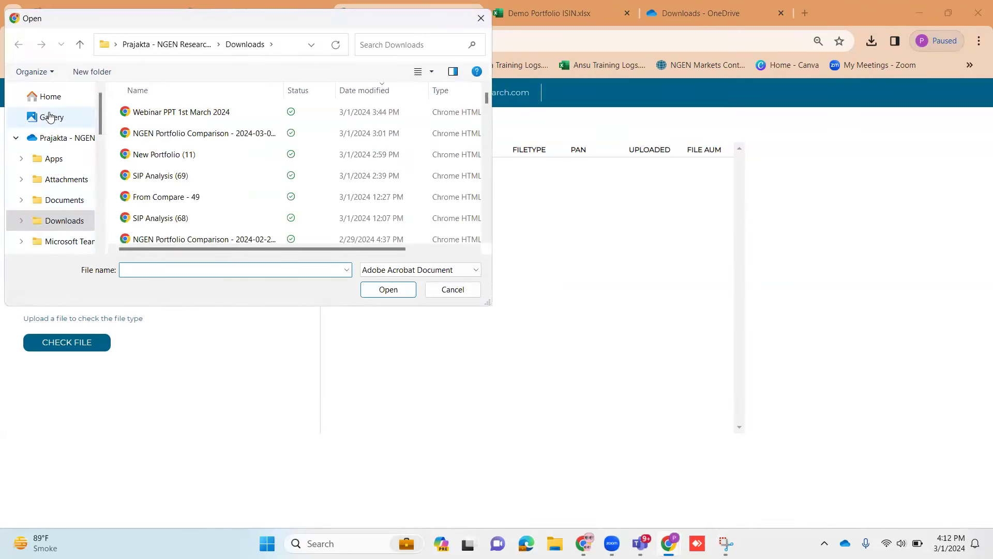
scroll(62, 217, down, 1)
scroll(61, 212, up, 1)
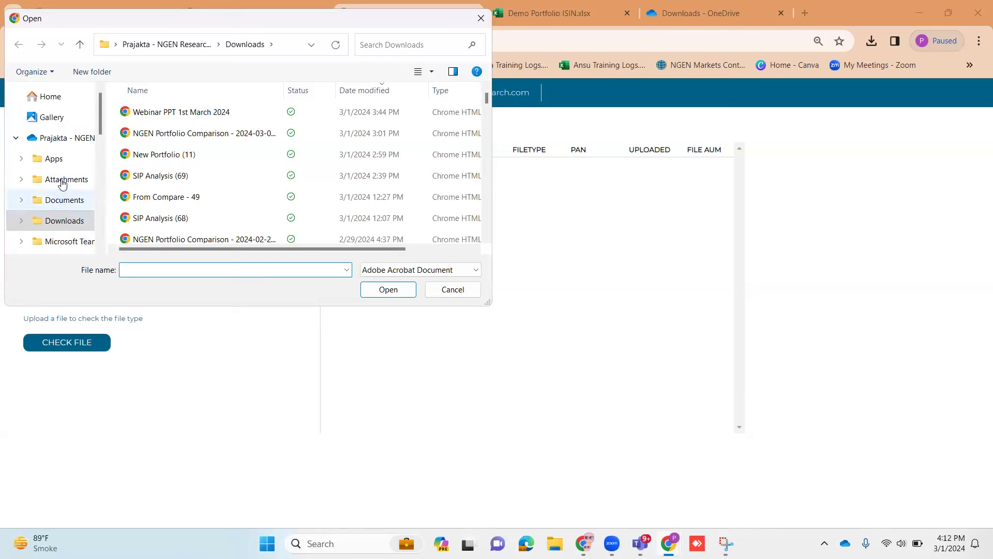
scroll(60, 155, down, 3)
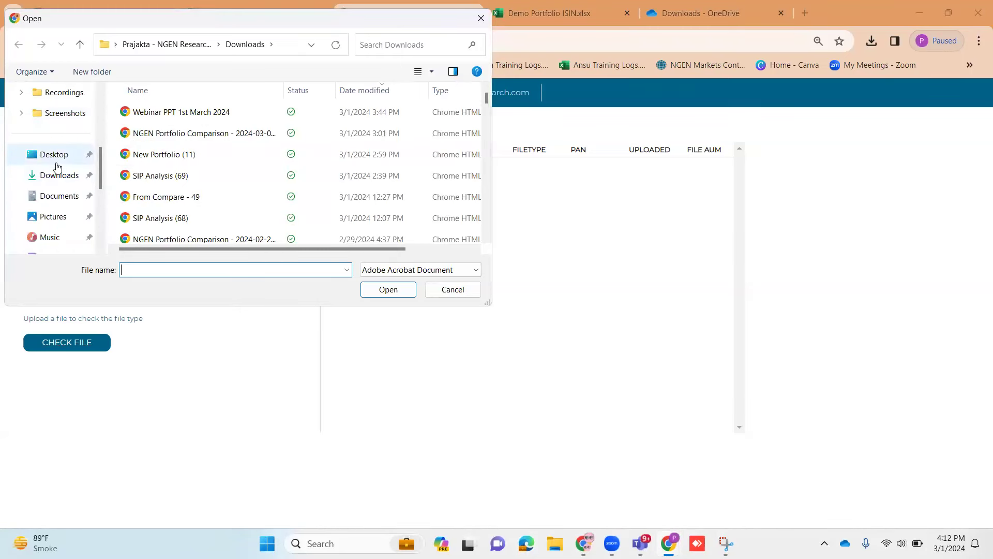
click(54, 155)
click(171, 179)
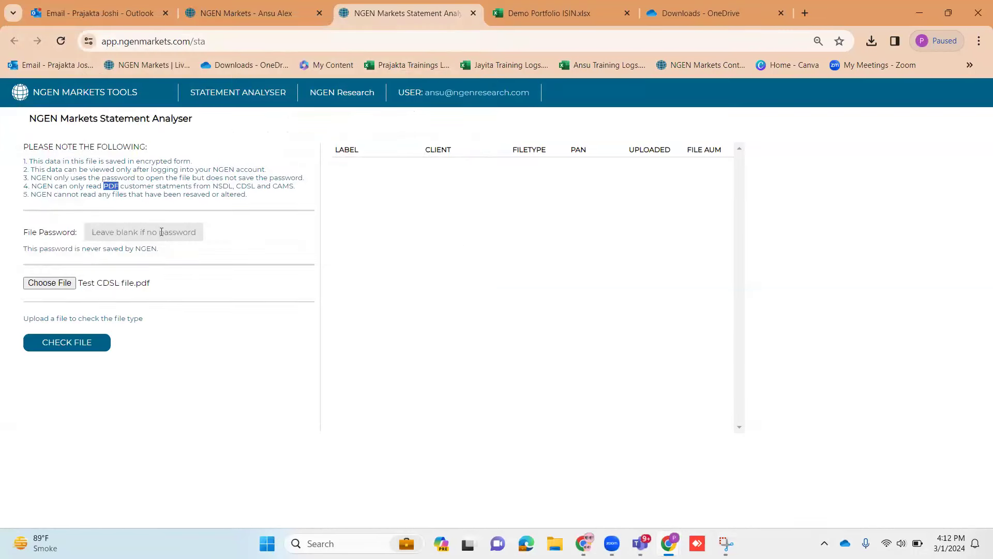
- Fill in the saved file password and confirm the file is recognised as a CDSL statement
click(161, 231)
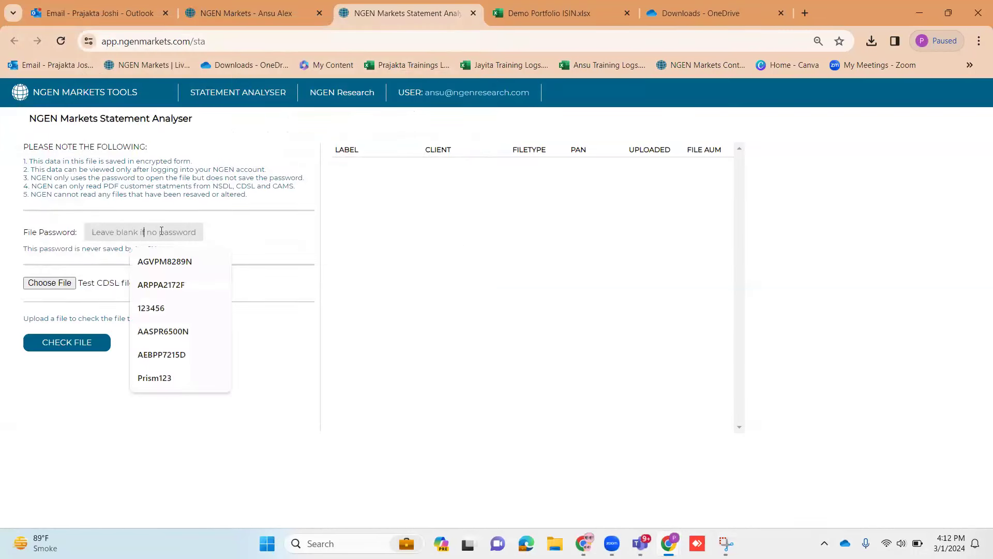
click(162, 262)
click(98, 345)
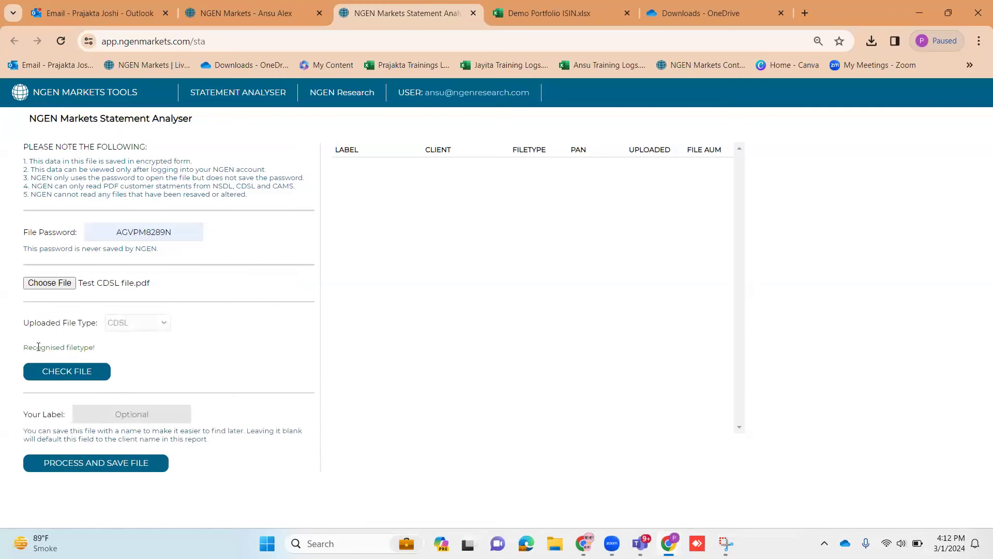
drag(26, 346, 96, 356)
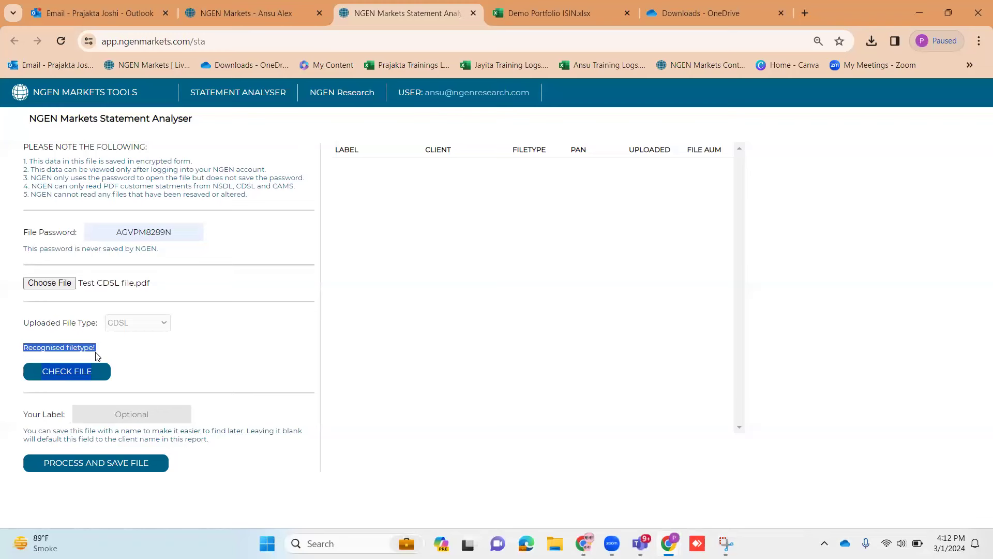
click(108, 418)
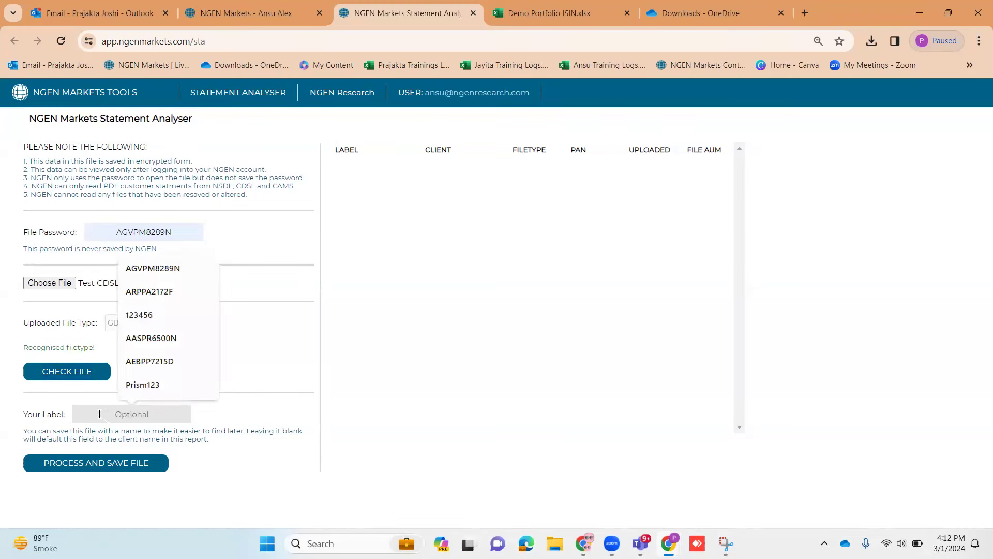
- Process and save the CDSL statement, then review and close its fund holdings portfolio
click(85, 463)
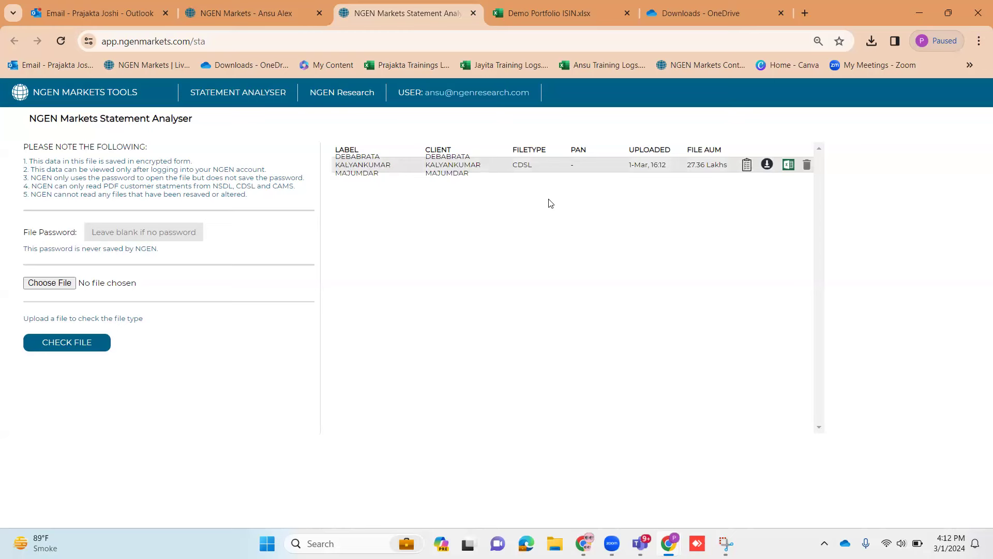
click(747, 165)
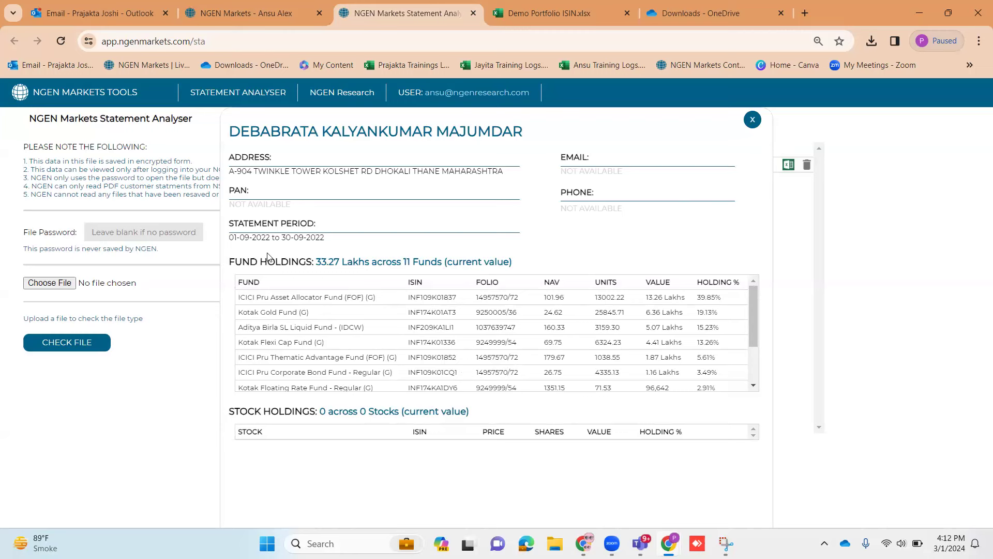
drag(229, 262, 299, 262)
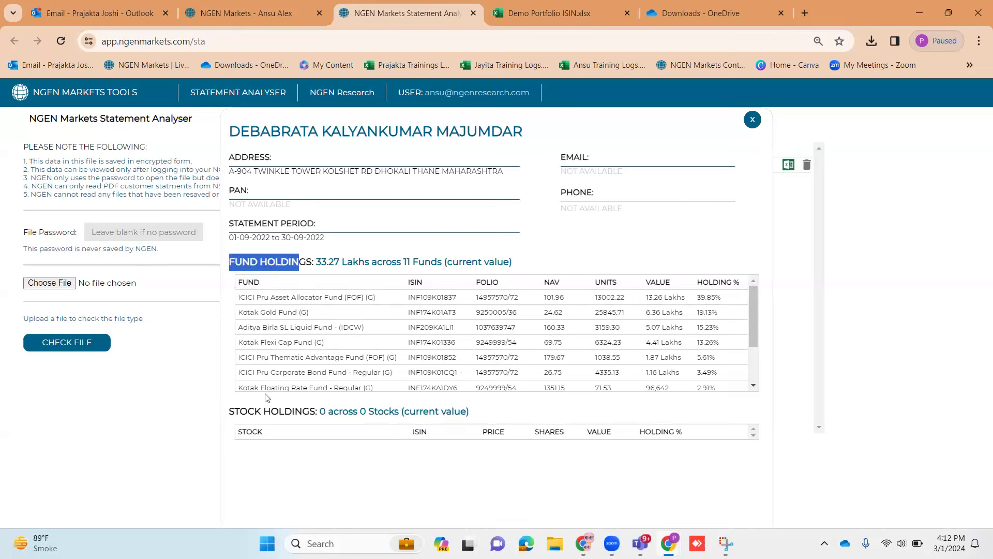
scroll(382, 331, down, 2)
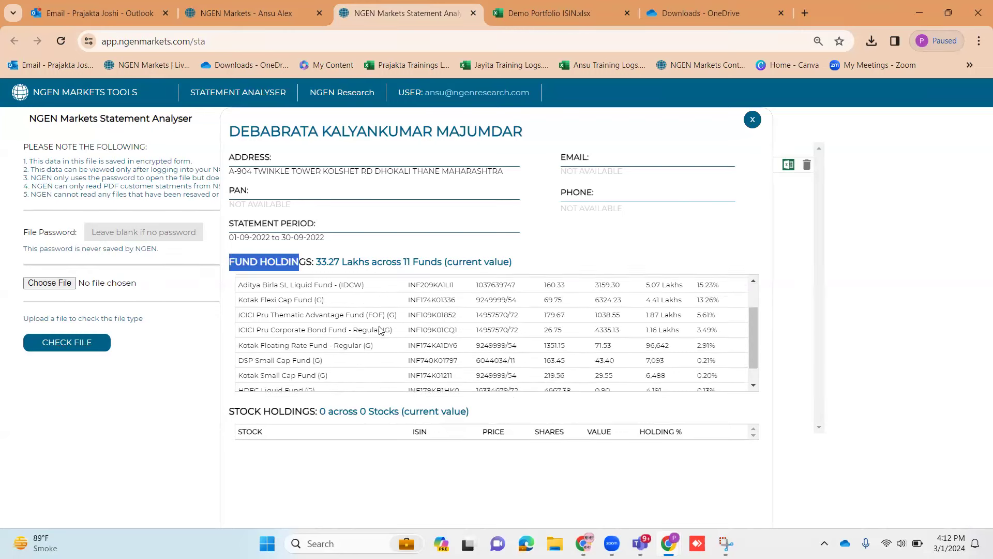
scroll(381, 331, up, 2)
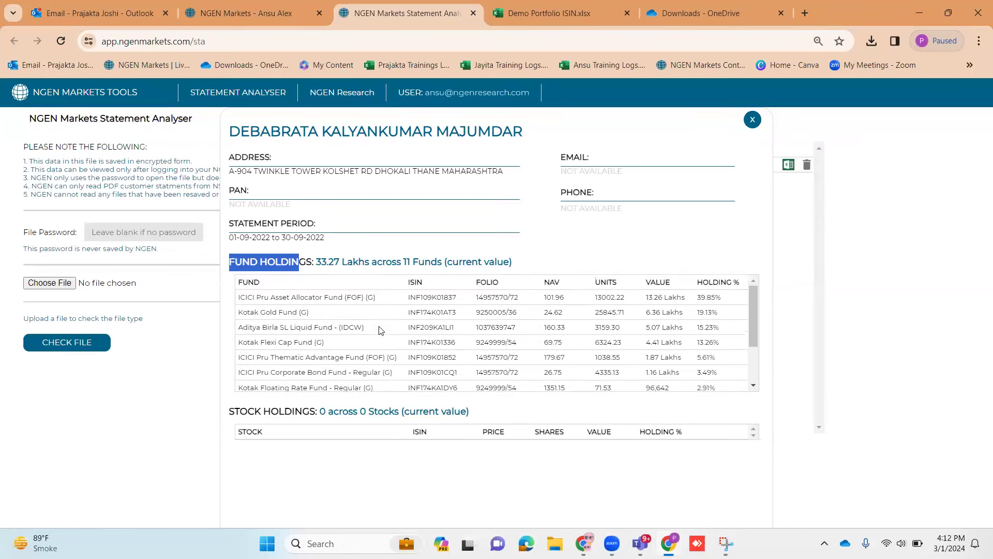
click(753, 120)
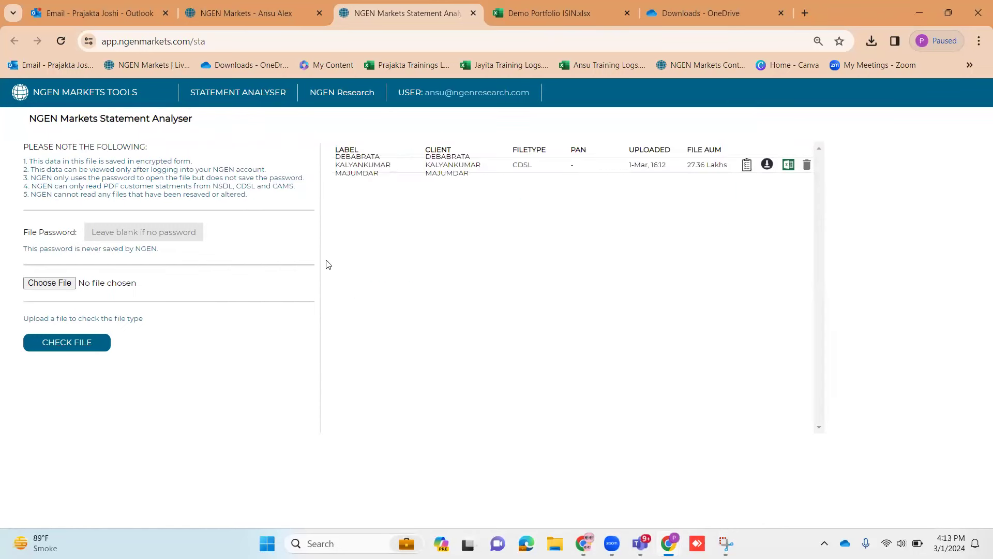
- Load the Statement Analyser's CDSL file as a client with 11 holdings worth 33.27 Lakhs
click(213, 10)
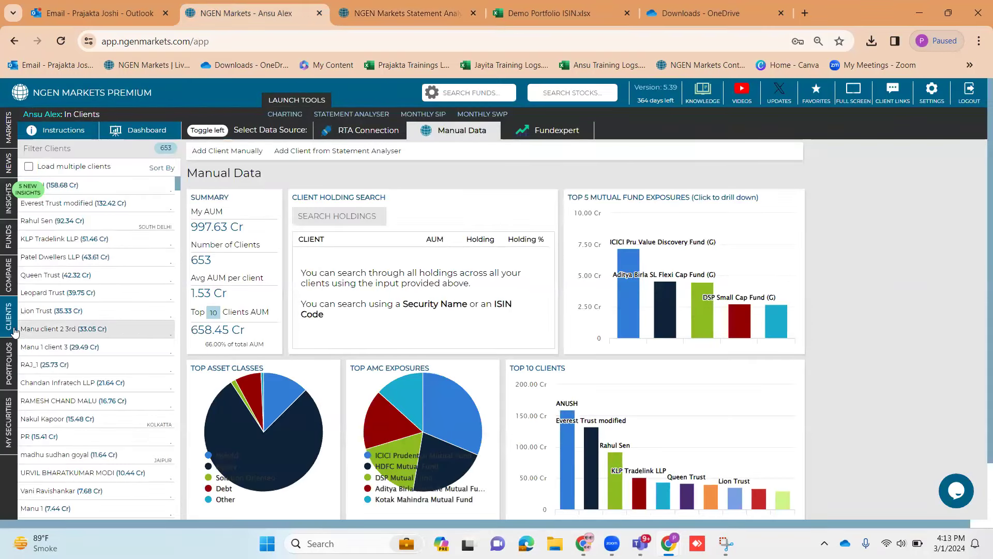
mouse_move(16, 333)
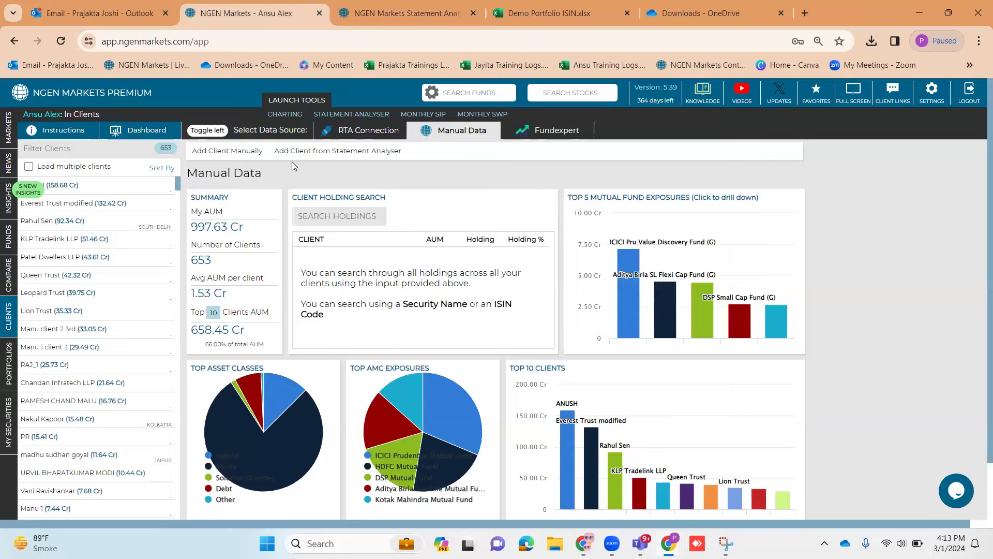
click(355, 152)
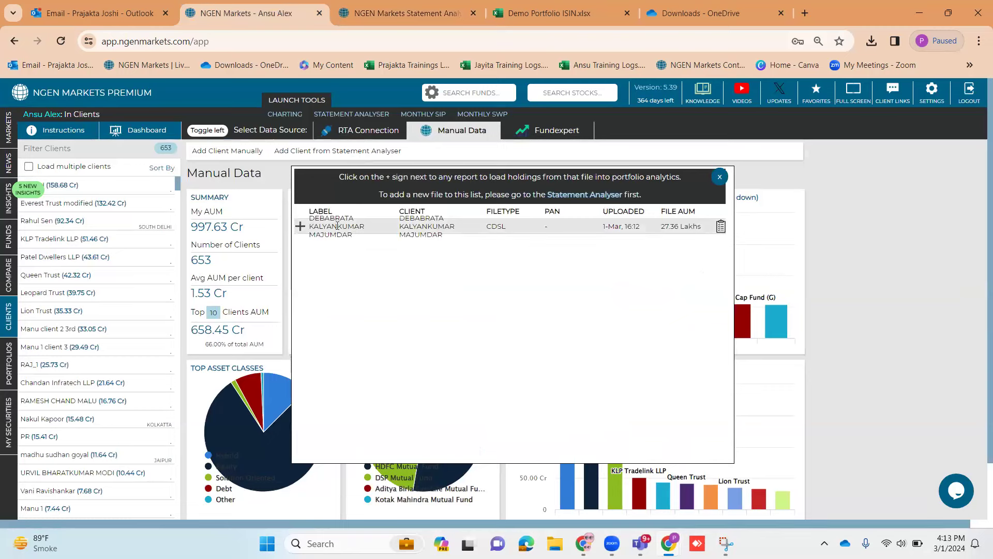
click(300, 227)
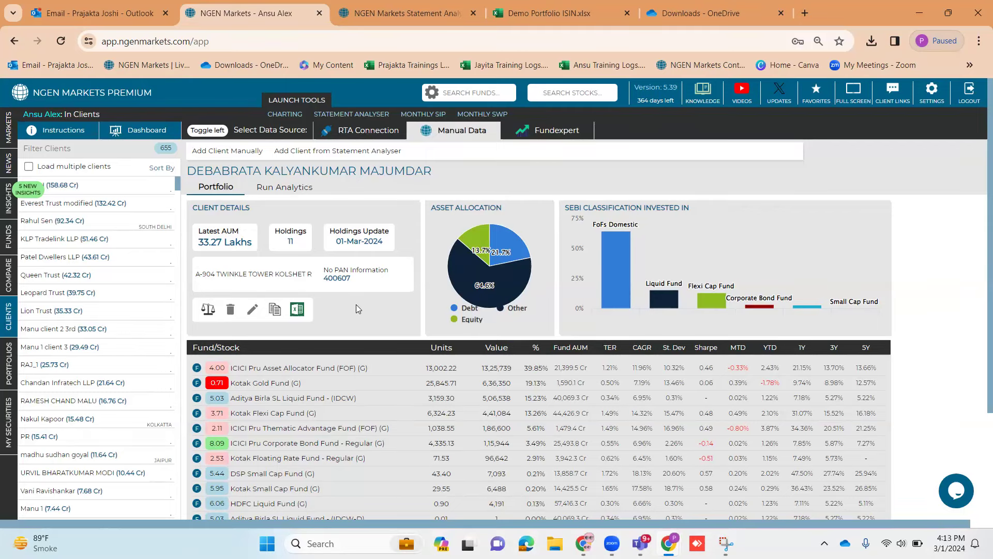
- Review the 11 imported holdings and run analytics showing weighted ngenFS, TER and asset allocation
scroll(356, 304, down, 1)
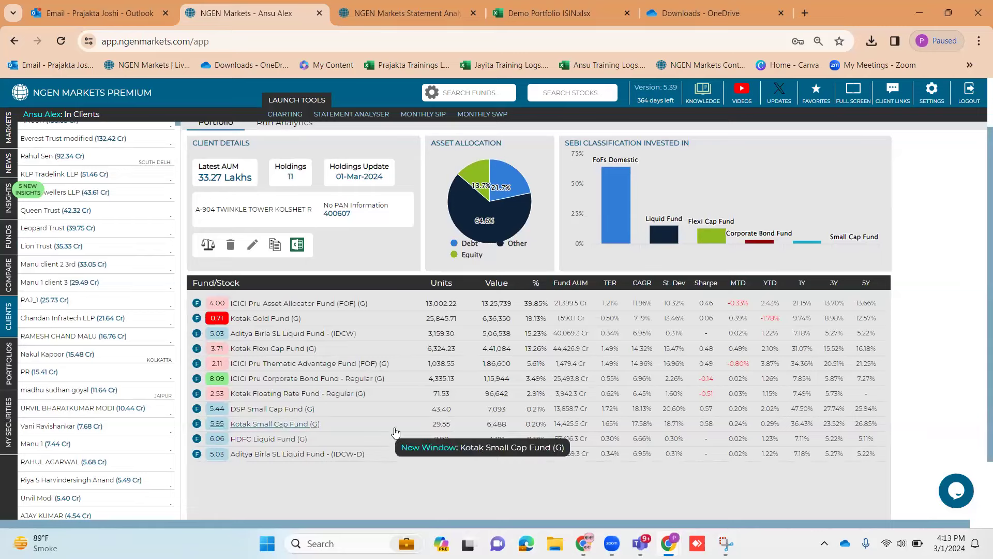
scroll(393, 393, up, 1)
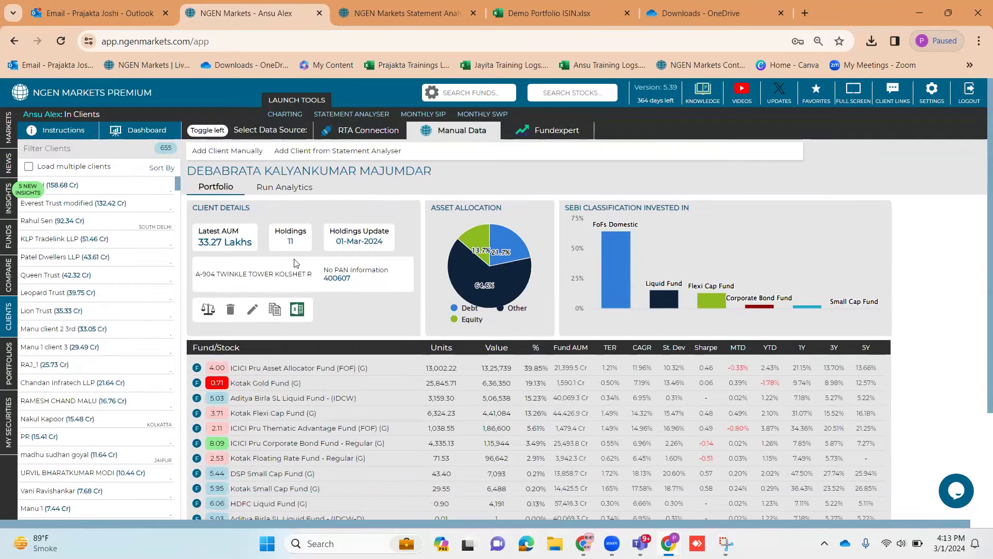
click(287, 188)
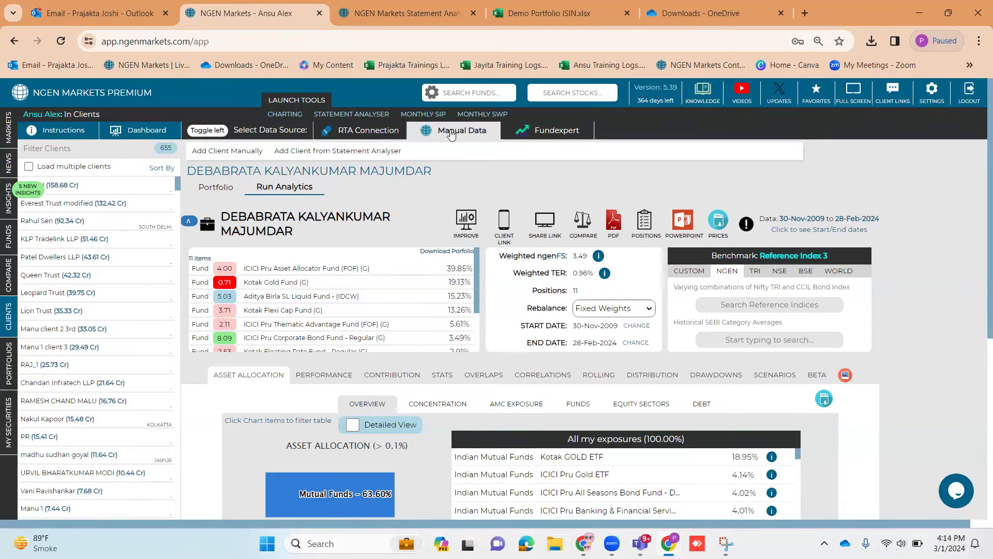
click(236, 152)
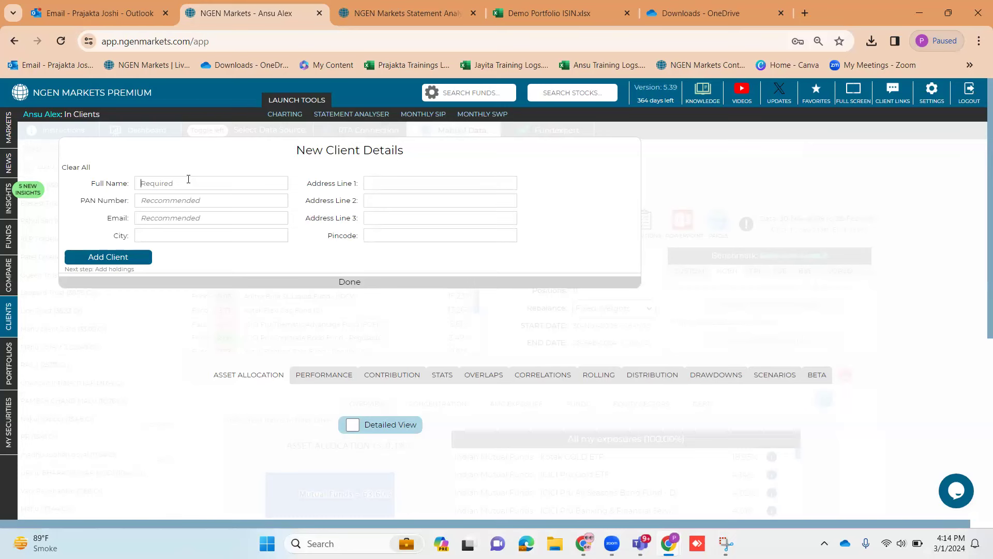
- Enter the new client's full name and create the client, leaving an empty holdings list
click(129, 261)
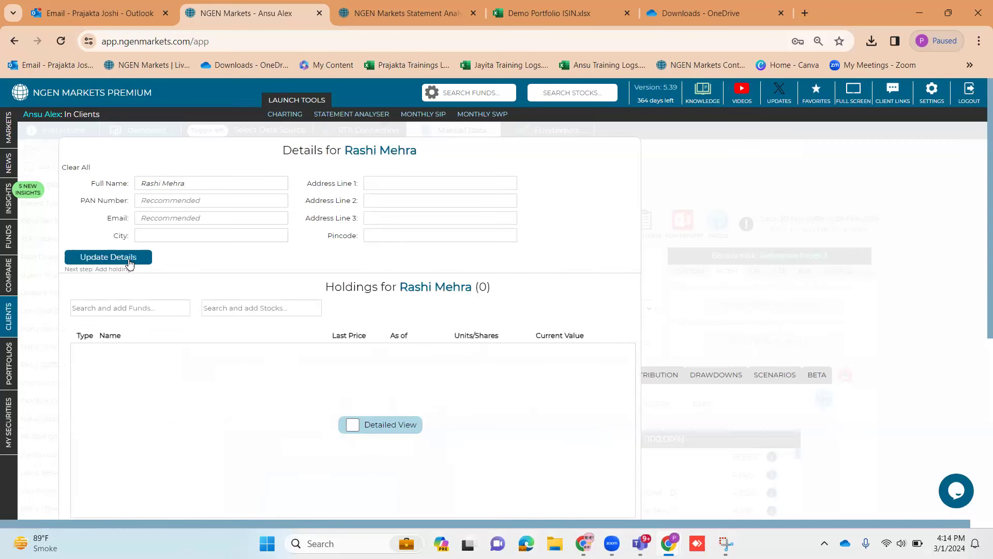
scroll(134, 293, down, 1)
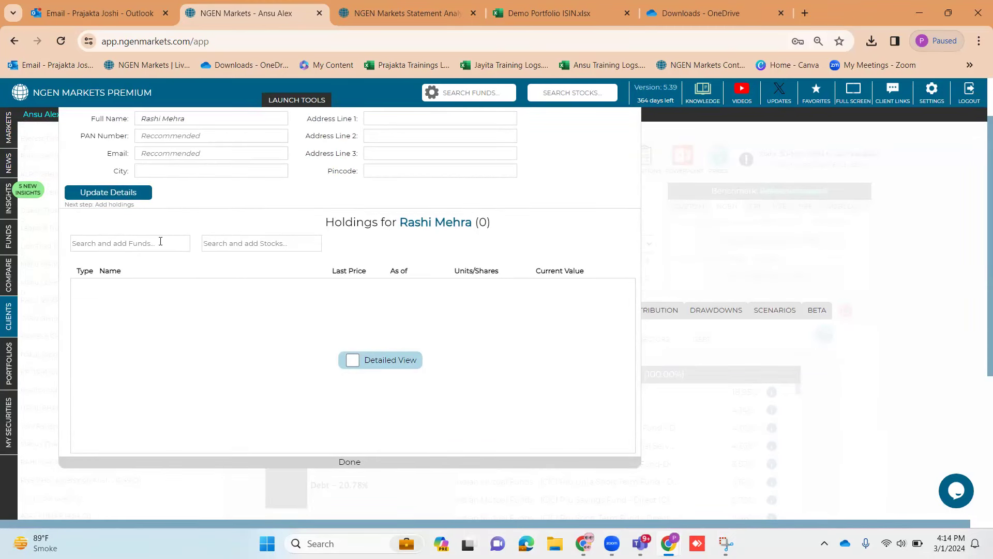
- Search for and add ICICI Pru Bluechip Fund (G) and Nippon India Small Cap Fund (G) to the holdings
click(160, 241)
text(icicic)
key(BackSpace)
text(blu)
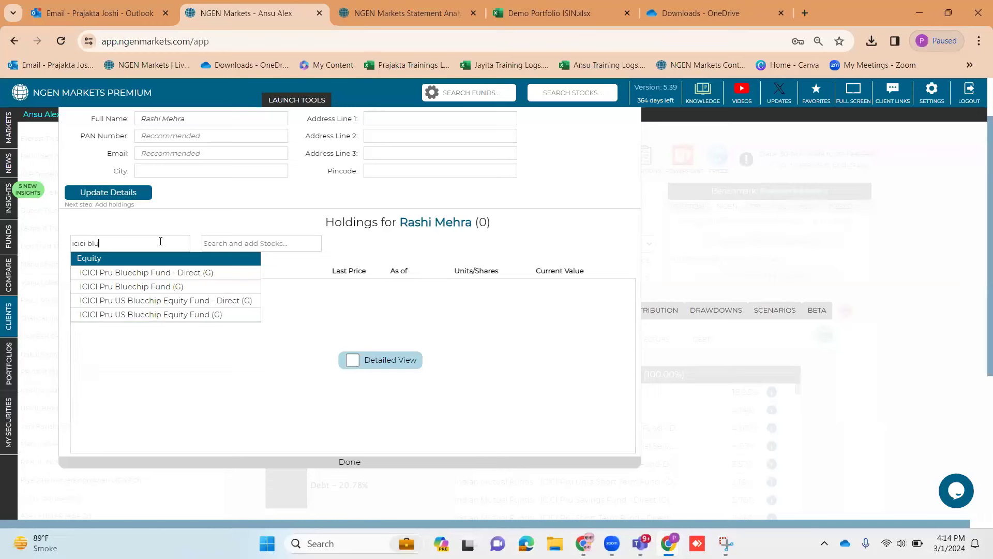
click(151, 287)
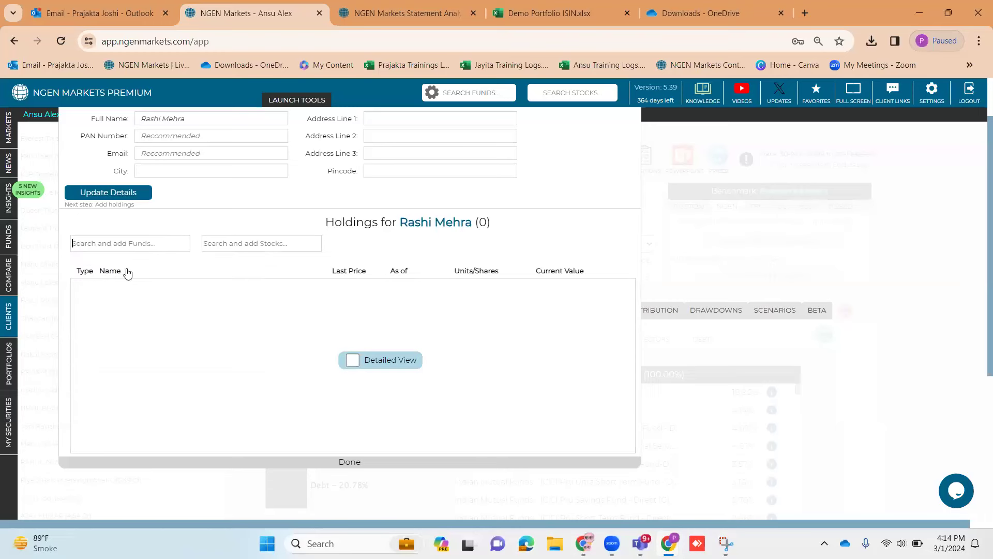
click(118, 244)
text(nipp)
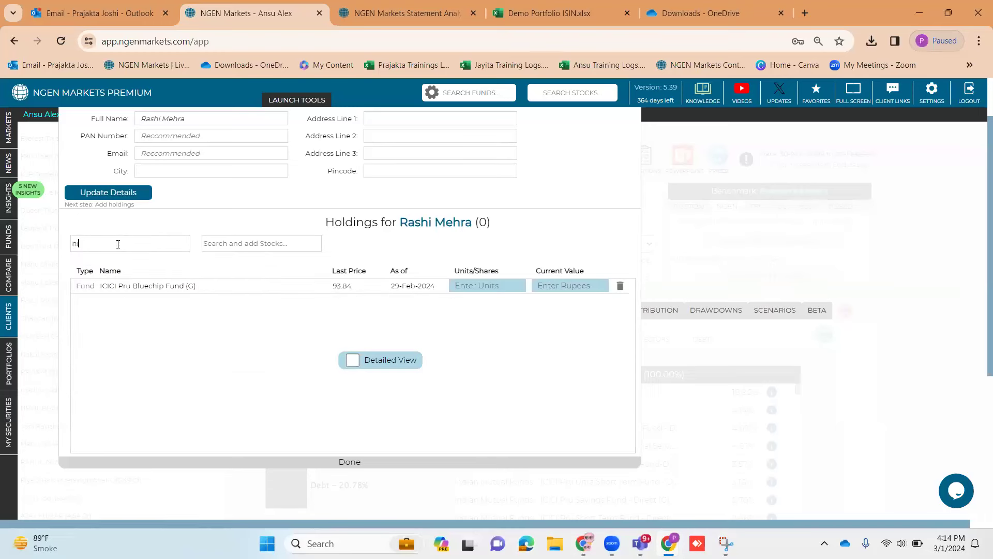
text(on )
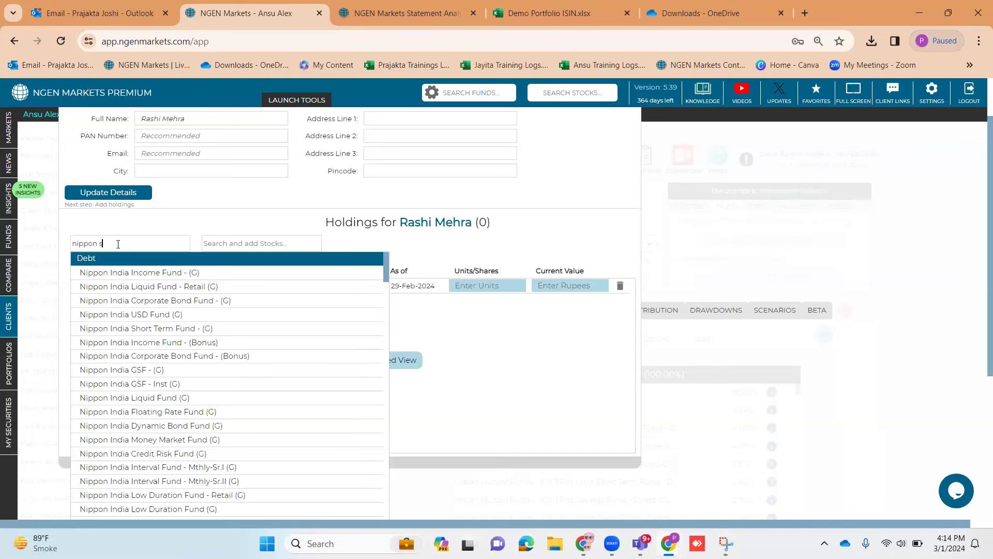
text(sm)
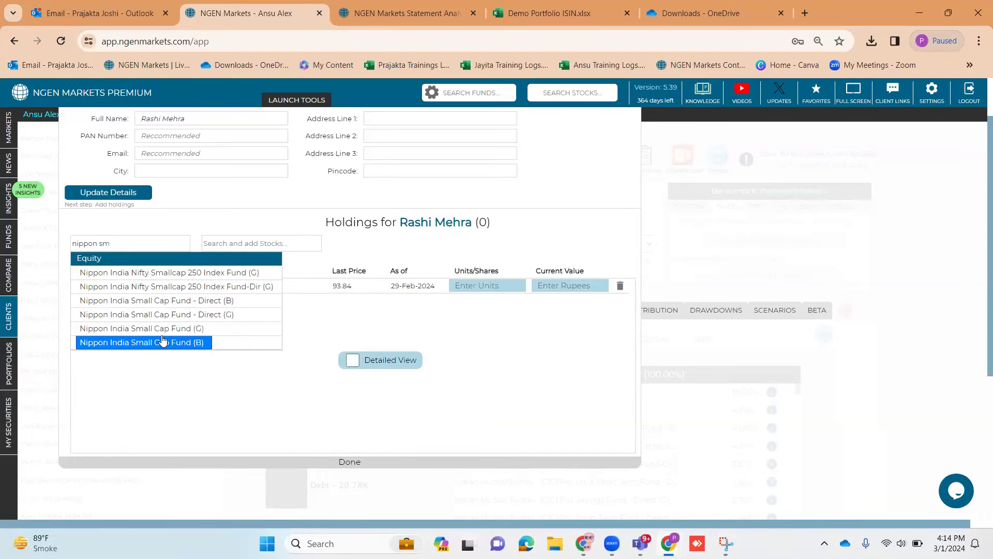
click(161, 331)
- Search for and add AXIS Midcap Fund (G) as the third holding
text(axis mid)
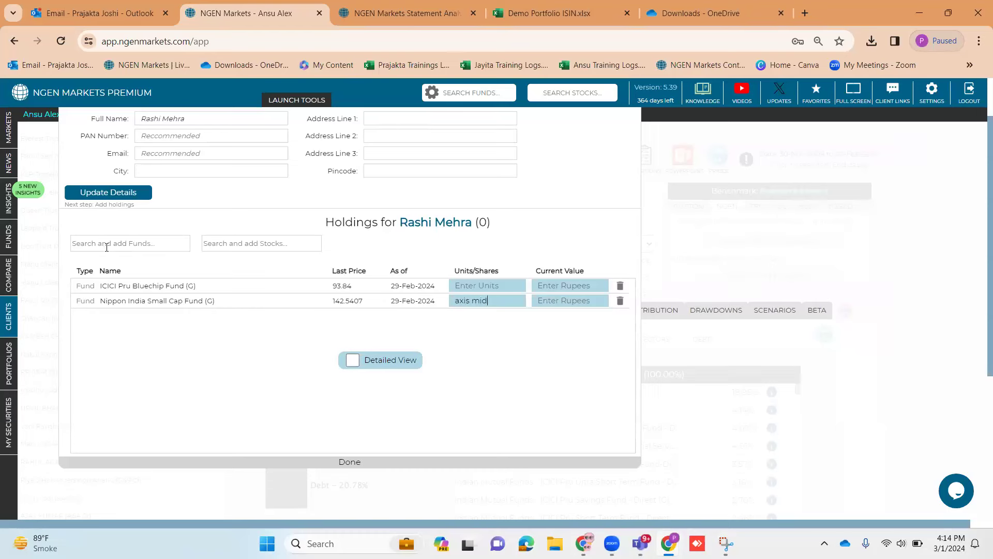
key(BackSpace)
click(159, 244)
text(axis mid)
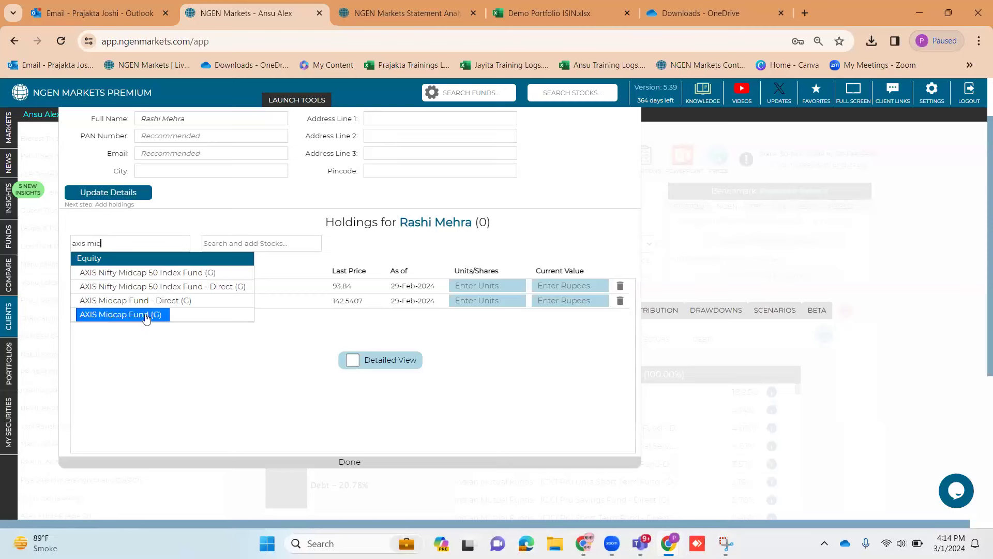
click(152, 314)
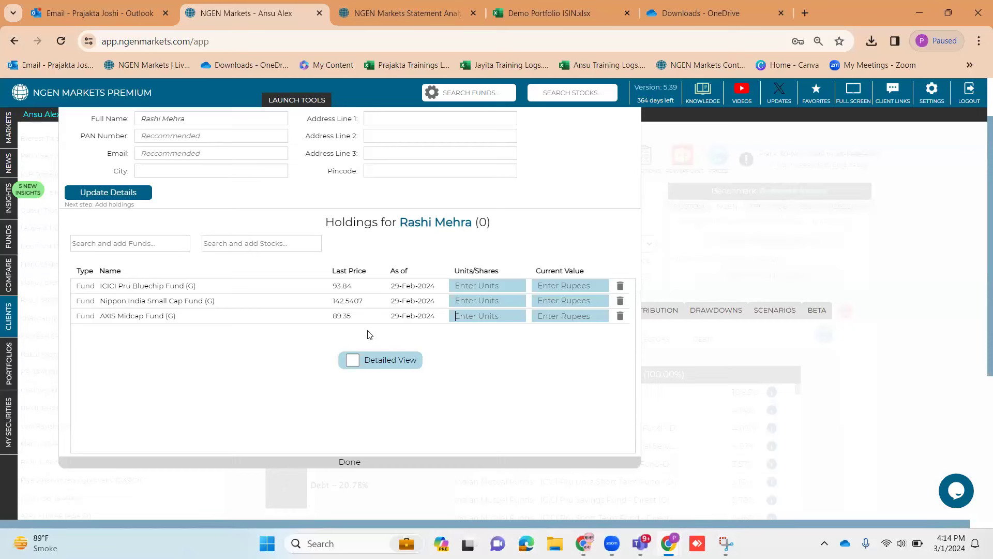
- Enter 1,000 ICICI units, ₹1,20,000 for Nippon and 1,232 AXIS units, then finish editing
drag(392, 285, 411, 290)
click(479, 286)
text(1000)
click(477, 361)
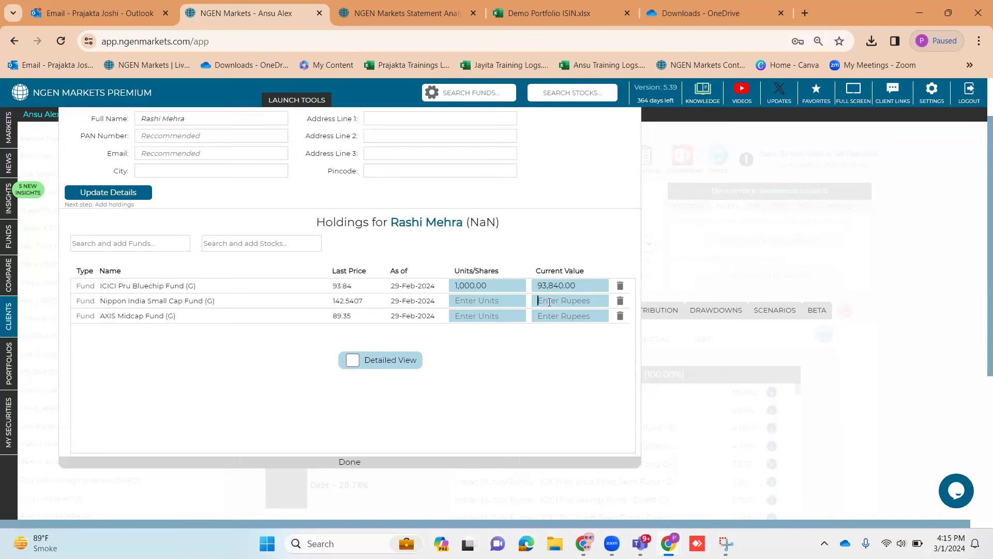
text(120000)
click(540, 402)
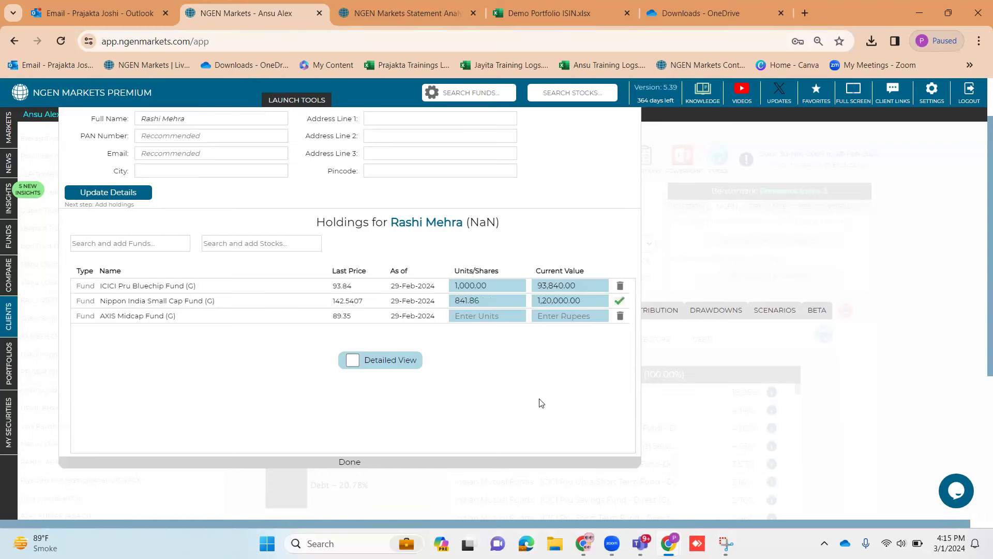
click(493, 317)
text(1232)
click(495, 388)
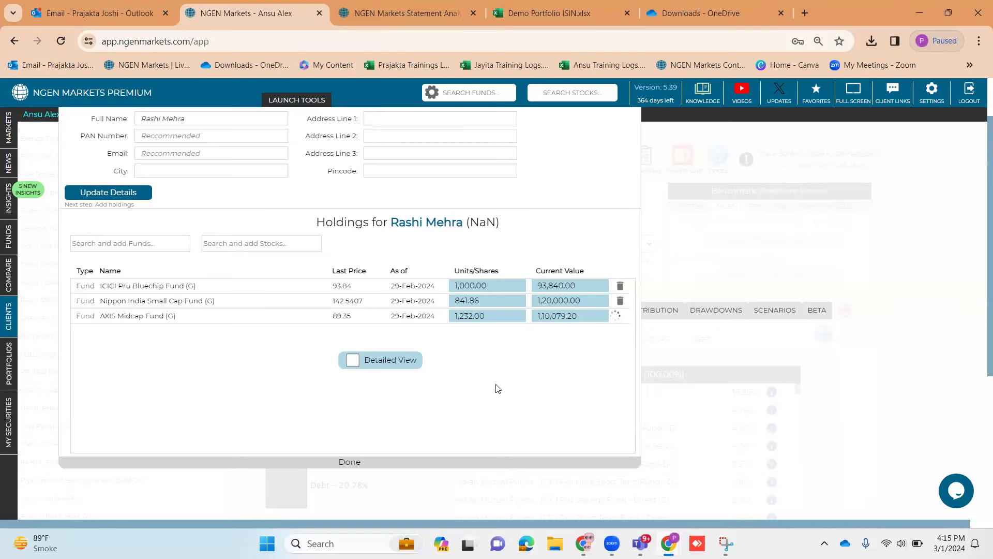
click(368, 462)
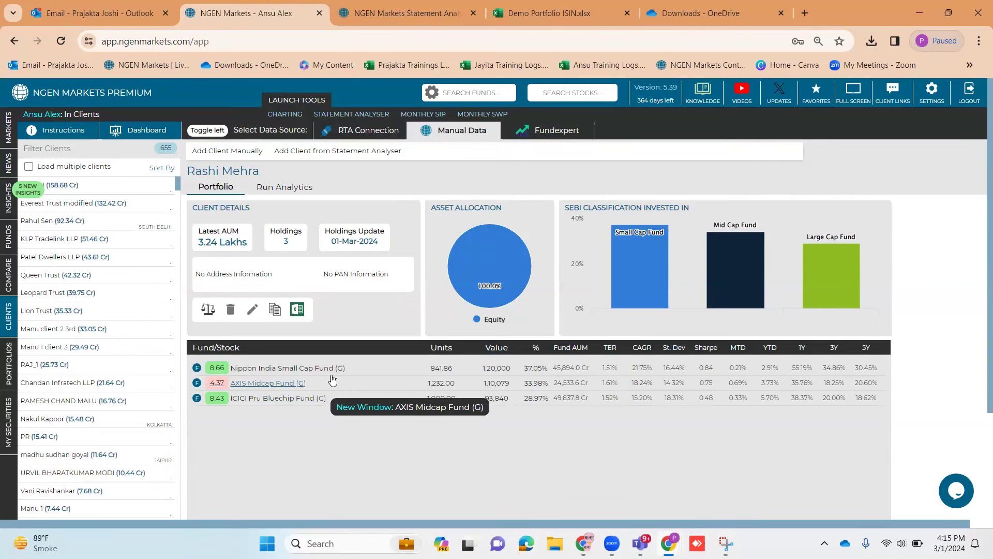
- Run analytics on the three-fund portfolio: ngenFS 7.14, TER 1.55%, 94.66% equity
click(294, 192)
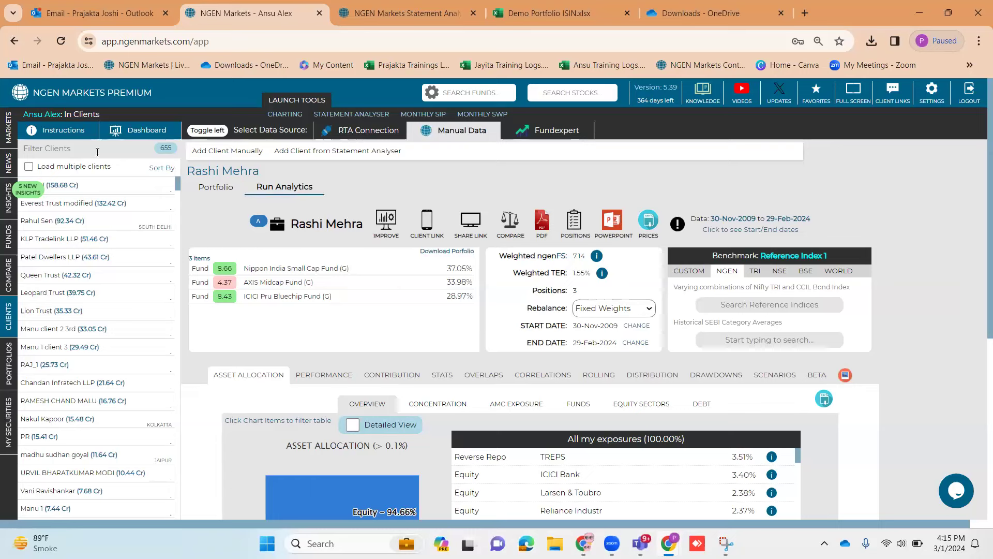
- Filter clients by 'meh', enable loading multiple clients, and select all five matches
text(mhe)
key(BackSpace)
key(BackSpace)
text(eh)
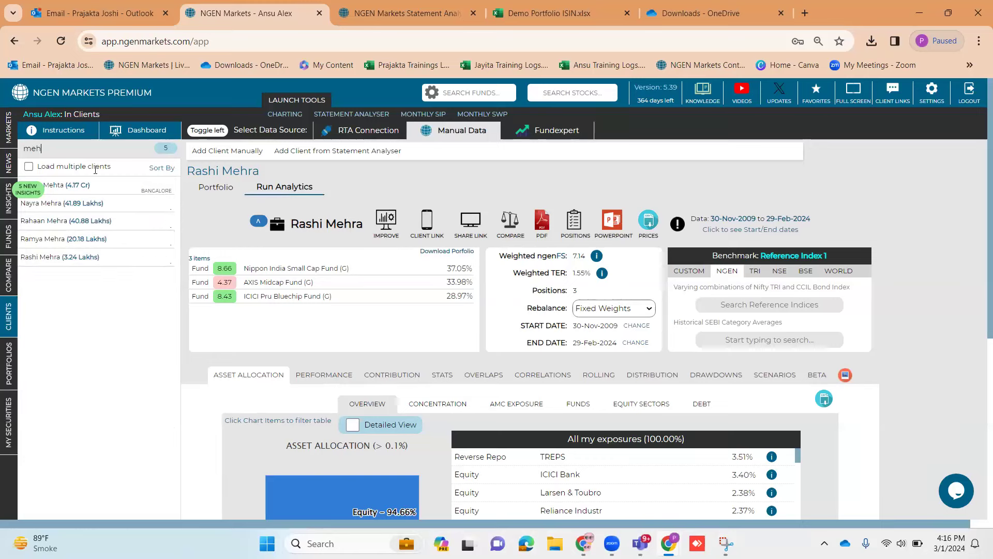
click(28, 168)
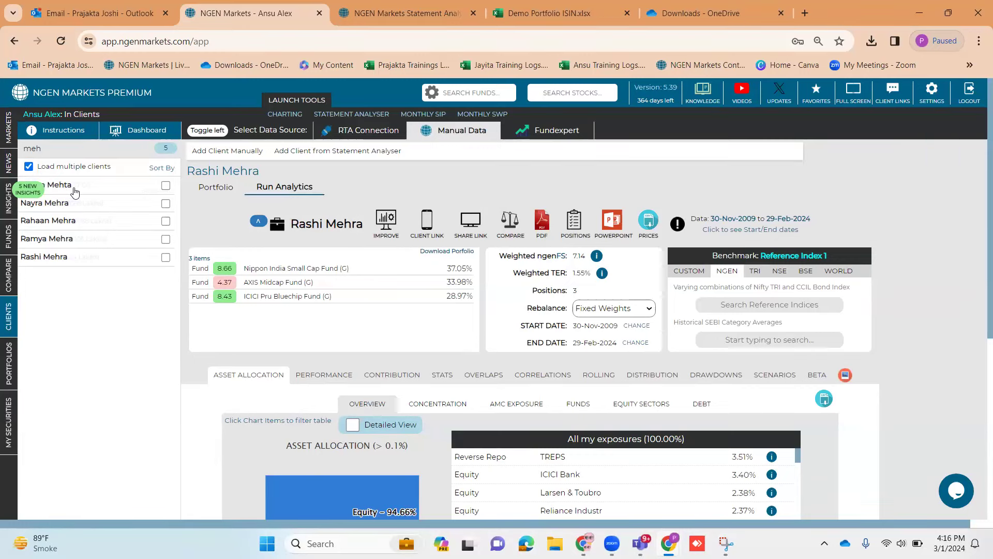
click(166, 187)
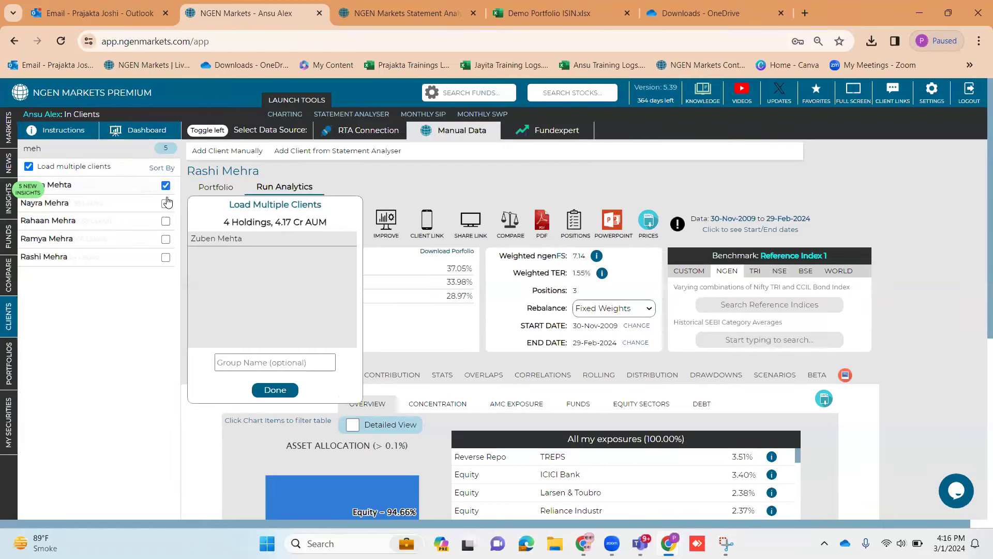
click(166, 204)
click(165, 221)
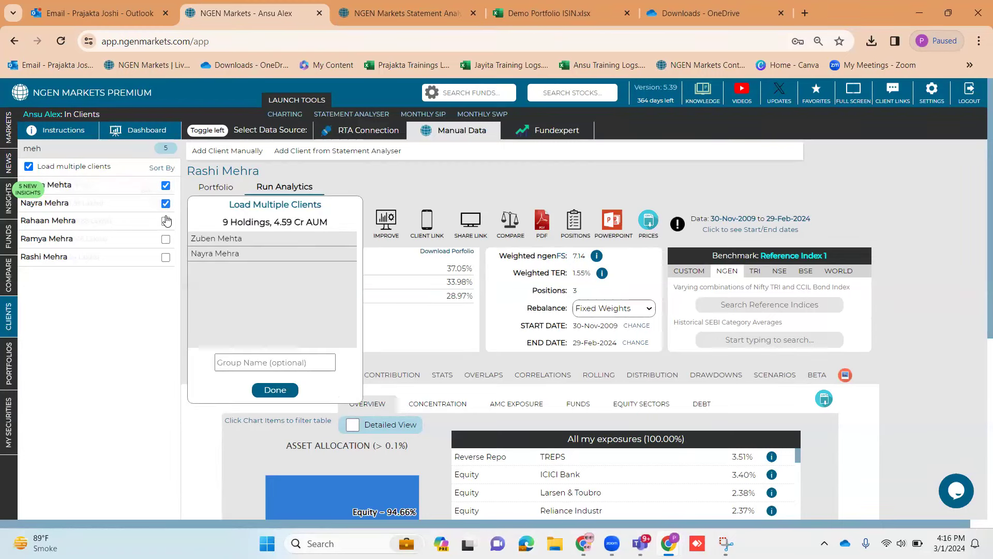
click(165, 240)
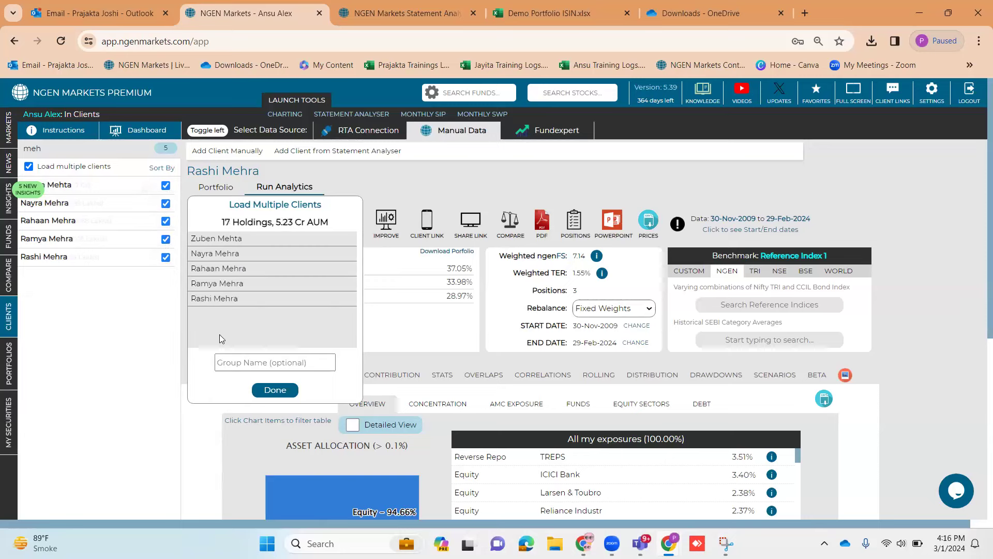
- Enter the family group name and load the five clients as one group
click(258, 361)
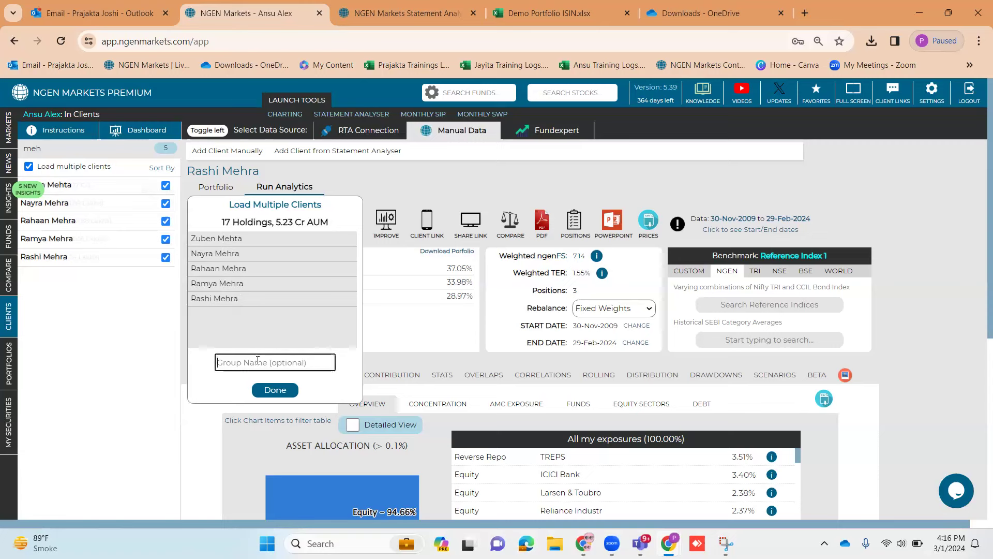
text(Mehra Famil)
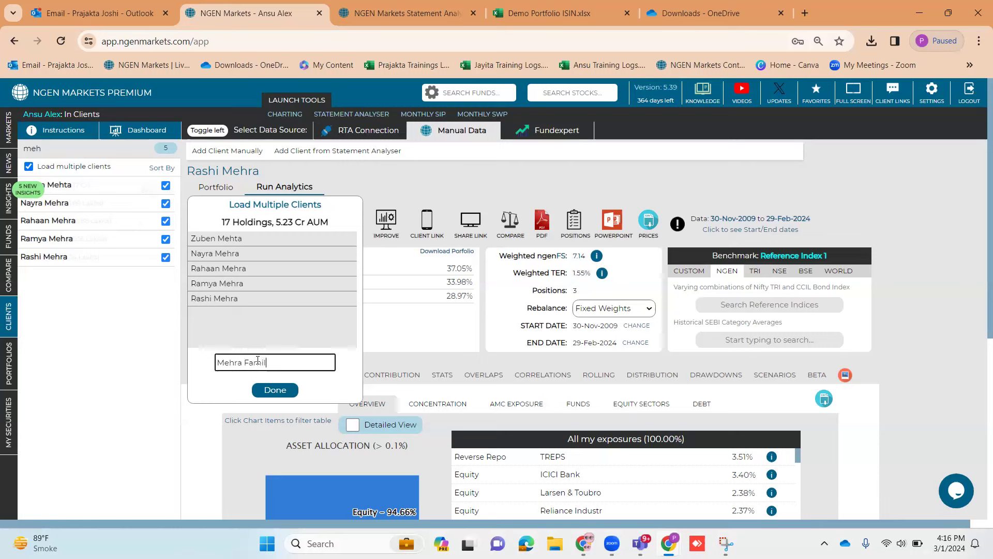
text(y)
click(274, 391)
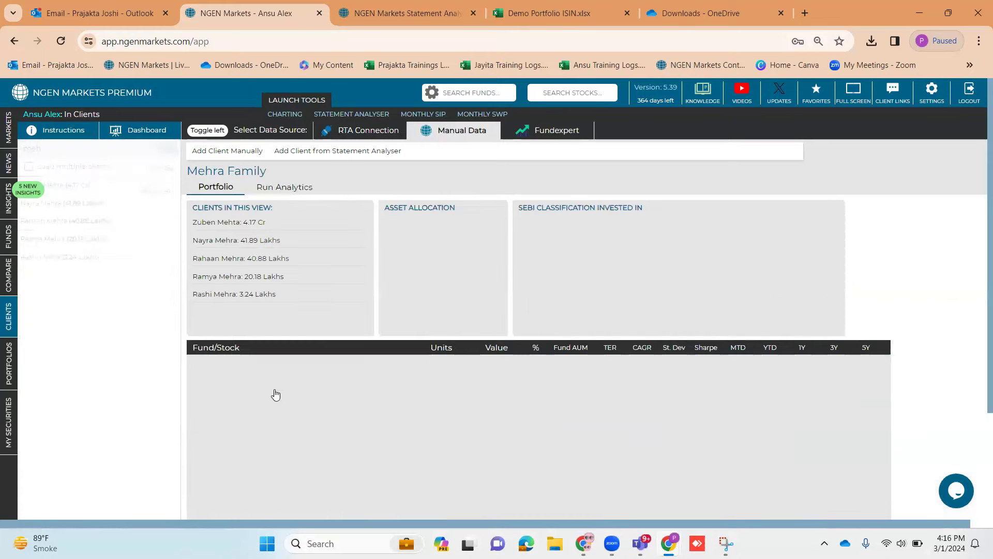
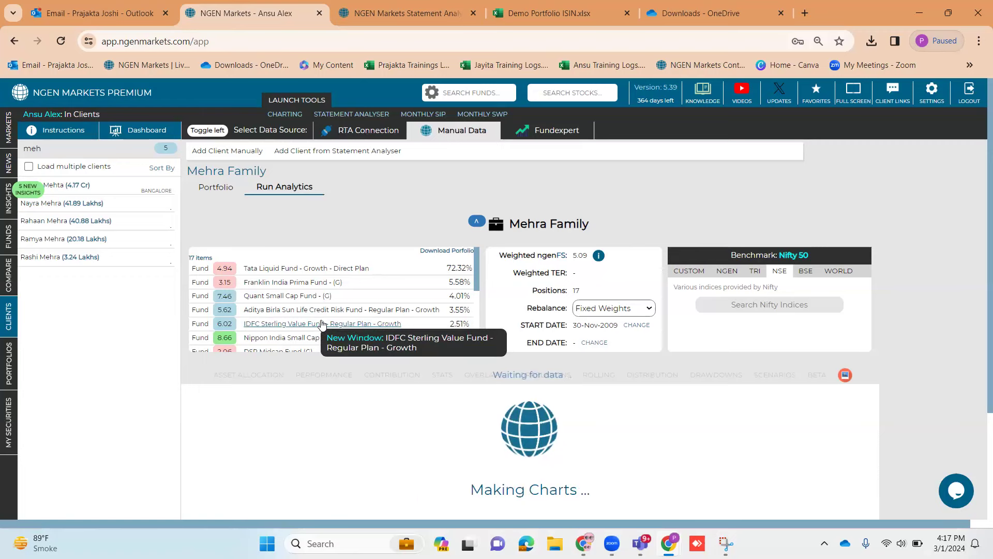
- Export the Mehra Family analytics as a percentage-based PowerPoint report
mouse_move(8, 336)
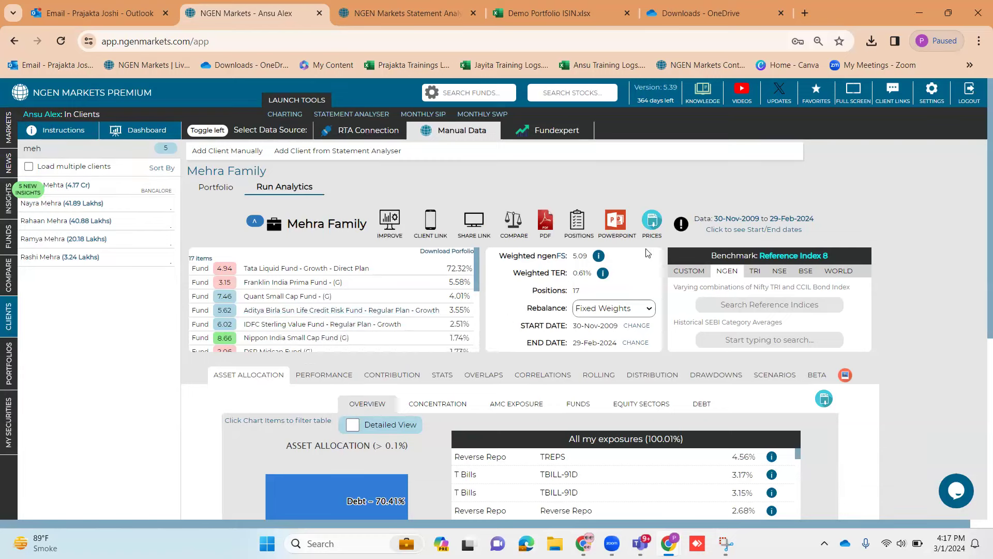
click(615, 224)
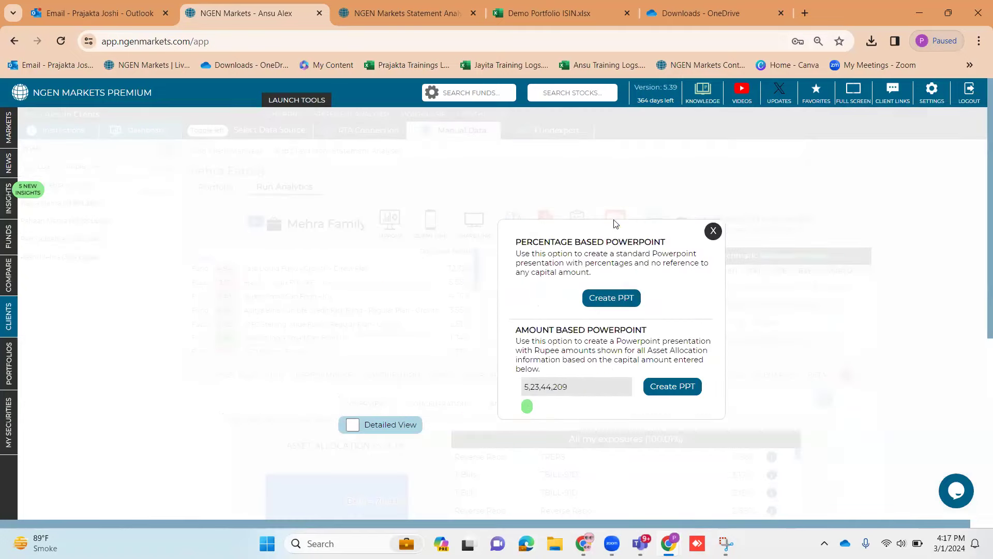
click(611, 298)
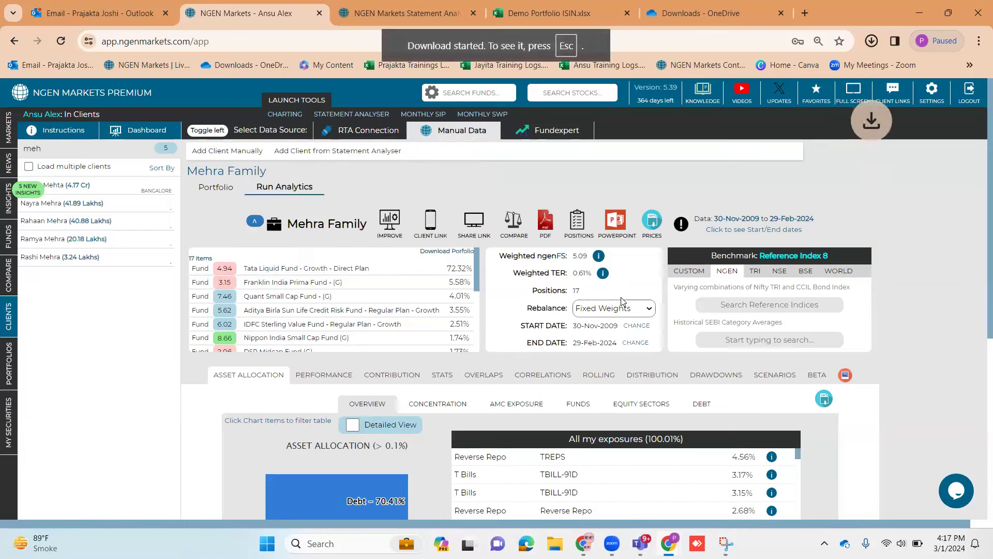
- Refresh OneDrive Downloads and open 'MehraFamily - NGEN Portfolio Analytics.pptx'
click(661, 14)
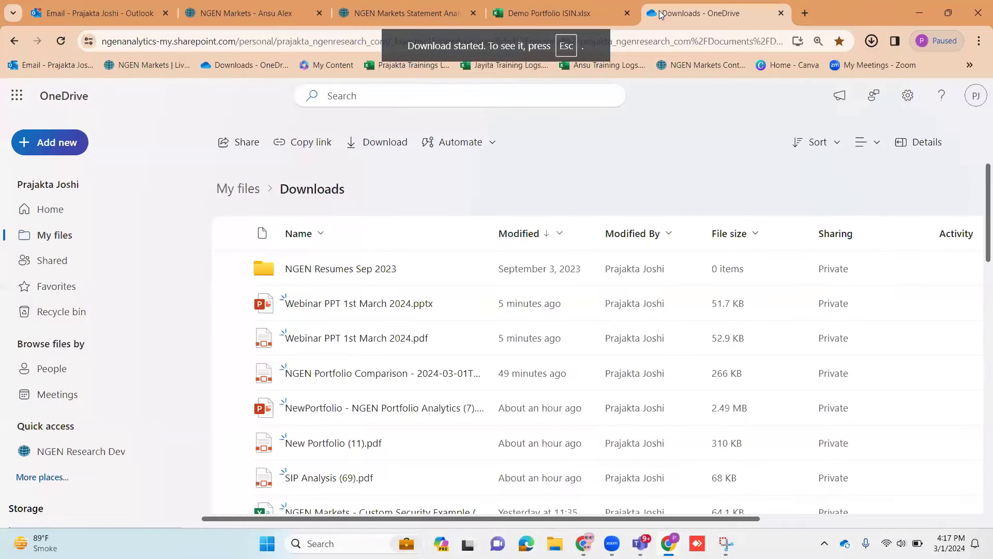
click(61, 41)
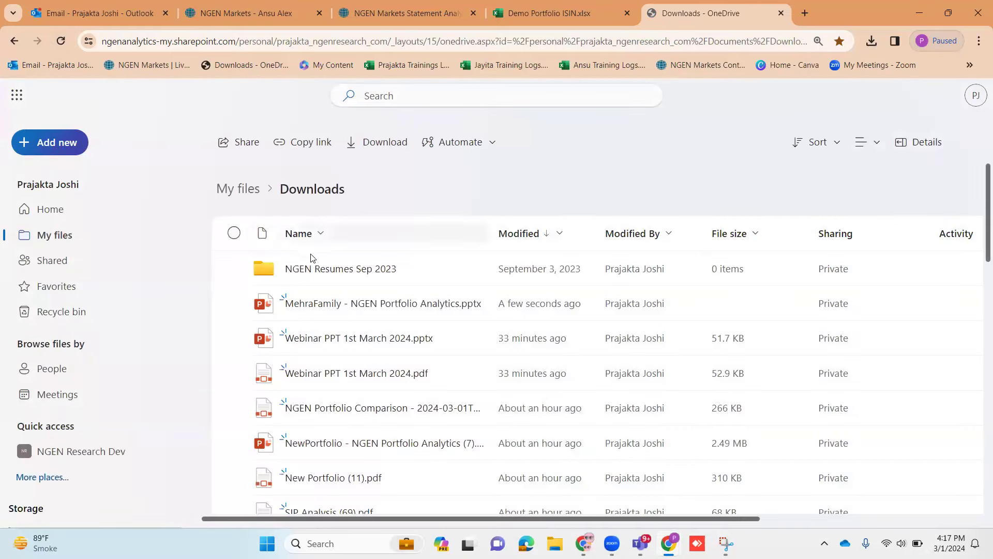
click(327, 305)
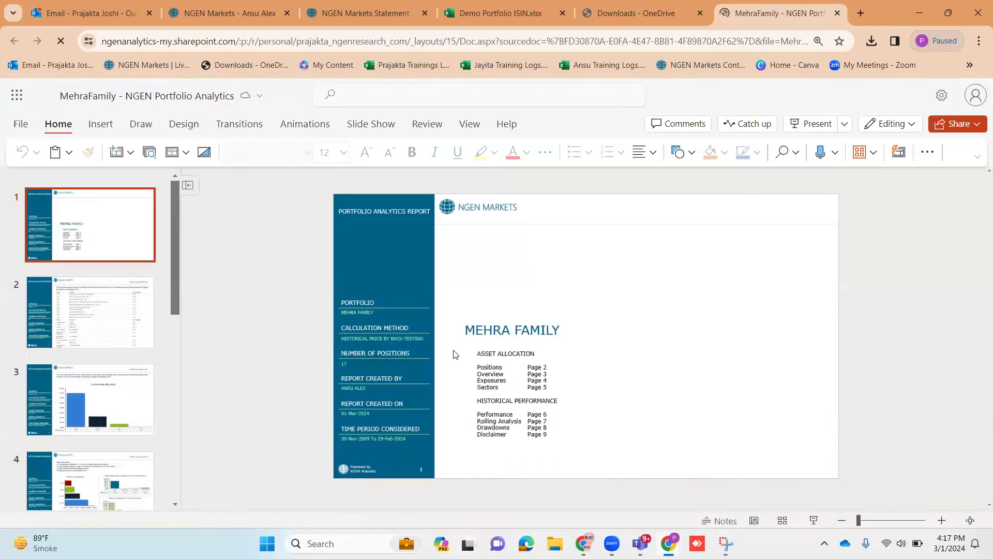
- Page through slides 2 to 8: holdings, allocation, concentration, sectors and drawdowns
click(84, 322)
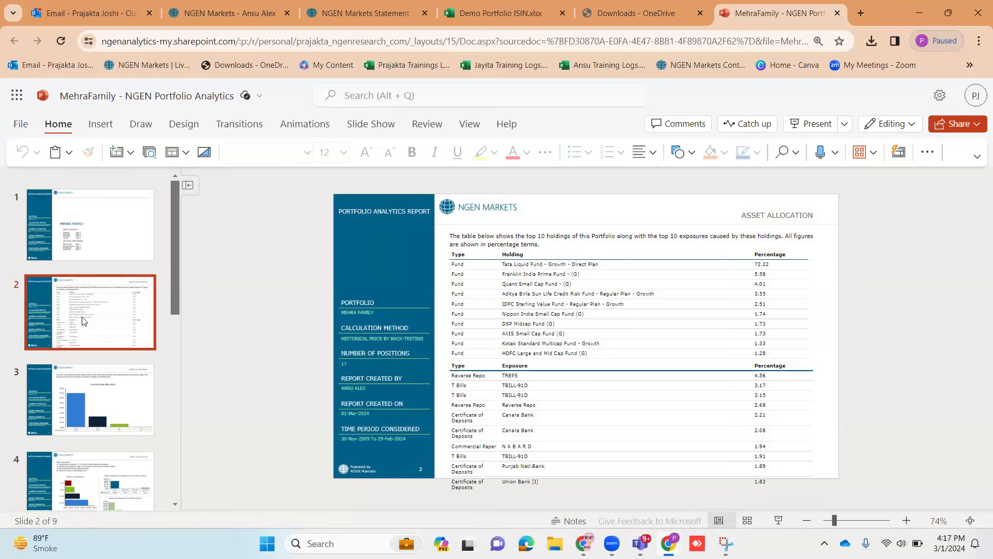
scroll(83, 321, down, 1)
click(86, 306)
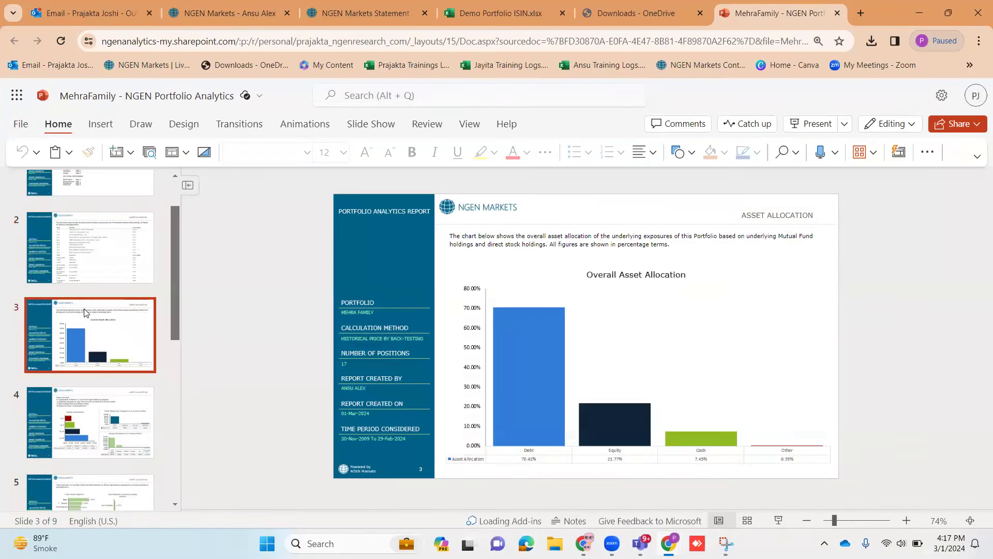
scroll(86, 312, down, 1)
click(84, 346)
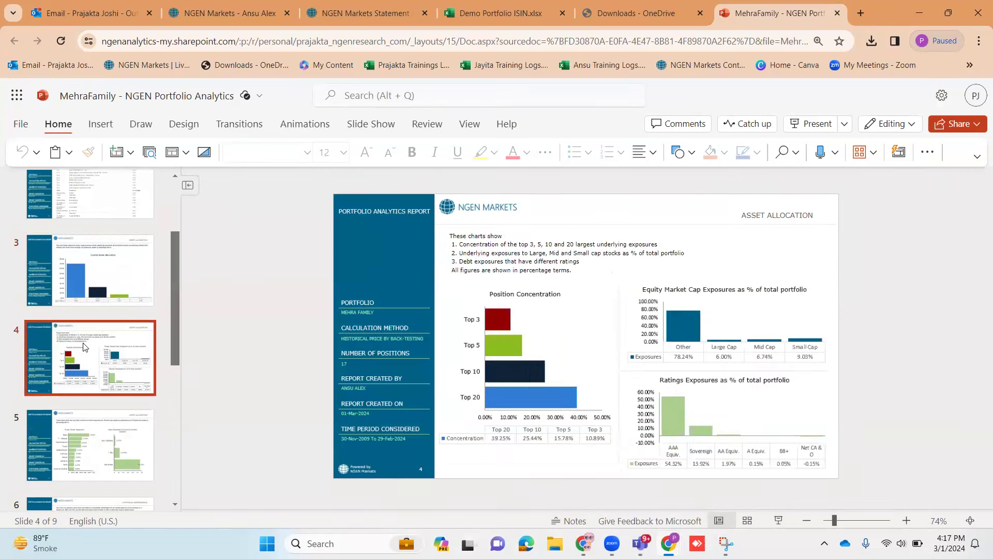
scroll(86, 347, down, 1)
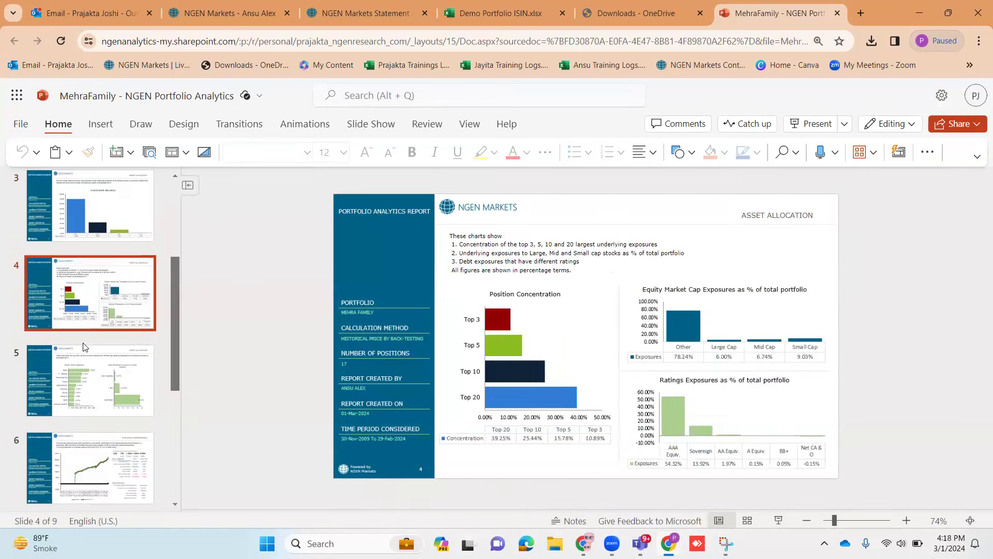
click(94, 390)
scroll(93, 393, down, 1)
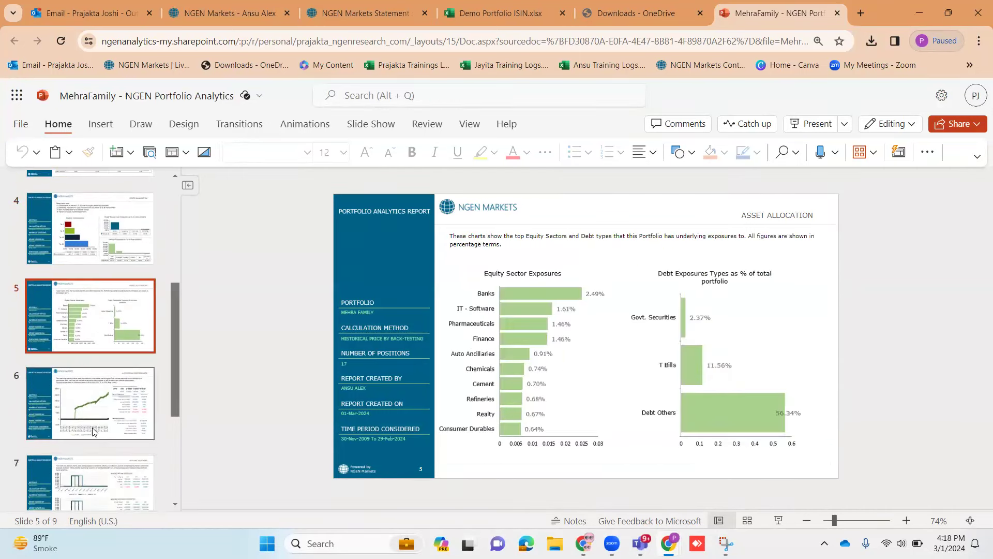
scroll(109, 443, down, 2)
click(107, 436)
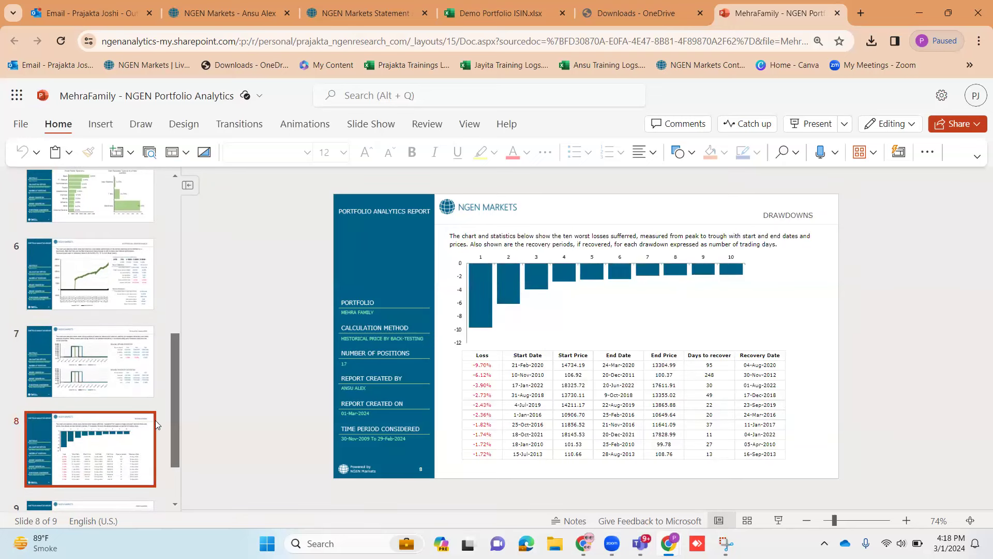
- Add two blank slides after the drawdowns slide, select slide 9, then return to NGEN Markets
key(ctrl+m)
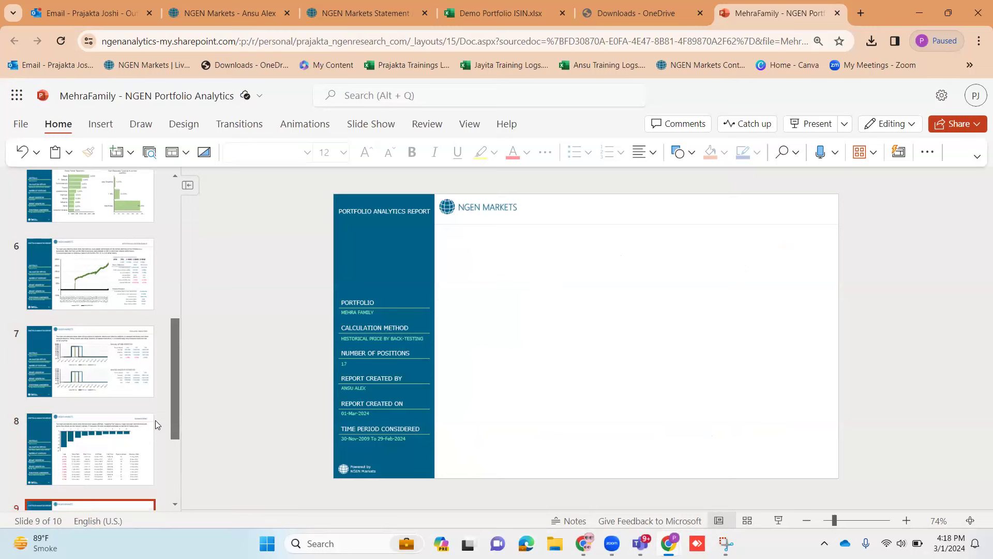
key(ctrl+m)
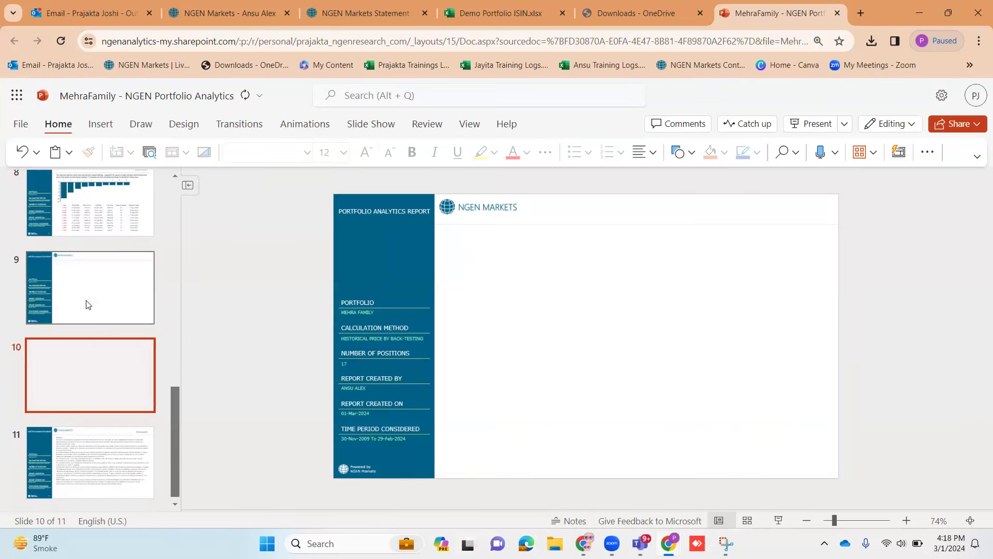
click(86, 305)
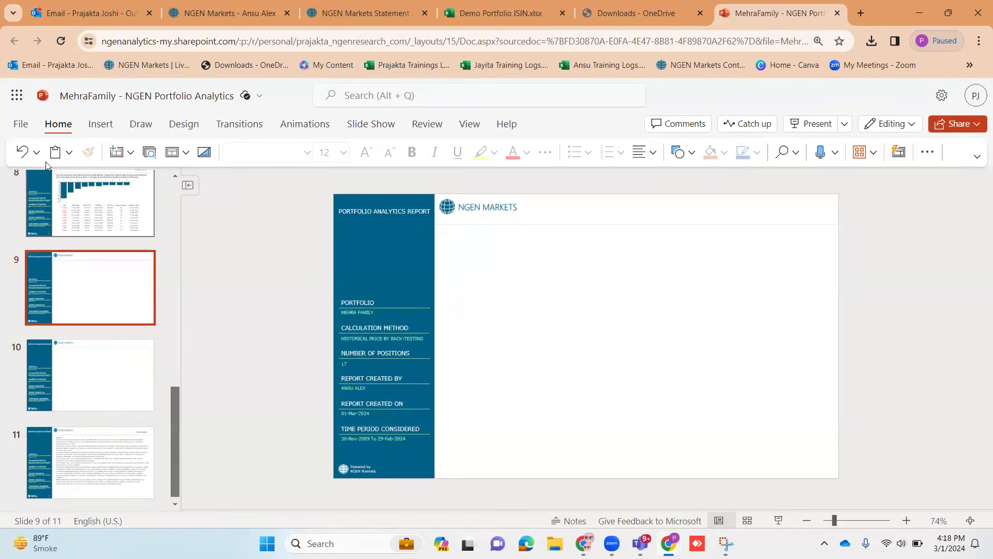
click(196, 14)
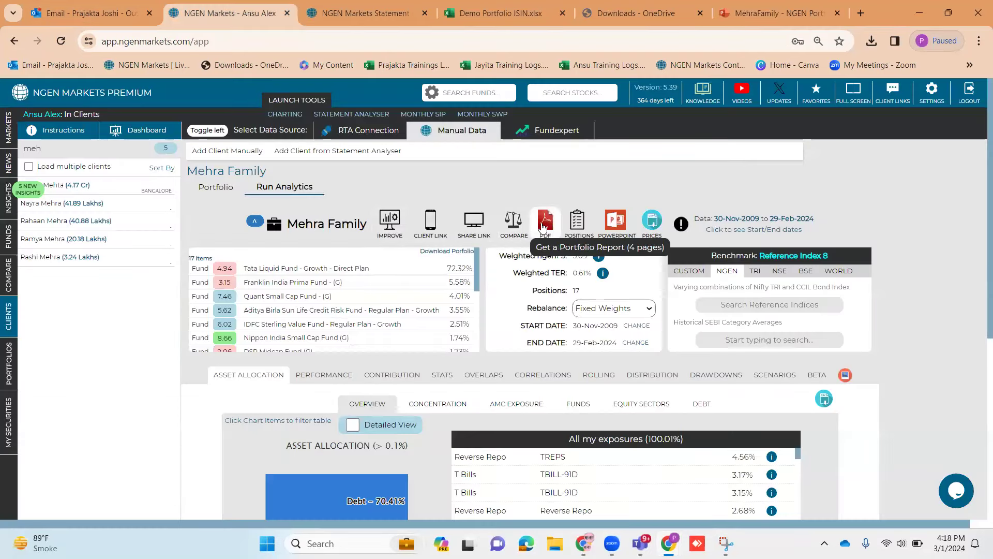
- Create the watermarked Mehra Family PDF report with no password
click(542, 226)
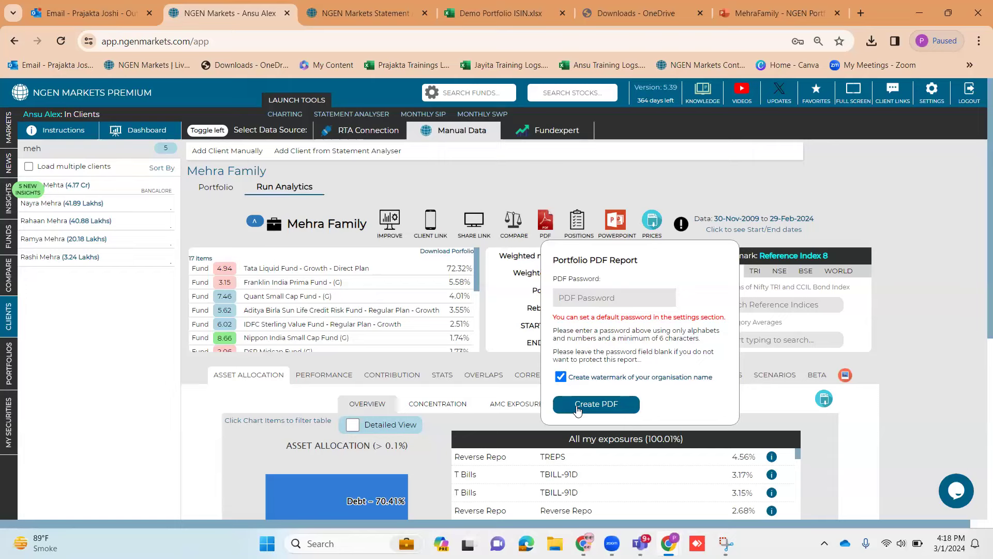
click(578, 411)
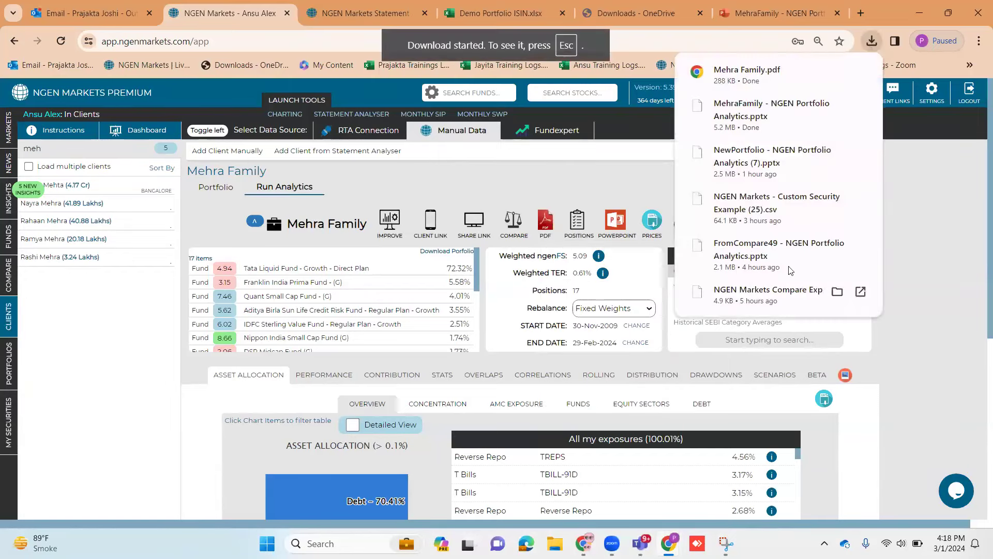
- Read all five pages of Mehra Family.pdf, then go back to NGEN Markets
click(731, 85)
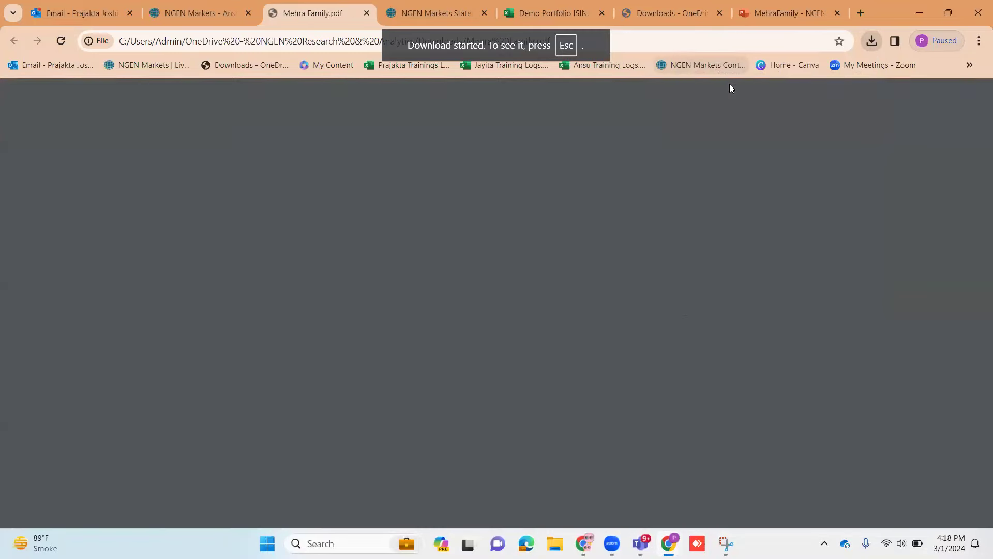
scroll(600, 289, down, 1)
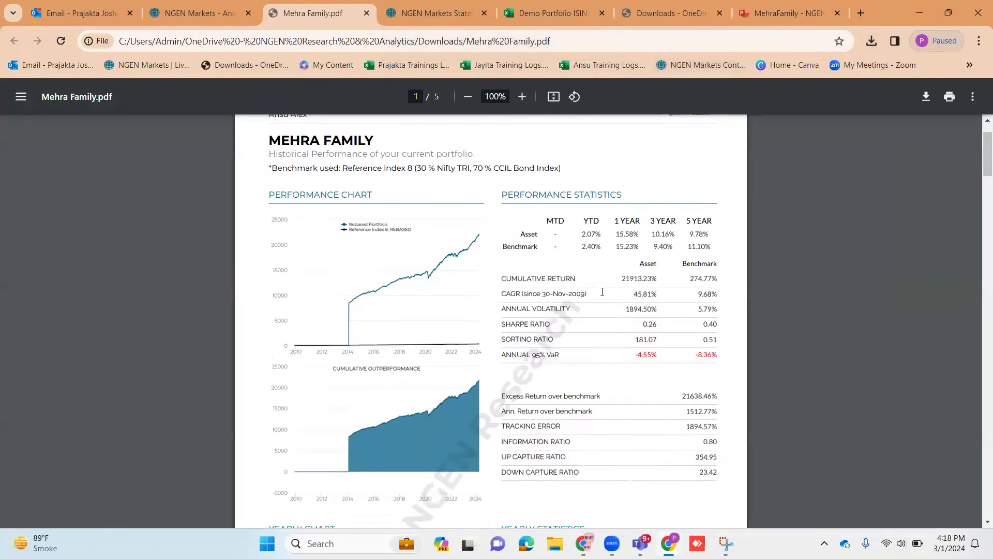
scroll(574, 344, up, 1)
scroll(573, 358, down, 1)
scroll(455, 468, down, 5)
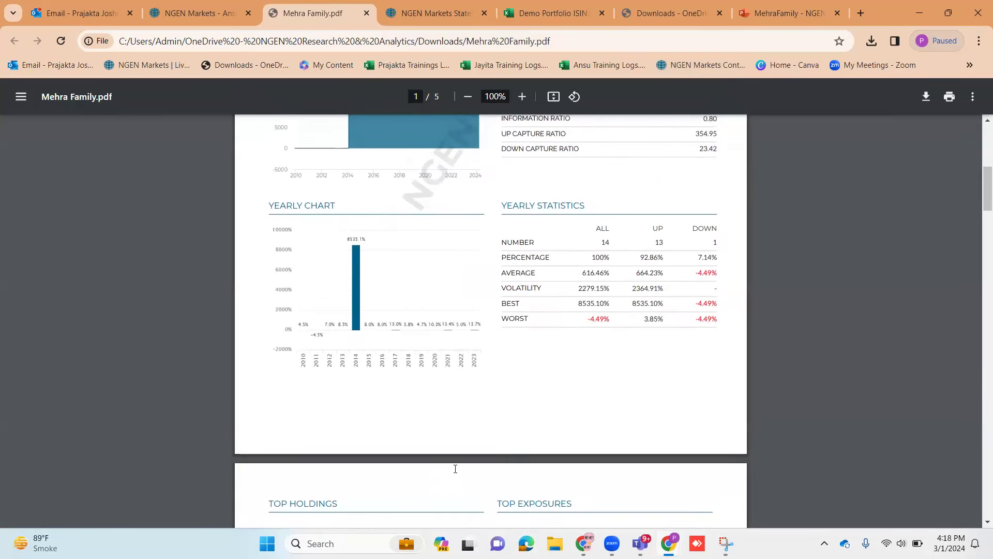
scroll(455, 469, down, 3)
scroll(457, 463, down, 4)
scroll(460, 461, down, 6)
scroll(461, 462, down, 8)
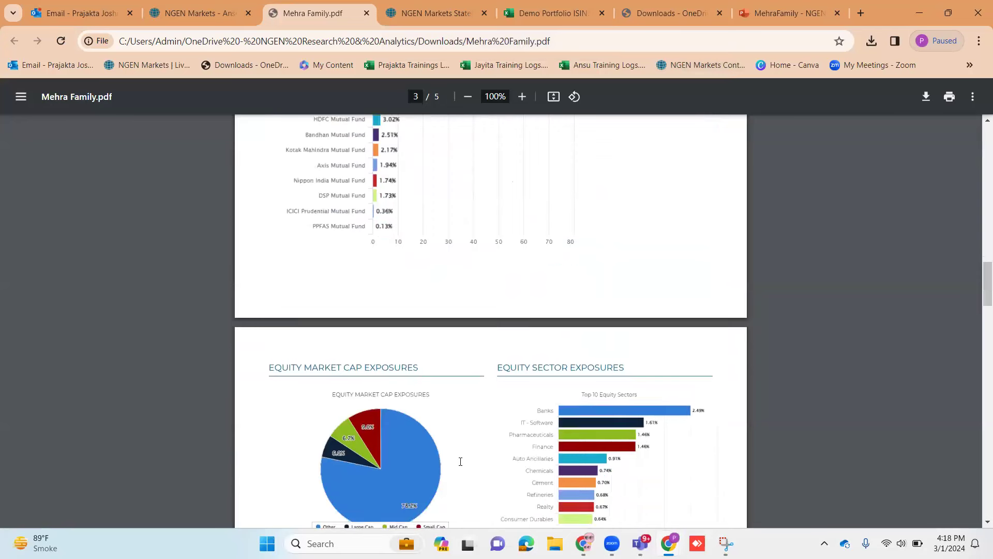
scroll(461, 462, down, 6)
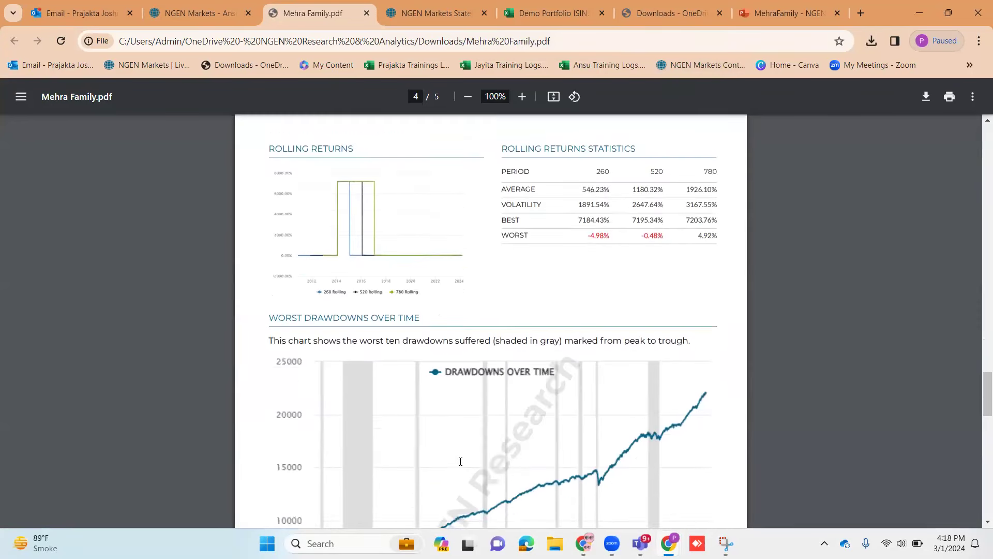
scroll(460, 462, down, 3)
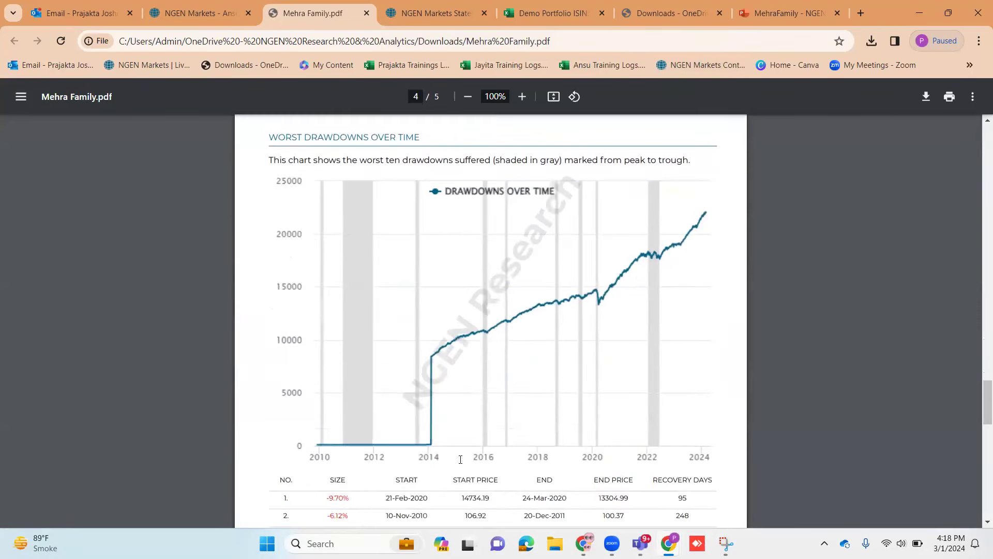
click(188, 7)
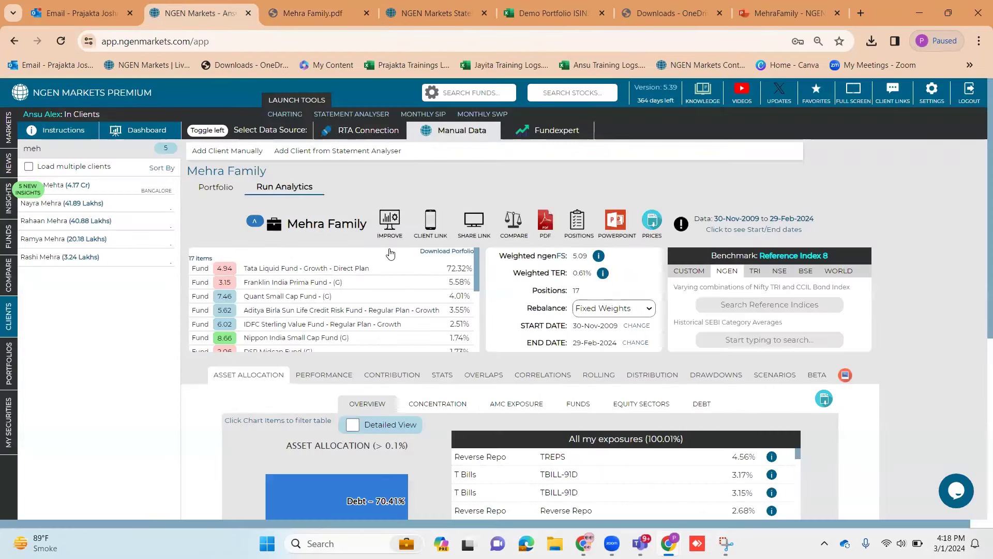
- Create a 7-day Mehra Family share link with FundScore hidden and copy it
click(474, 222)
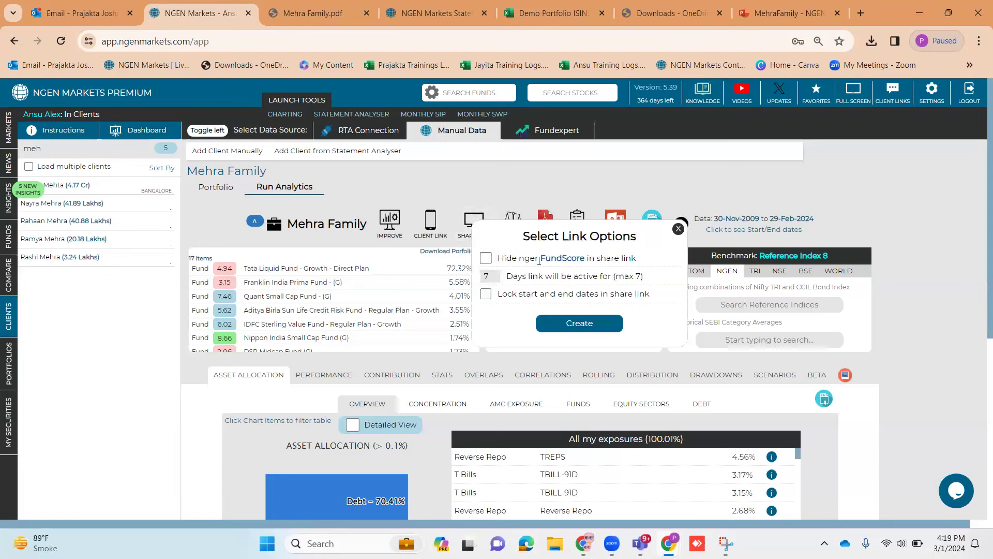
drag(542, 261, 581, 260)
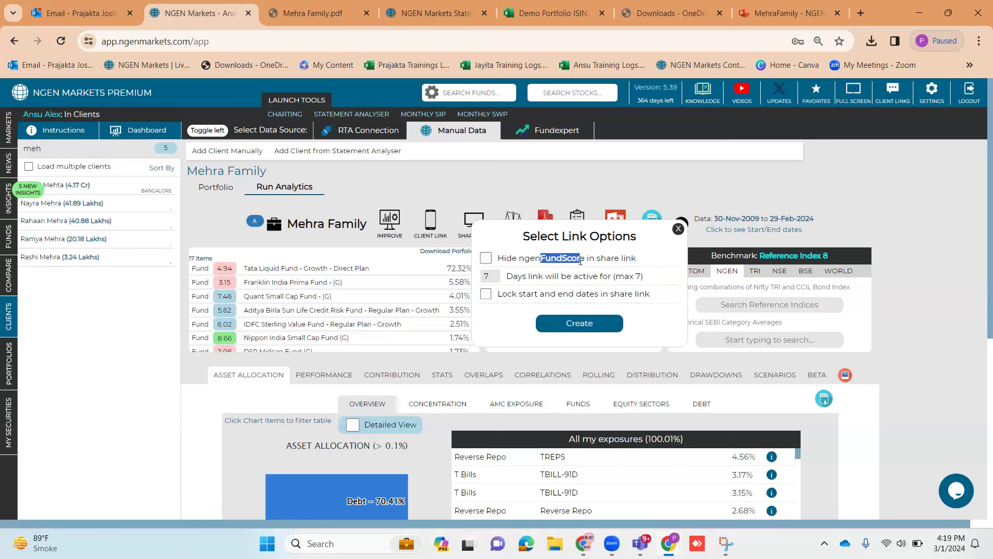
click(487, 261)
click(589, 329)
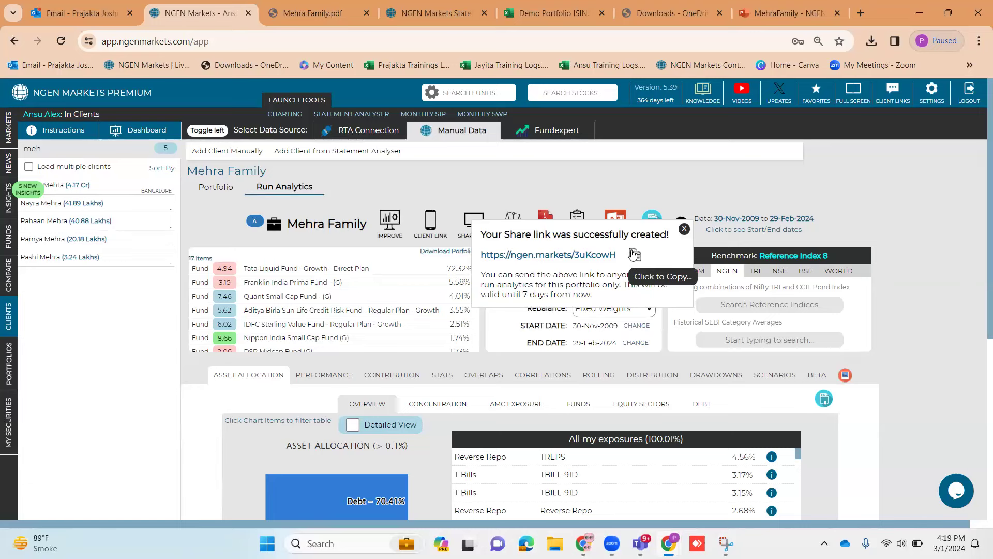
click(635, 256)
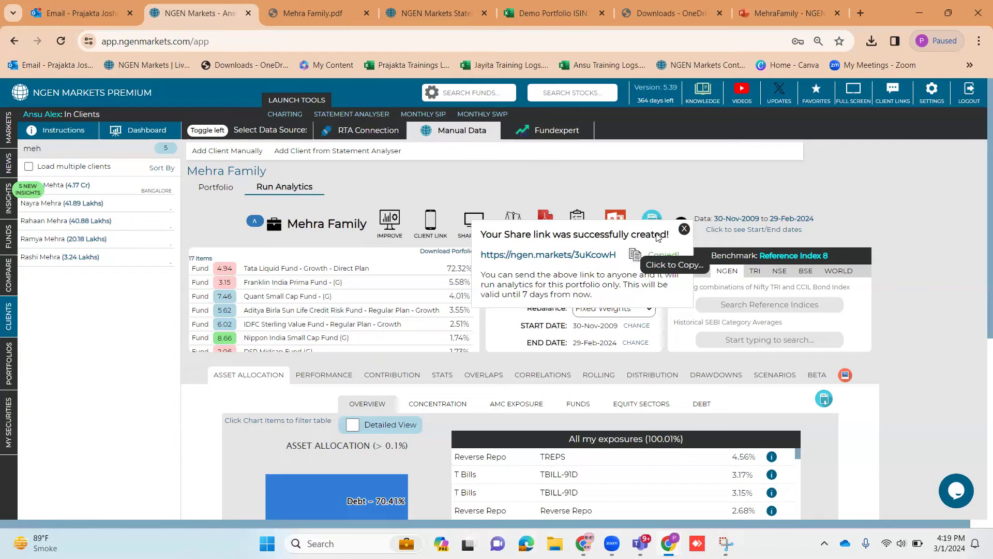
click(860, 14)
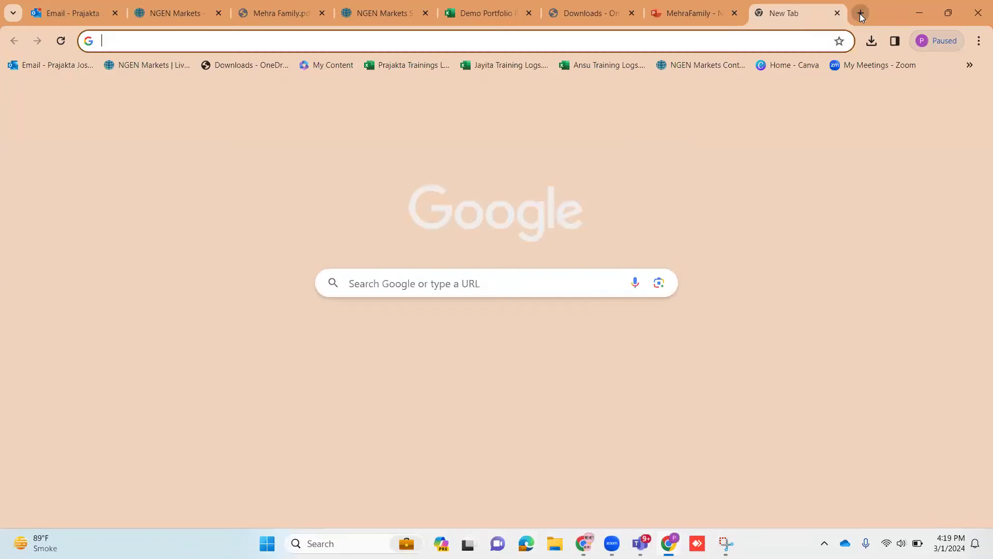
- Load the shared link, review Performance, Contribution and Stats, then dismiss the Premium app's share popup
key(ctrl+v)
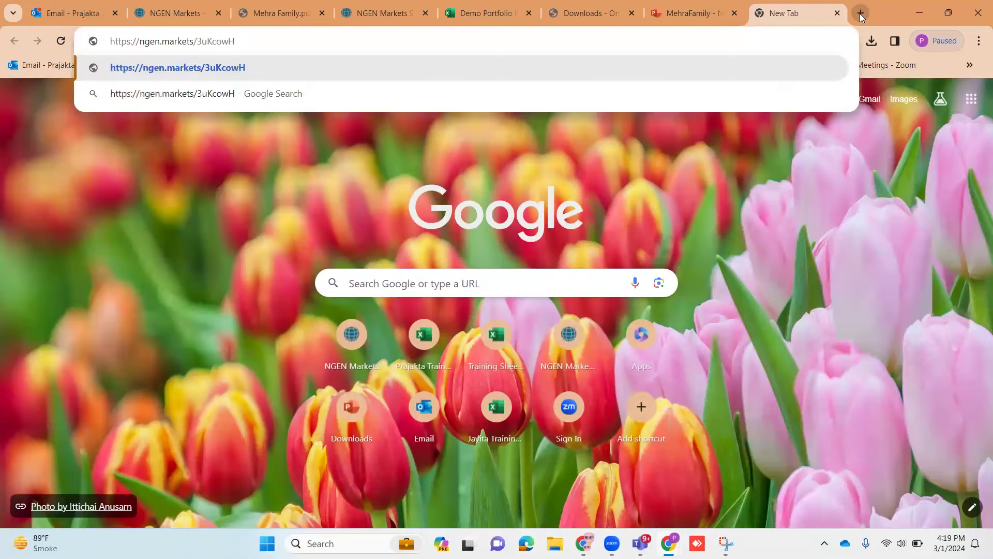
key(Return)
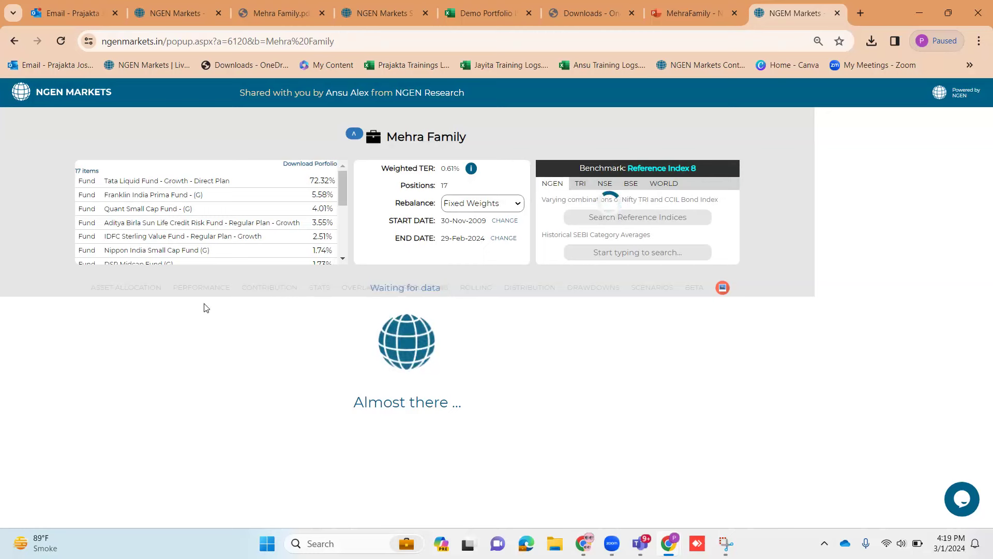
click(194, 289)
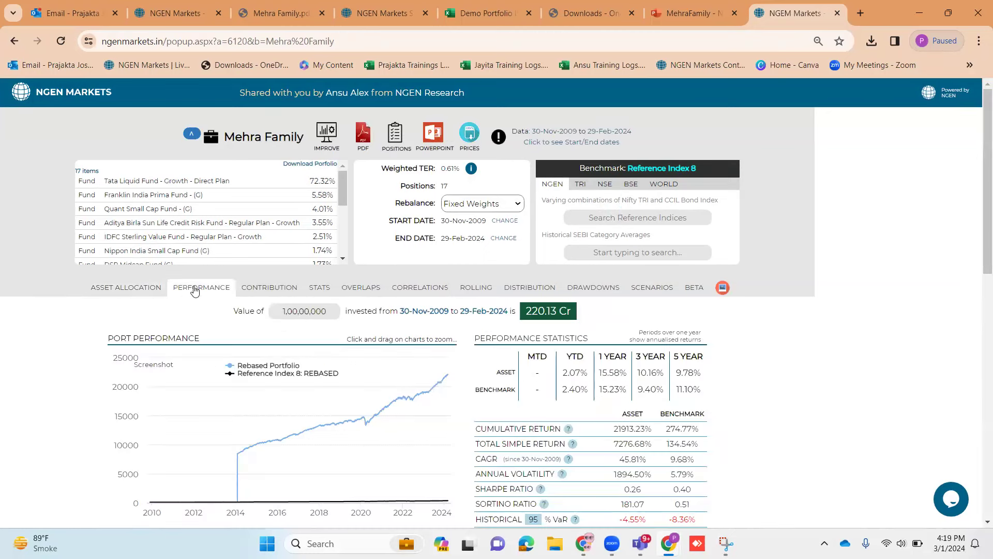
click(254, 289)
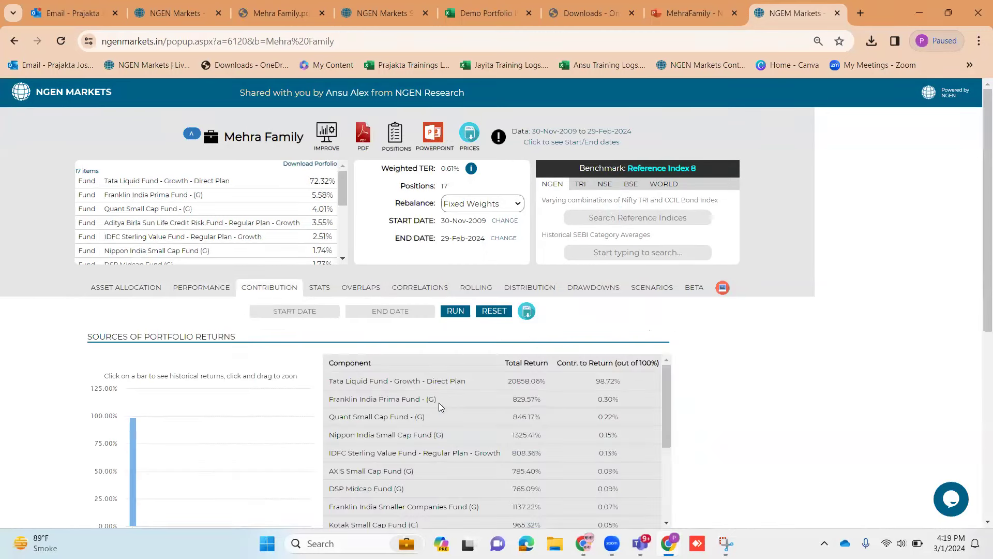
click(319, 289)
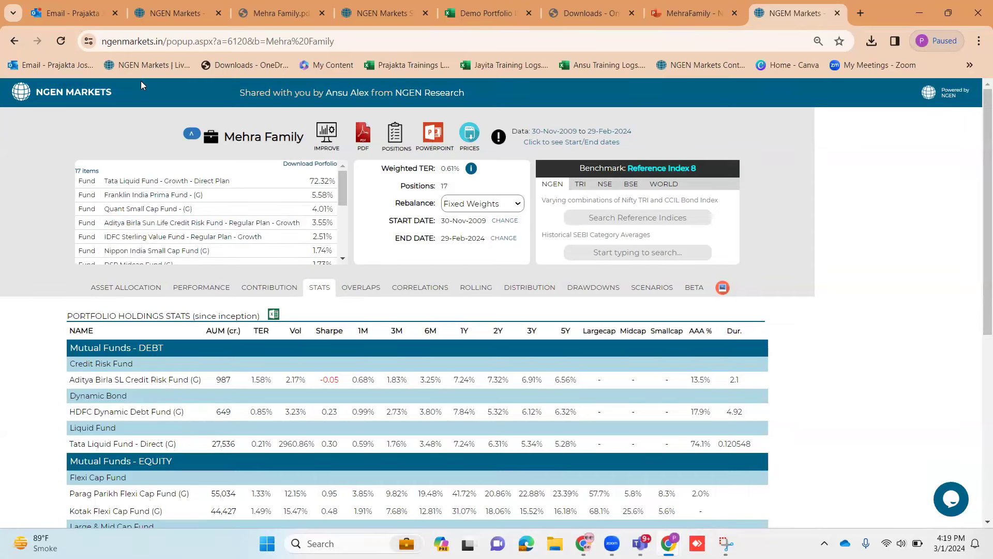
click(163, 14)
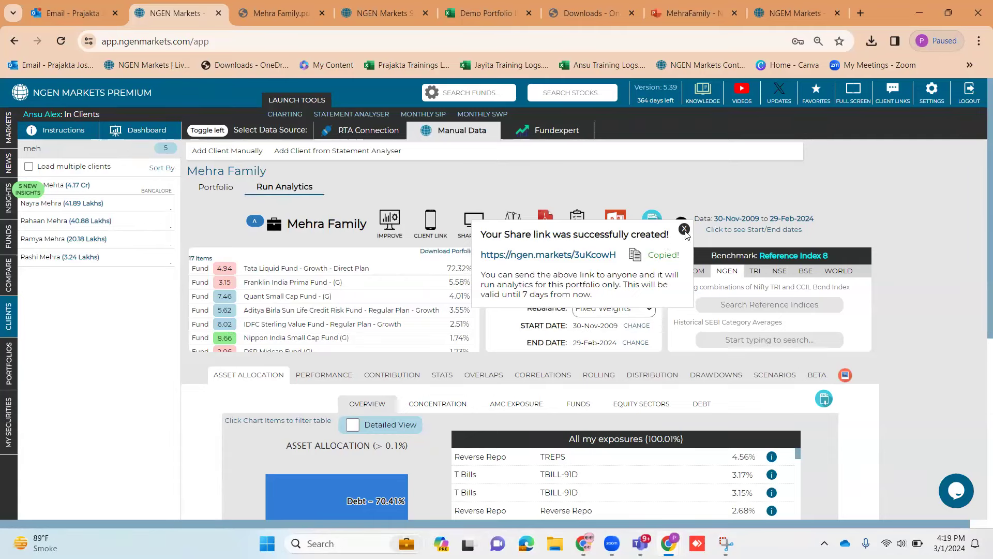
click(684, 230)
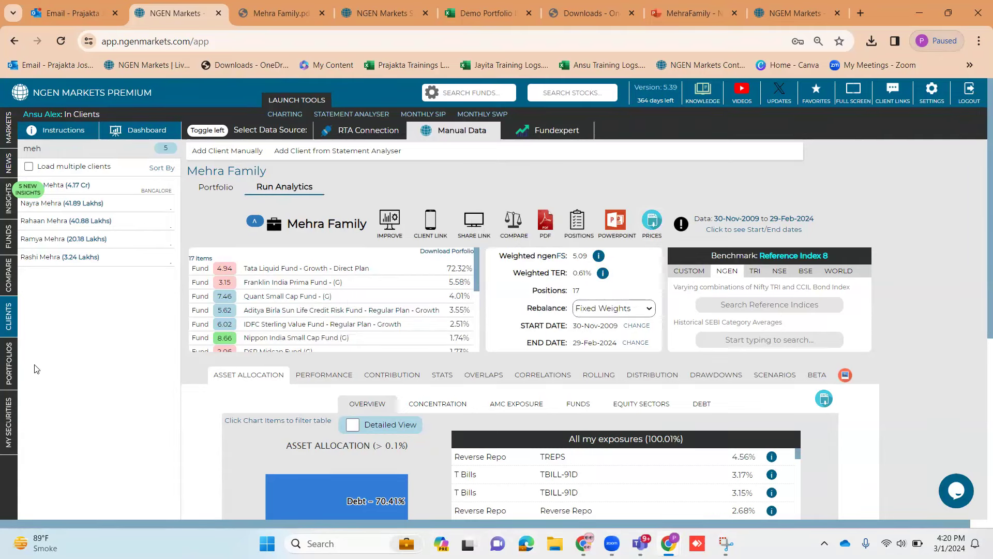
- Open Portfolios from the left sidebar to list all 69 saved portfolios
mouse_move(19, 344)
mouse_move(21, 376)
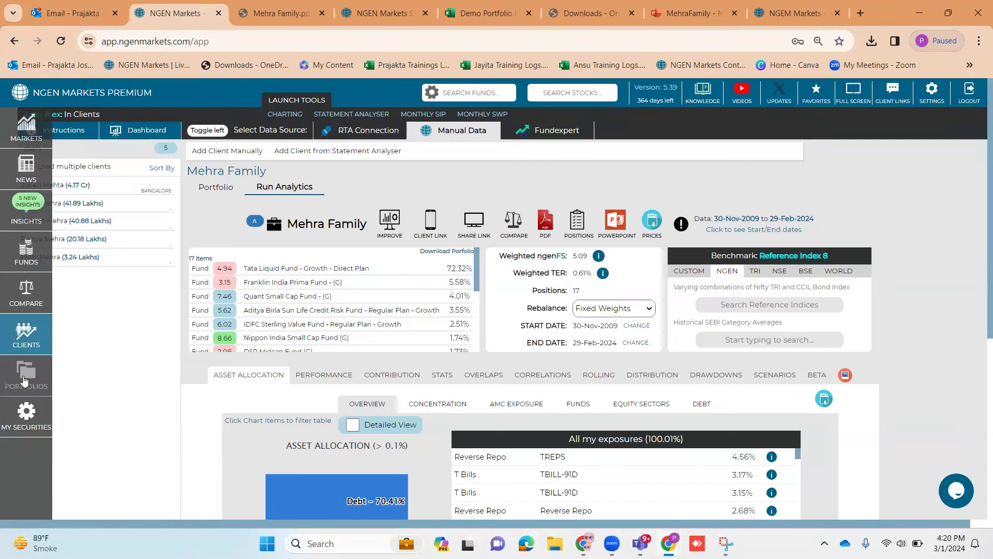
click(25, 380)
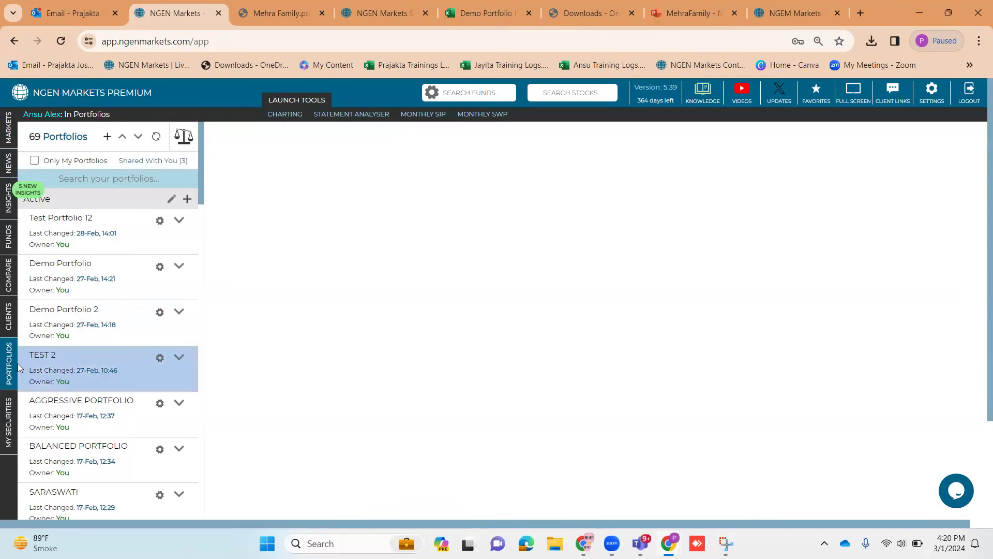
- Add a new portfolio via Load ISINs from Excel and bring up the Demo Portfolio ISIN workbook
click(107, 137)
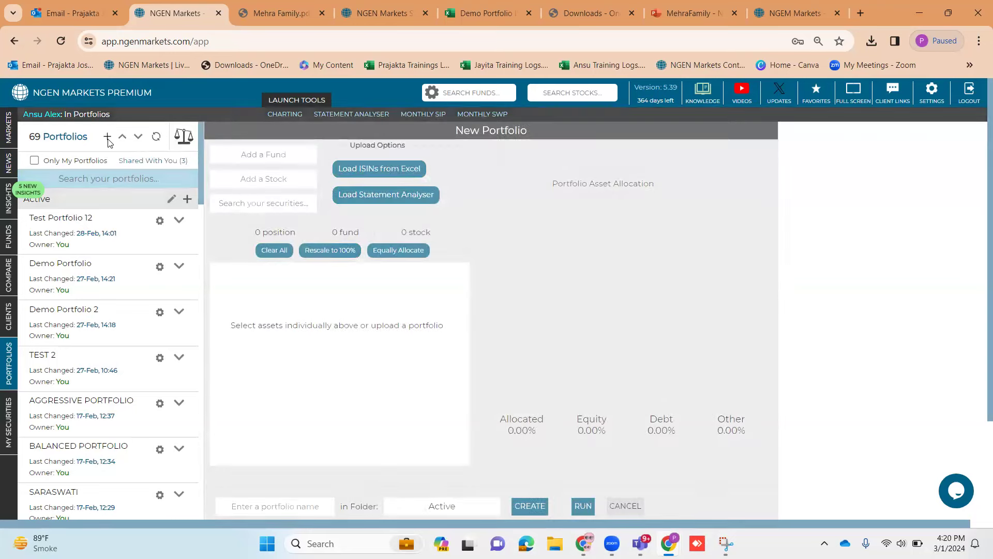
click(384, 170)
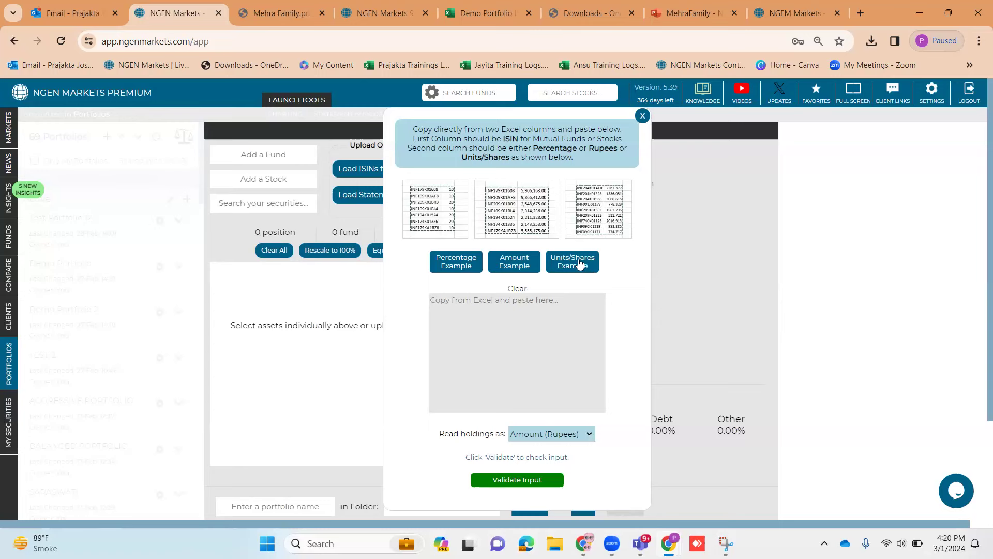
click(471, 12)
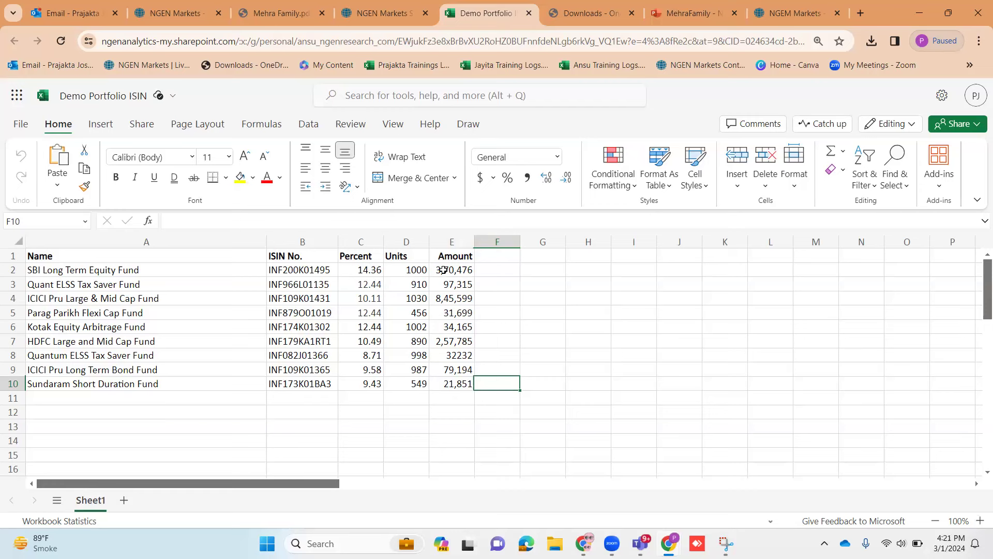
- Copy the nine funds' ISINs and percentages in B2:C10, then go back to NGEN Markets
click(308, 272)
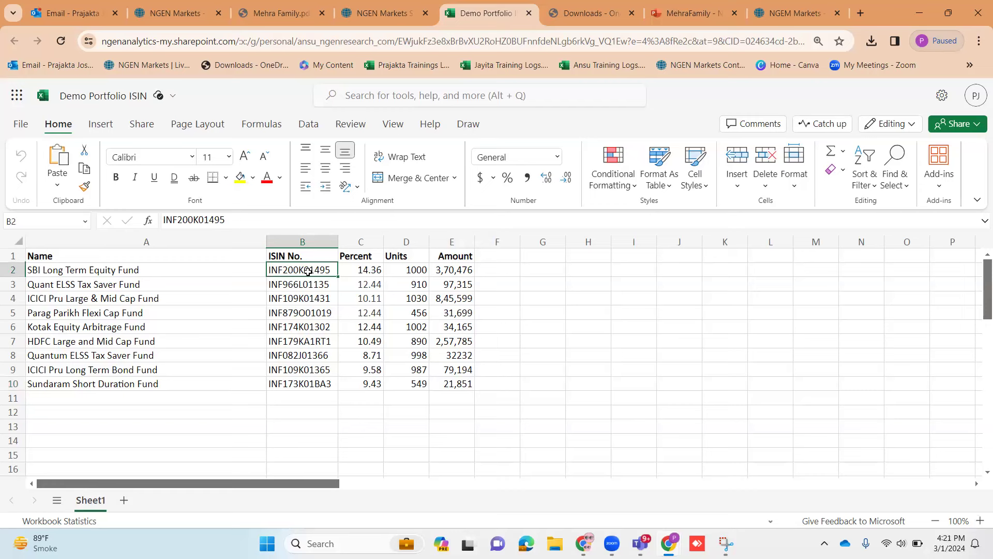
key(shift+Right)
key(ctrl+shift+Down)
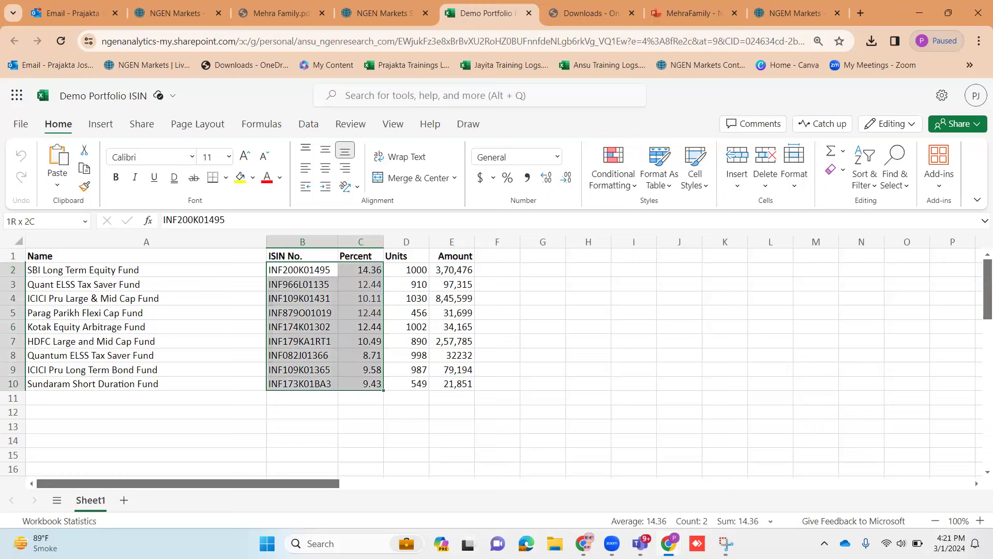
key(ctrl+c)
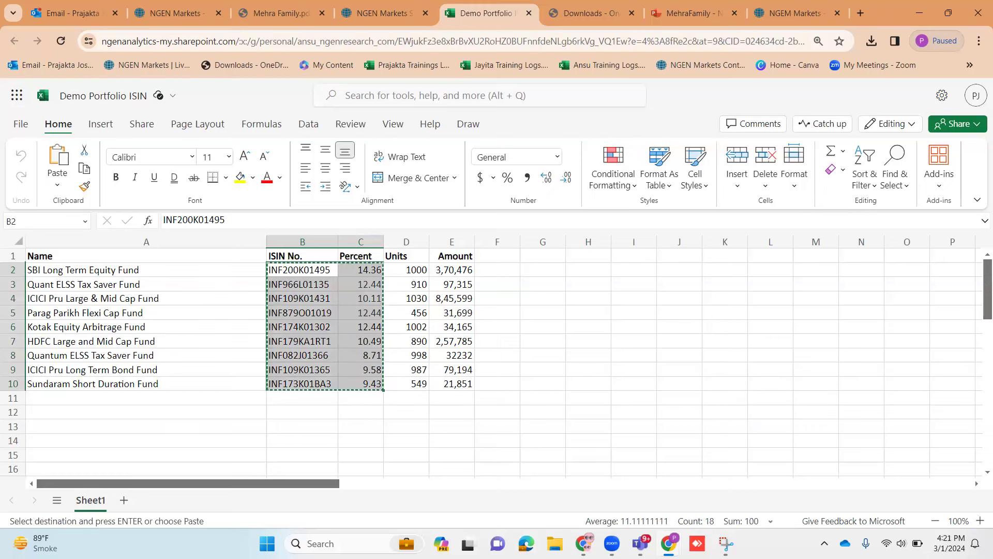
click(179, 5)
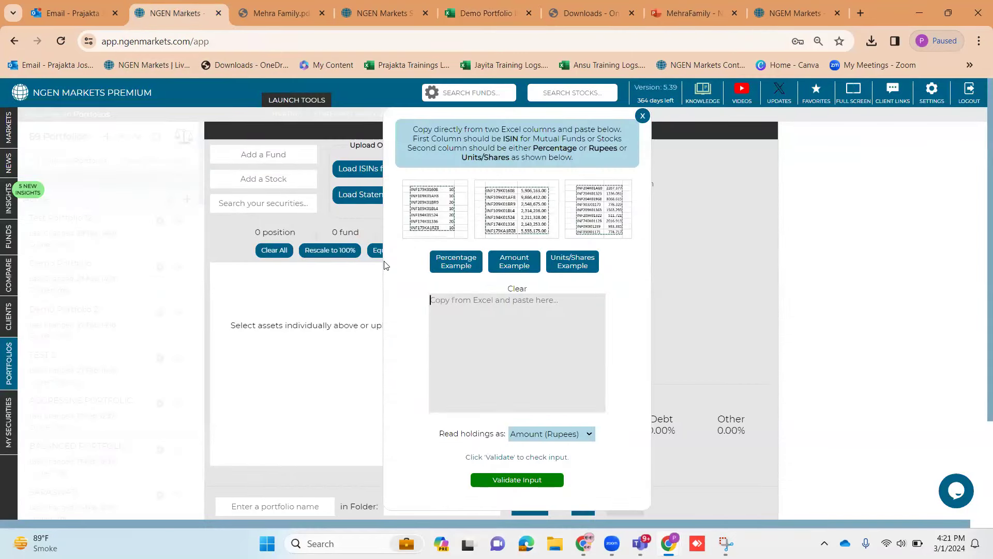
- Paste the nine ISINs, read them as Percentage holdings, and validate: 68.55% equity, 19.01% debt, 12.44% hybrid
key(ctrl+v)
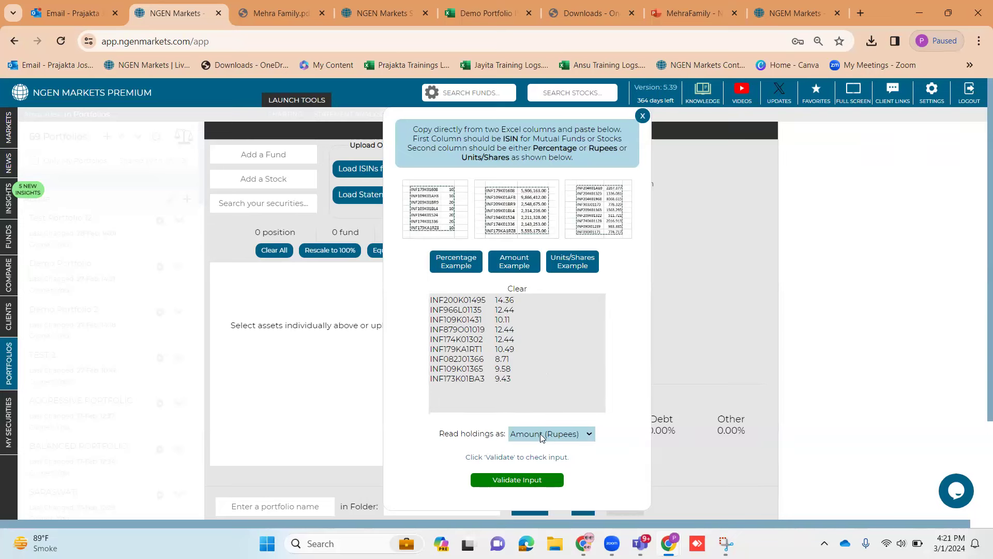
drag(439, 434, 490, 439)
click(522, 436)
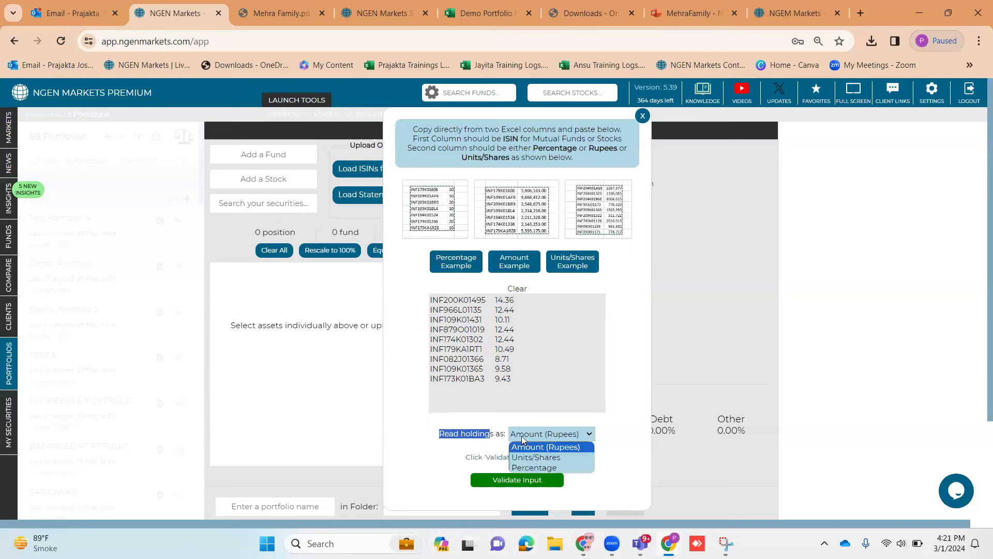
click(521, 457)
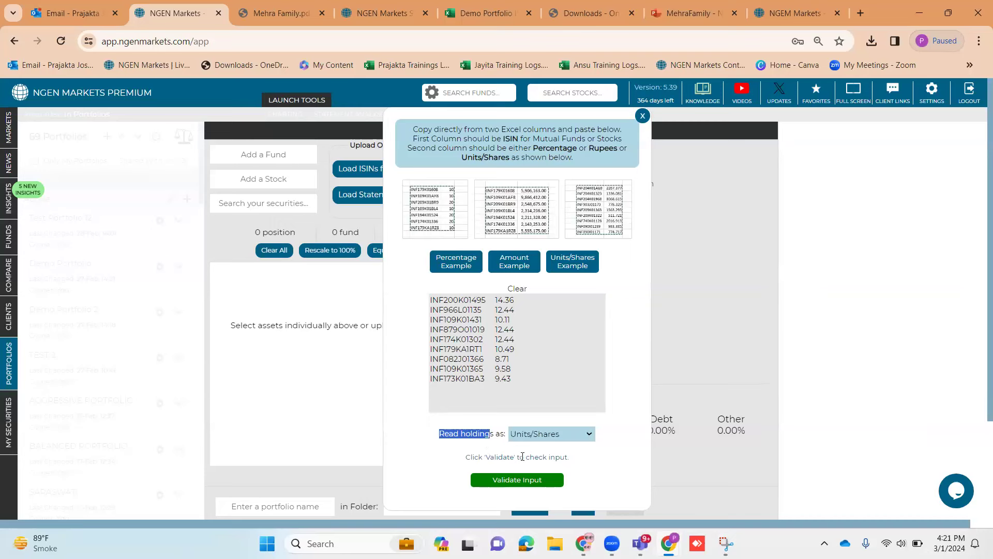
click(528, 434)
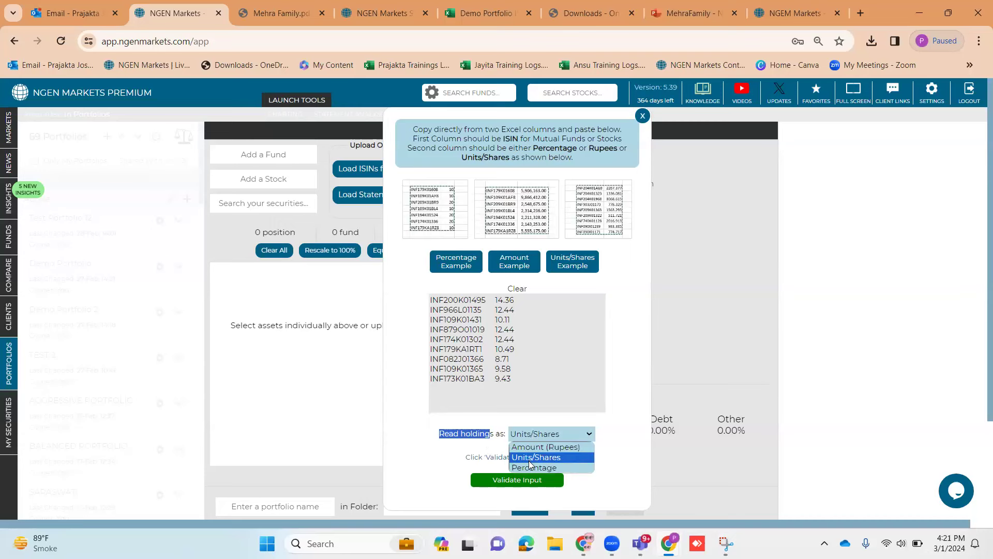
click(528, 469)
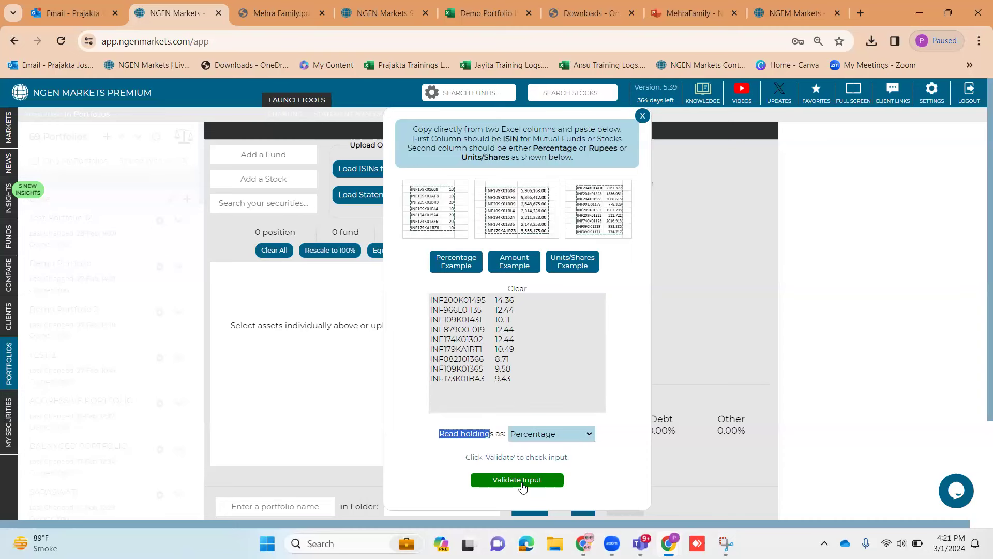
click(520, 483)
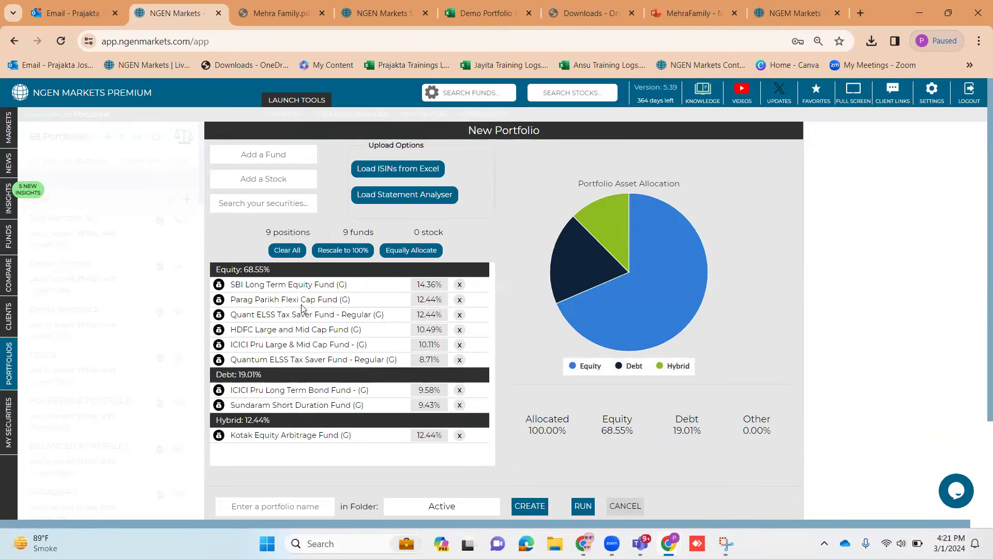
- Name the portfolio with the client's full name, keep it in the Active folder, and create it
scroll(295, 356, down, 1)
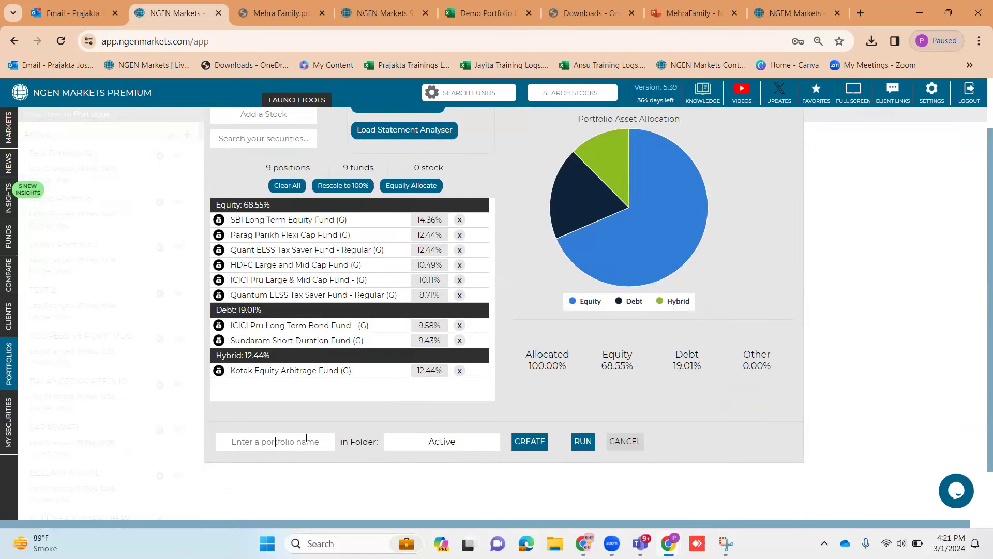
click(442, 441)
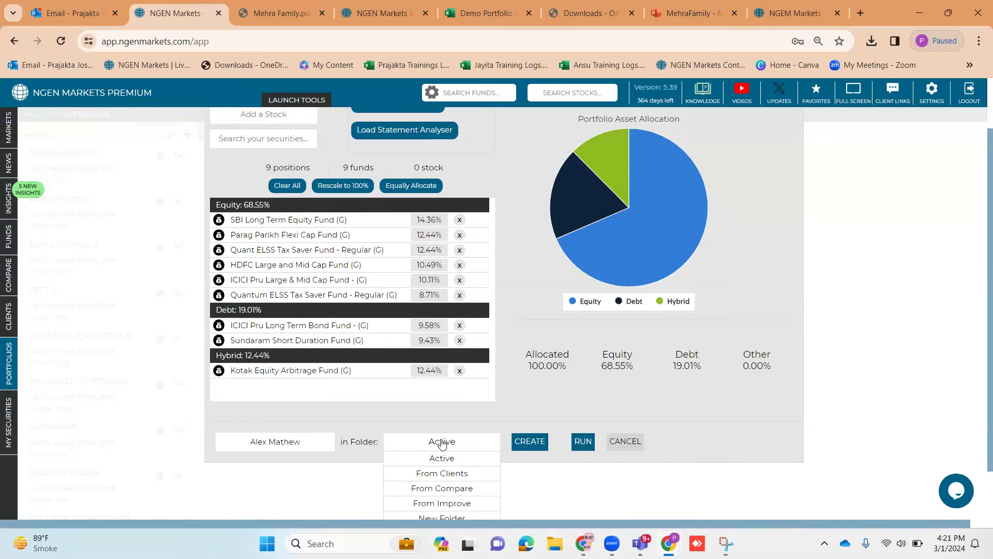
click(525, 486)
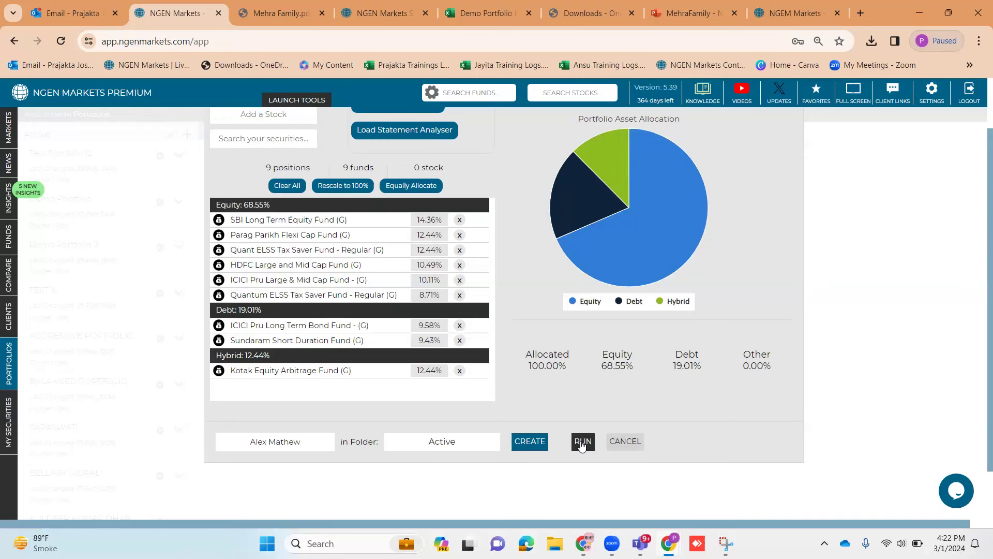
click(533, 445)
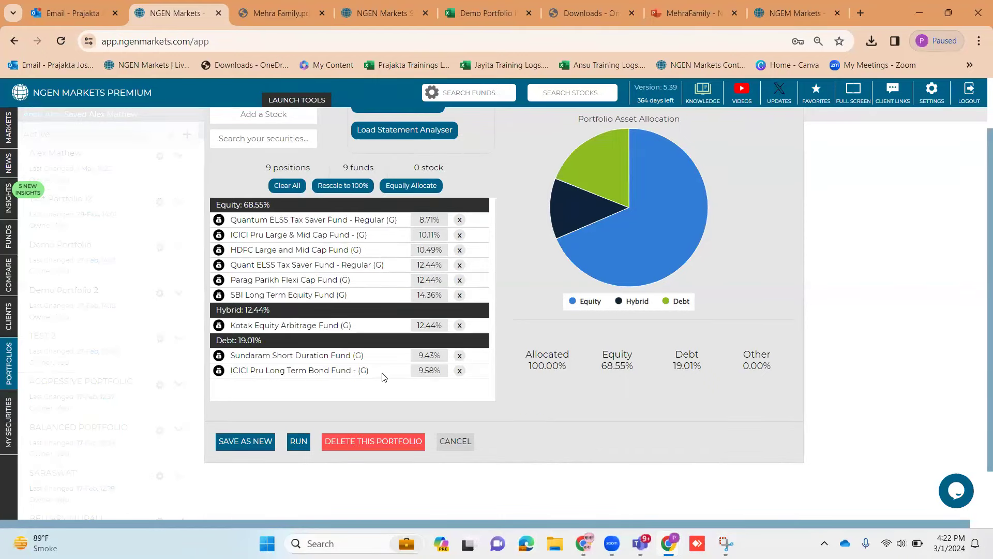
- Run analytics on the new portfolio in full screen, noting the HDFC fund's 10.49% weight
click(299, 442)
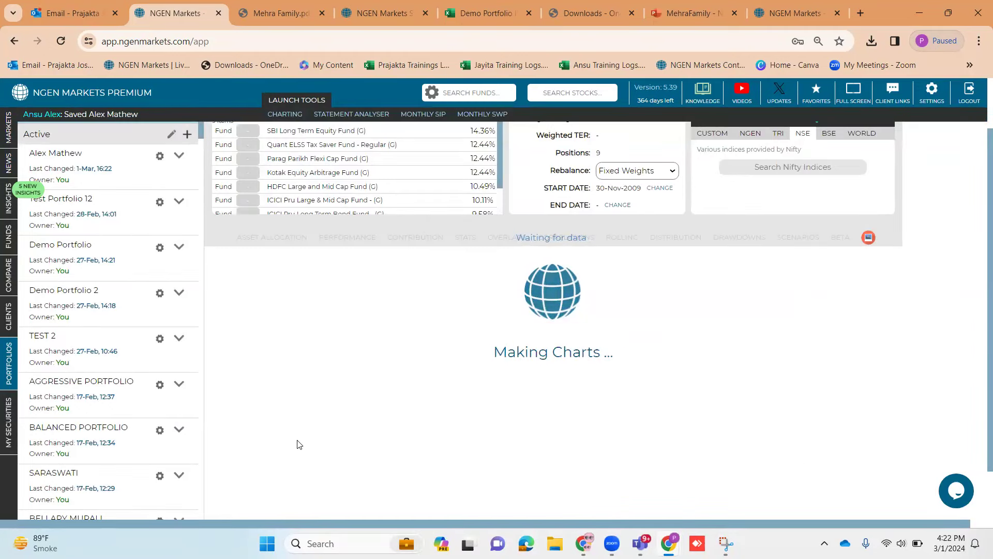
scroll(299, 444, up, 1)
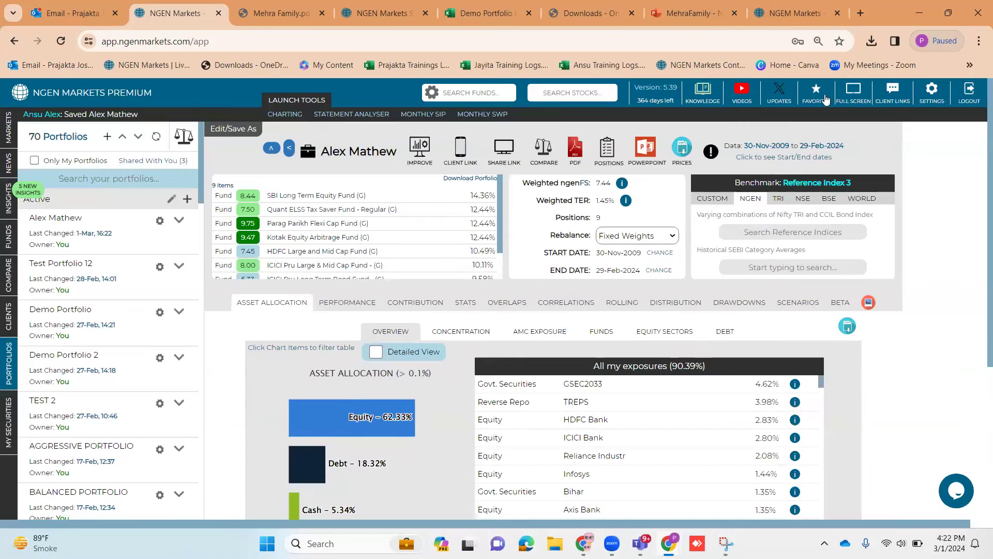
click(853, 99)
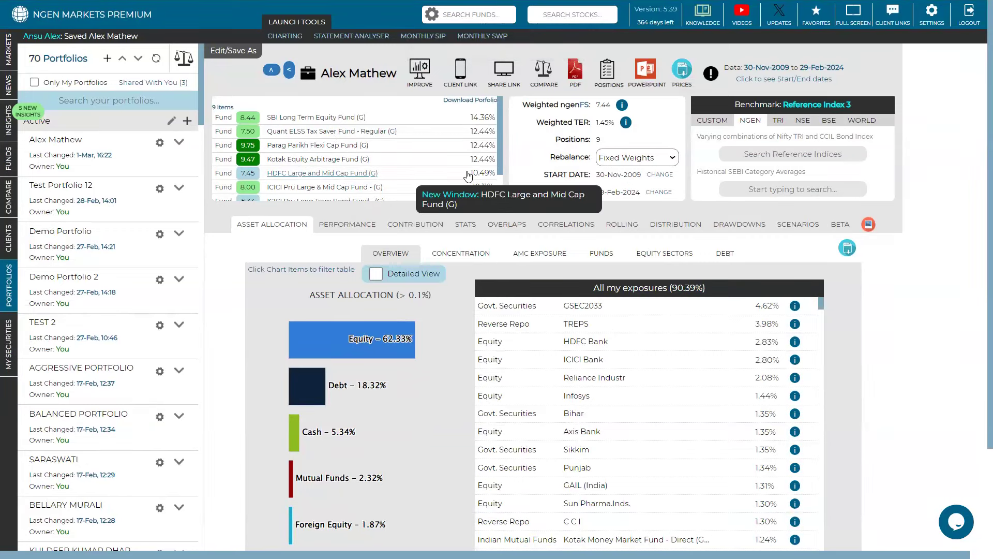
drag(470, 174, 495, 176)
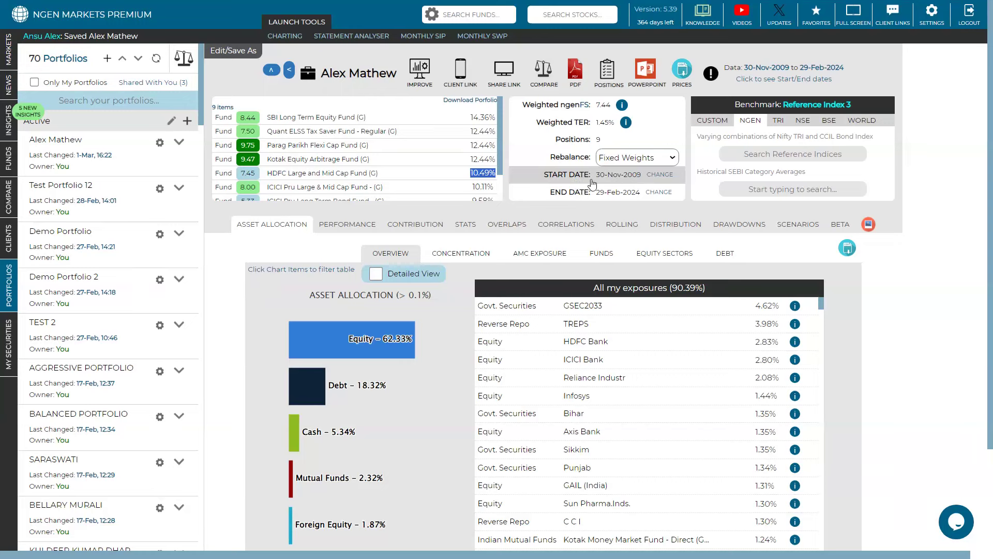
- Move the analysis start date to 5Y Ago (26-Feb-2019) against the Reference Index 3 benchmark
click(666, 177)
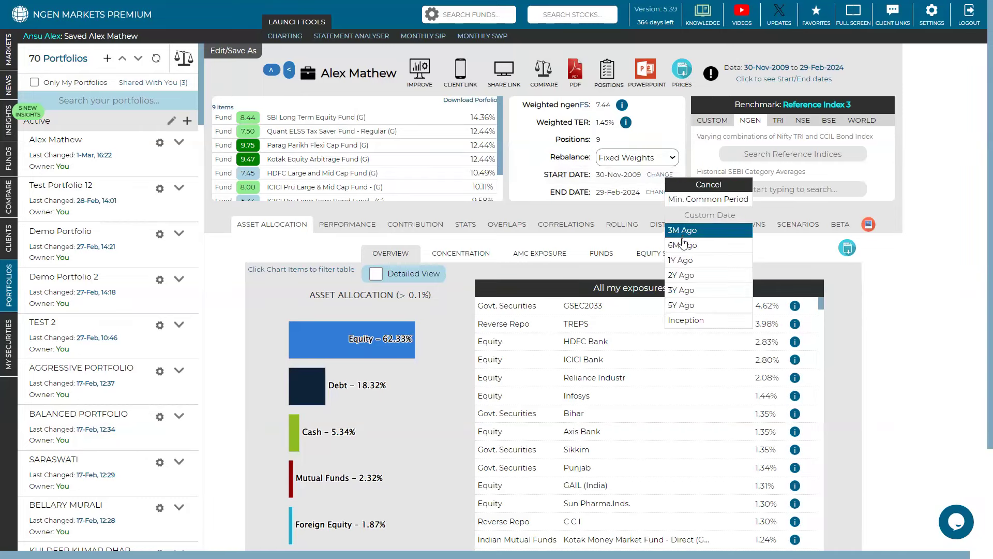
click(681, 306)
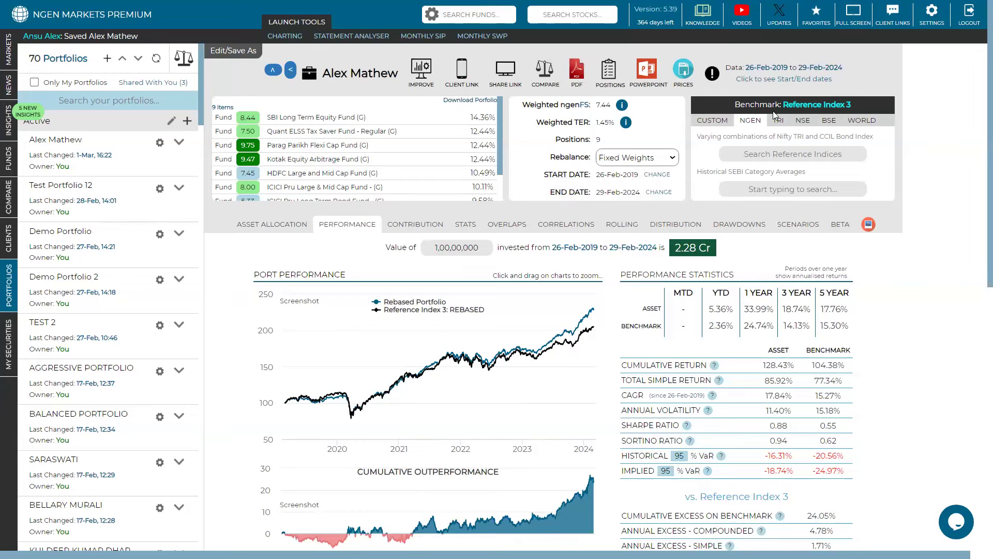
drag(782, 106, 852, 113)
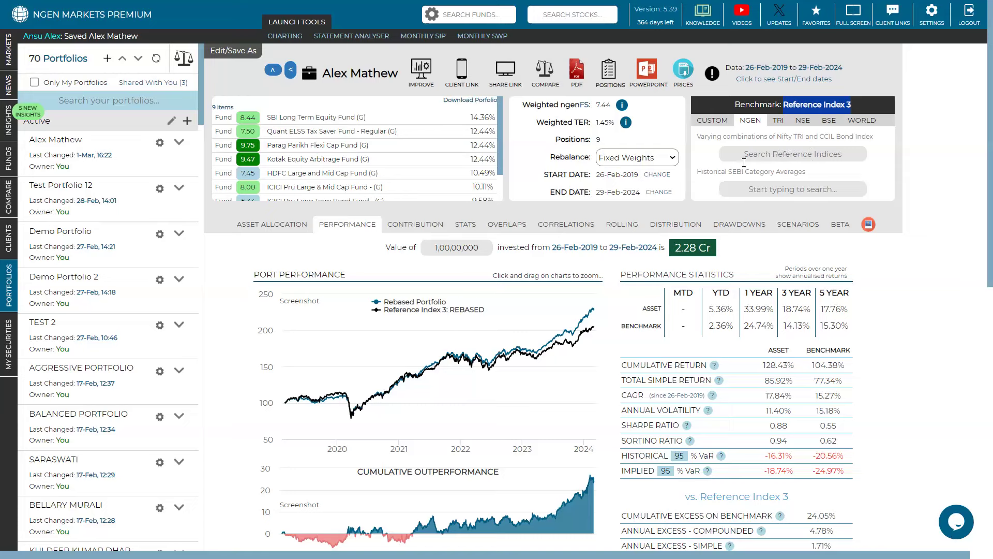
- Check the reference benchmarks and review the portfolio's asset allocation breakdown
click(818, 150)
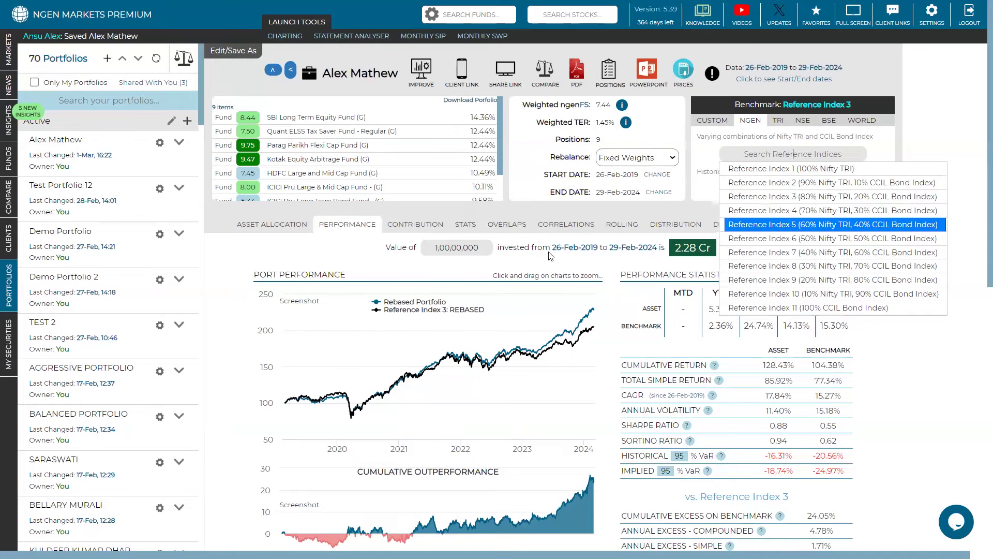
click(260, 229)
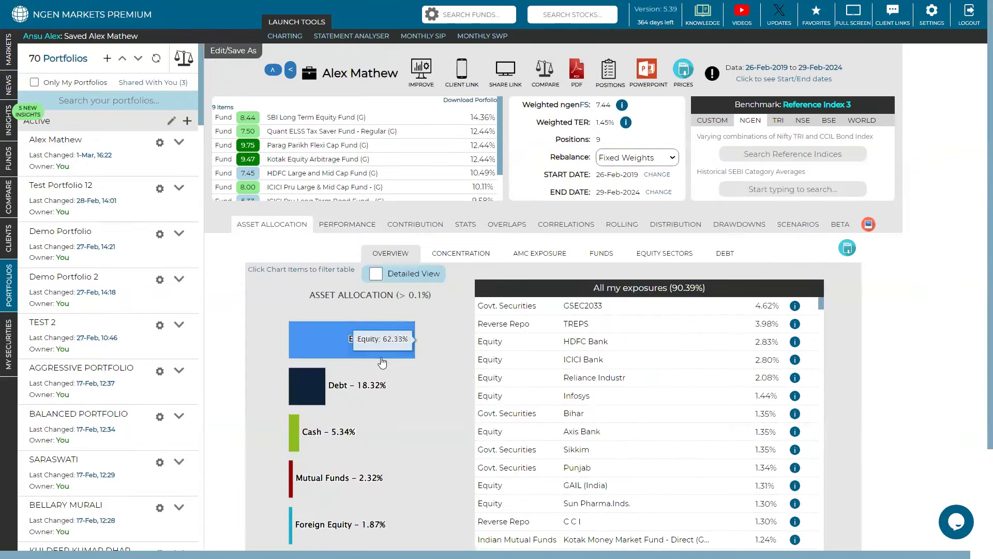
scroll(352, 298, down, 1)
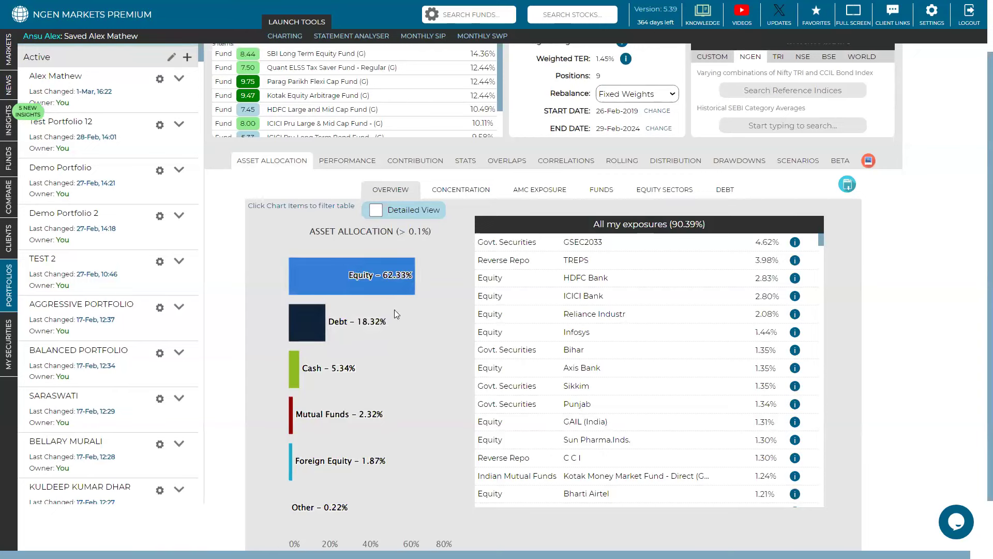
scroll(409, 311, up, 2)
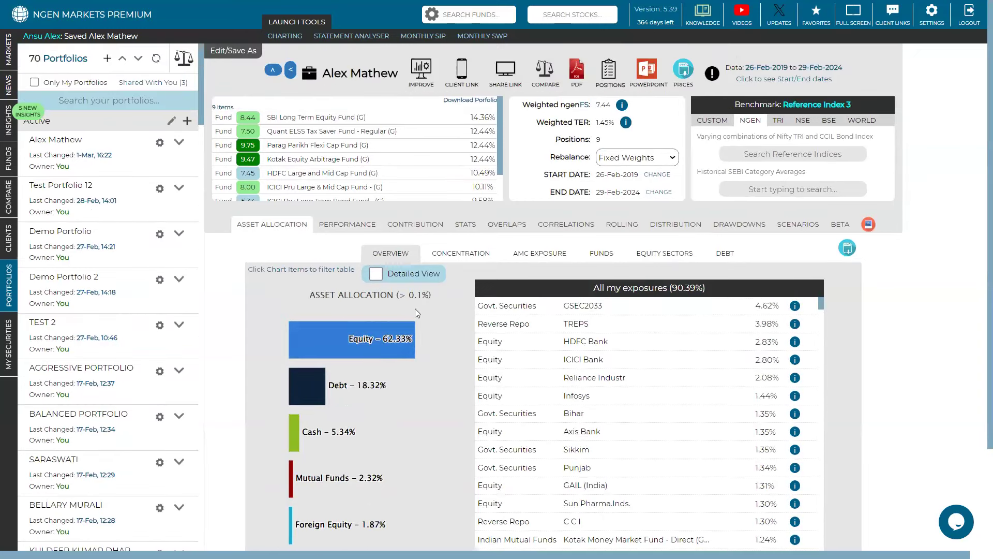
- Browse the NGEN, TRI, NSE and BSE benchmark lists, then open Manage Custom Indices
click(782, 151)
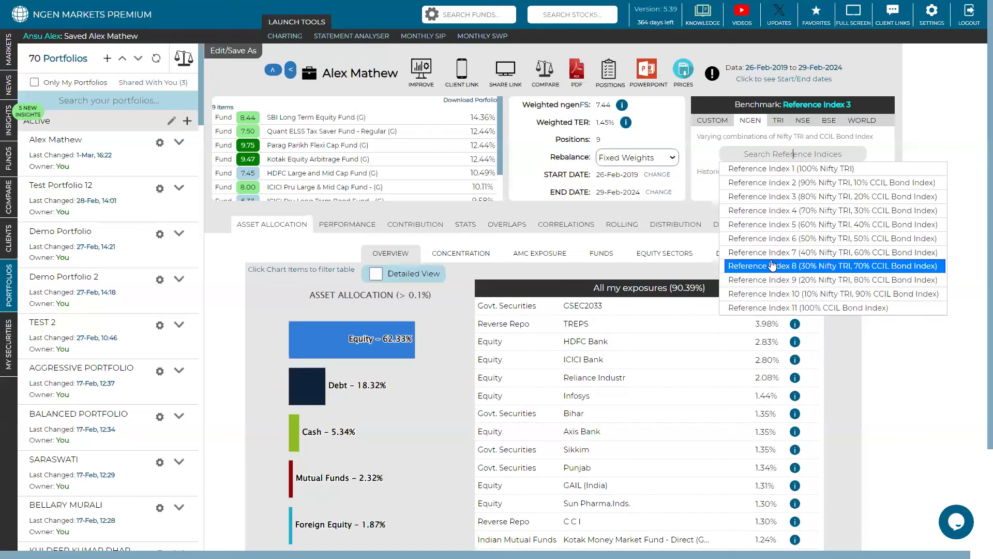
click(915, 119)
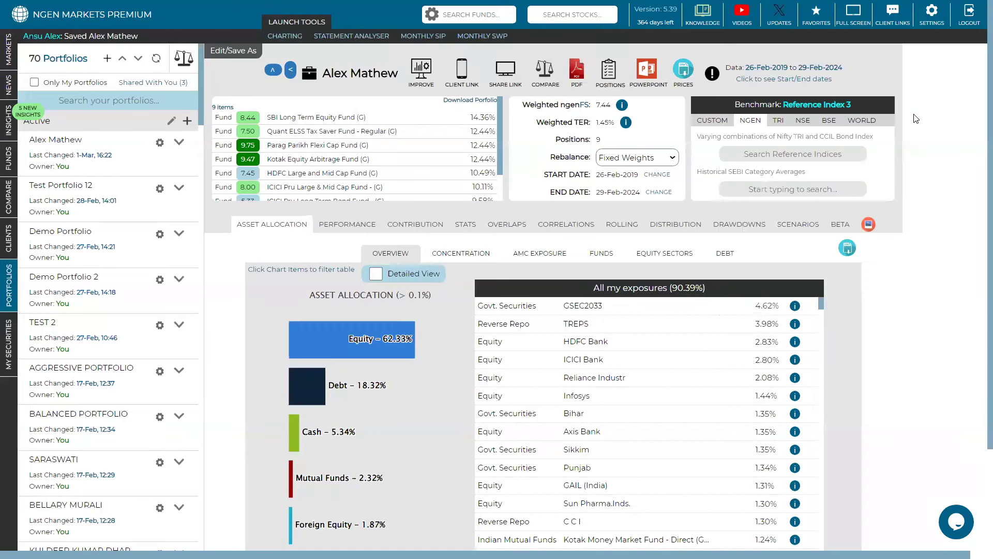
click(779, 122)
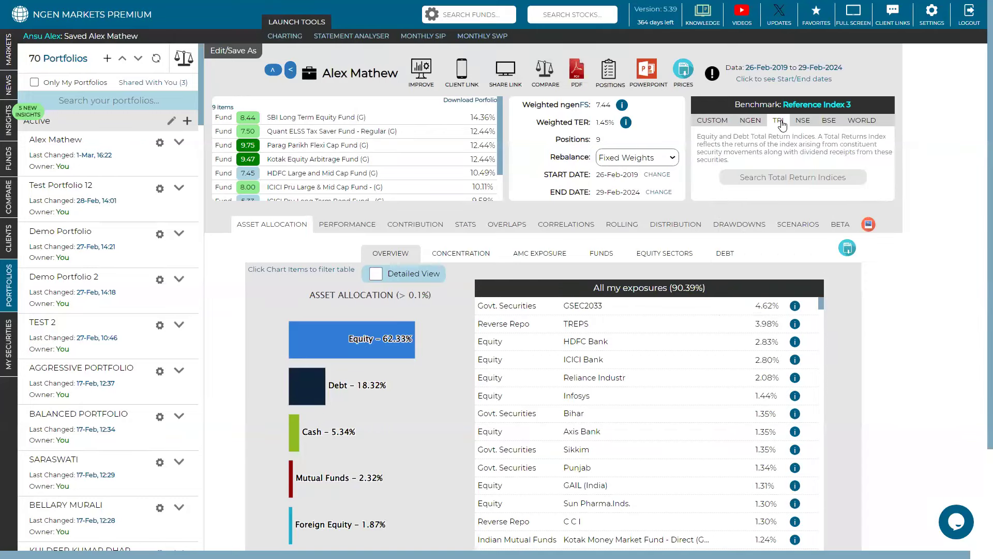
click(804, 123)
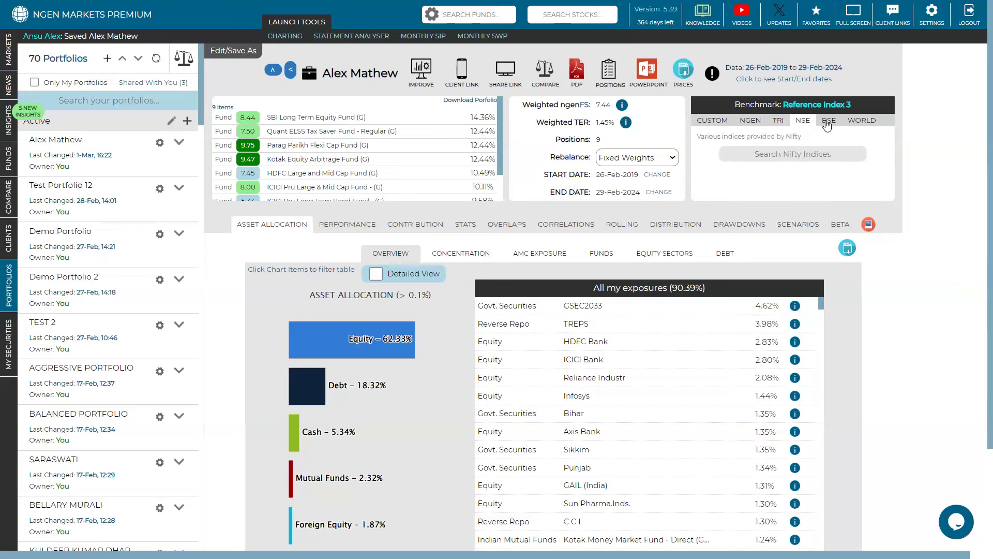
click(829, 122)
click(808, 151)
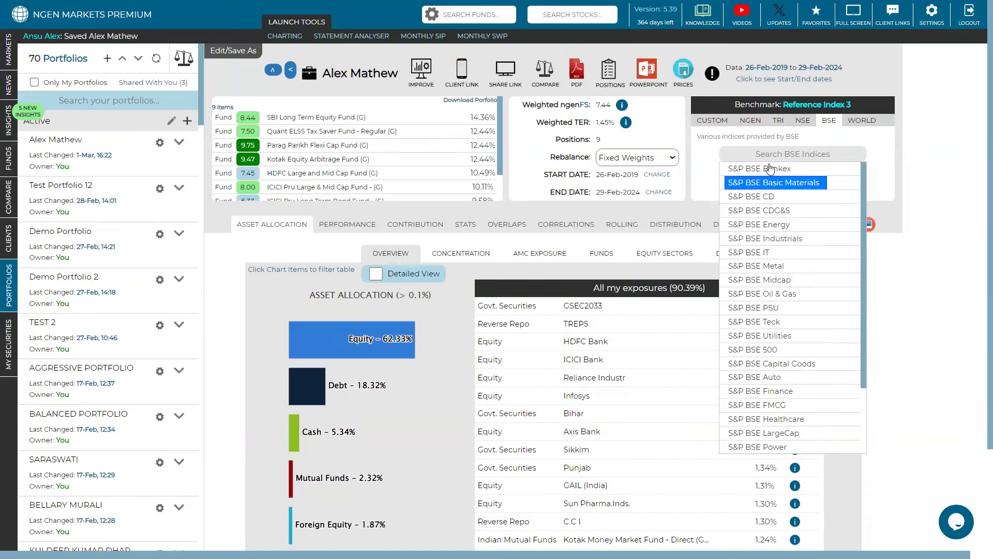
click(712, 122)
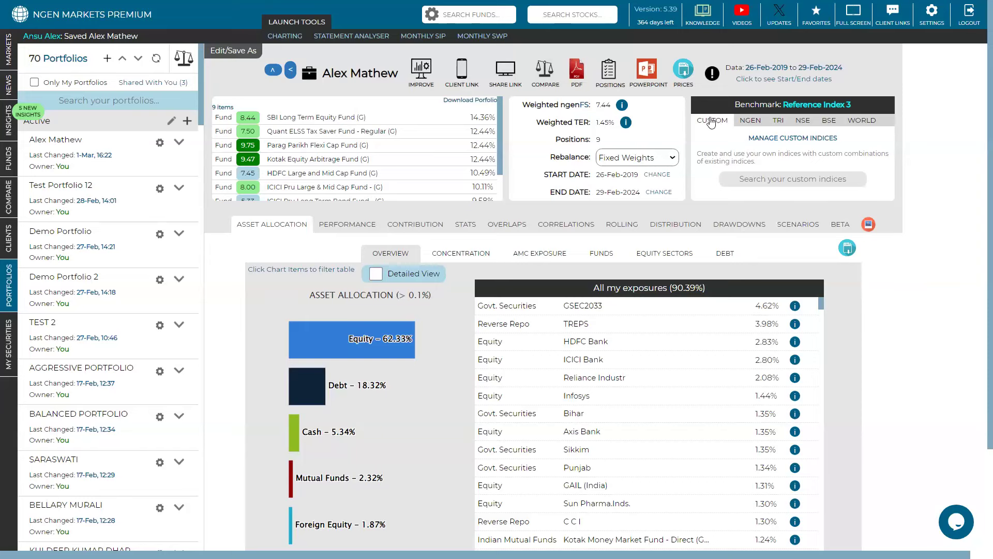
click(789, 138)
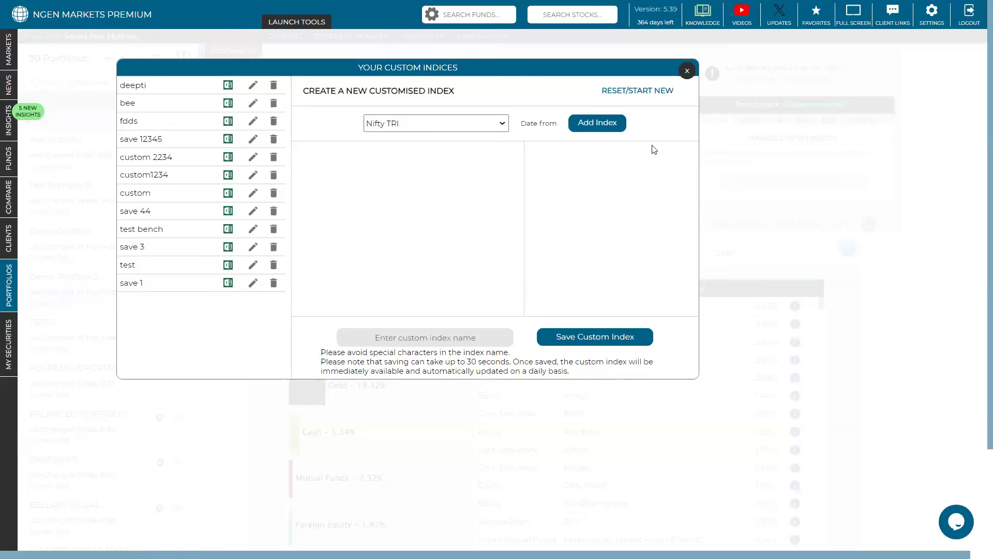
- Add Nifty 50, Nifty 100 and Nifty 200 as components of the custom index
click(470, 125)
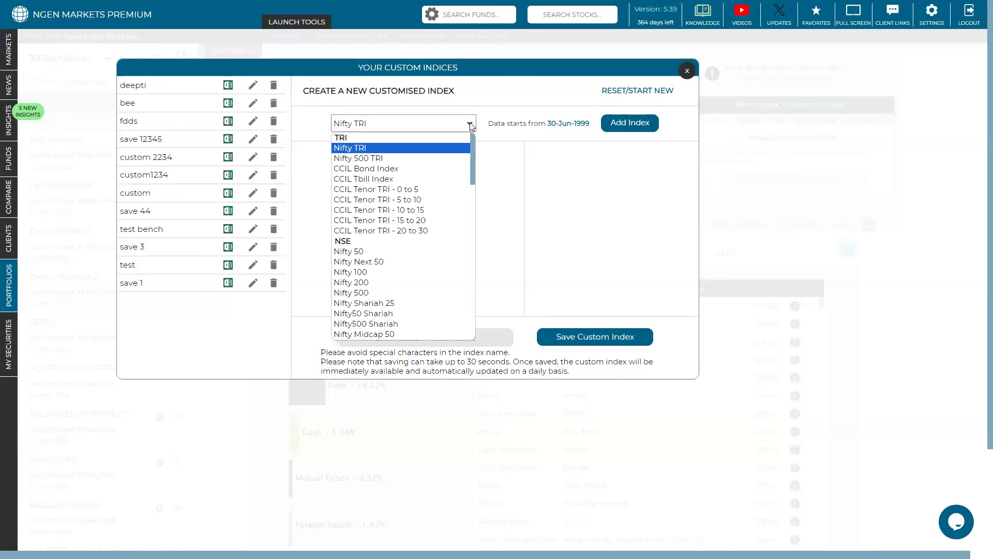
click(434, 252)
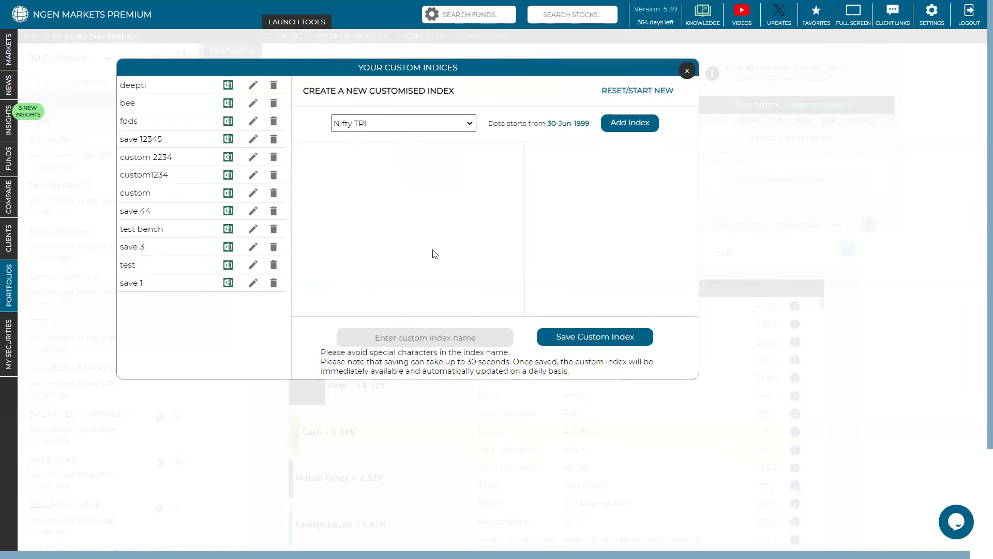
click(614, 129)
click(470, 123)
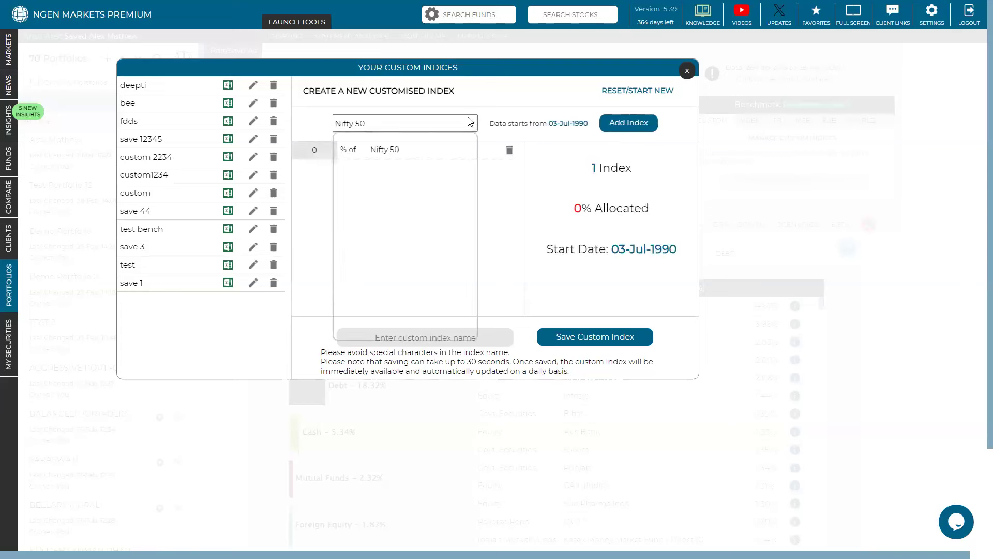
click(403, 271)
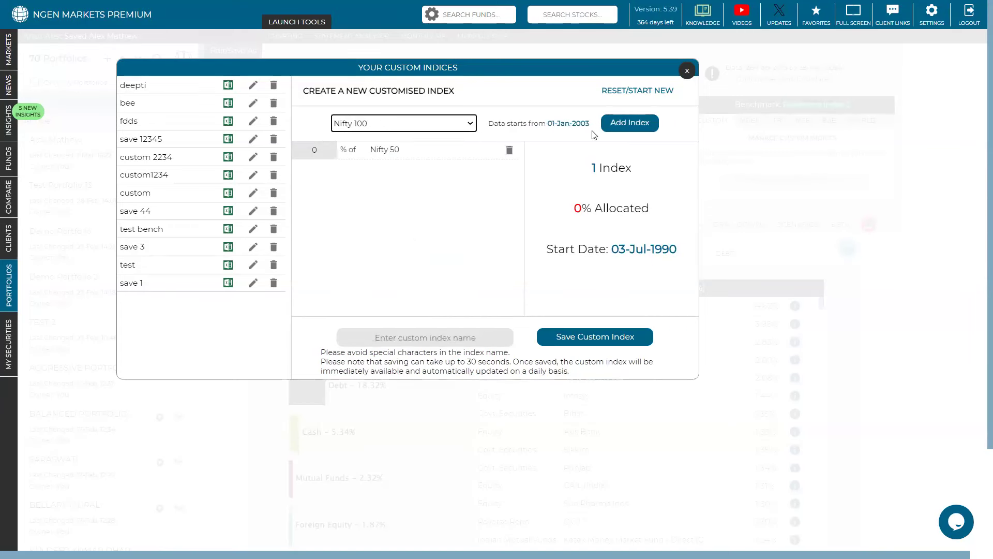
click(617, 126)
click(450, 123)
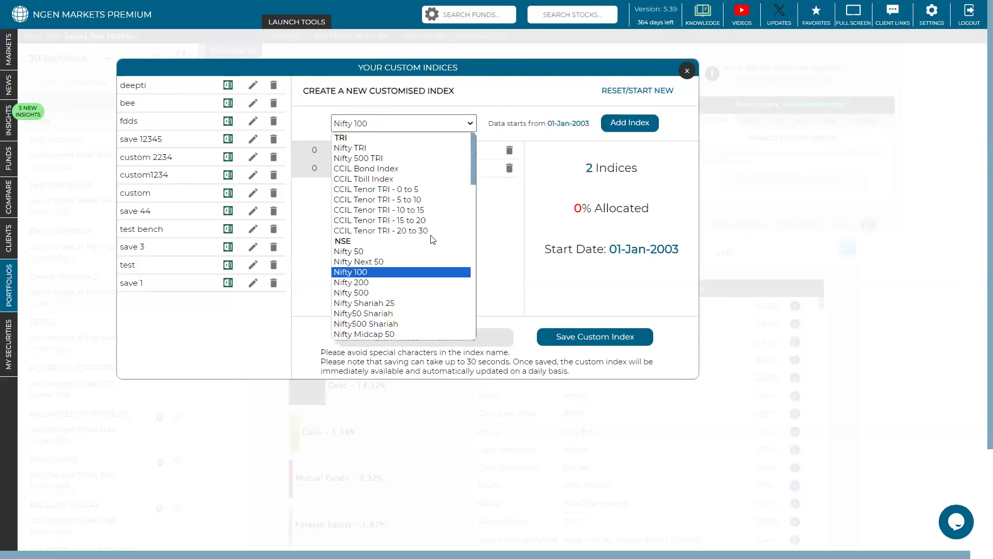
click(405, 282)
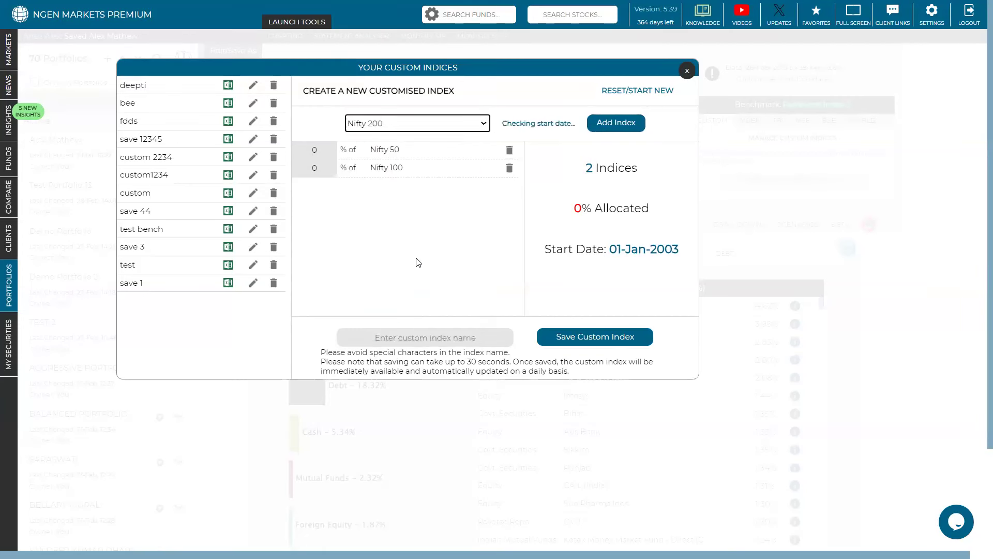
click(627, 124)
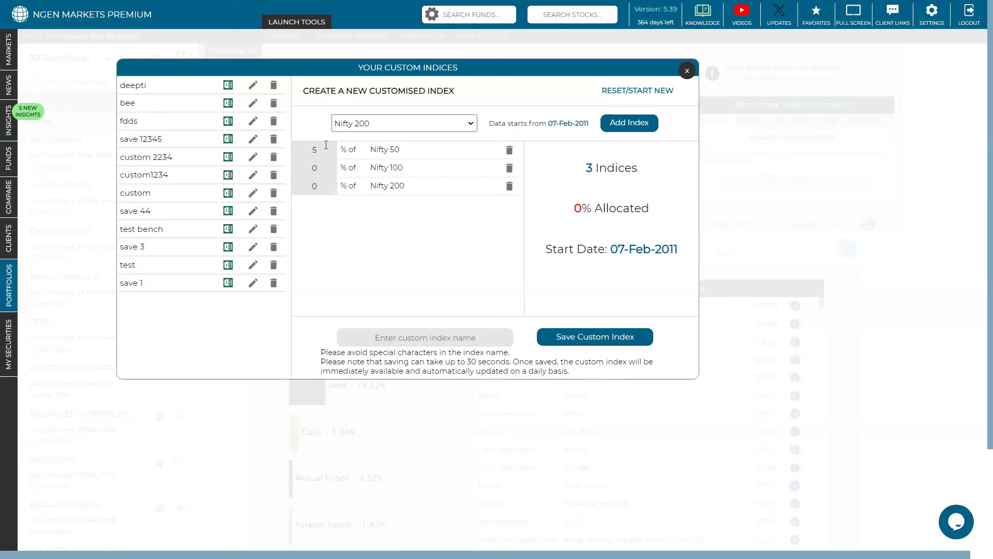
- Weight Nifty 50 at 50%, Nifty 100 and Nifty 200 at 25% each
click(321, 167)
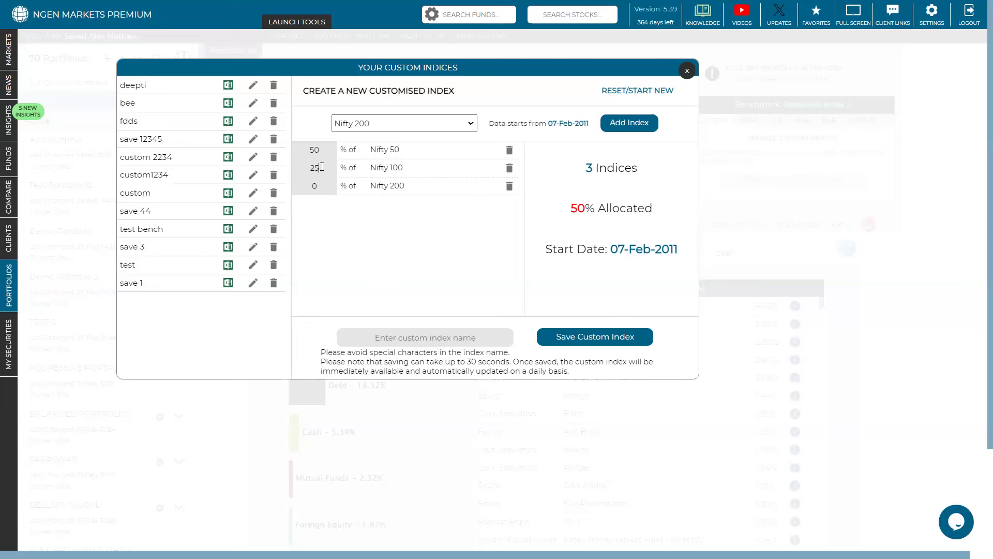
click(316, 187)
click(407, 269)
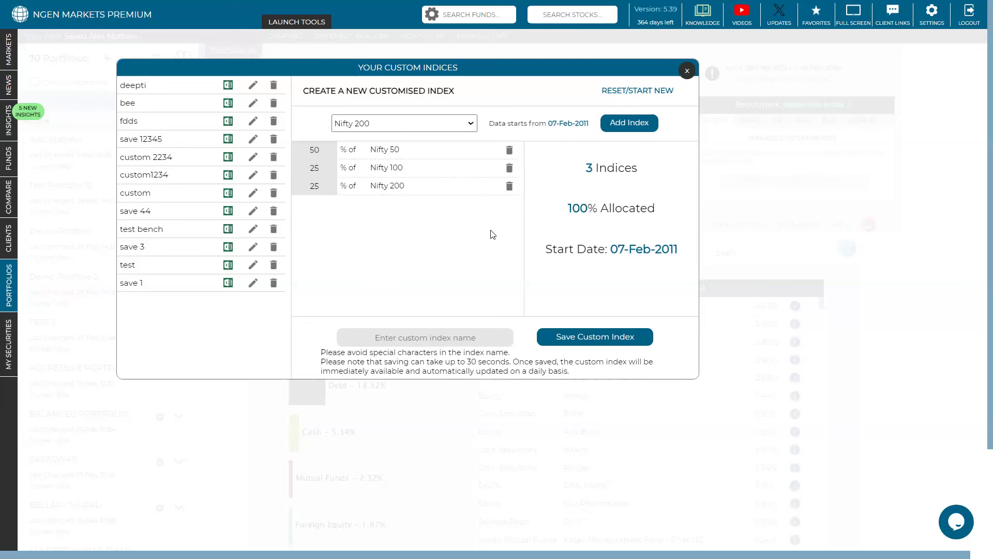
- Name the blended custom index 'index save' and save it
click(413, 341)
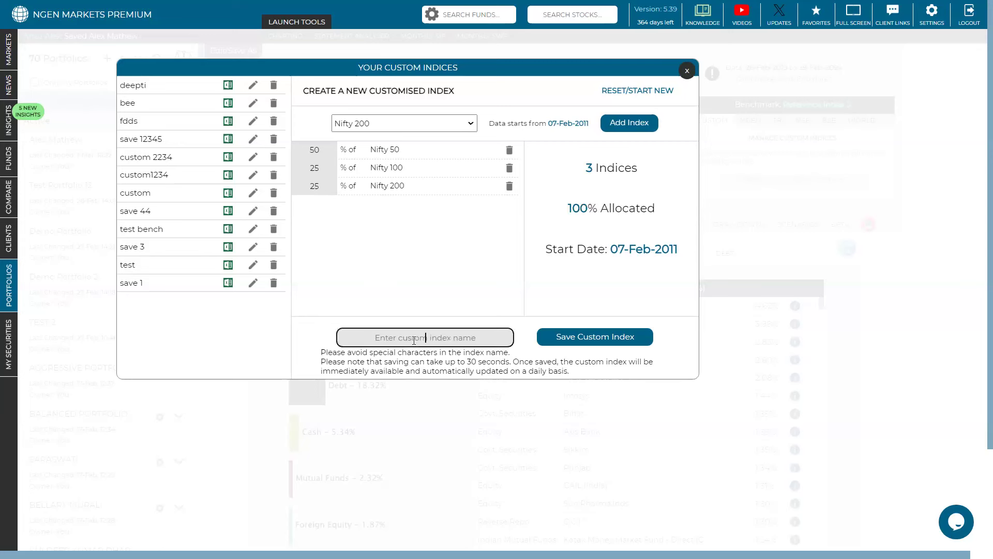
text(index save)
click(598, 341)
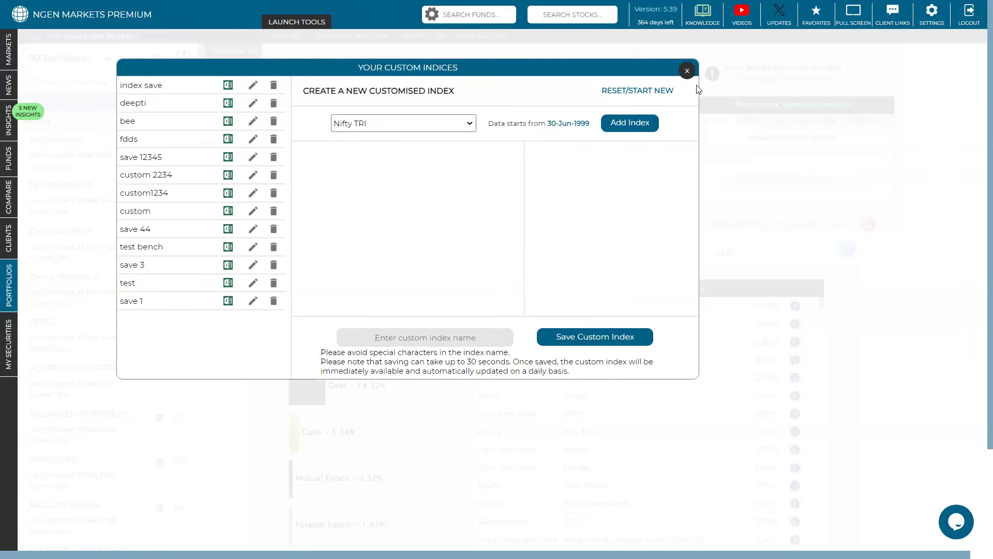
- Close the custom indices manager and try 'index save' as the portfolio benchmark
click(772, 156)
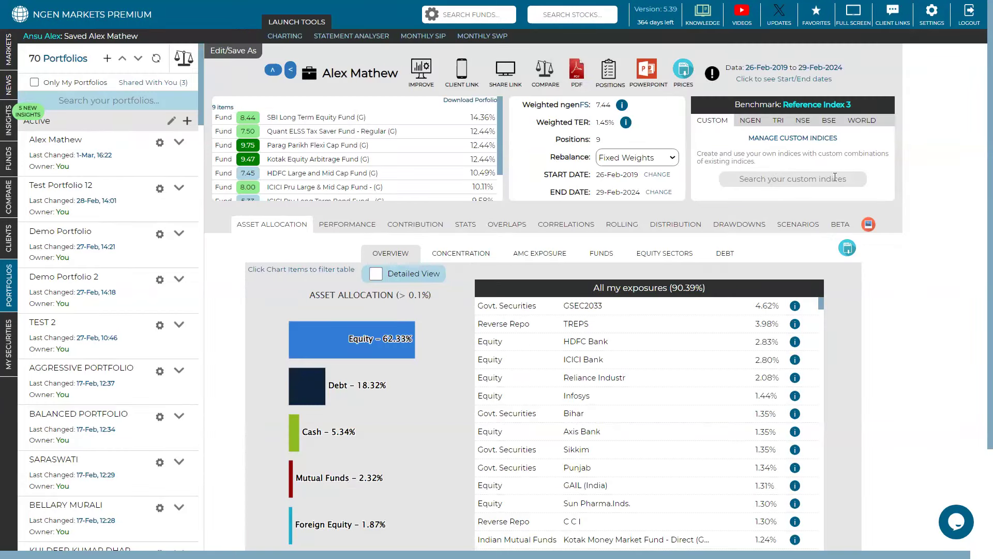
click(799, 182)
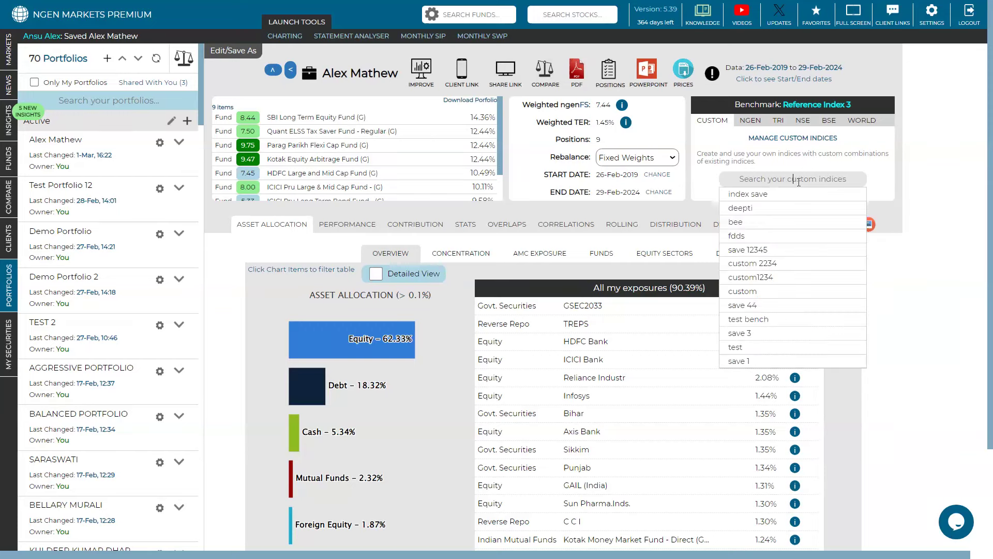
click(758, 200)
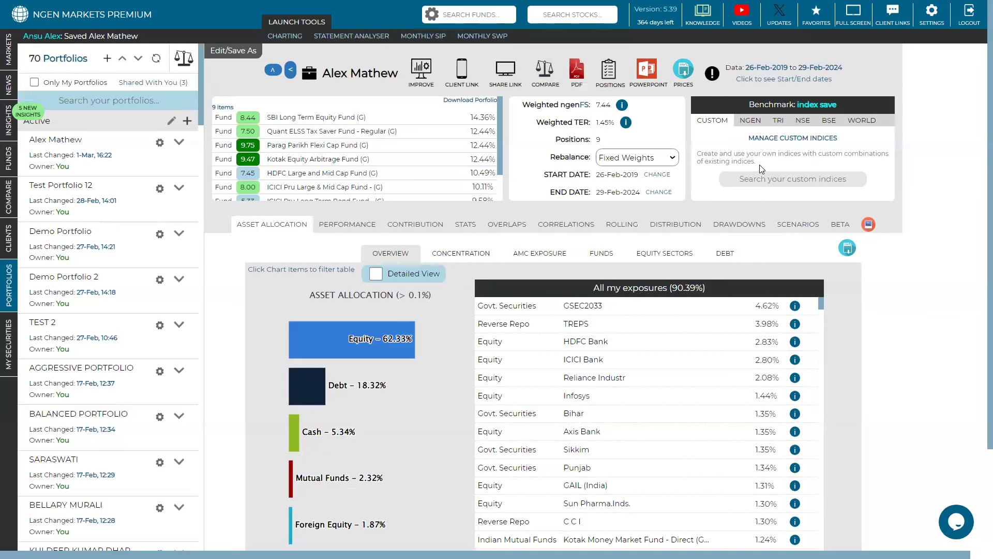
drag(794, 106, 842, 110)
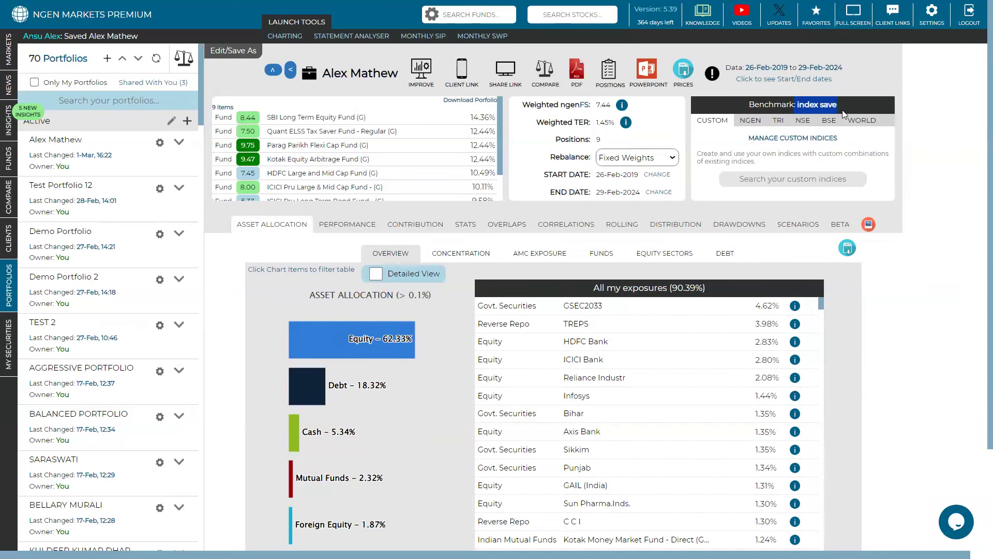
- Switch the benchmark back to Reference Index 3 from the NGEN reference list
click(751, 121)
click(767, 155)
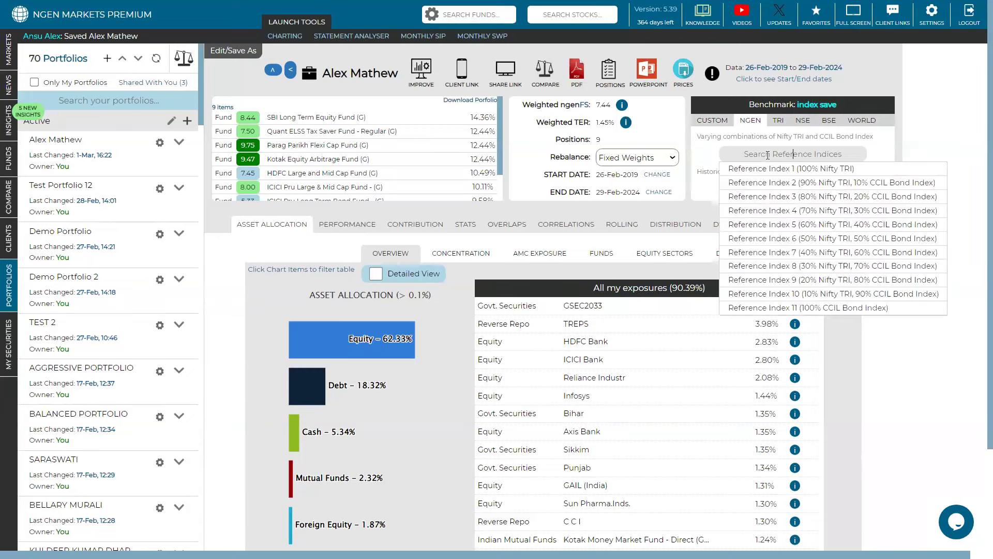
click(771, 198)
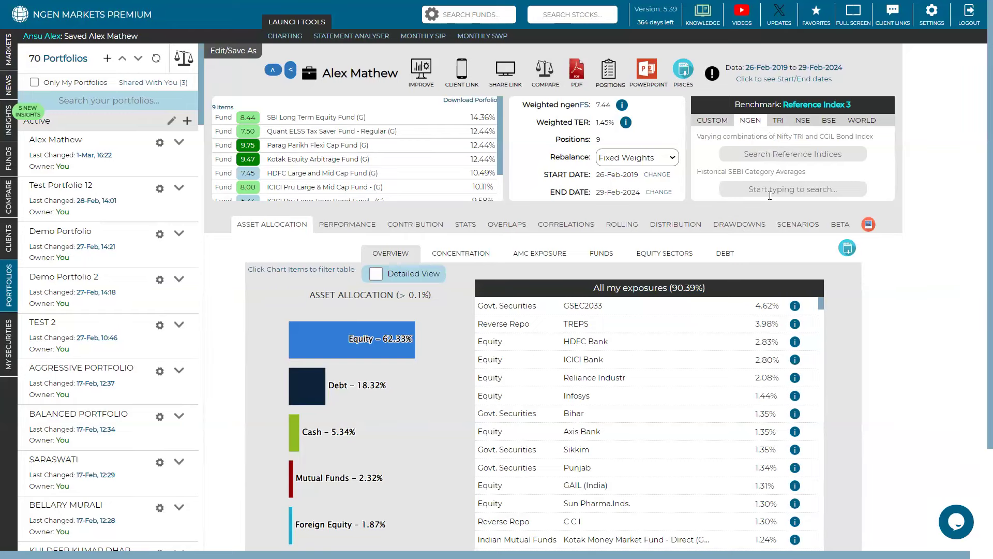
- Open the Performance view and scroll through its chart and statistics table
click(353, 228)
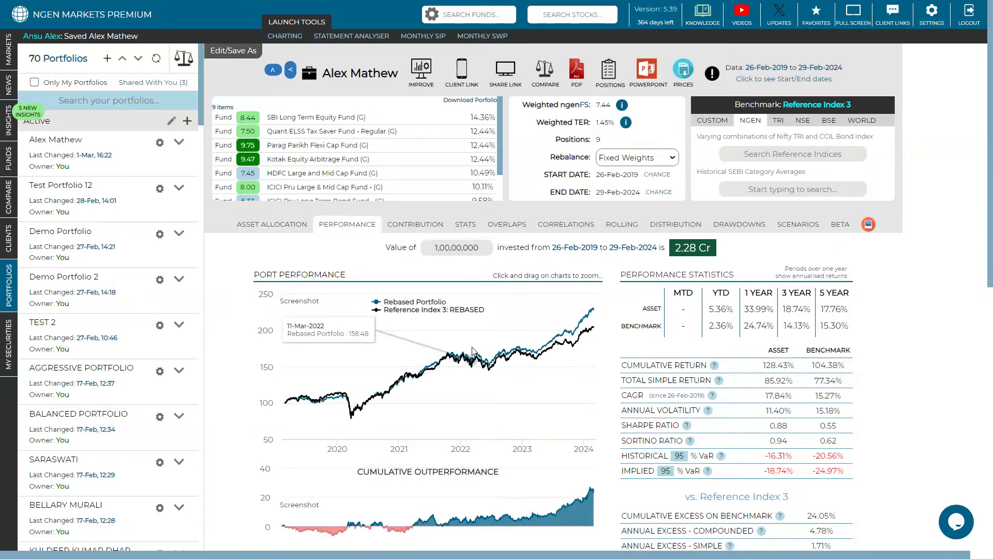
scroll(475, 353, down, 1)
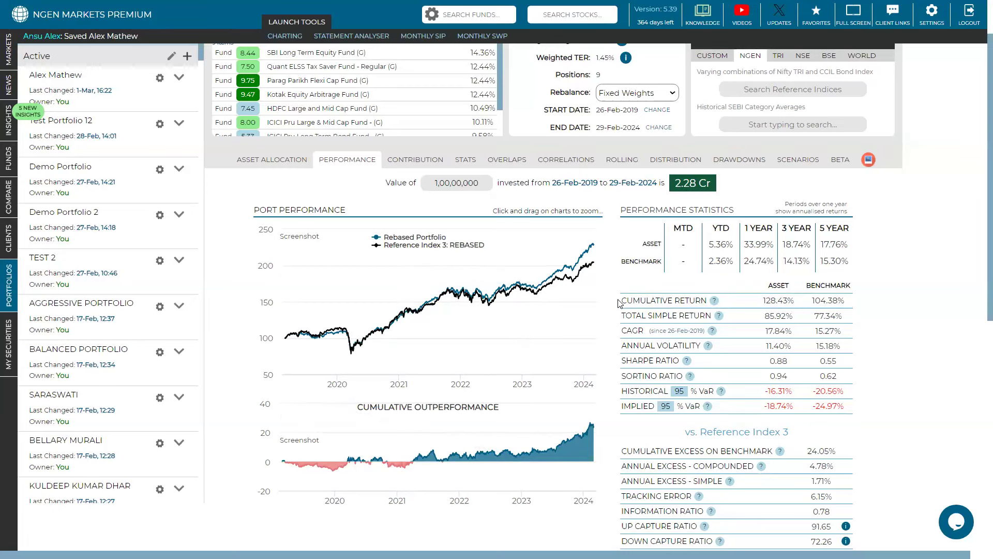
drag(624, 300, 715, 306)
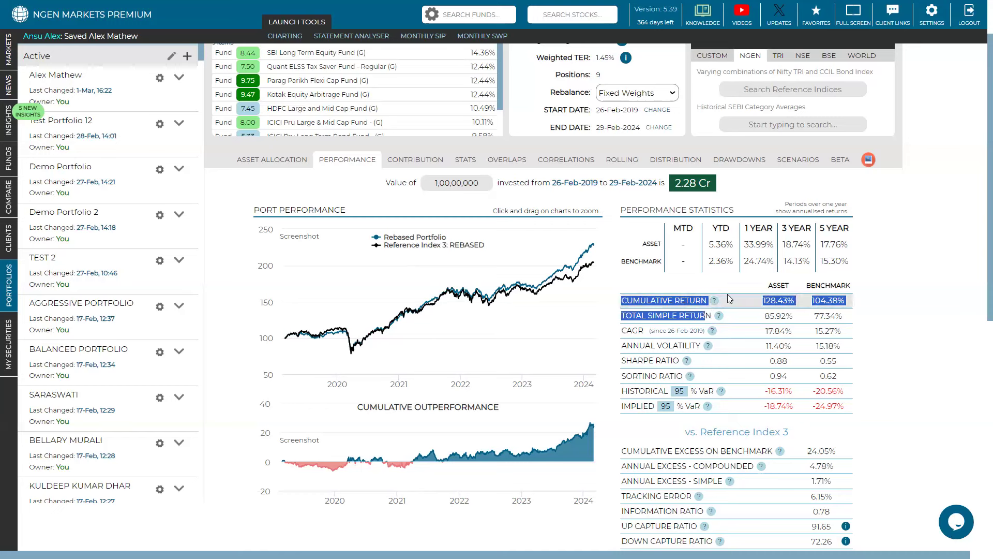
click(748, 305)
drag(761, 301, 788, 302)
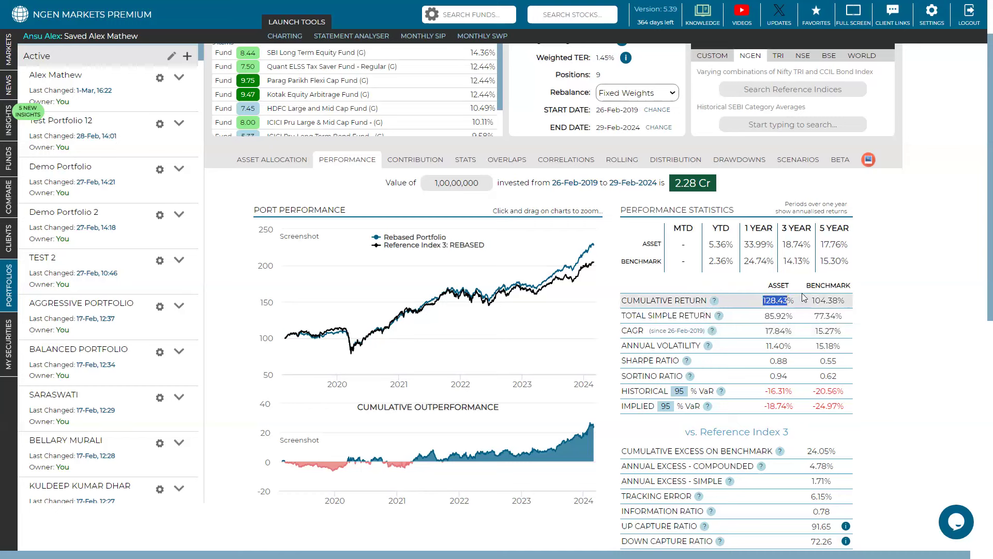
click(812, 303)
drag(814, 300, 835, 302)
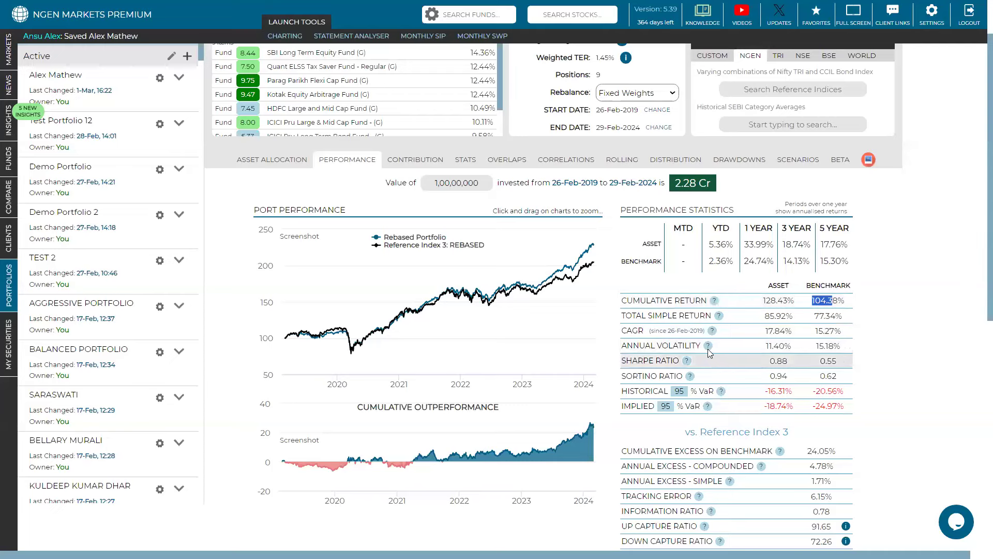
mouse_move(708, 350)
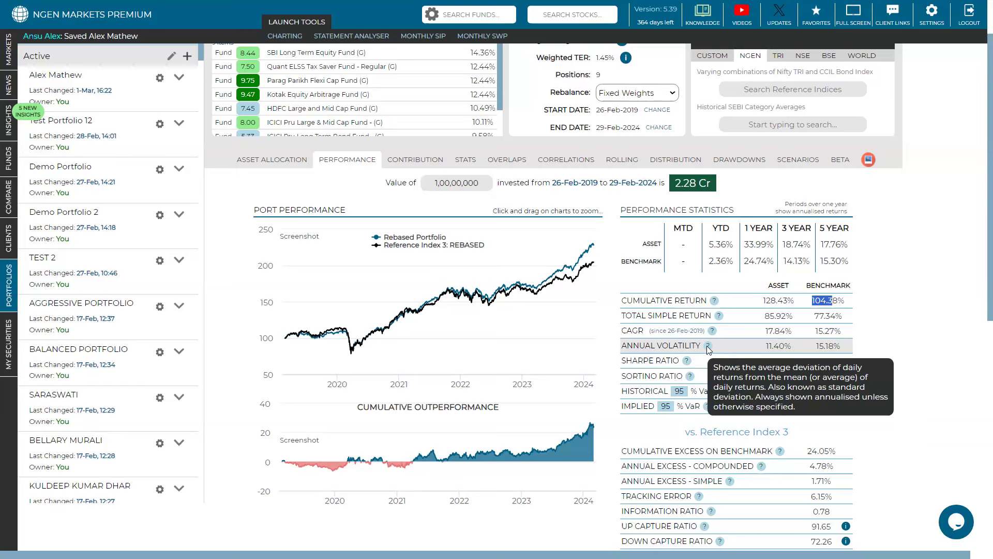
drag(765, 352, 839, 348)
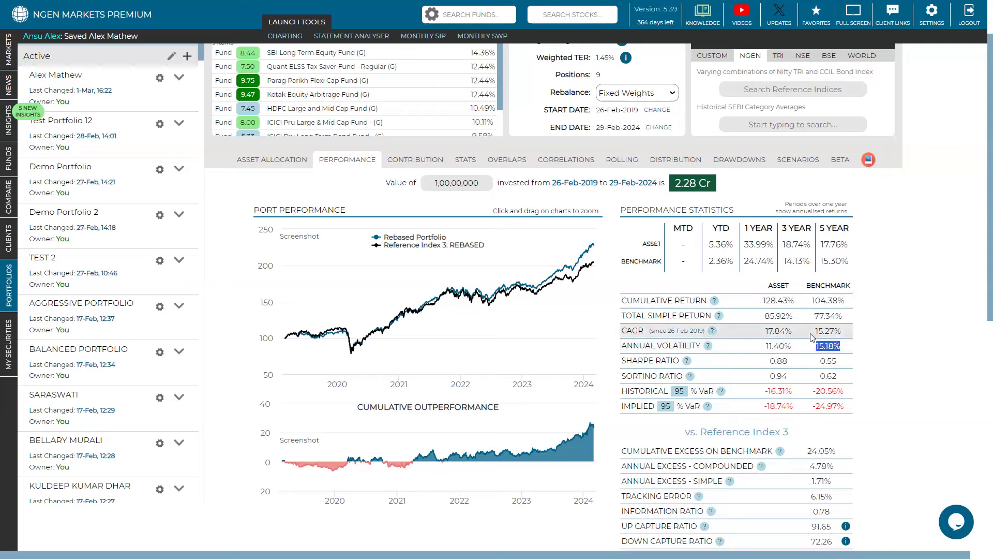
drag(762, 302, 792, 302)
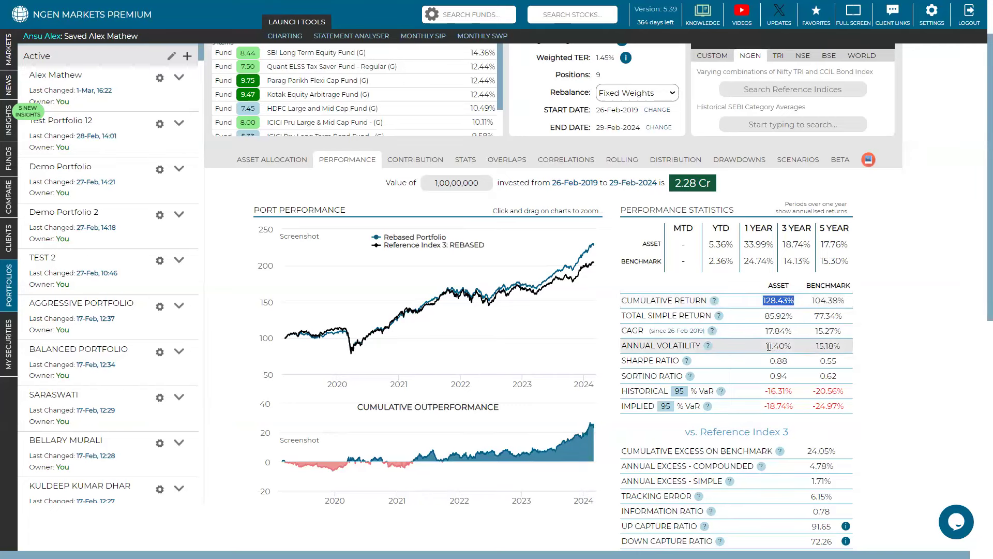
drag(765, 347, 795, 347)
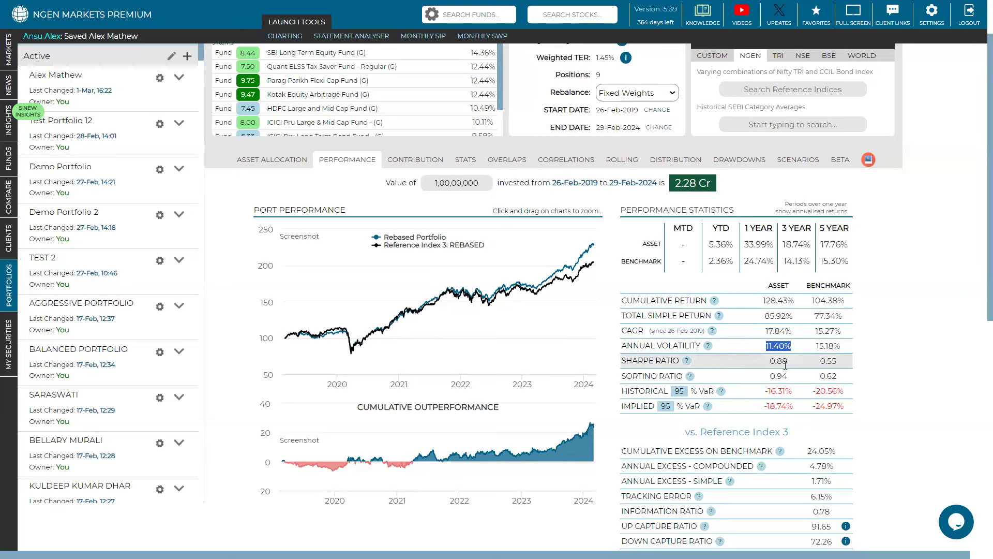
drag(770, 366, 792, 367)
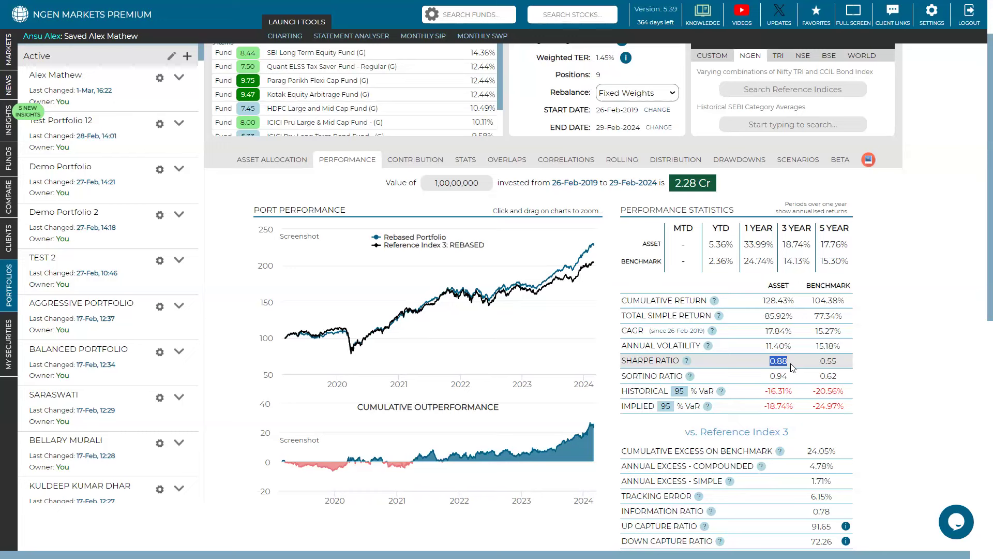
drag(820, 364, 845, 370)
scroll(841, 369, down, 3)
mouse_move(721, 263)
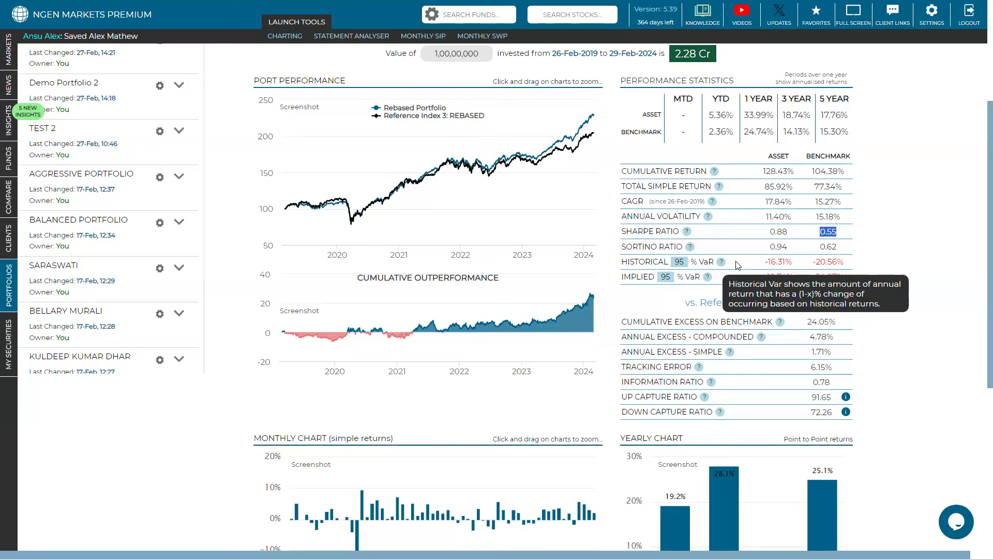
drag(764, 261, 792, 263)
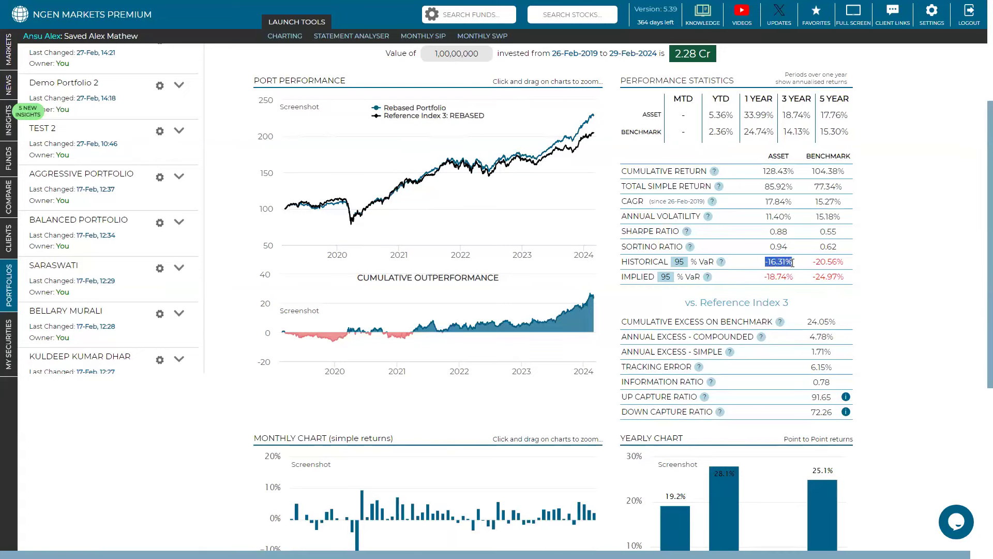
click(814, 264)
drag(814, 264, 848, 269)
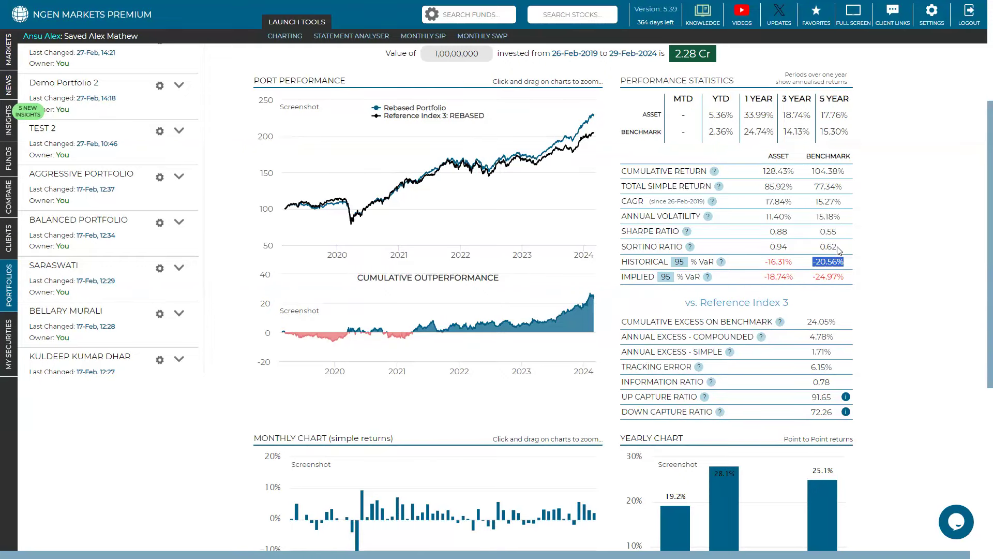
scroll(826, 218, up, 3)
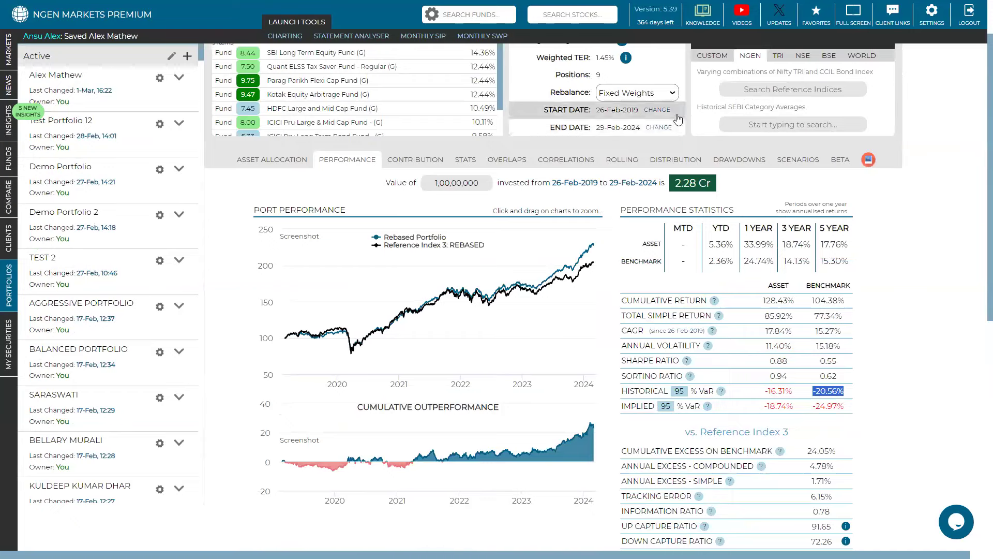
scroll(725, 341, down, 1)
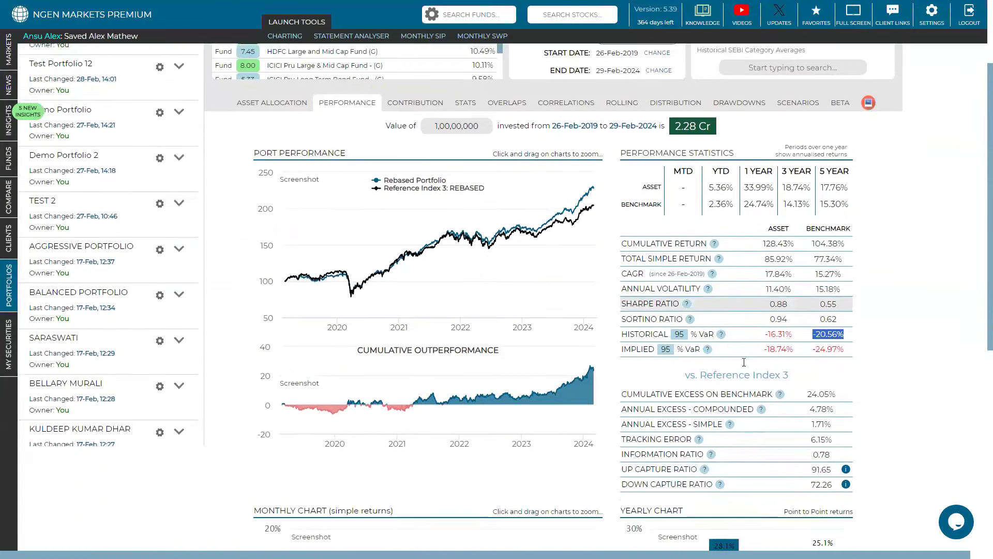
mouse_move(722, 326)
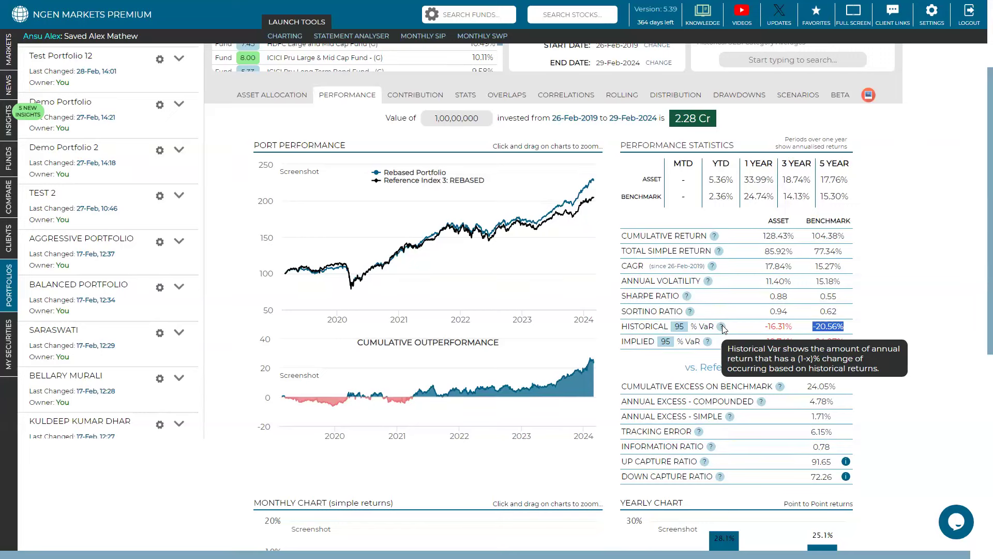
drag(762, 327, 794, 329)
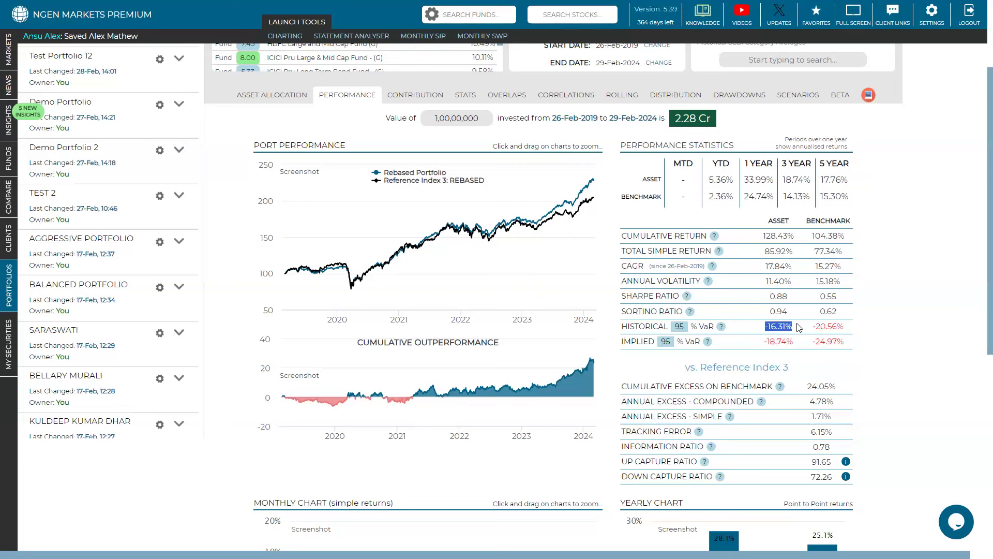
drag(813, 328, 850, 336)
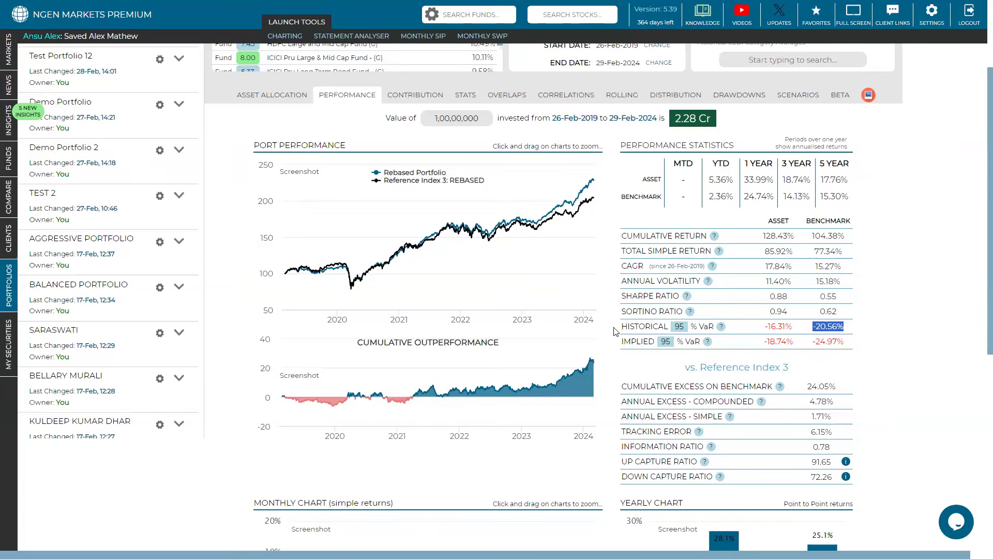
click(632, 327)
drag(632, 327, 666, 335)
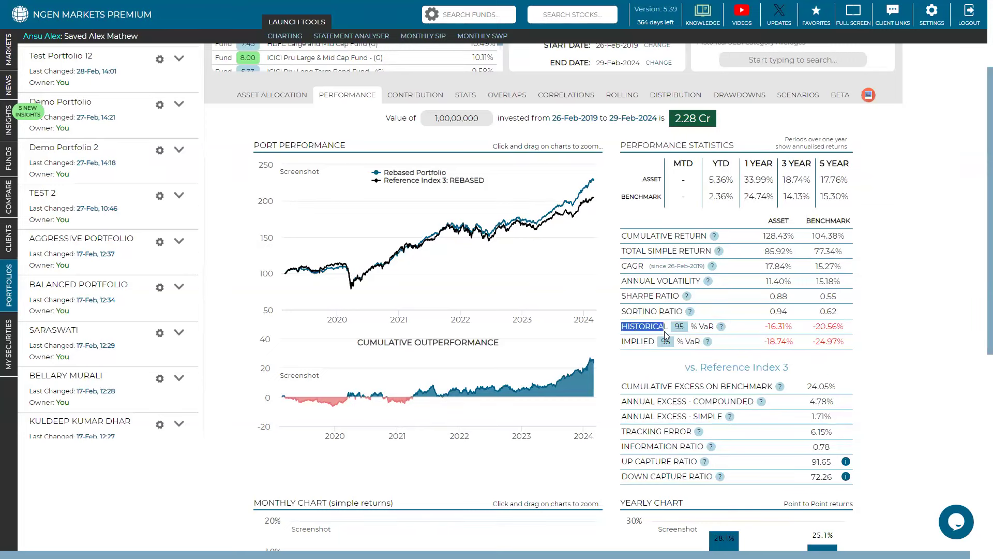
drag(622, 341, 657, 343)
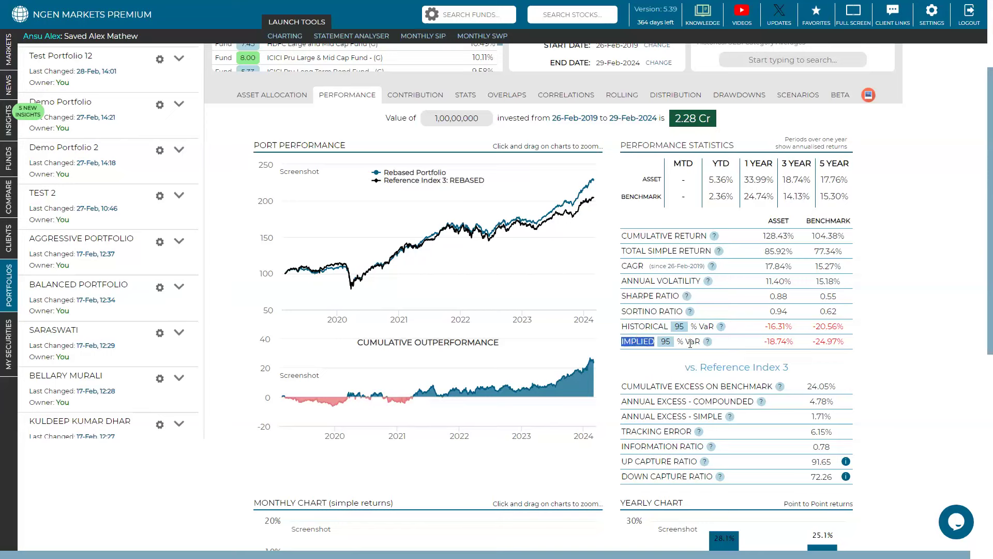
mouse_move(708, 345)
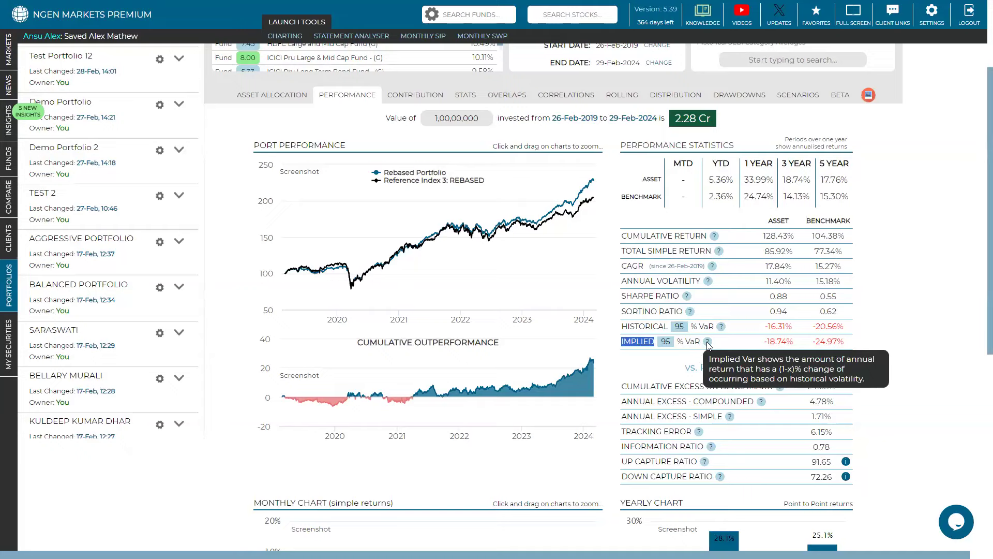
scroll(708, 346, down, 1)
scroll(707, 345, up, 1)
scroll(628, 252, down, 2)
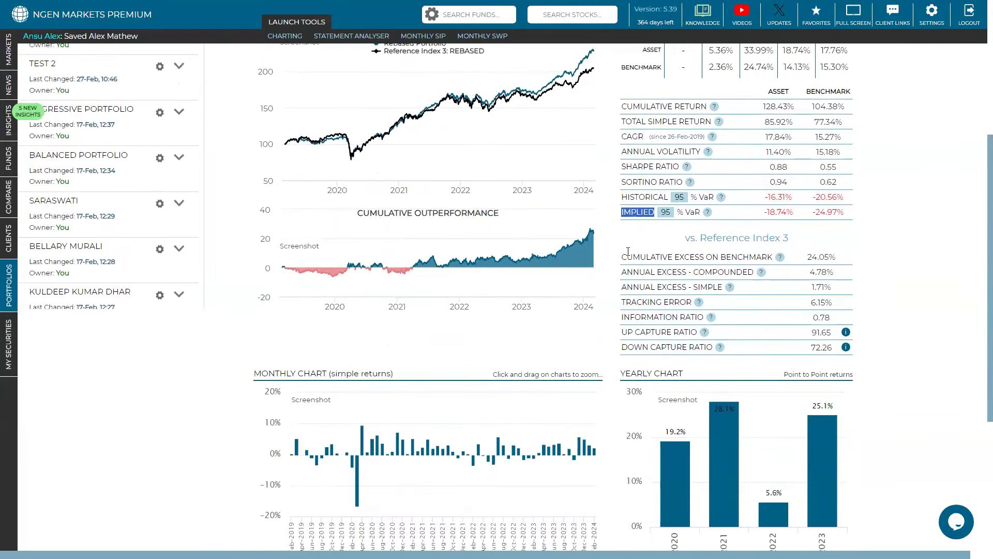
mouse_move(623, 254)
mouse_down()
mouse_move(738, 257)
mouse_move(764, 242)
mouse_move(797, 259)
mouse_move(835, 259)
mouse_up()
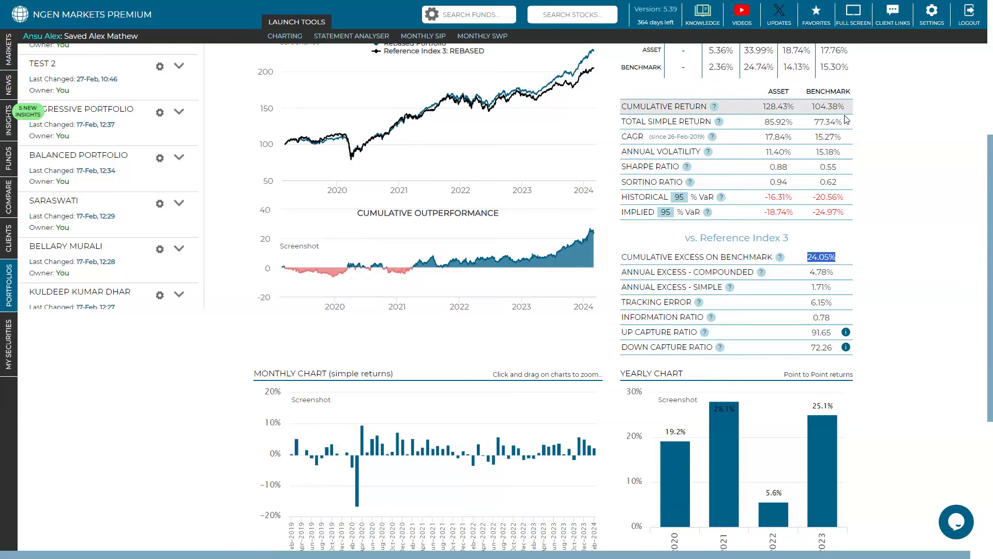
scroll(719, 323, down, 1)
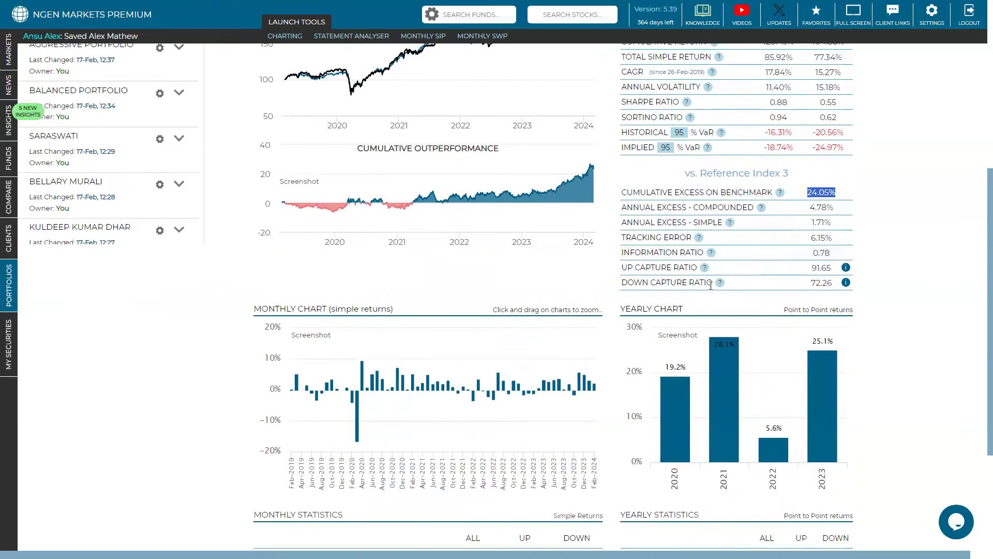
mouse_move(703, 267)
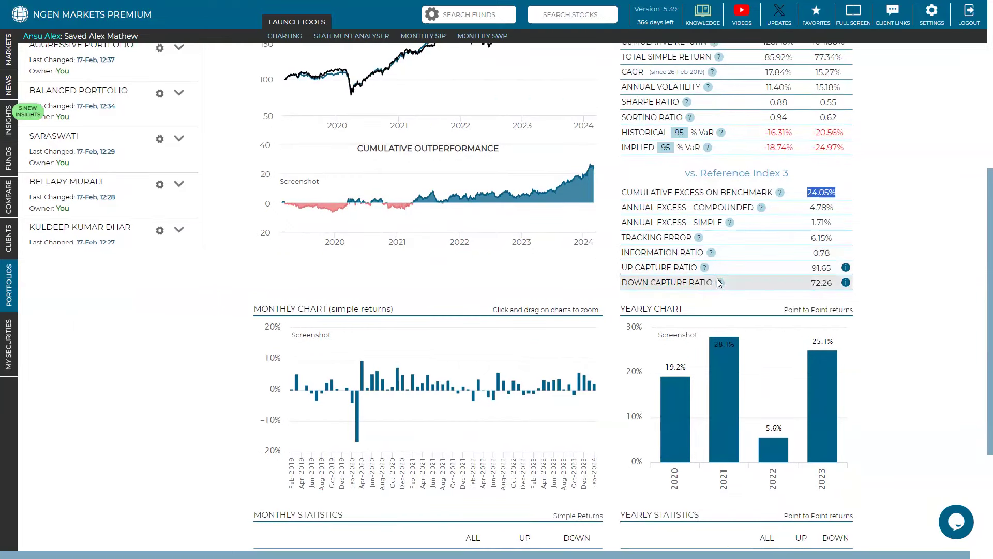
mouse_move(719, 282)
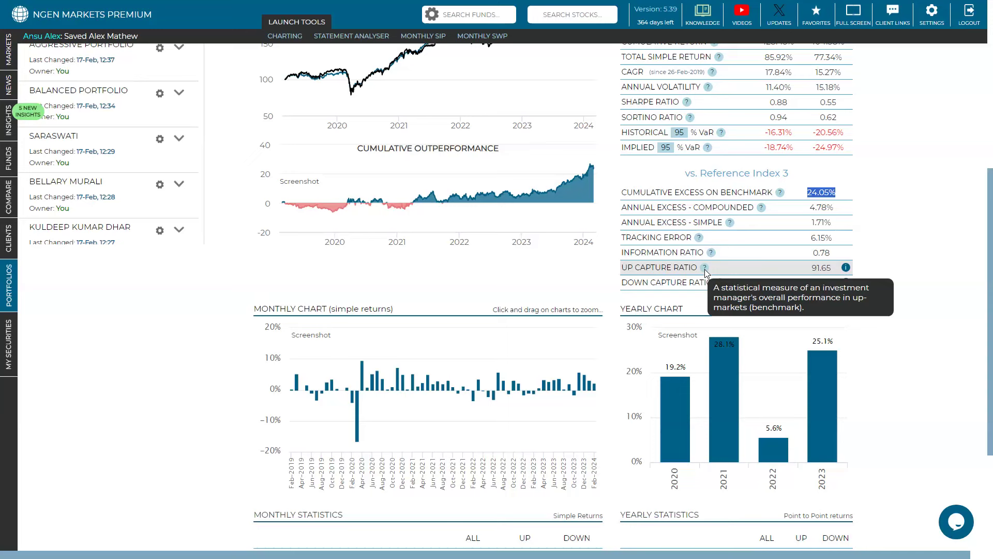
drag(810, 268, 830, 269)
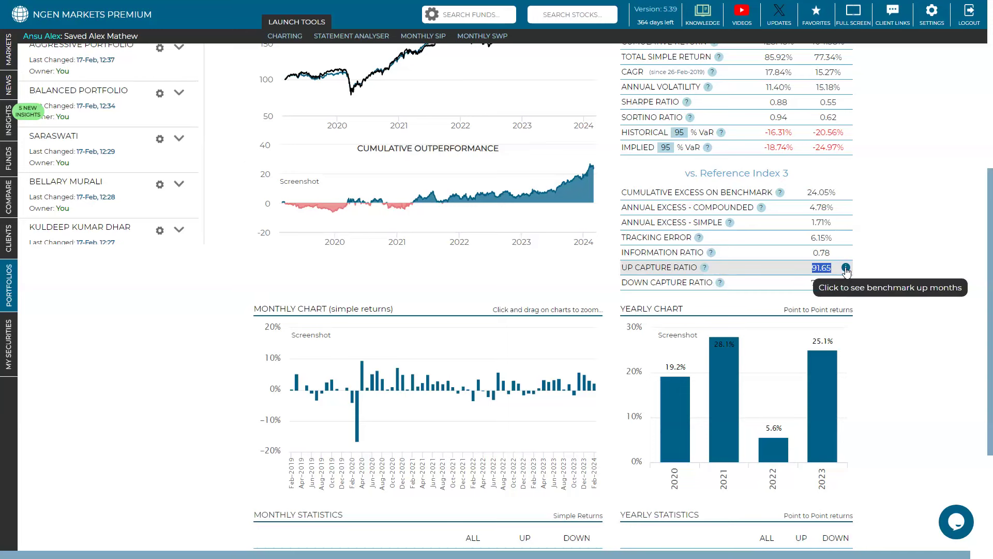
click(847, 269)
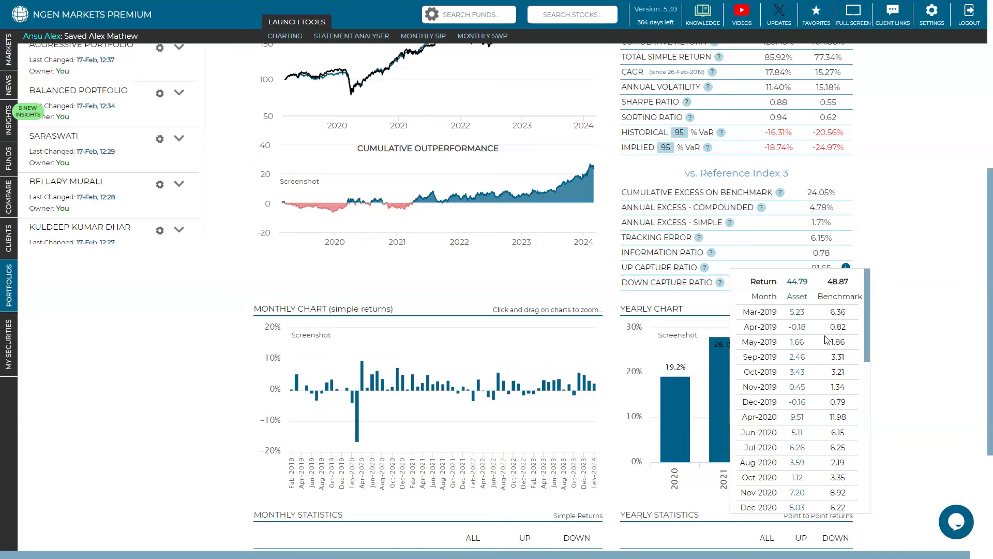
drag(745, 327, 844, 336)
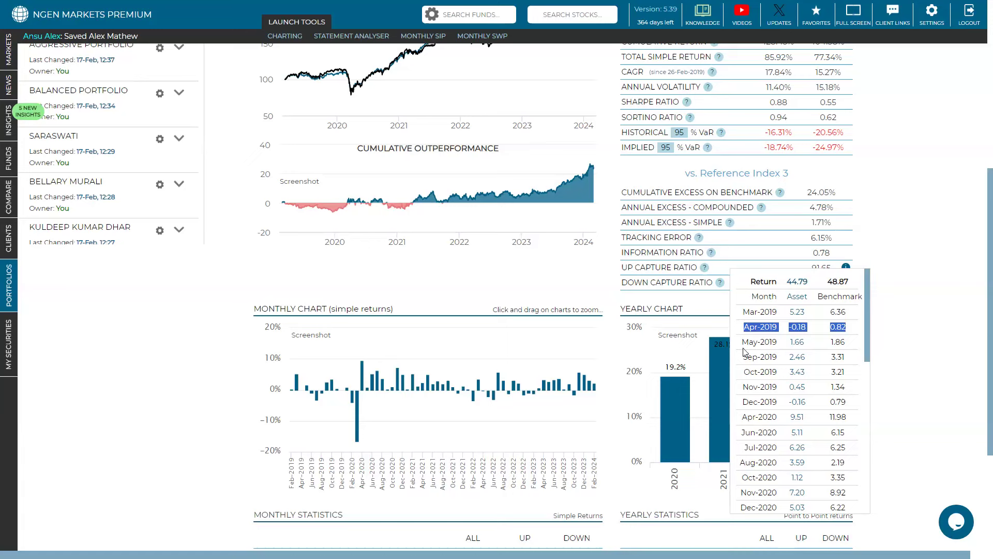
drag(743, 359, 779, 364)
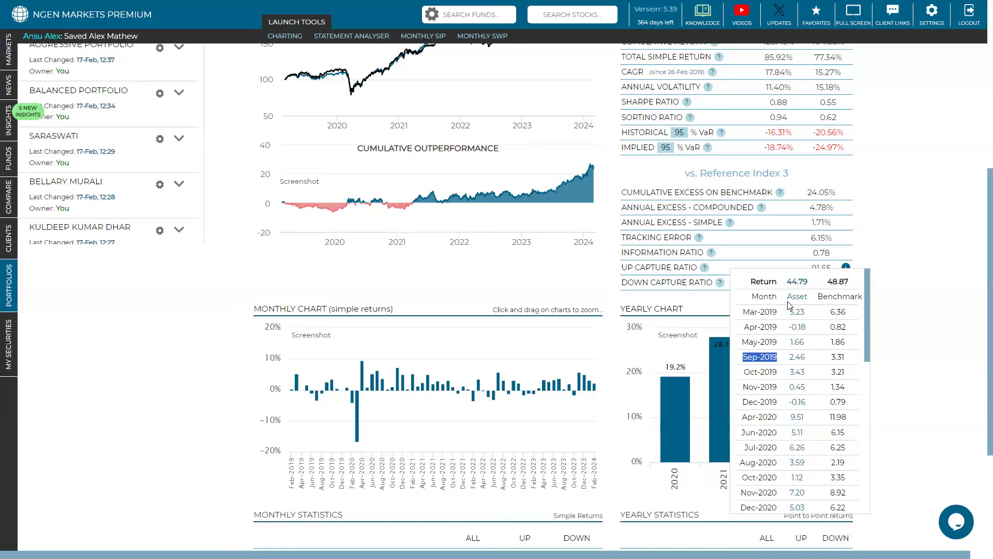
drag(787, 284, 844, 283)
click(830, 285)
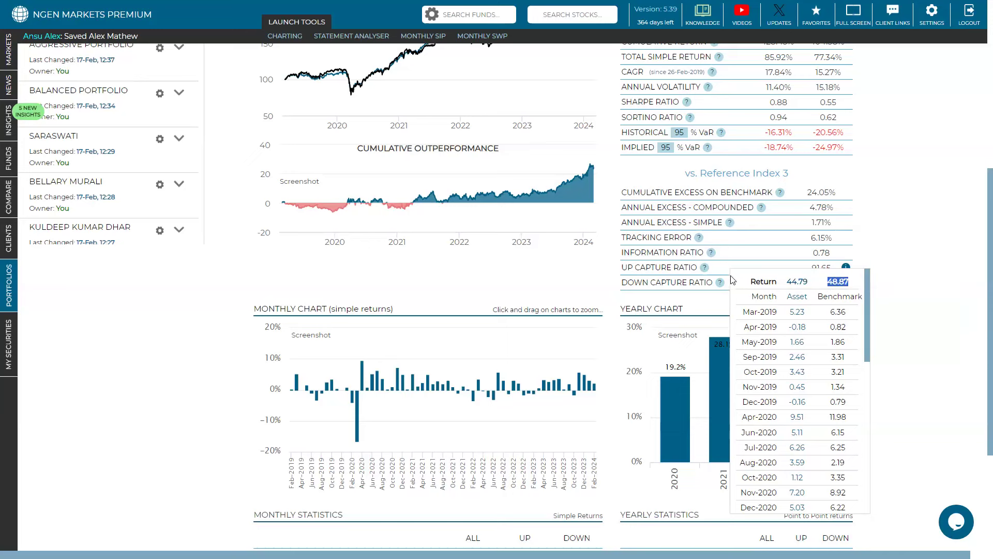
mouse_move(707, 269)
drag(787, 282, 854, 293)
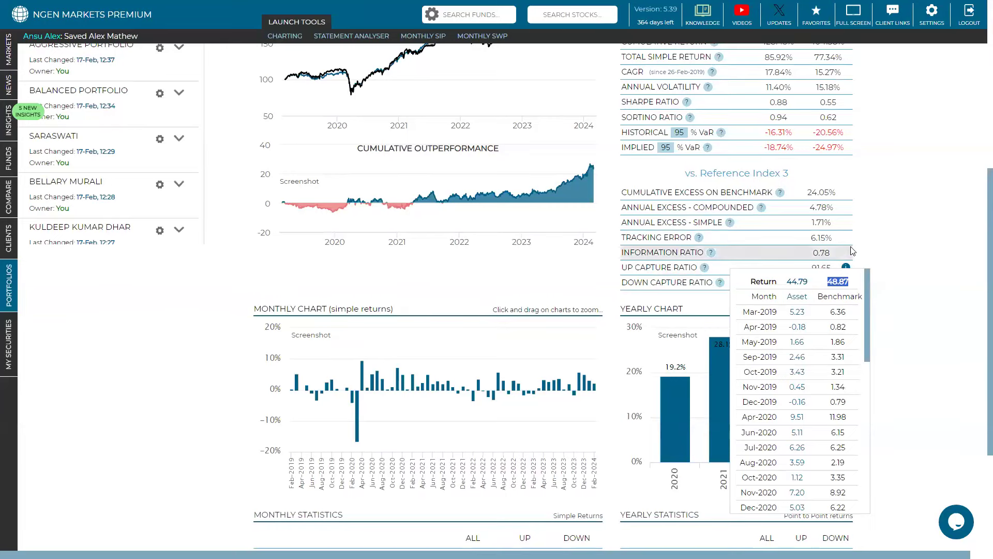
click(900, 254)
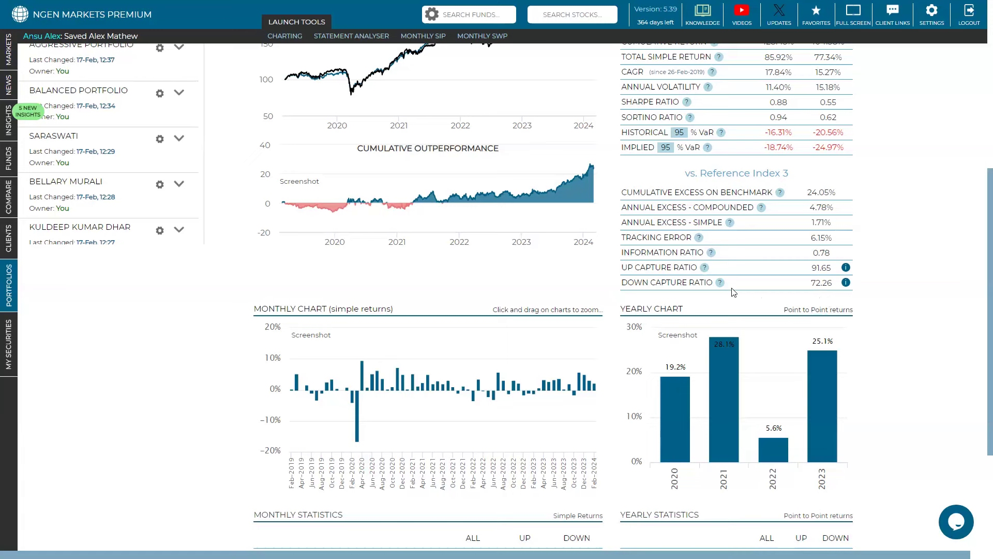
- Review benchmark down months (Feb-2019, Jun-Jul 2019) and the -21.38 total return, then close the breakdown
mouse_move(721, 286)
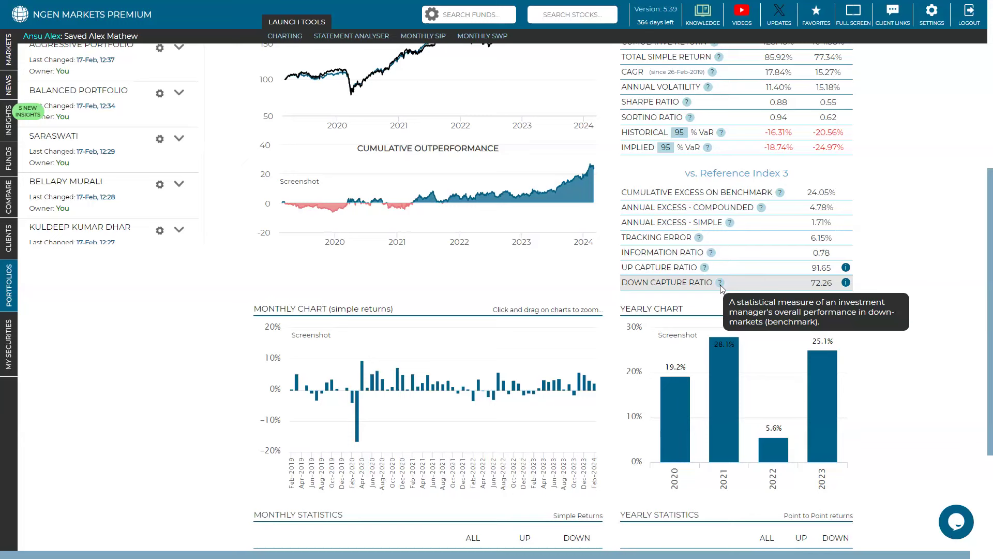
click(846, 283)
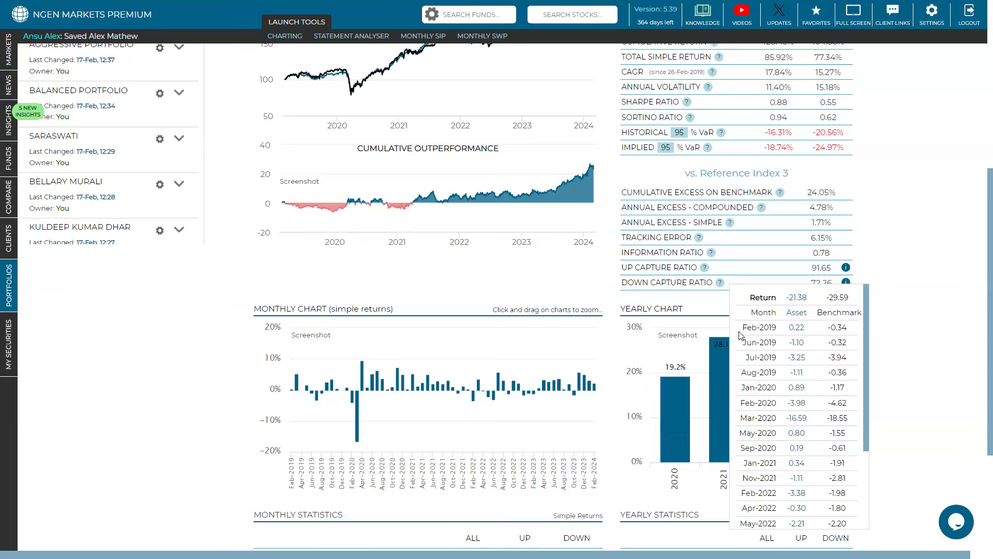
drag(741, 335, 848, 332)
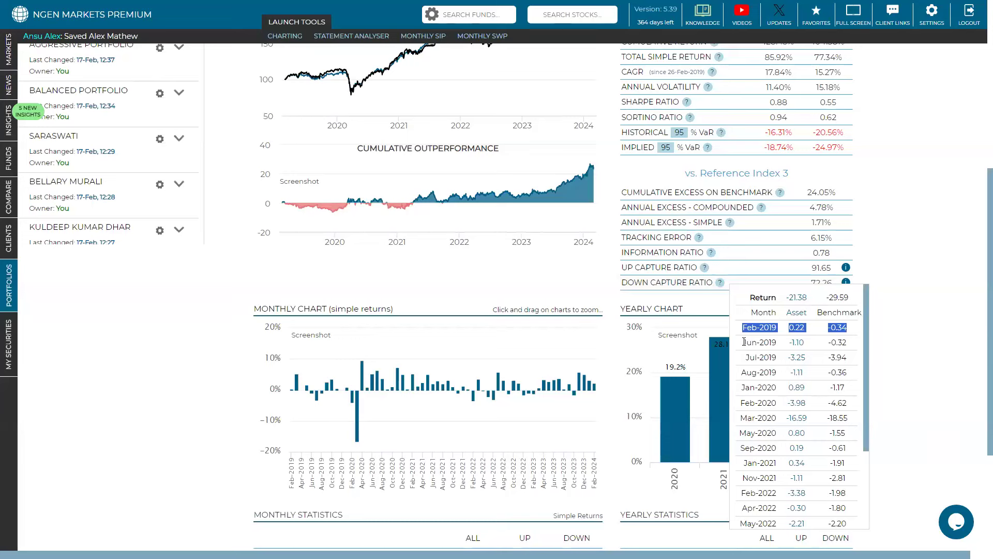
drag(744, 342, 778, 372)
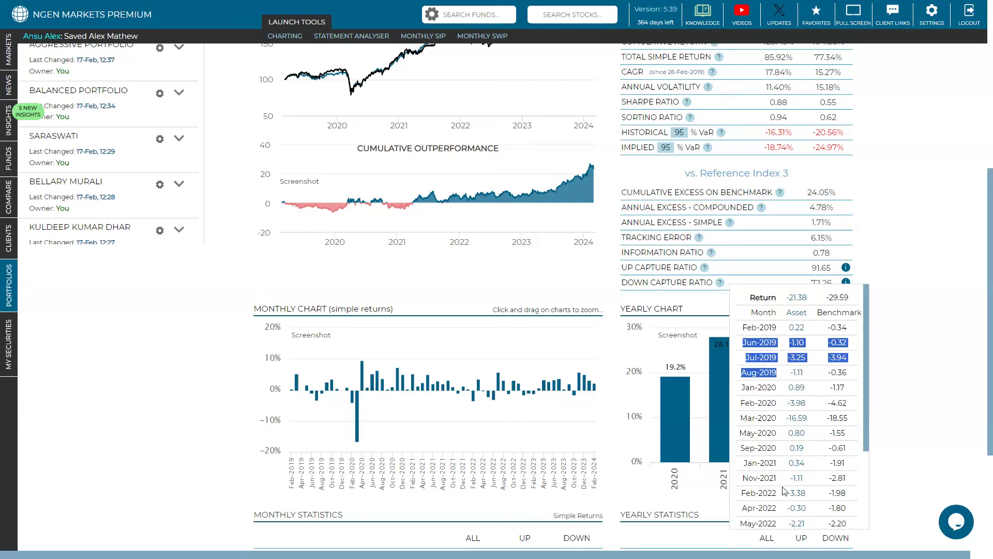
click(822, 376)
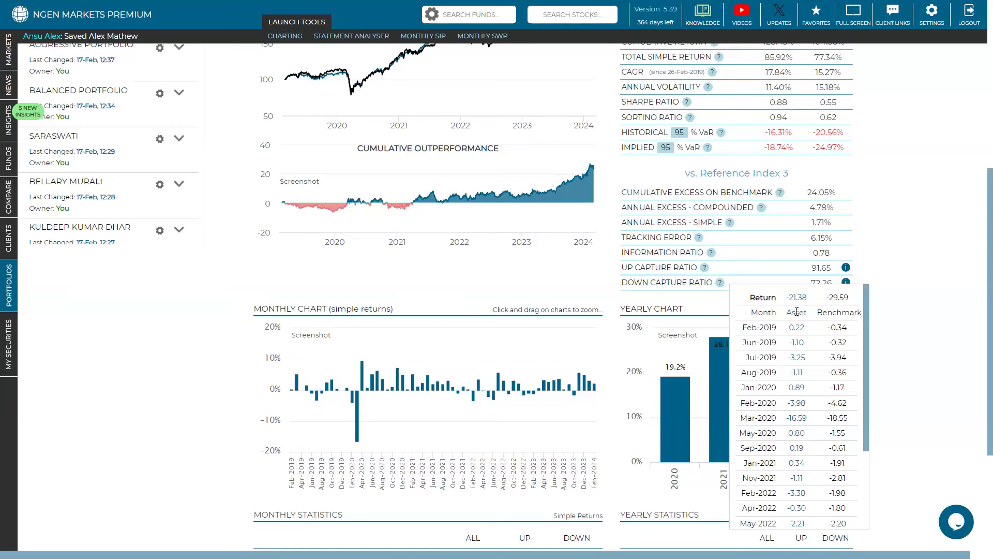
drag(786, 297, 854, 305)
click(877, 252)
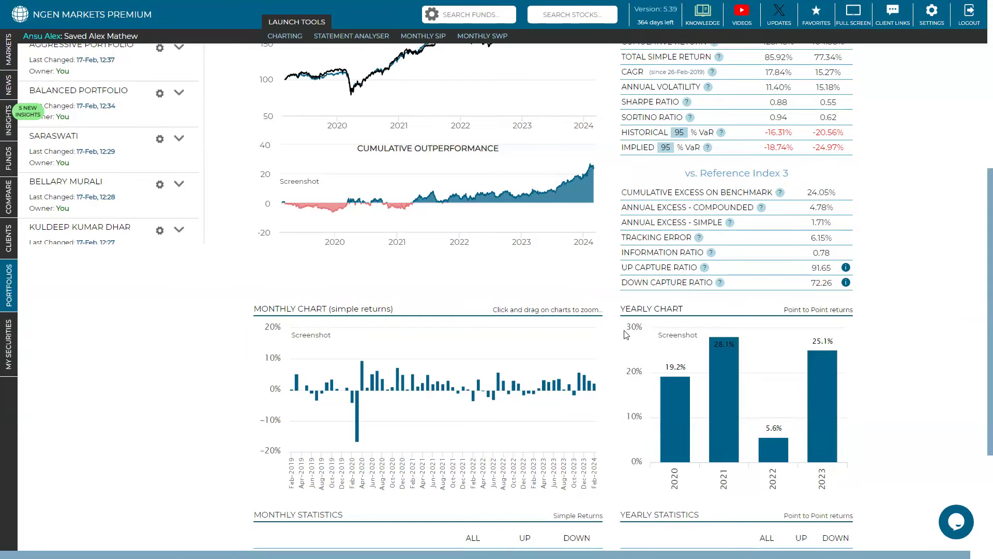
scroll(626, 335, down, 3)
scroll(627, 335, down, 1)
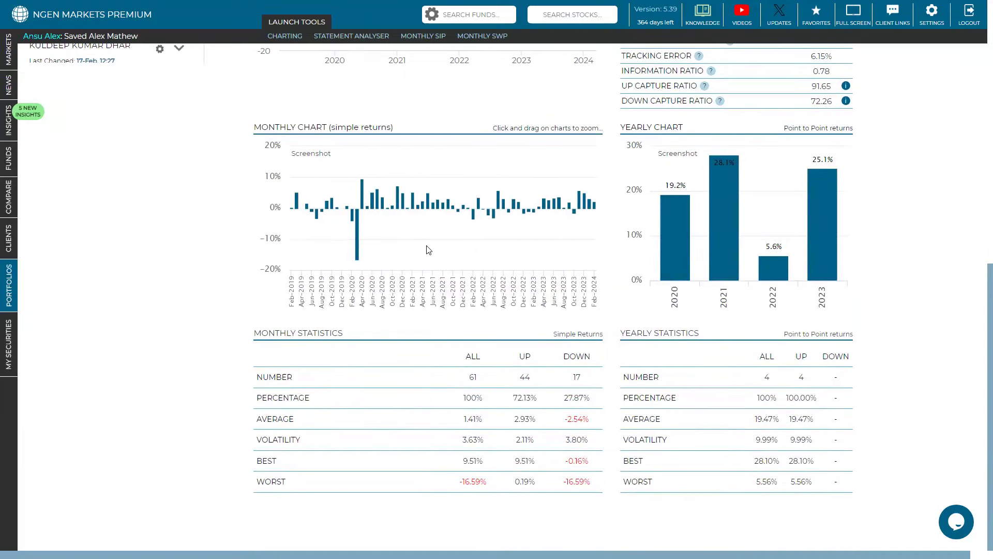
drag(468, 377, 481, 379)
scroll(484, 382, up, 10)
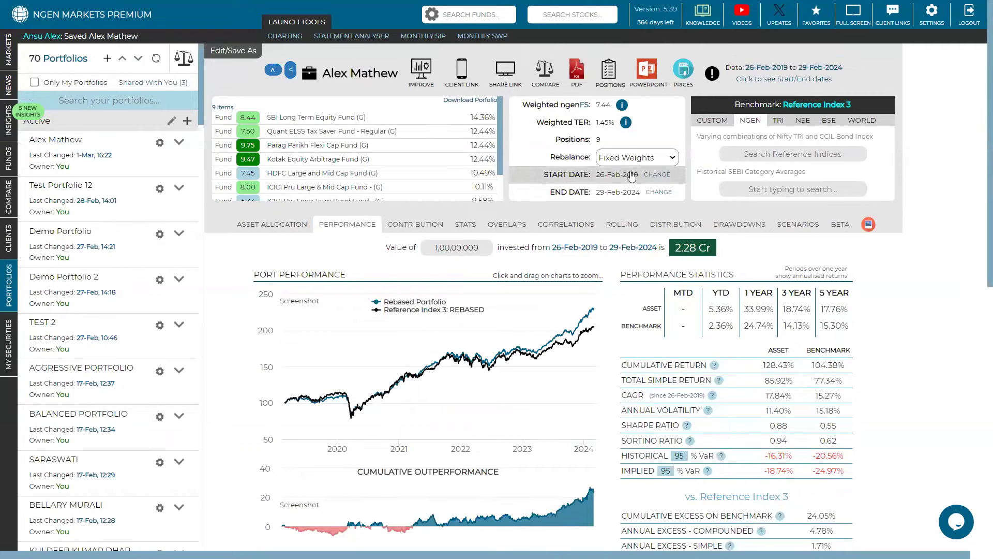
scroll(631, 199, down, 1)
scroll(526, 376, down, 10)
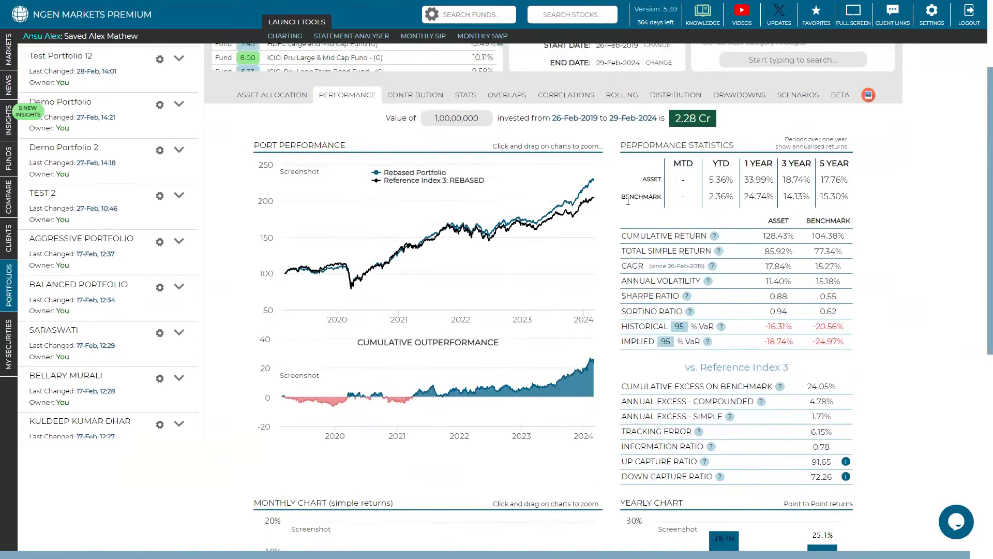
drag(519, 376, 535, 380)
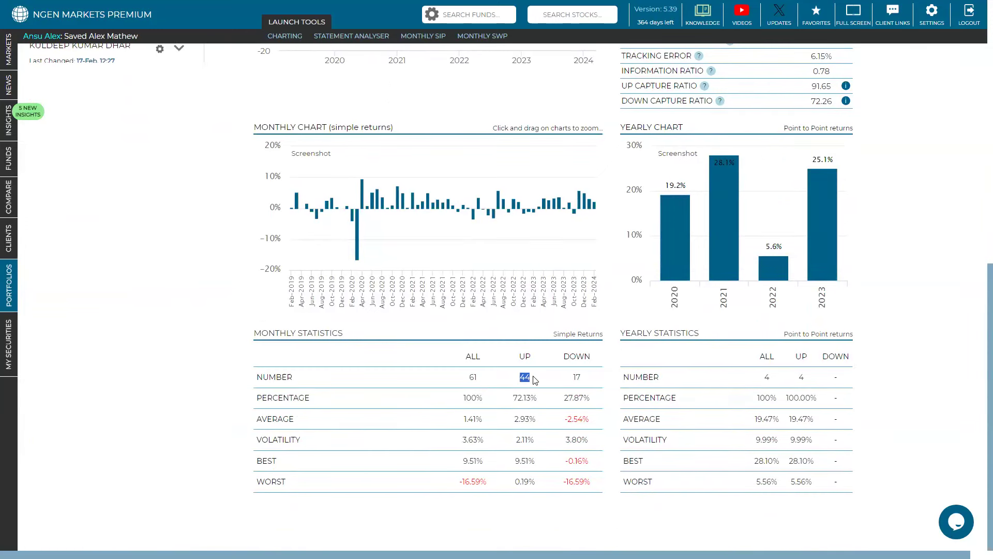
drag(573, 378, 581, 381)
drag(465, 420, 484, 419)
drag(516, 464, 536, 464)
mouse_move(362, 193)
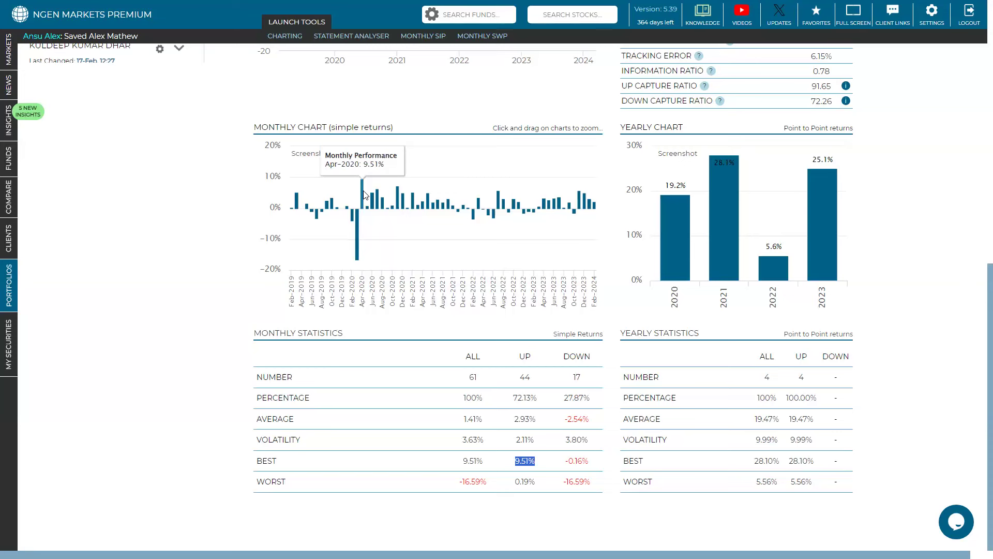
mouse_move(357, 247)
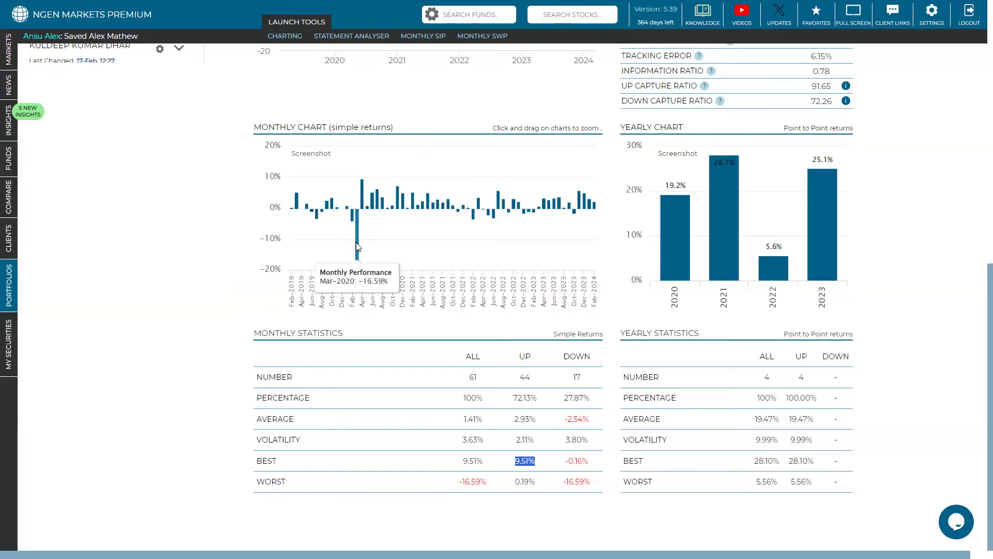
scroll(356, 242, up, 8)
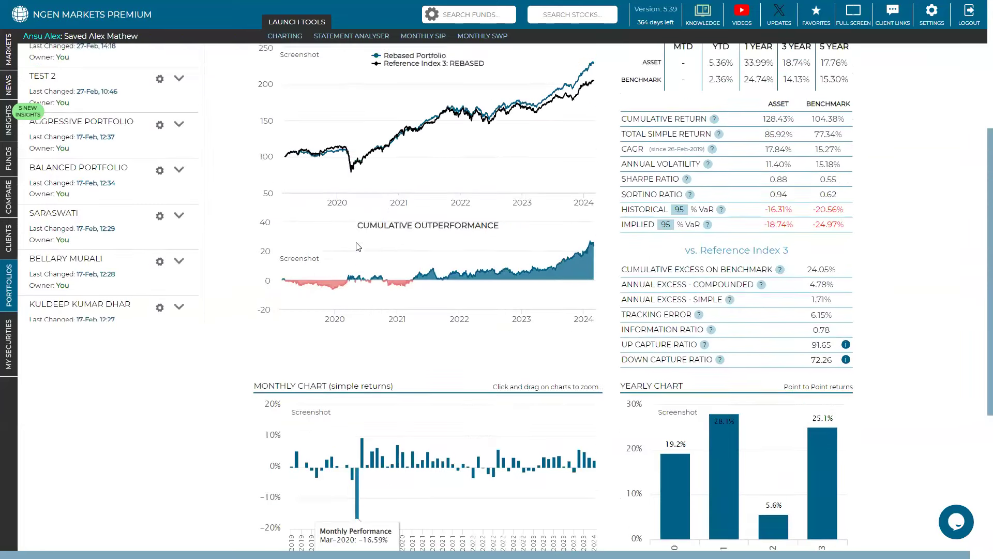
scroll(356, 246, up, 2)
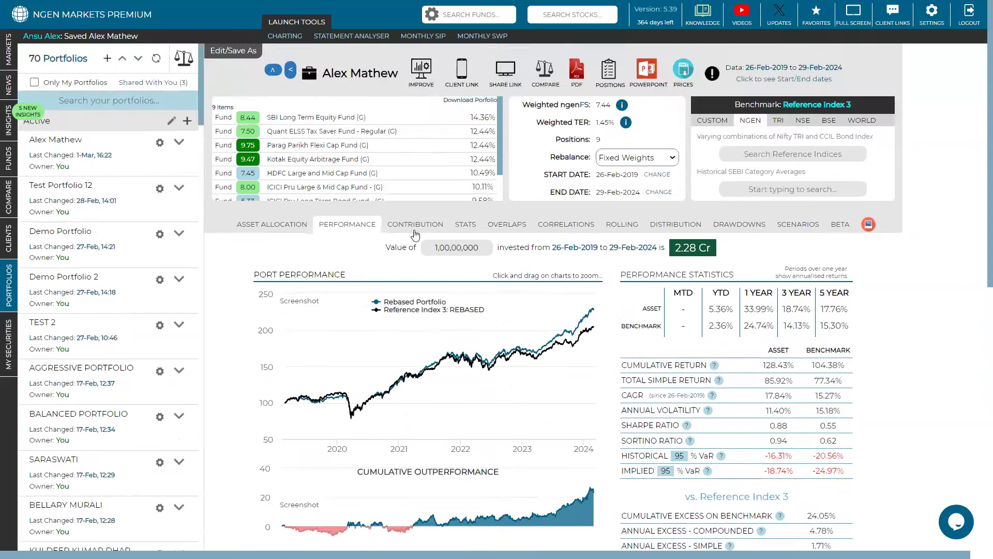
- Switch to the Overlaps matrix and open the shared holdings behind the 17% overlap
click(504, 228)
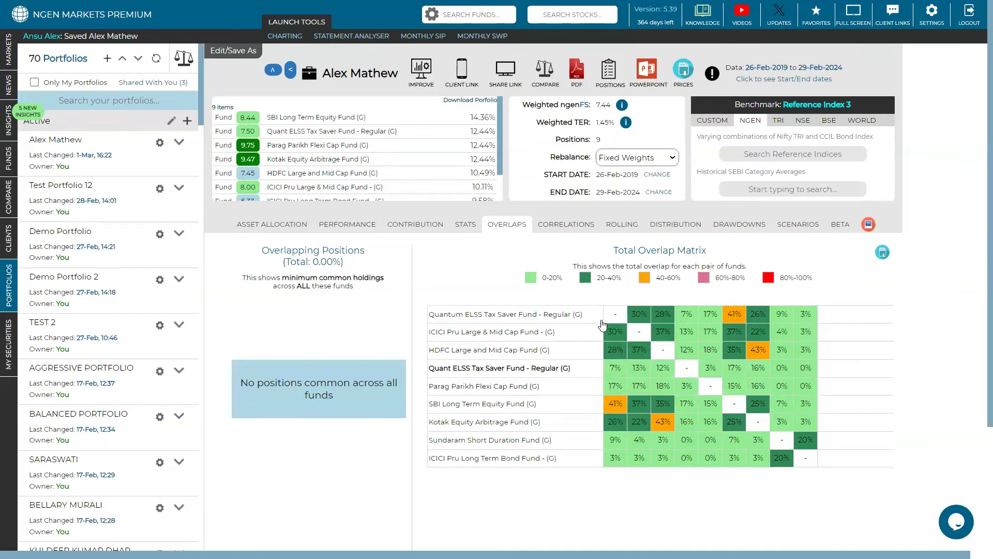
click(615, 390)
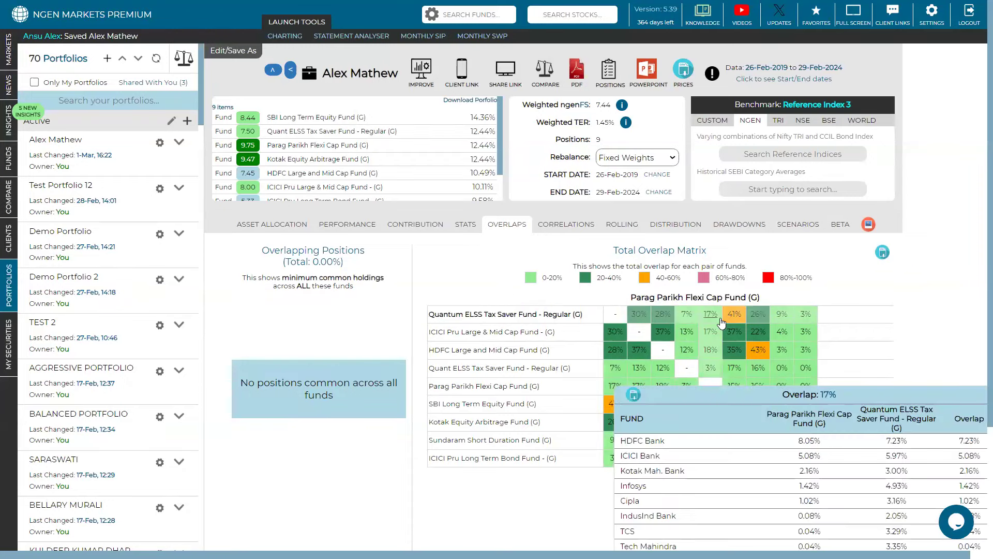
scroll(707, 452, down, 2)
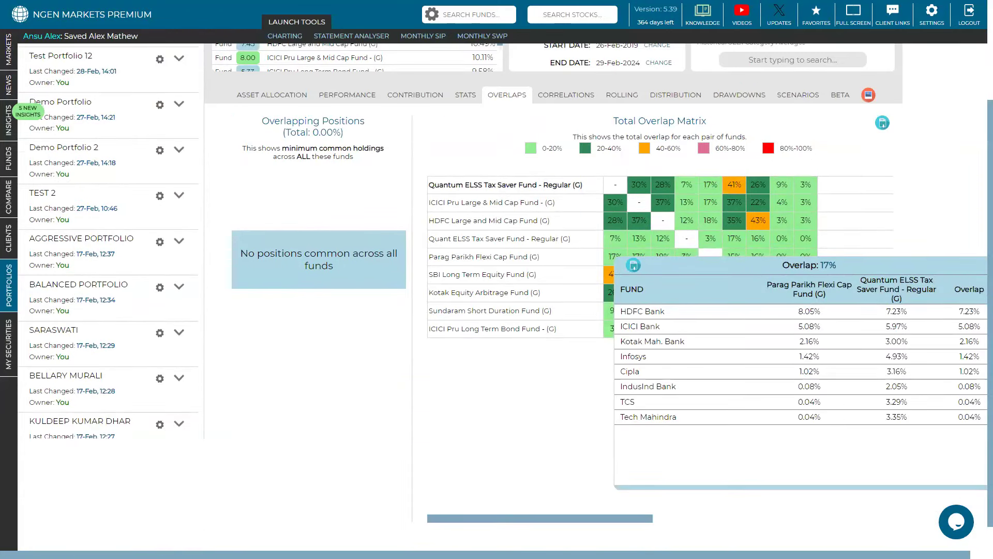
scroll(734, 377, right, 1)
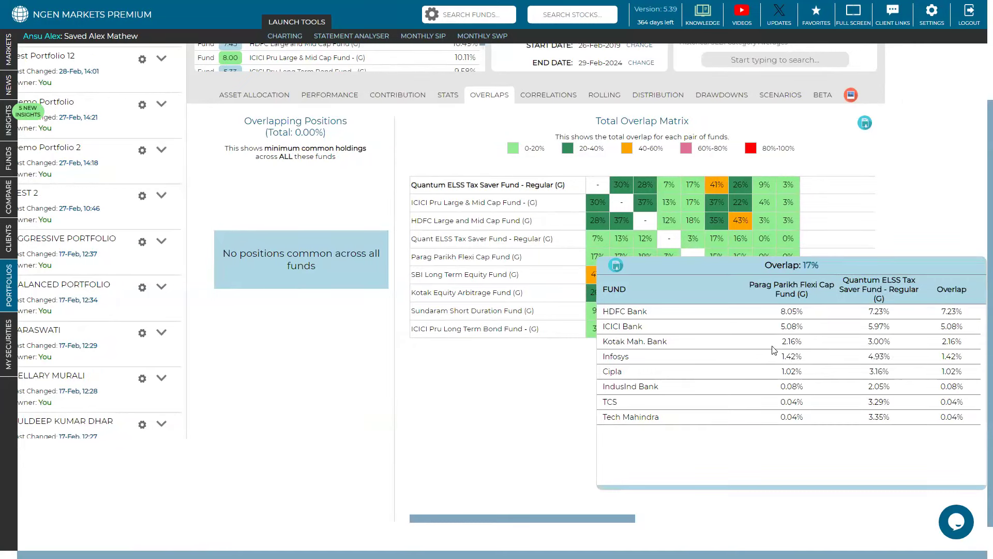
- Highlight the compared funds, HDFC Bank's 8.05% and 7.23% weights and the 17% figure, then close the table
drag(748, 286, 778, 286)
drag(843, 280, 903, 281)
drag(781, 311, 798, 313)
drag(868, 313, 958, 315)
drag(801, 264, 823, 265)
click(563, 408)
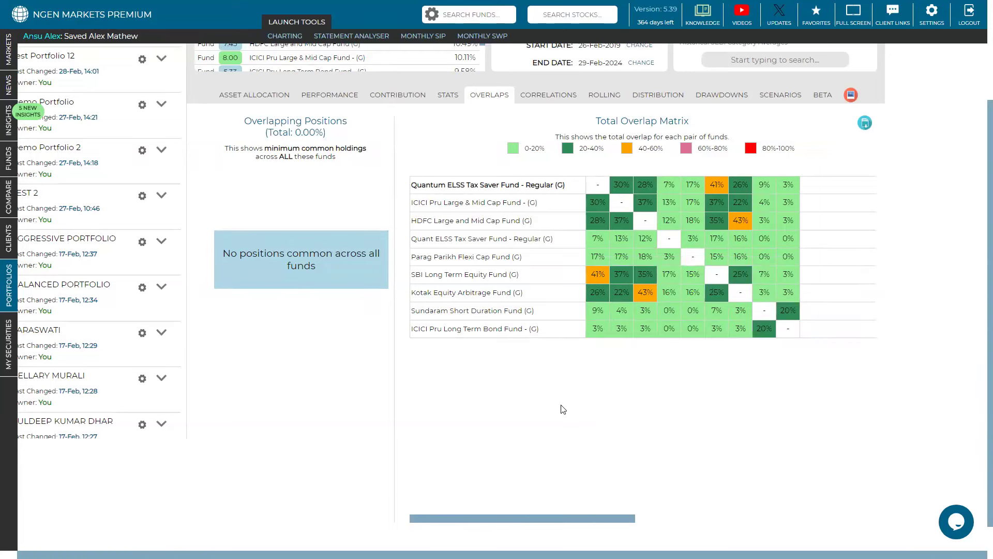
scroll(562, 406, up, 1)
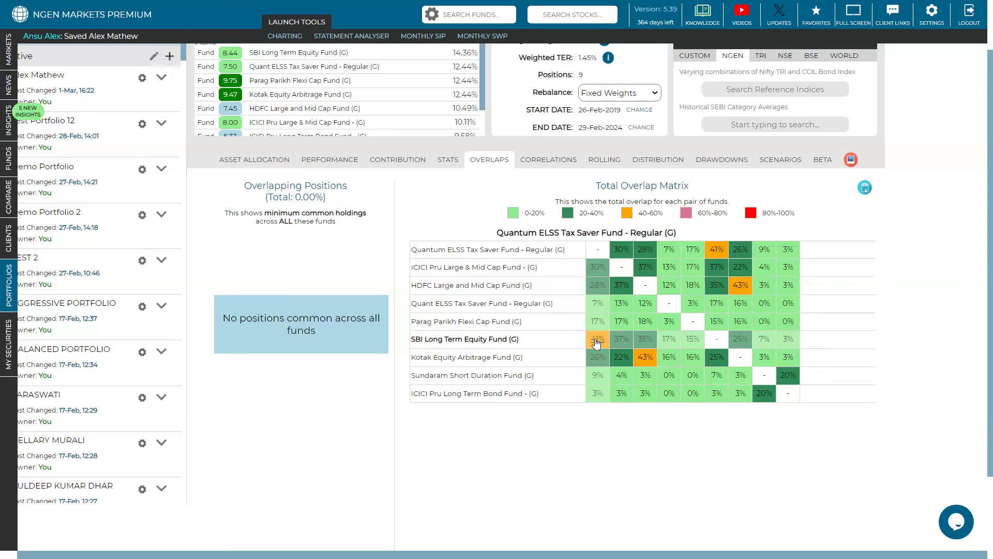
- Scroll through the holdings behind SBI Long Term Equity's 41% overlap with Quantum ELSS, then close them
click(597, 343)
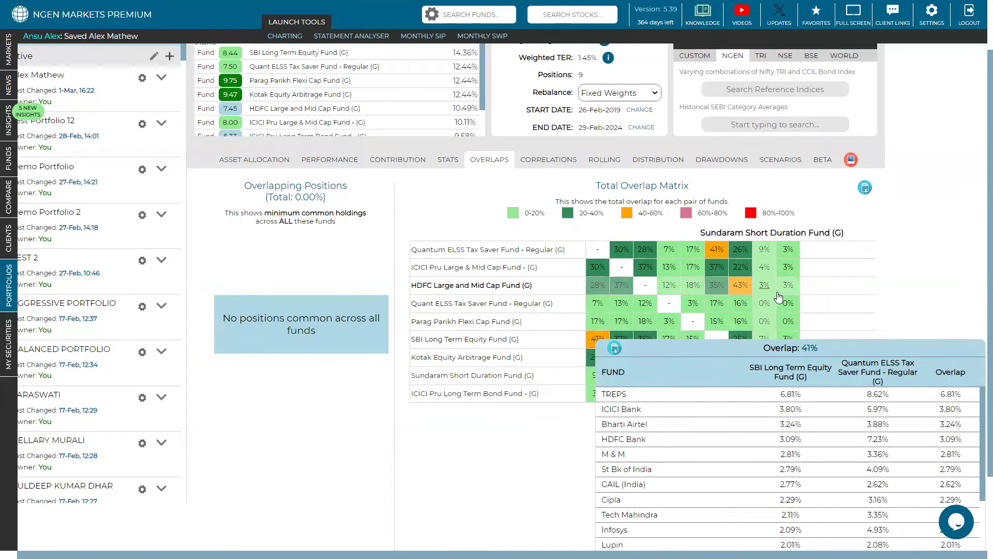
scroll(760, 305, up, 2)
scroll(514, 504, down, 4)
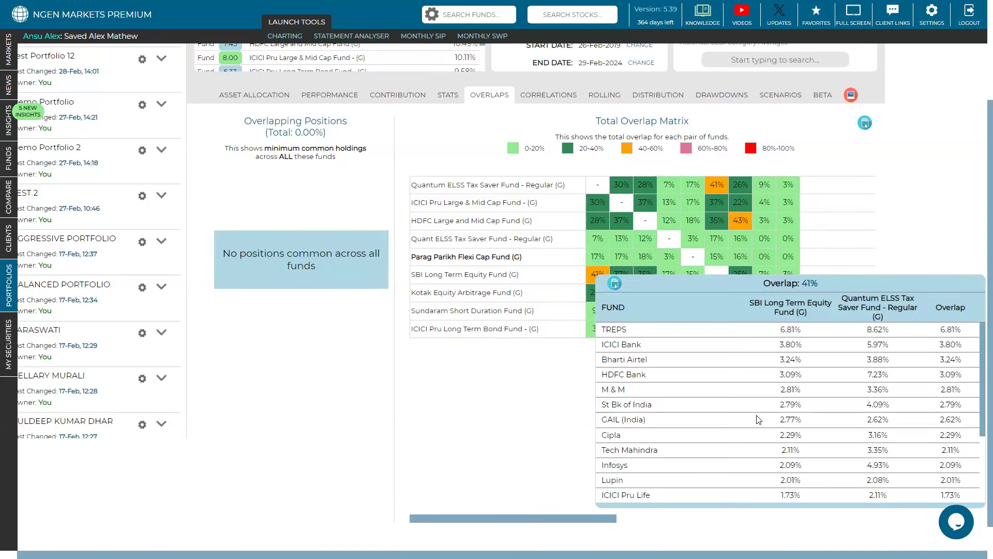
scroll(770, 418, down, 2)
scroll(770, 418, up, 2)
click(555, 430)
- Show the Contribution view with each fund's total return and contribution to portfolio returns
scroll(579, 426, up, 1)
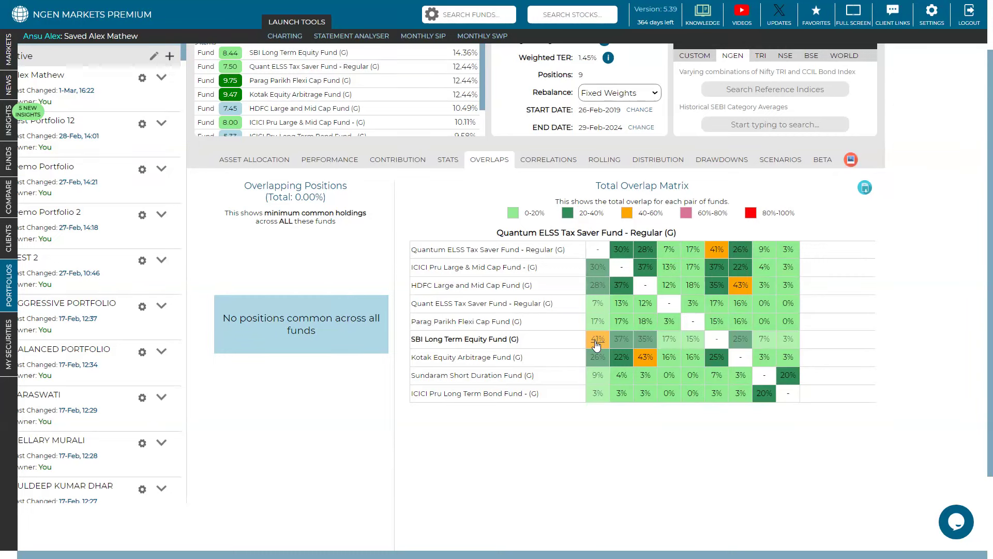
click(396, 161)
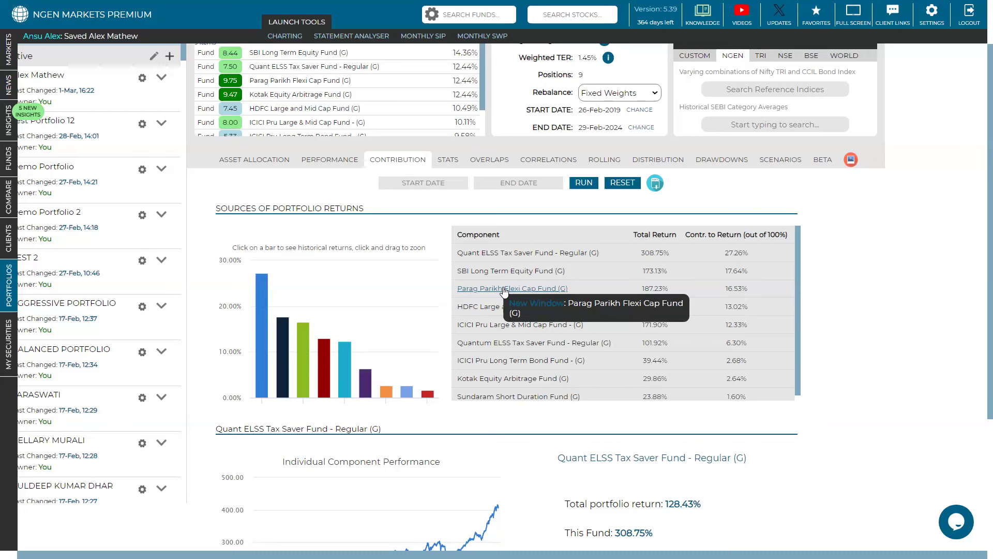
click(331, 163)
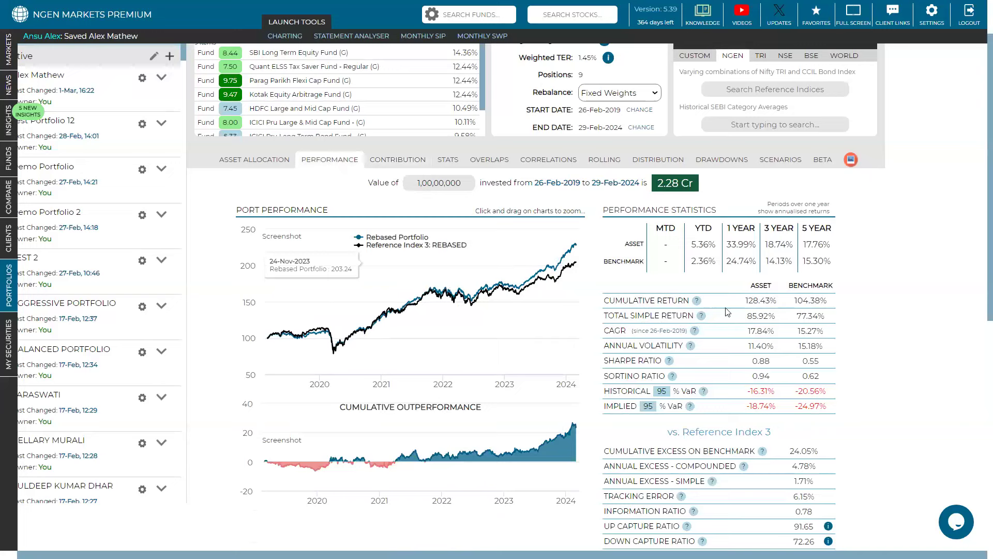
drag(745, 301, 769, 302)
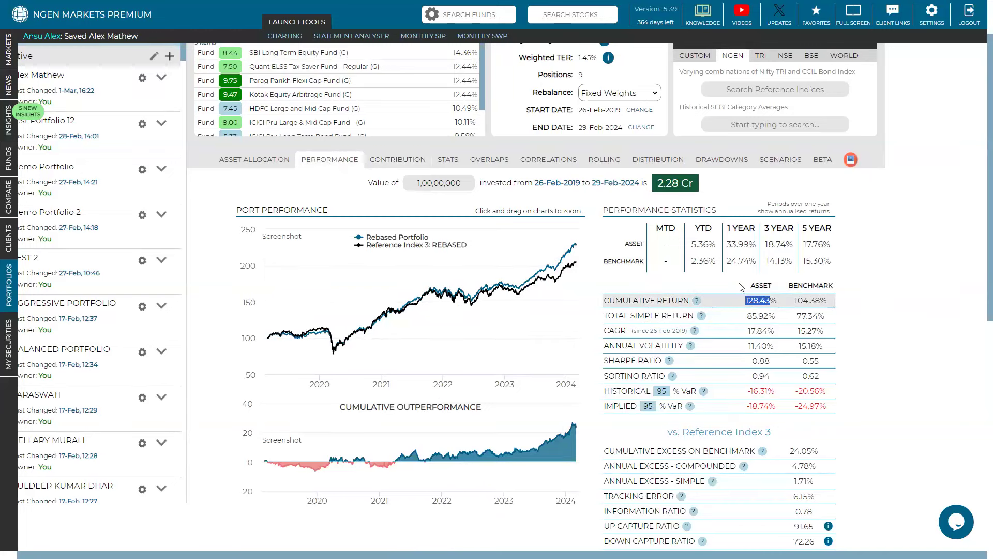
click(409, 160)
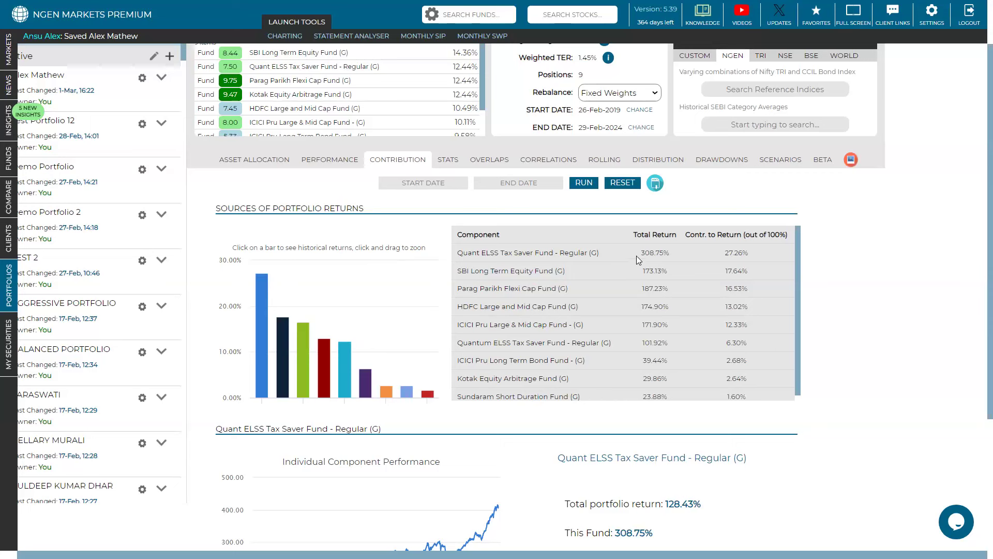
drag(640, 253, 665, 268)
drag(638, 252, 663, 257)
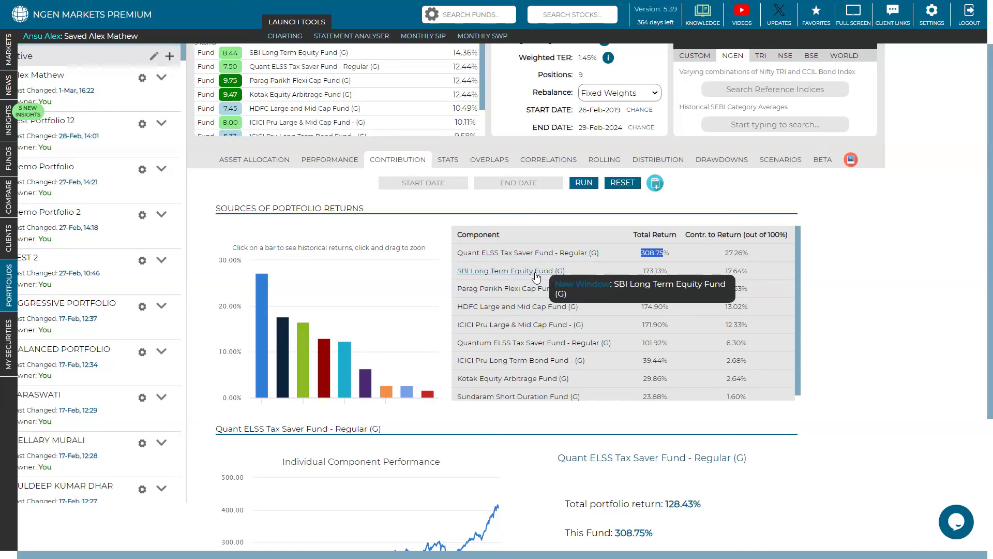
double_click(655, 271)
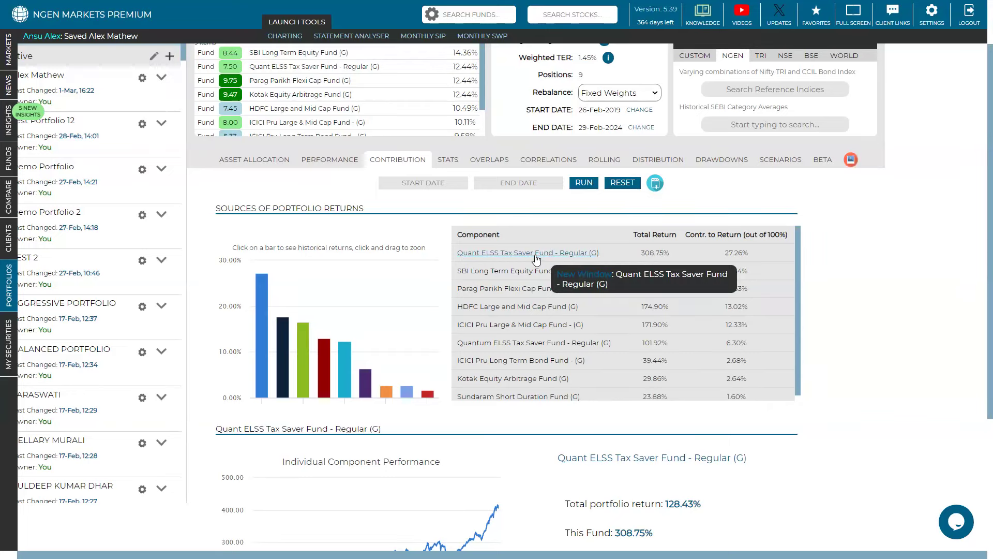
scroll(536, 259, up, 2)
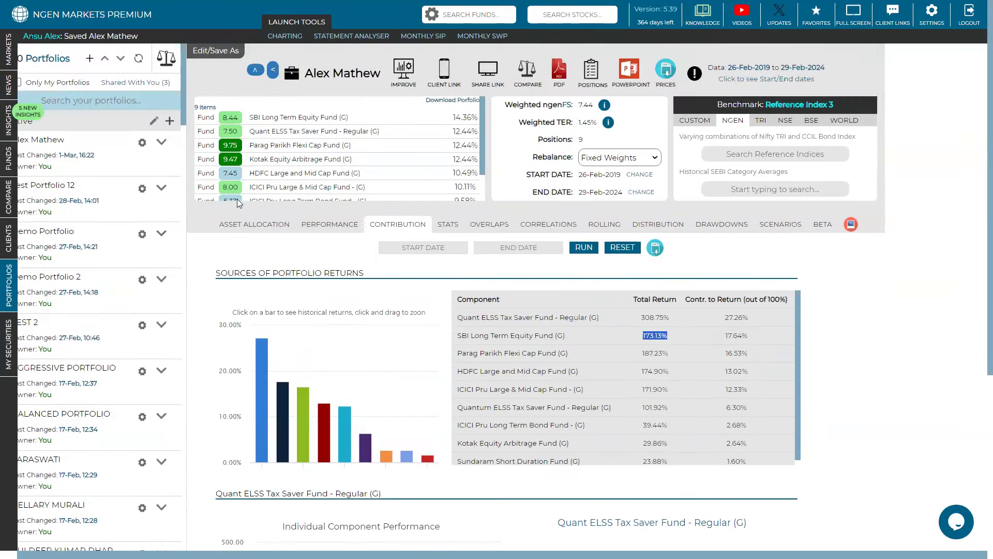
- Remove Quantum ELSS Tax Saver Fund from the portfolio
scroll(231, 155, down, 2)
scroll(218, 82, up, 2)
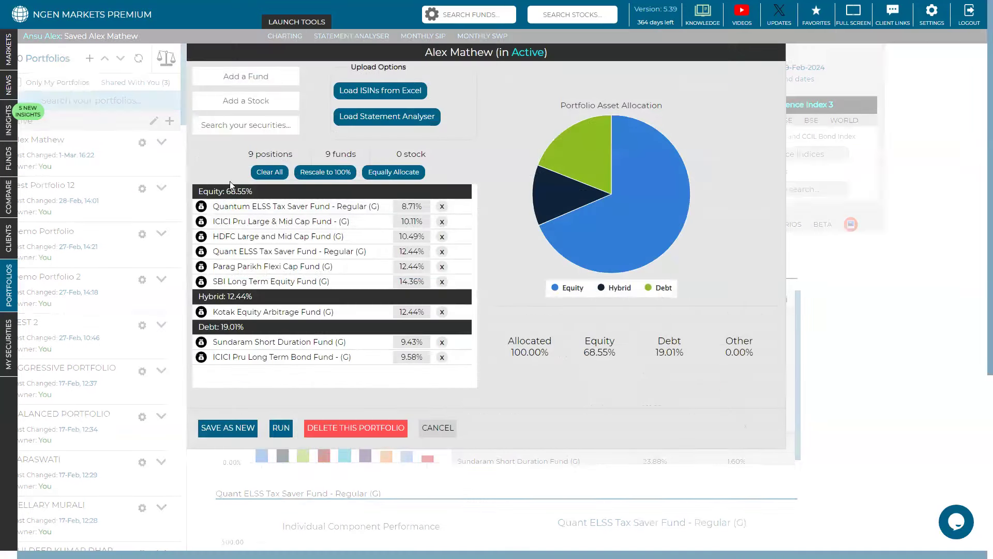
click(442, 206)
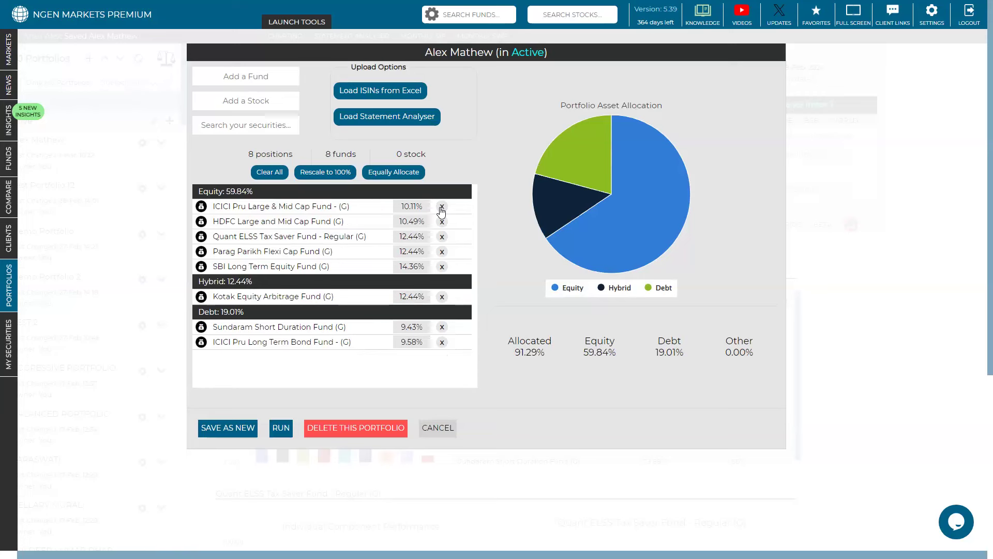
- Save the edited portfolio as 'Alex 12', rescale weights to 100% and run the analysis
click(238, 433)
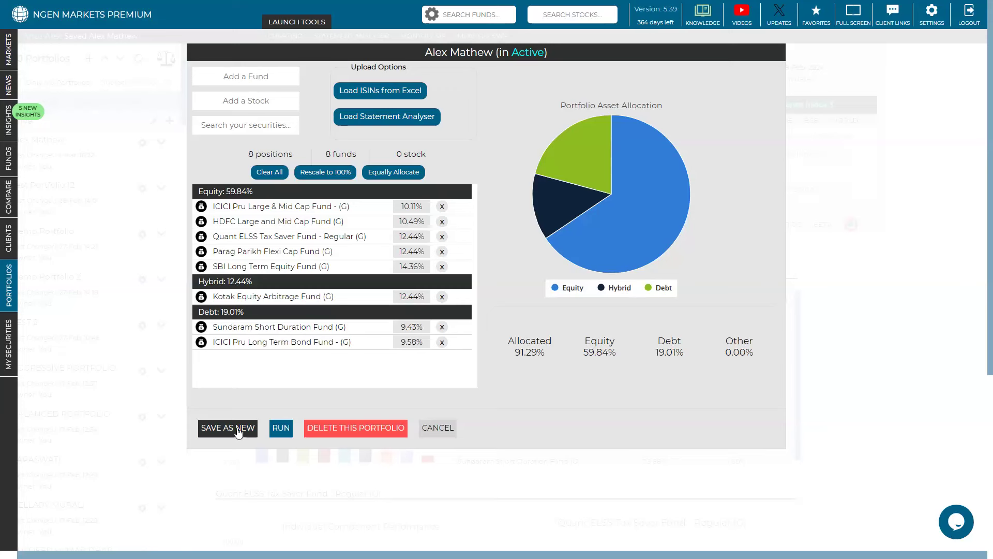
click(238, 432)
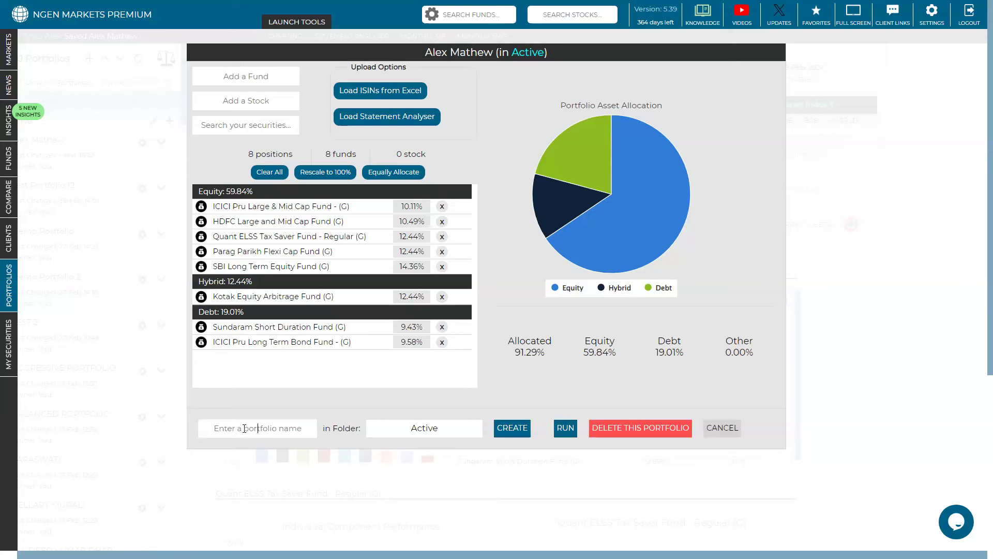
text(Alex 12)
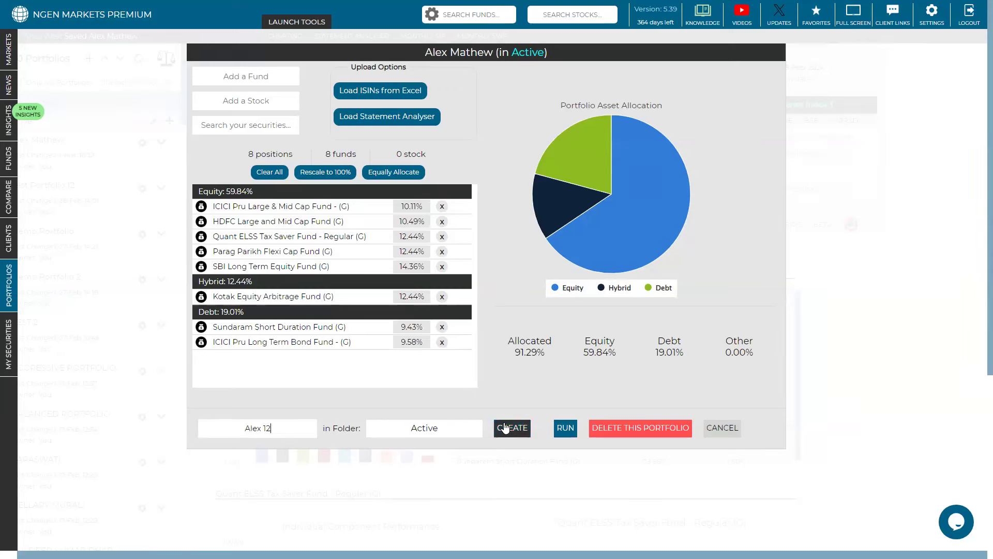
click(509, 431)
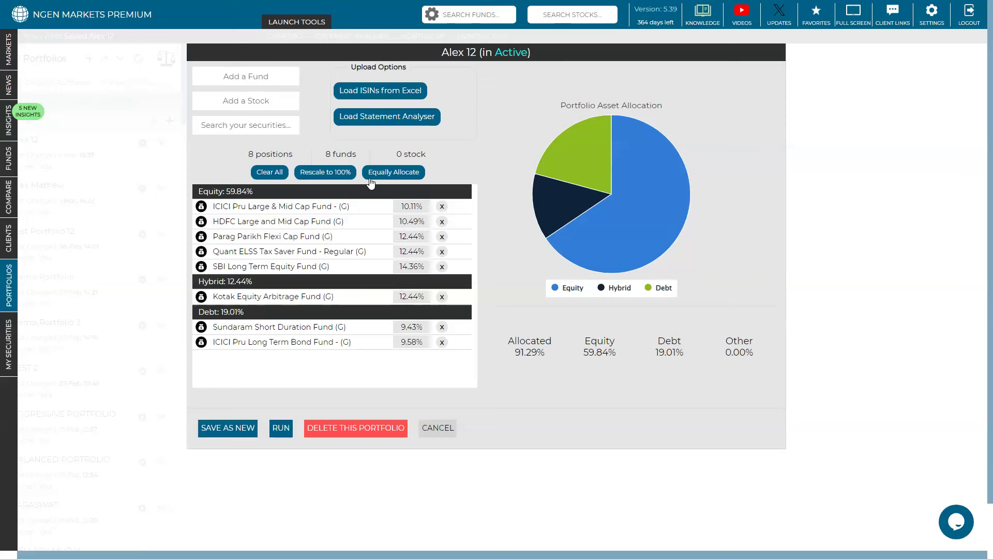
click(339, 171)
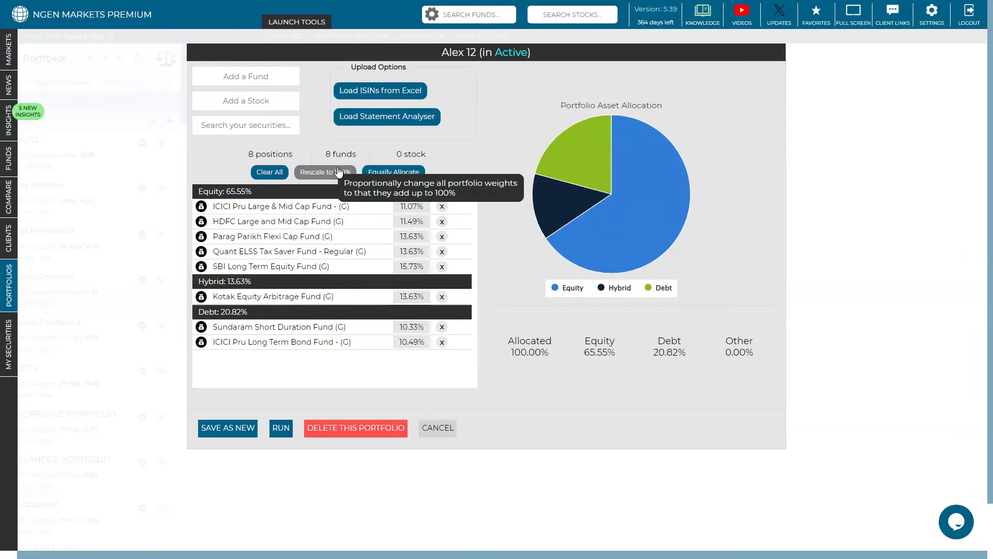
click(283, 428)
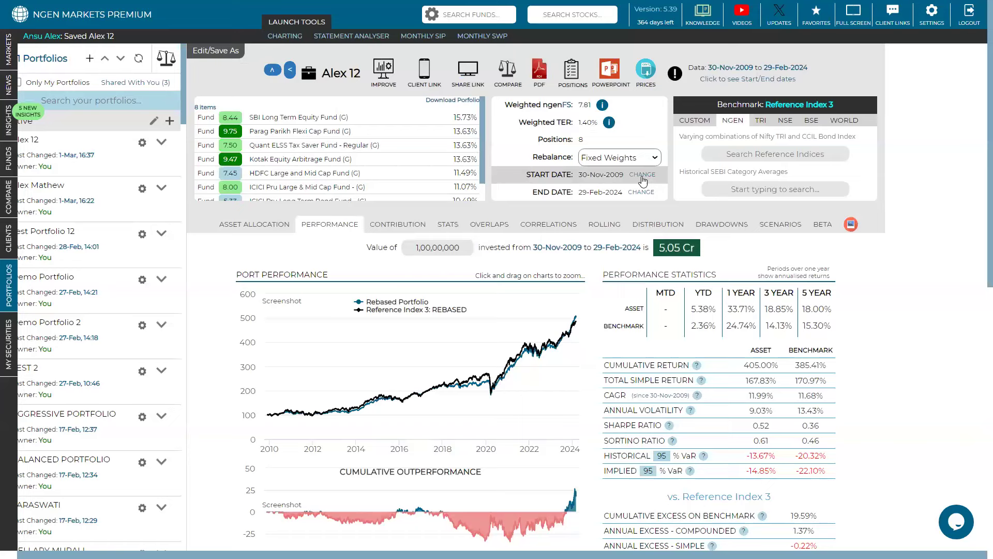
- Set the analysis start date to 5Y Ago (26-Feb-2019) and view the Overlaps matrix
click(642, 176)
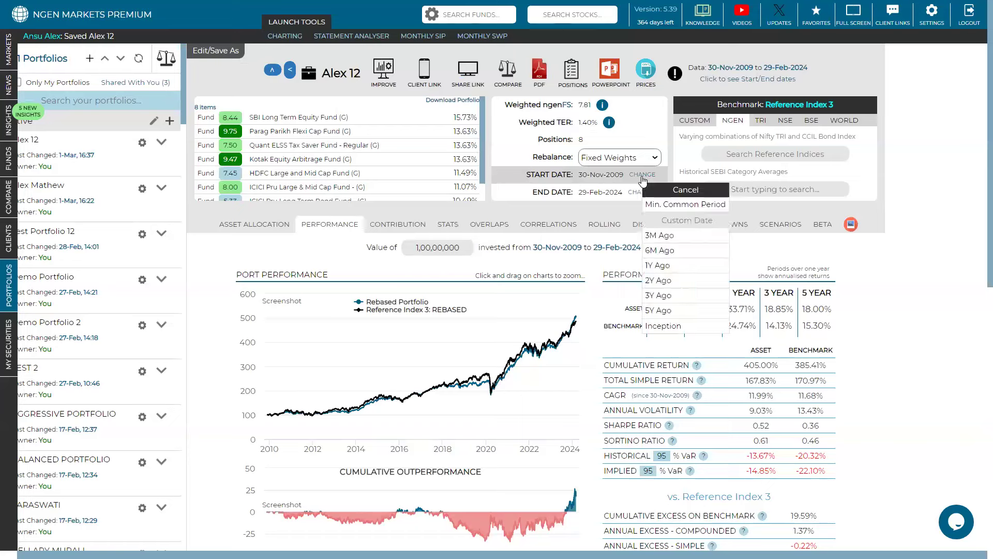
click(671, 312)
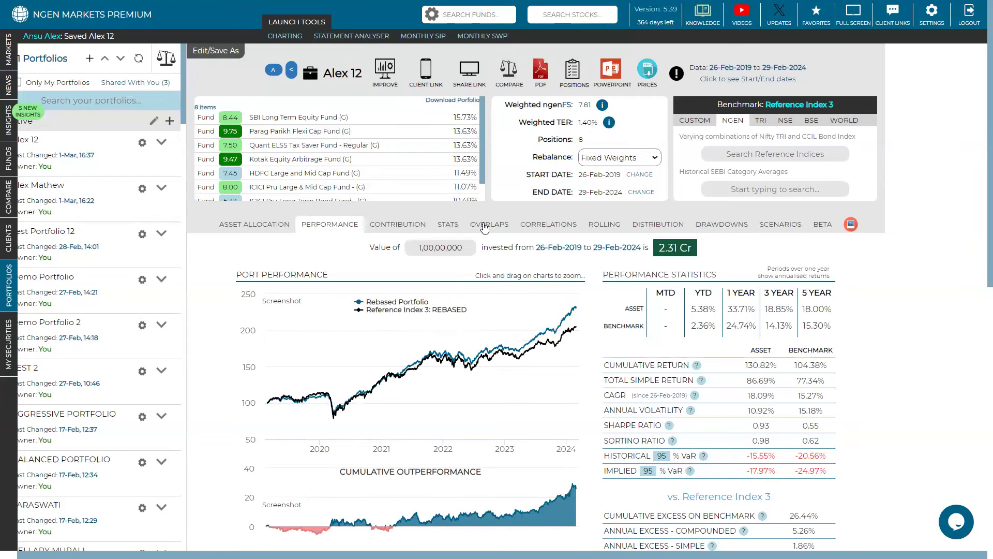
click(484, 224)
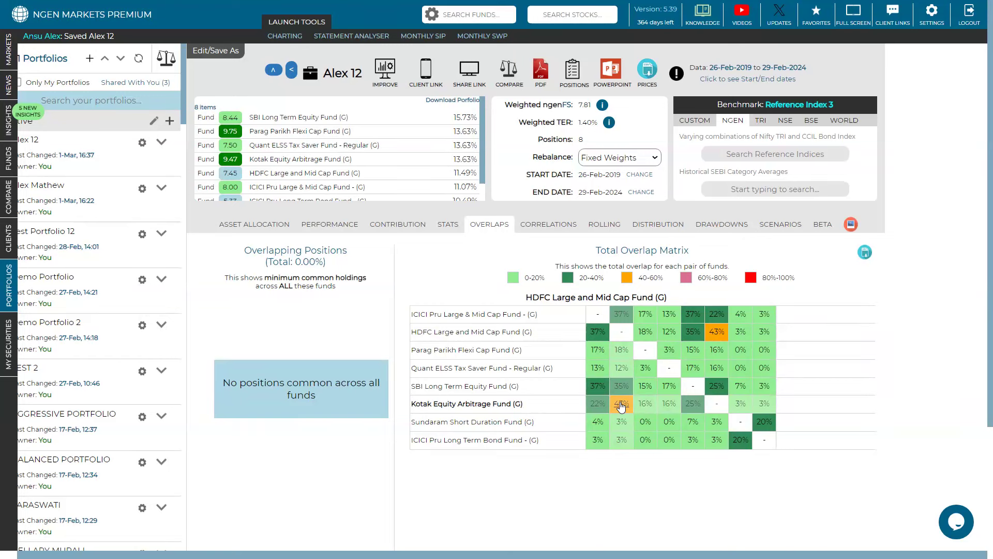
- Show Alex 12's sources of returns and highlight HDFC's 174.90% and Kotak's 29.86% total returns
click(408, 227)
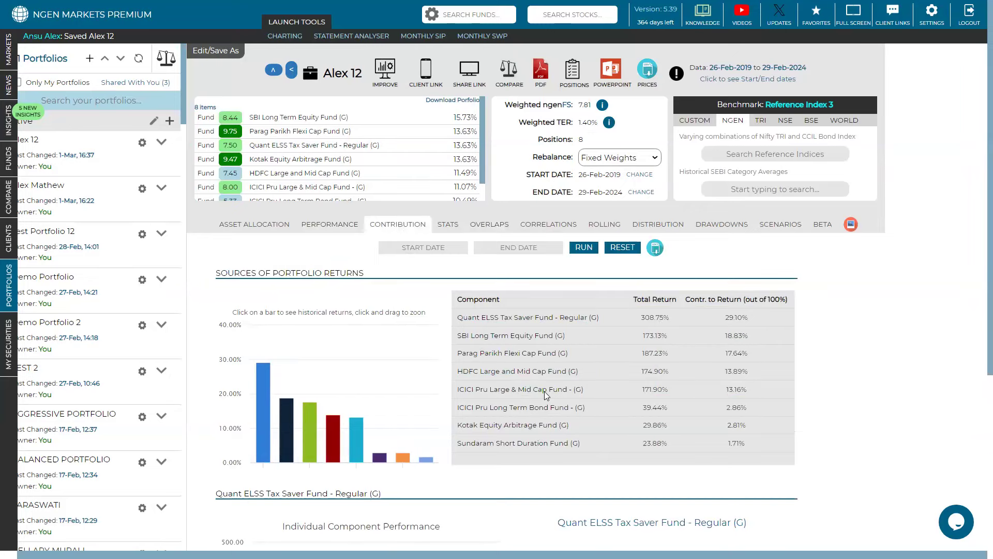
scroll(521, 347, down, 1)
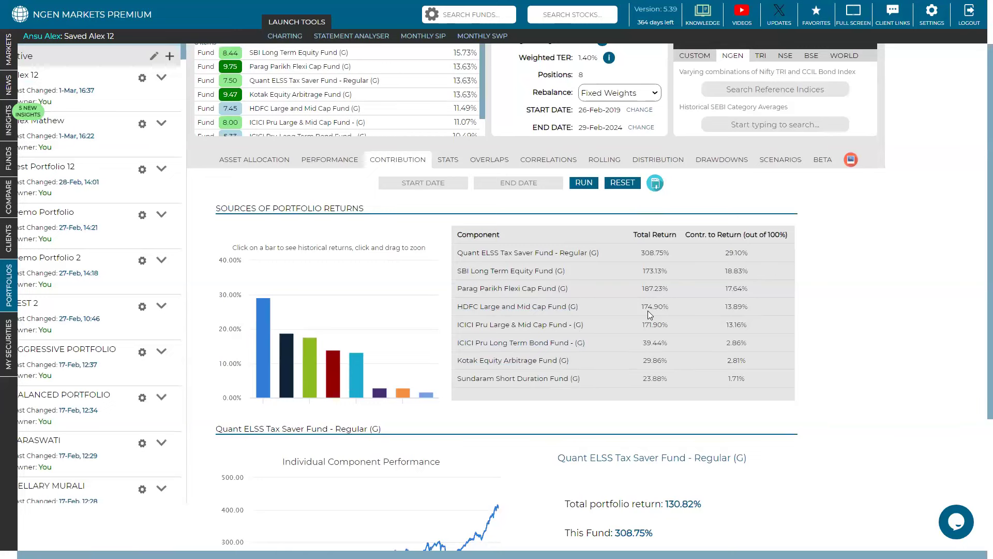
drag(641, 308, 669, 310)
drag(644, 361, 665, 363)
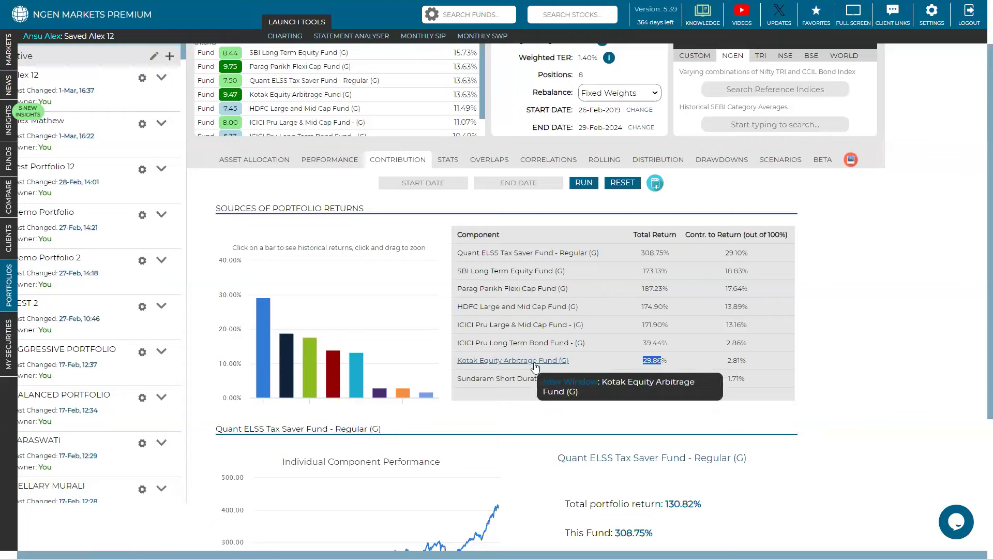
scroll(534, 367, up, 1)
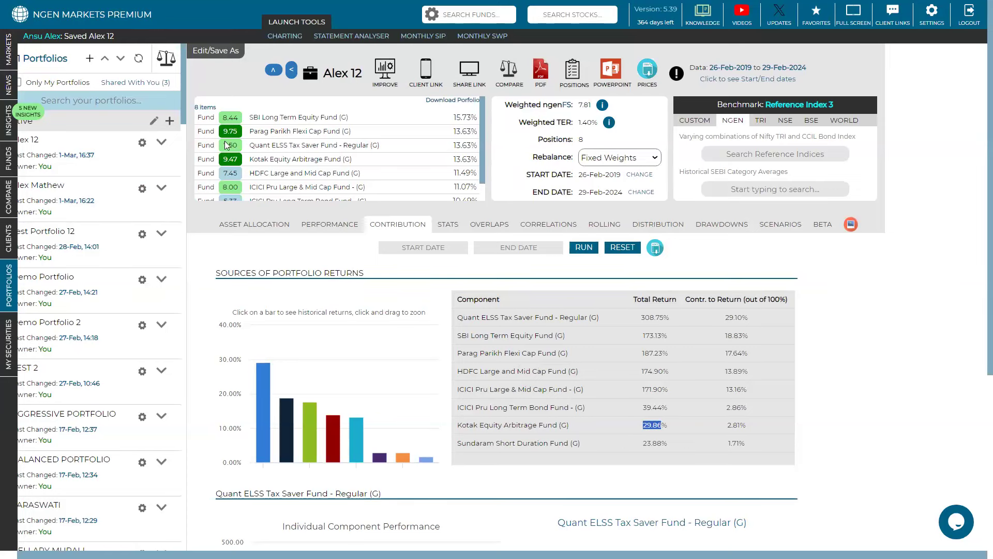
- Show the drawdowns table and highlight the worst loss -24.79%, its start price and 24-Jan-2020 start
click(725, 227)
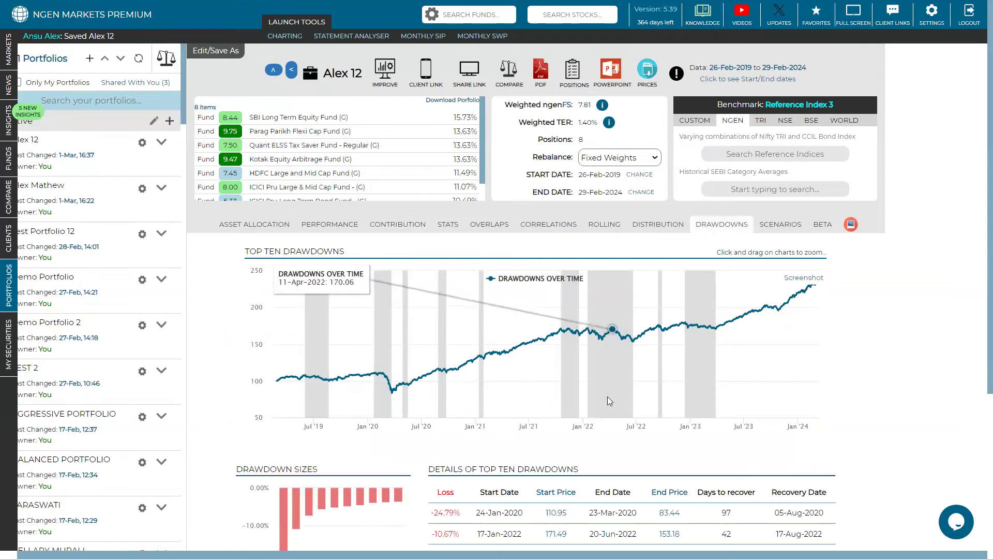
scroll(608, 398, down, 4)
scroll(608, 401, up, 1)
scroll(609, 401, down, 1)
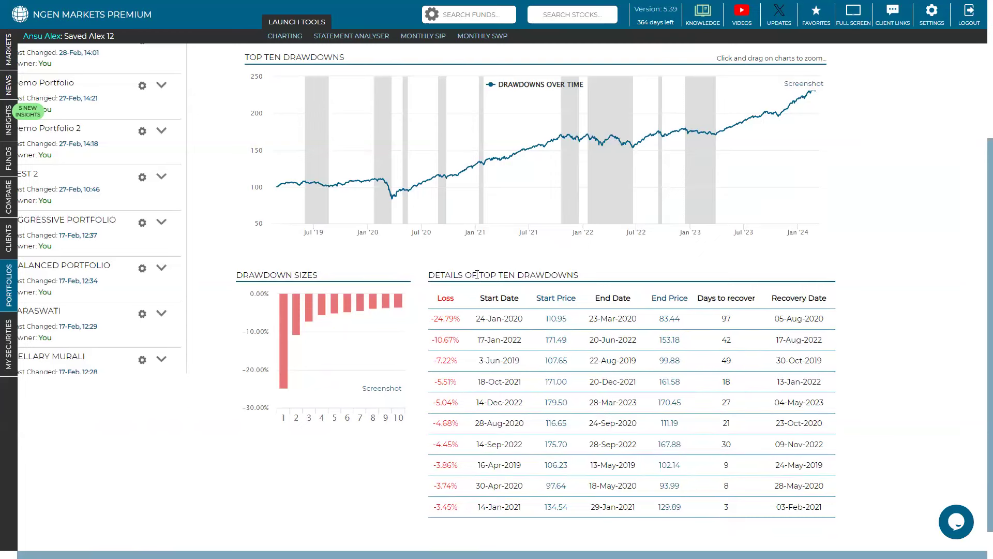
drag(478, 275, 582, 279)
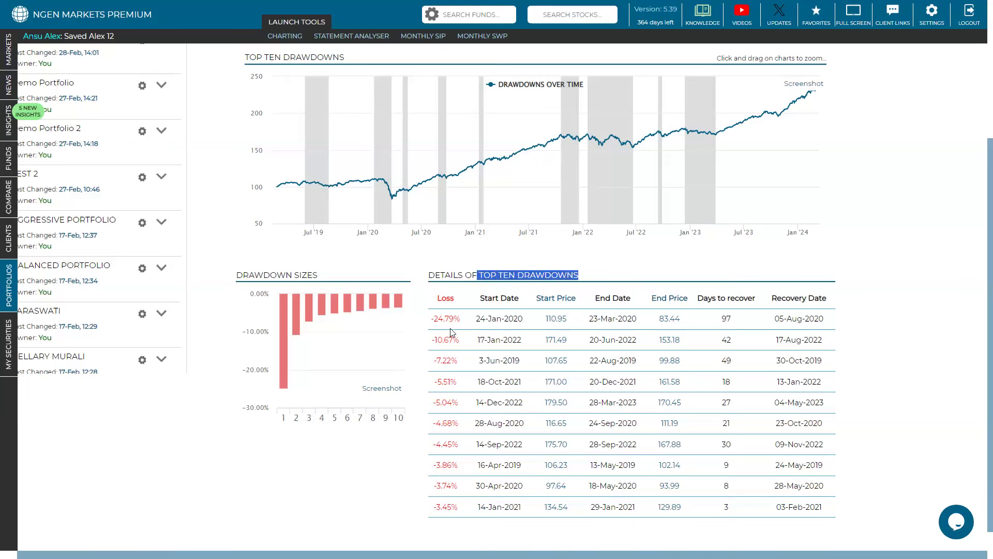
drag(432, 322, 462, 322)
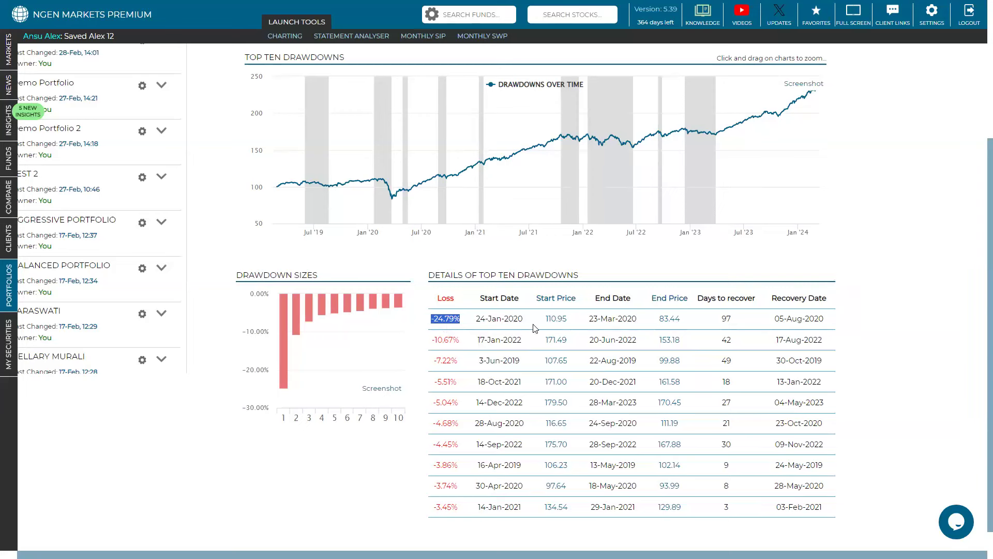
drag(546, 318, 570, 321)
drag(476, 319, 526, 325)
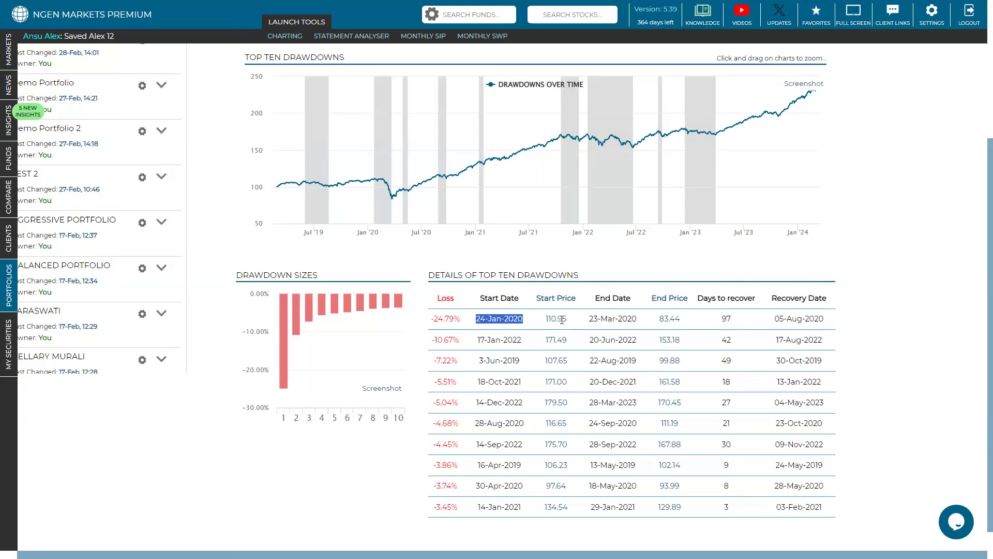
- Highlight end price 83.44, end date 23-Mar-2020, 97 days, start price 110.95 and recovery 05-Aug-2020
drag(657, 321, 683, 327)
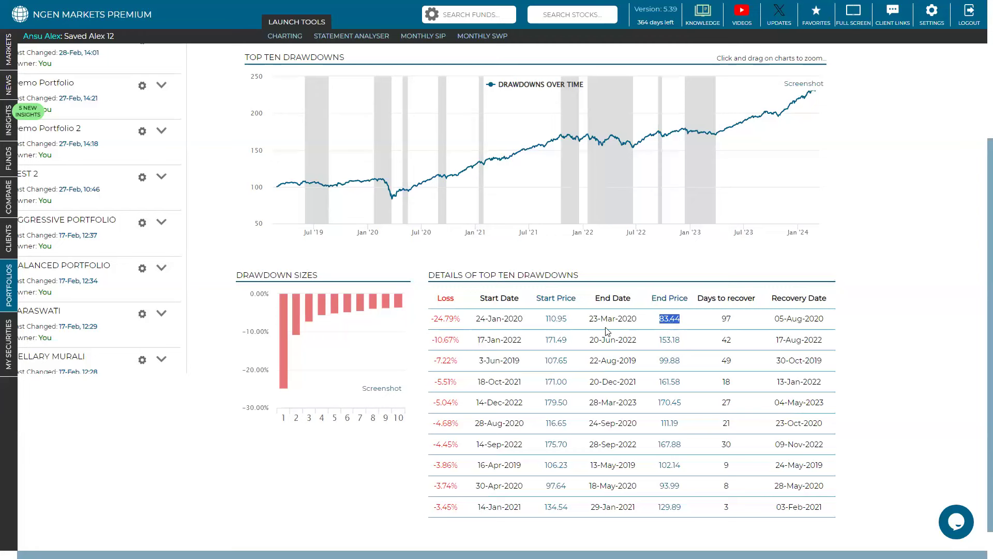
click(588, 320)
drag(590, 322, 637, 323)
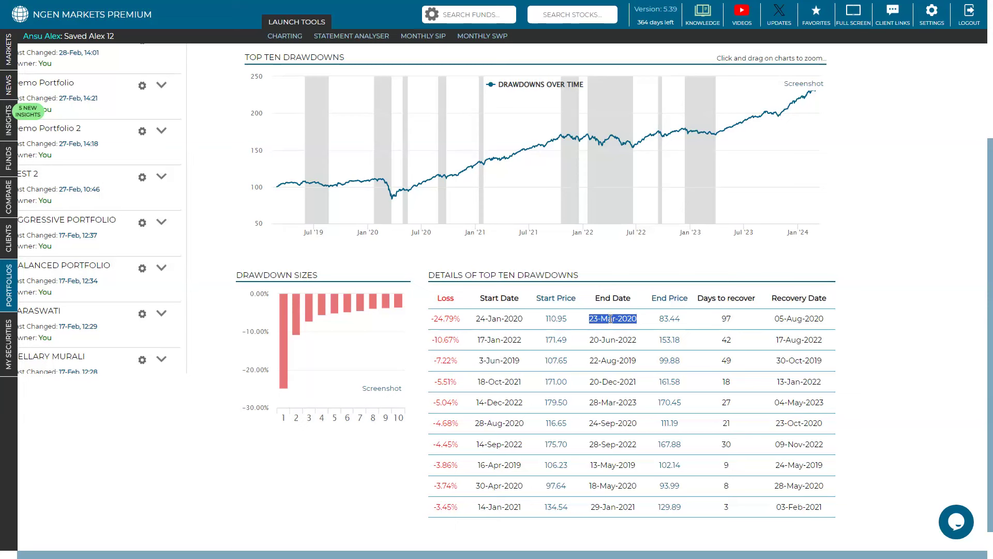
click(721, 316)
drag(721, 316, 735, 321)
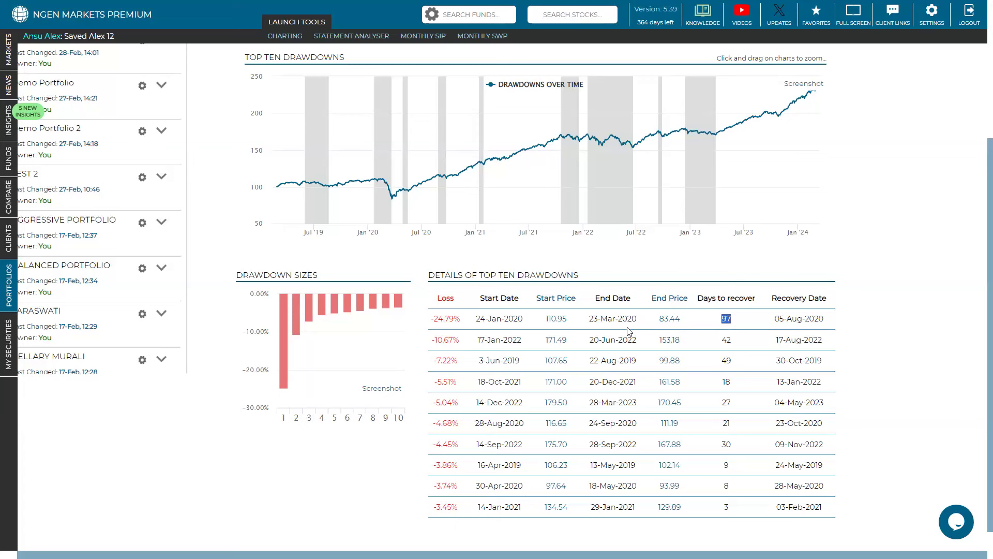
click(545, 324)
drag(545, 320, 566, 322)
drag(774, 319, 828, 327)
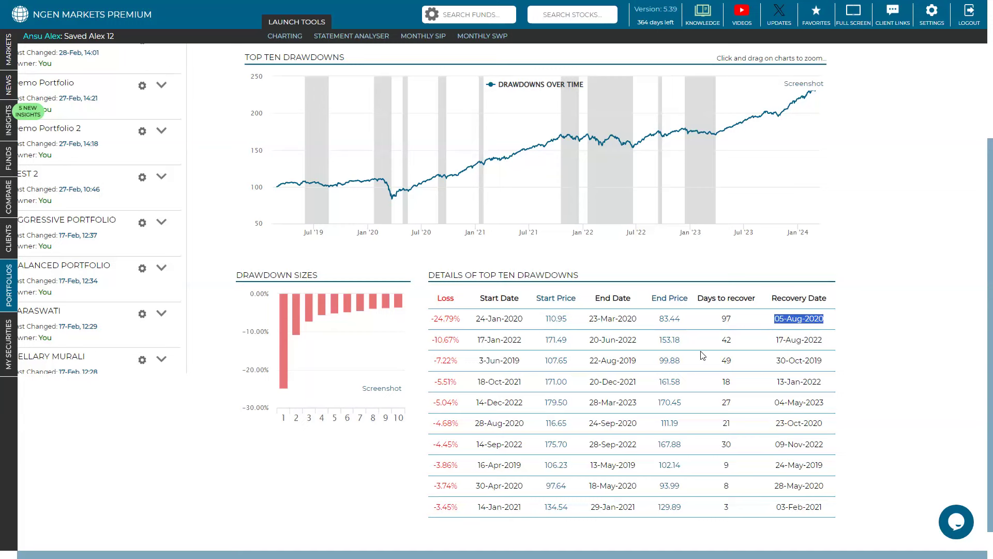
scroll(487, 323, up, 3)
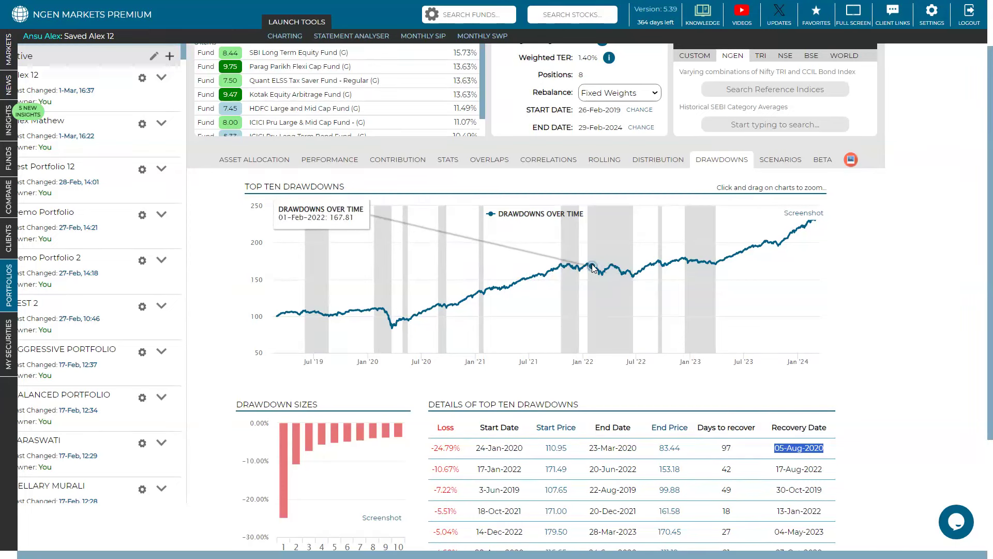
- Zoom the chart into the Dec 2021–Aug 2022 drawdown, then show the Scenarios view
drag(583, 269, 659, 279)
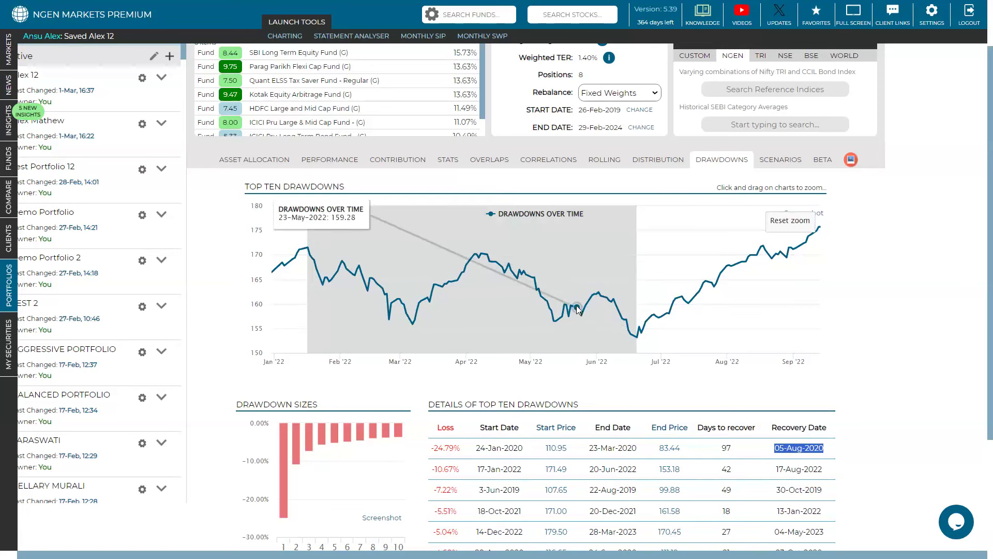
click(778, 163)
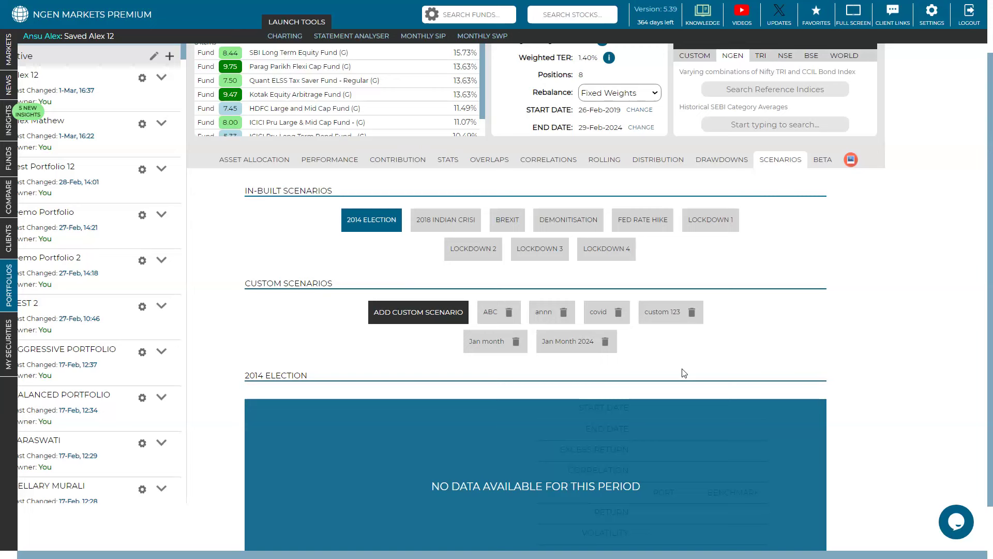
- Add a custom scenario named 'YTD 2023' starting on 2 January 2023
click(433, 313)
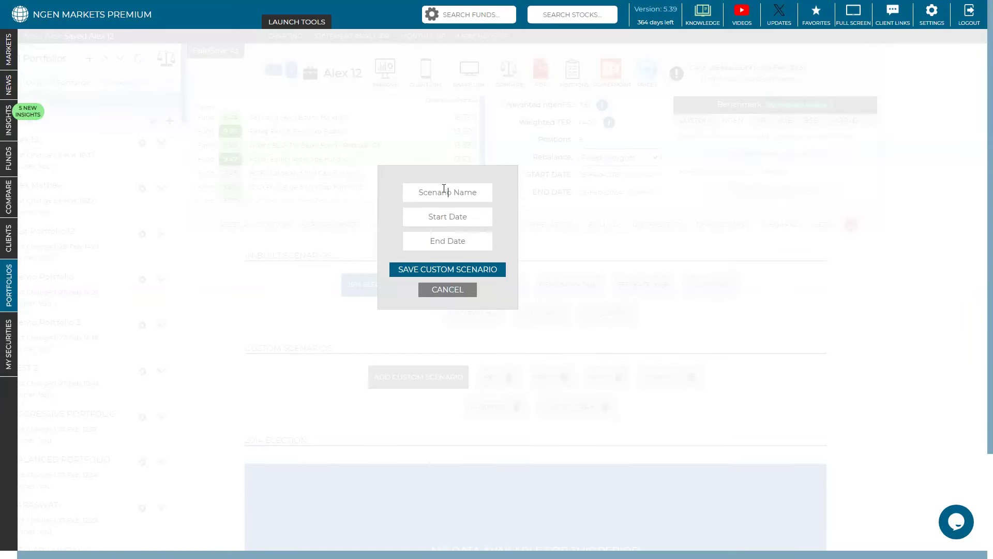
click(444, 189)
text(YTD 2023)
click(445, 217)
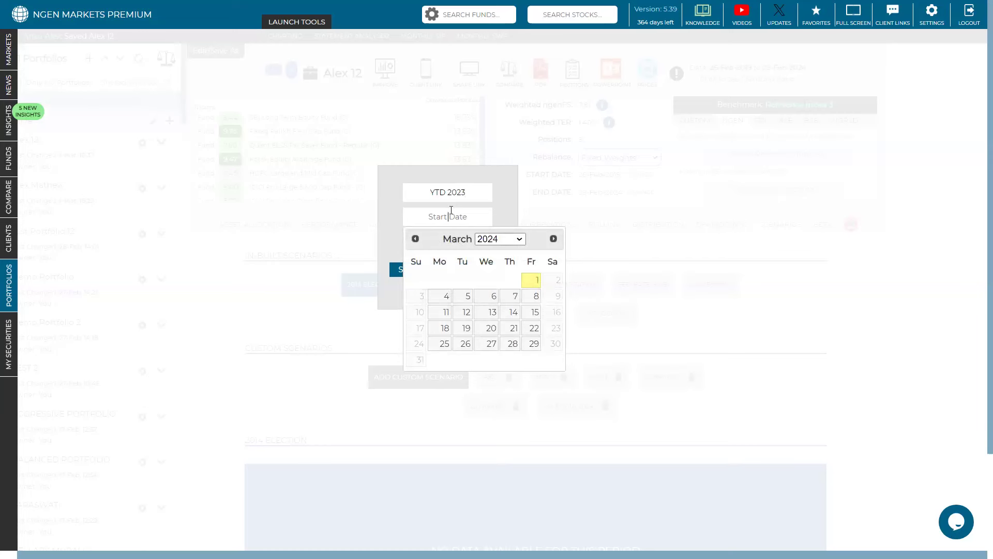
click(495, 241)
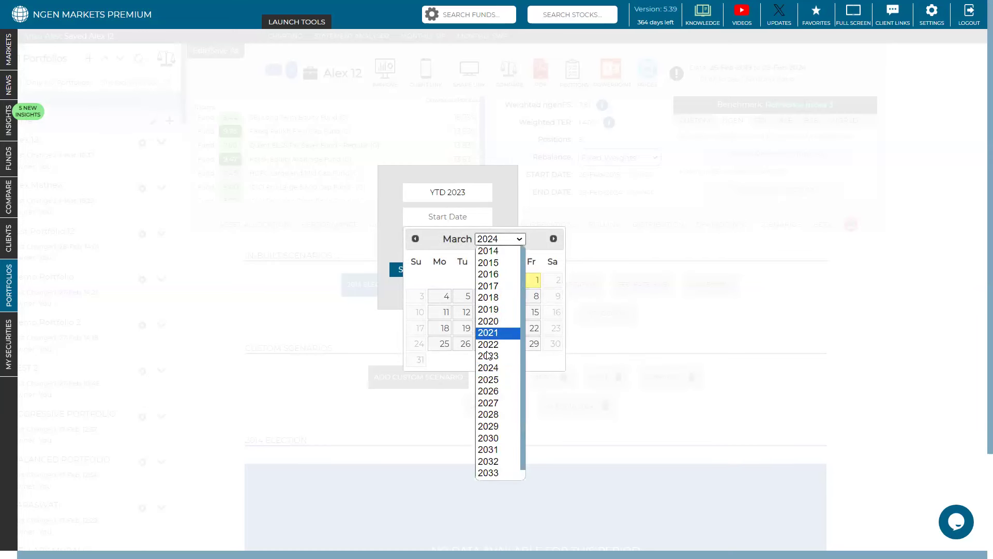
click(489, 356)
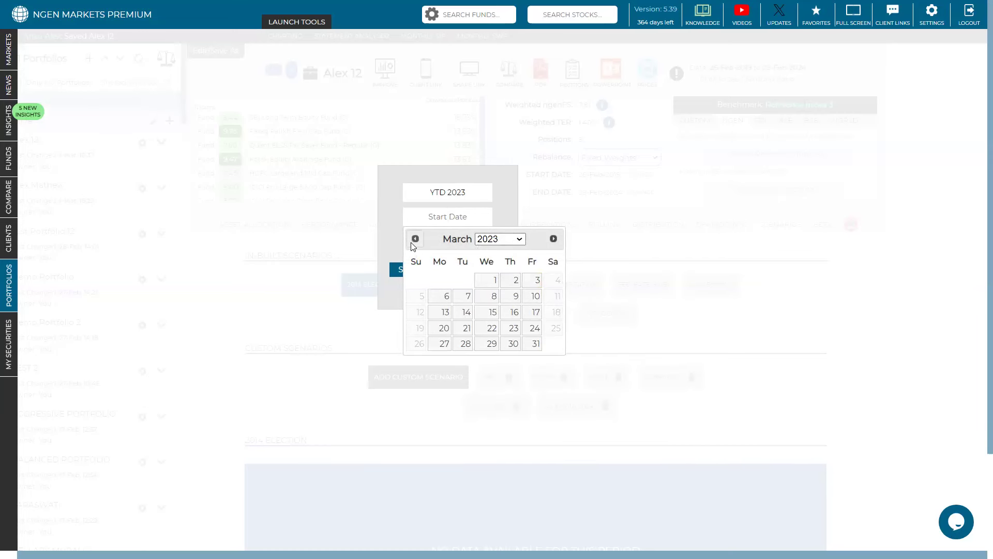
click(415, 239)
click(415, 238)
click(446, 282)
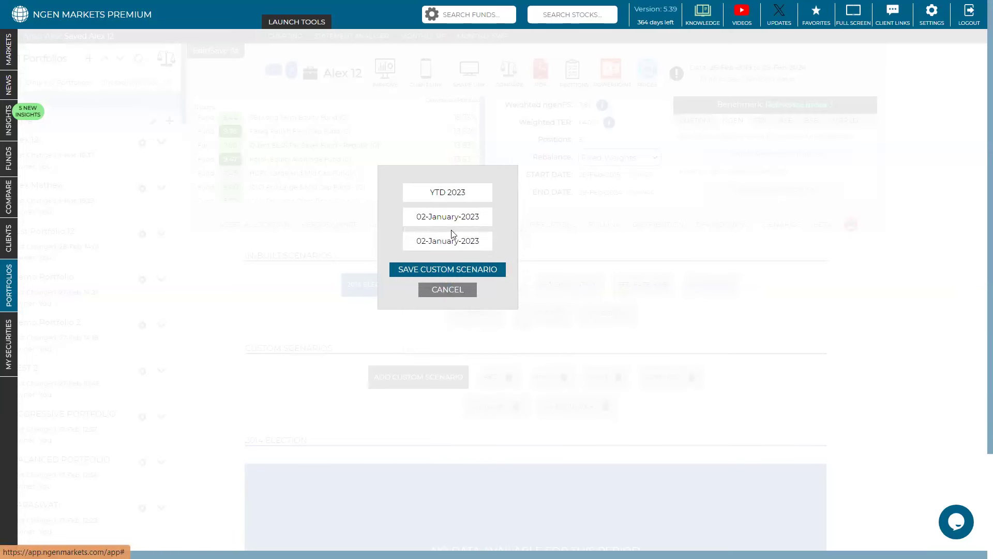
- Set the scenario's end date to 29 December 2023 and save it
click(451, 240)
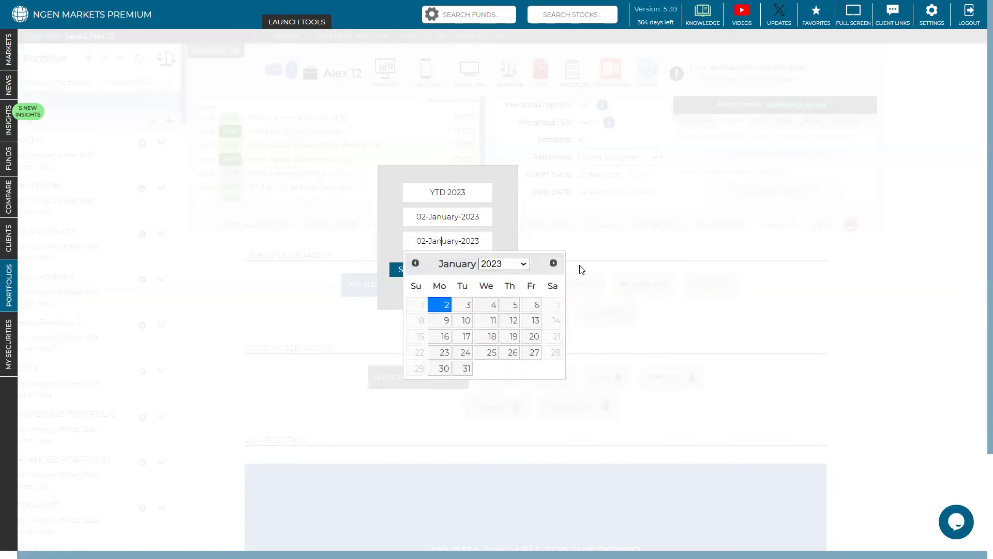
click(553, 263)
click(553, 263)
click(553, 263)
click(553, 263)
click(553, 263)
click(553, 263)
click(553, 263)
click(553, 263)
click(553, 263)
click(553, 263)
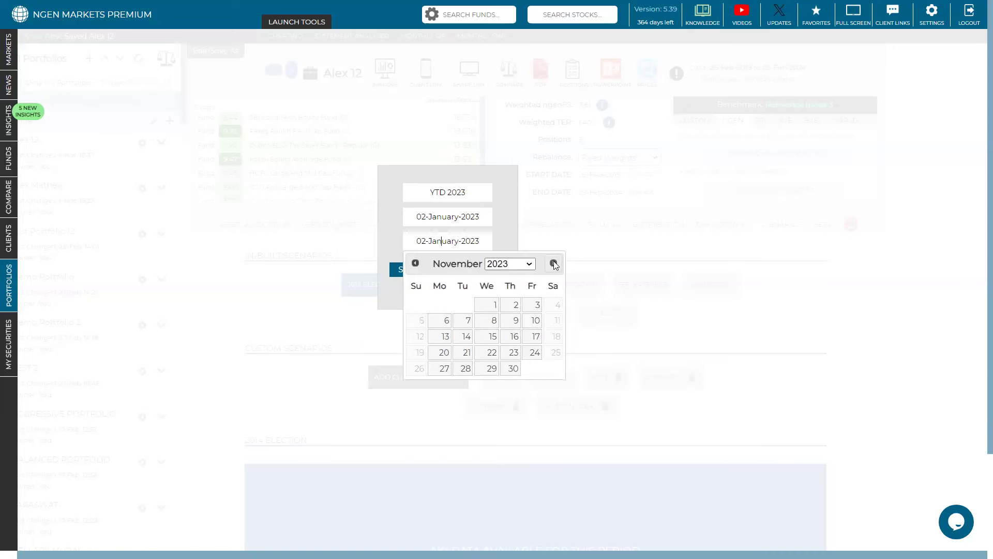
click(553, 263)
click(534, 368)
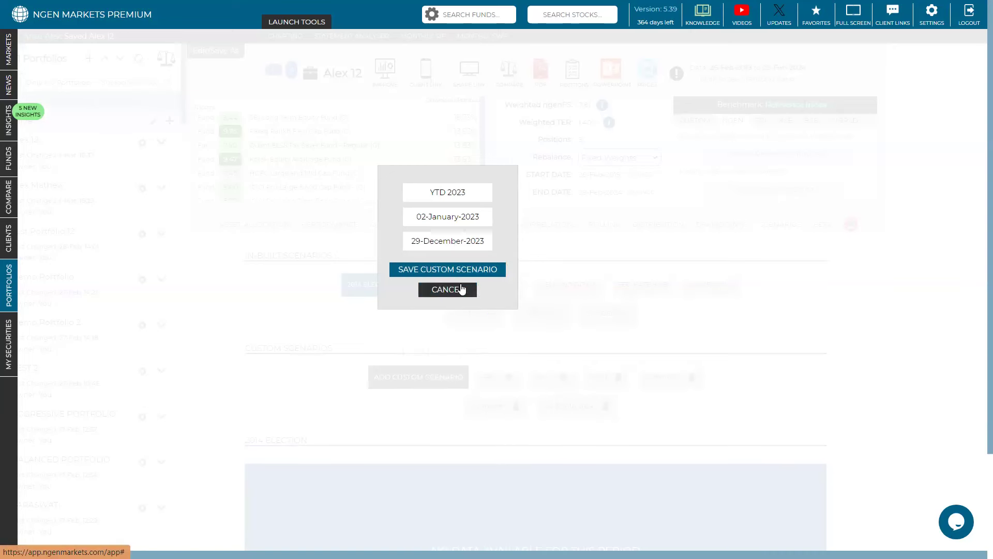
click(455, 270)
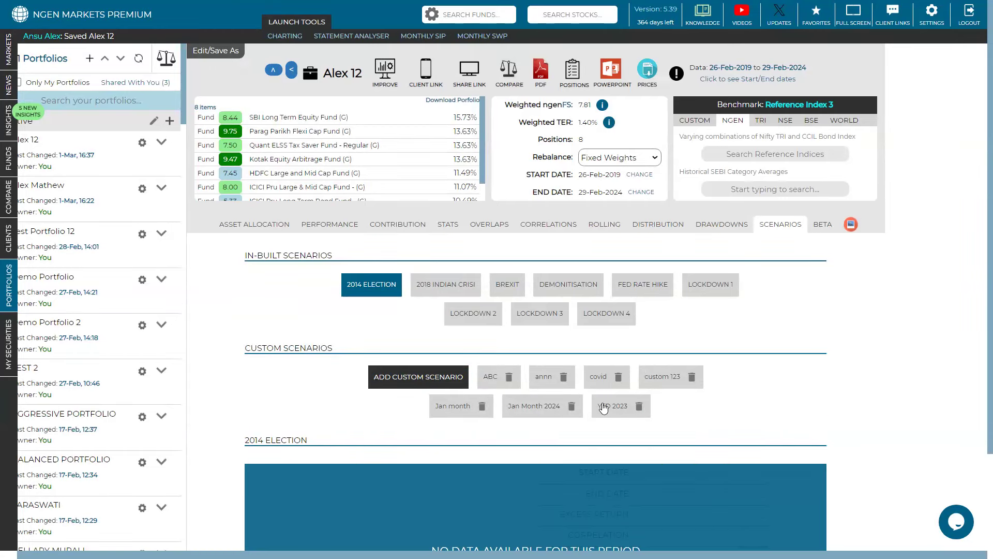
click(604, 408)
scroll(570, 409, down, 3)
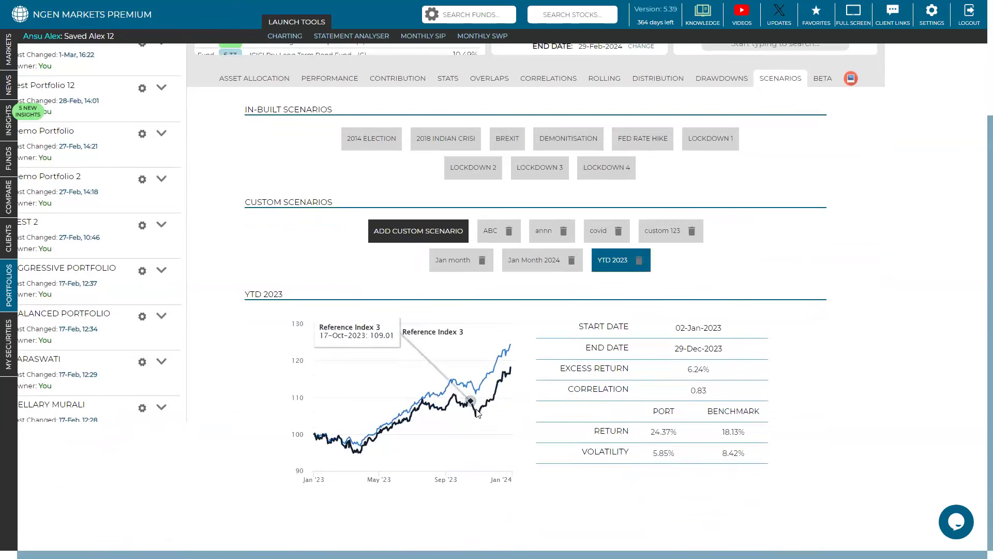
drag(674, 330, 721, 347)
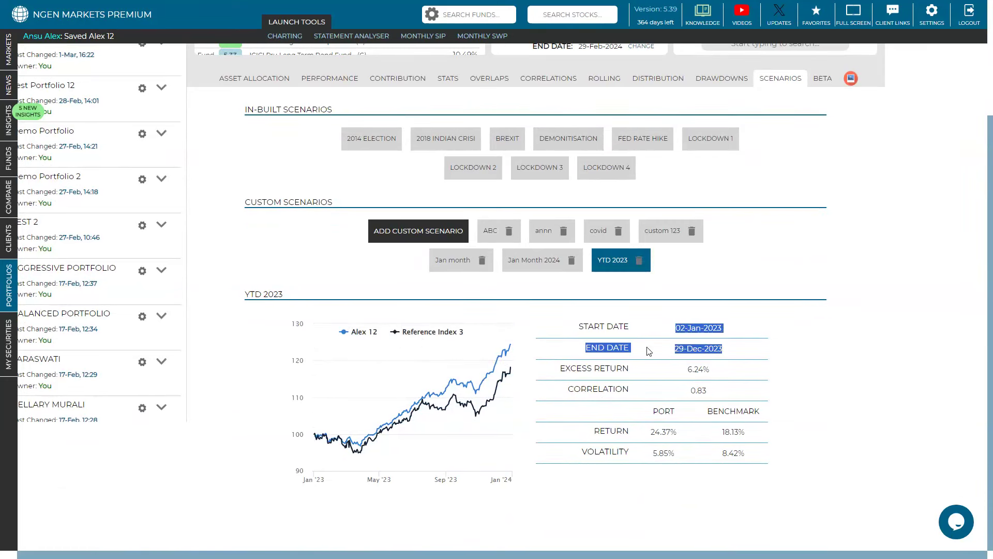
drag(285, 294, 246, 293)
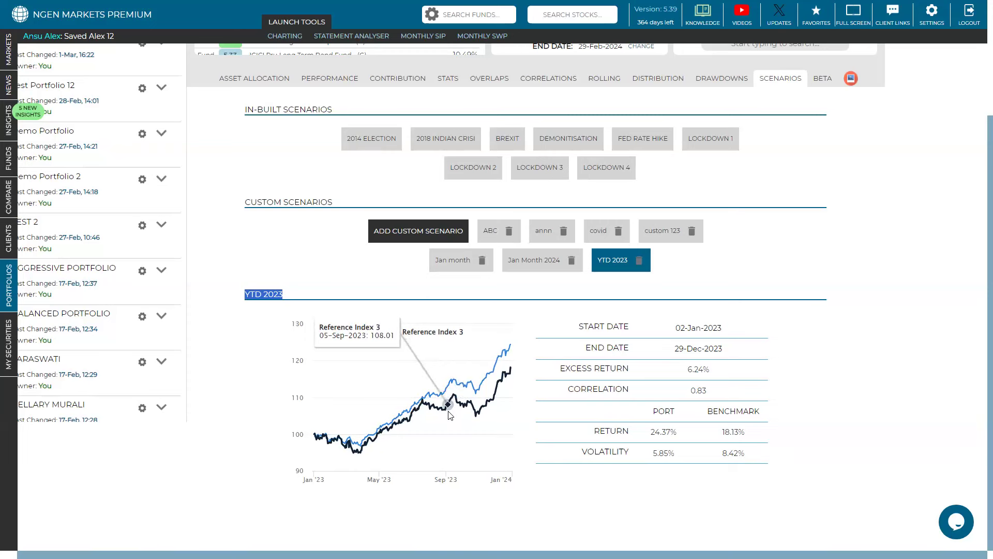
scroll(449, 415, up, 3)
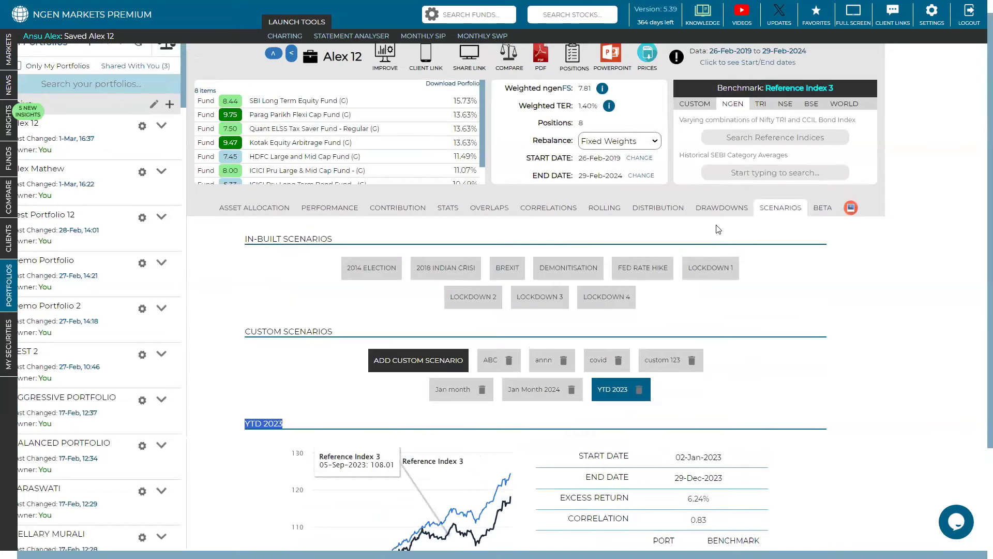
scroll(700, 286, down, 3)
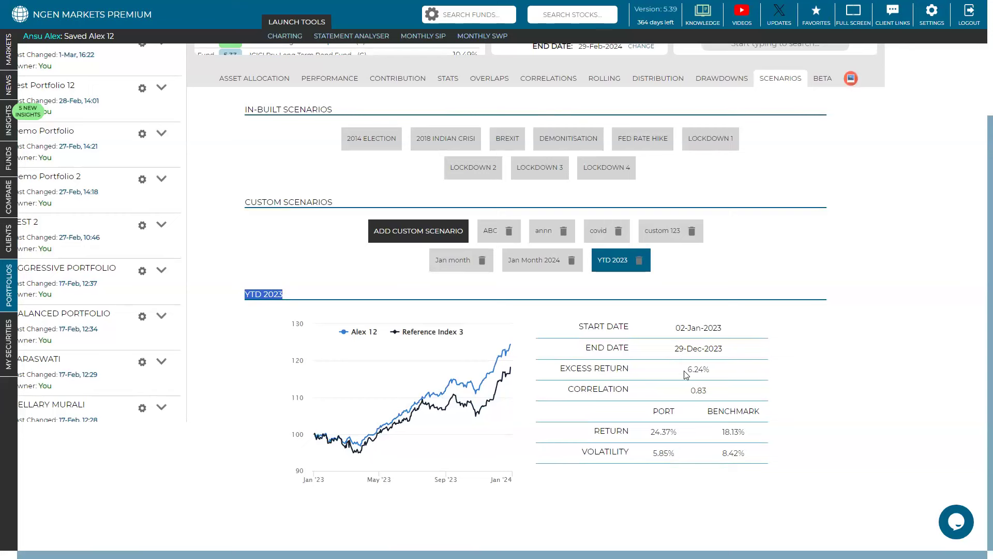
drag(686, 374, 711, 376)
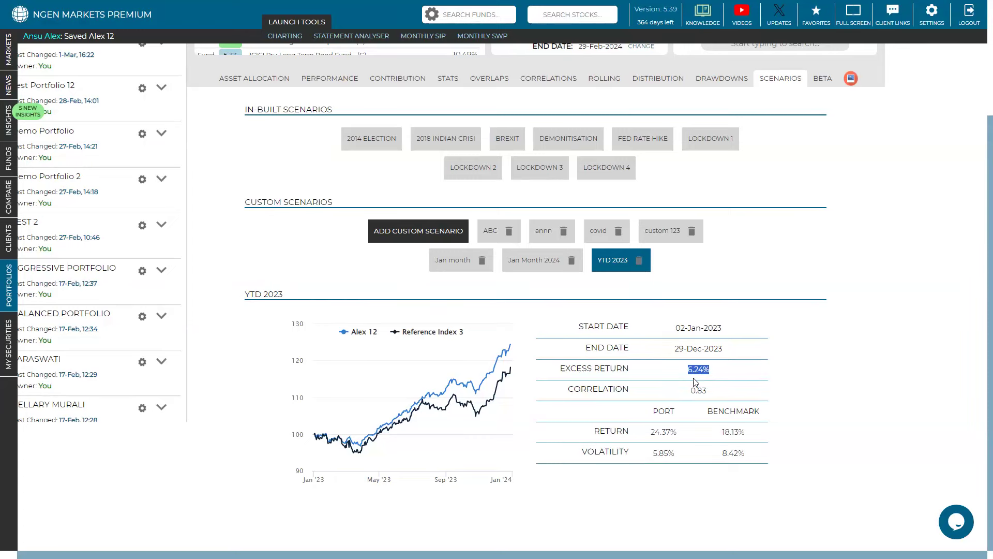
scroll(694, 382, up, 3)
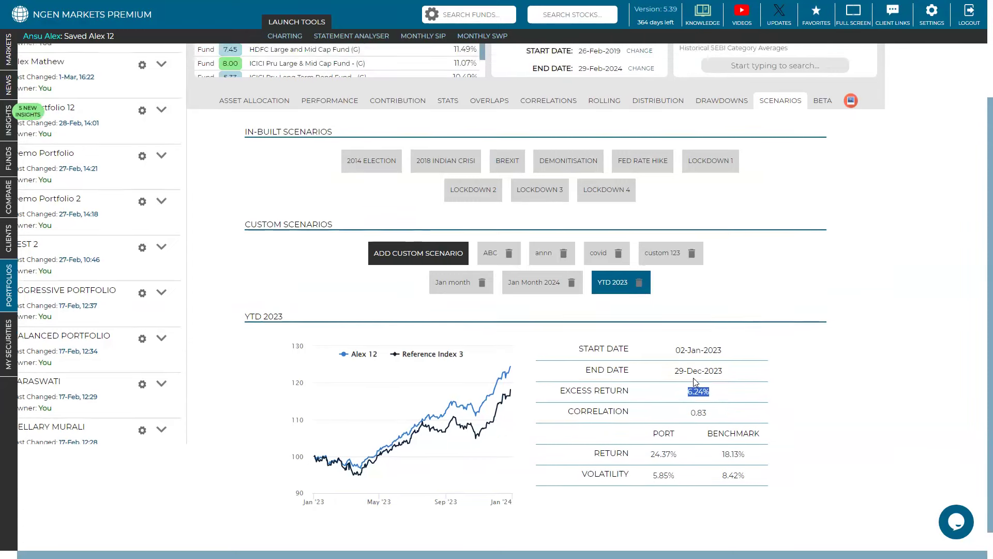
scroll(700, 286, up, 1)
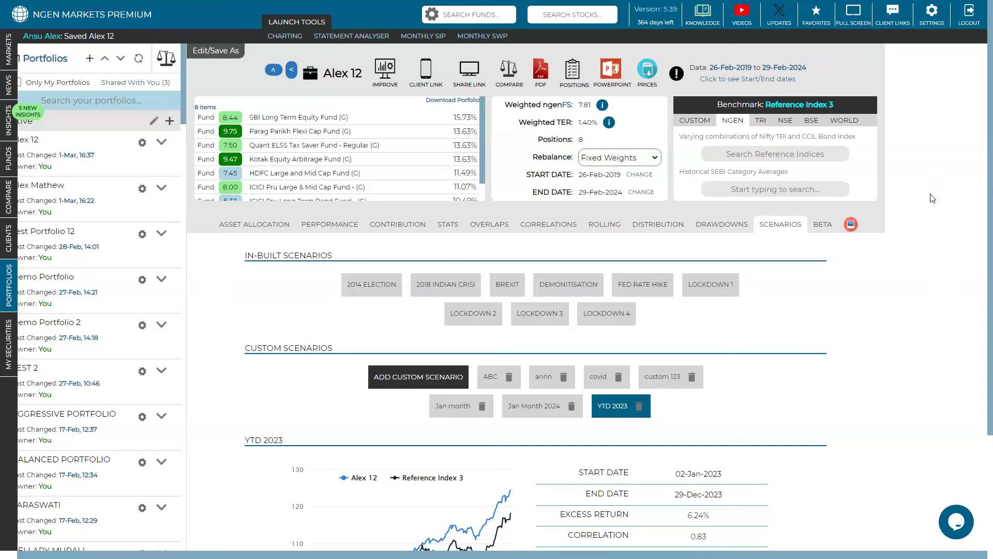
key(XF86AudioRaiseVolume)
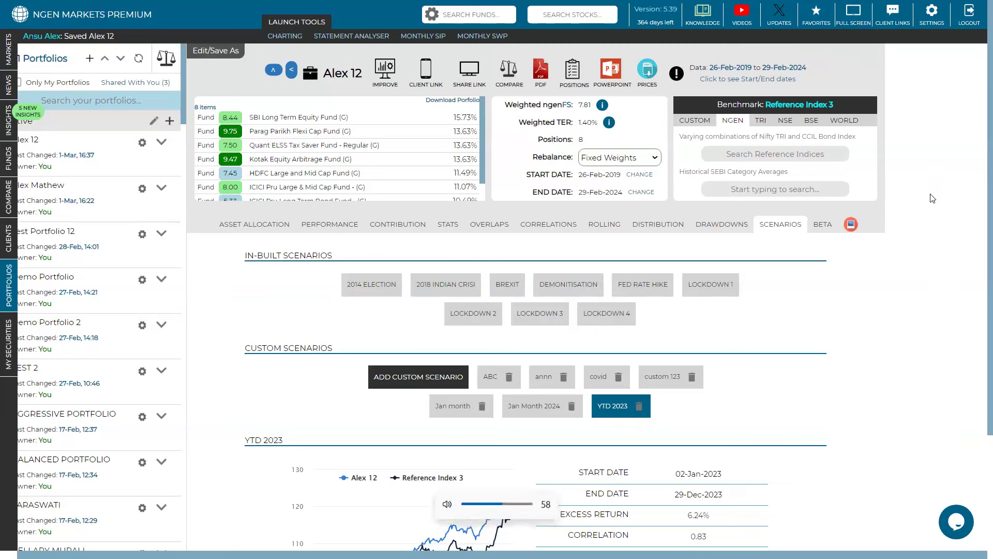
key(XF86AudioLowerVolume)
key(XF86AudioLowerVolume)
key(XF86AudioLowerVolume)
key(XF86AudioLowerVolume)
key(XF86AudioLowerVolume)
key(XF86AudioLowerVolume)
key(XF86AudioLowerVolume)
key(XF86AudioLowerVolume)
key(XF86AudioLowerVolume)
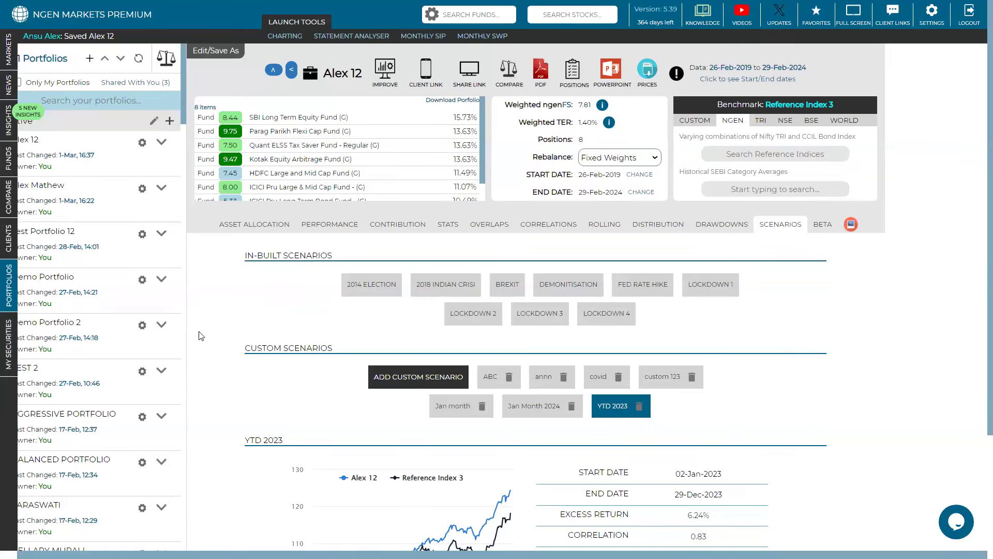
mouse_move(6, 266)
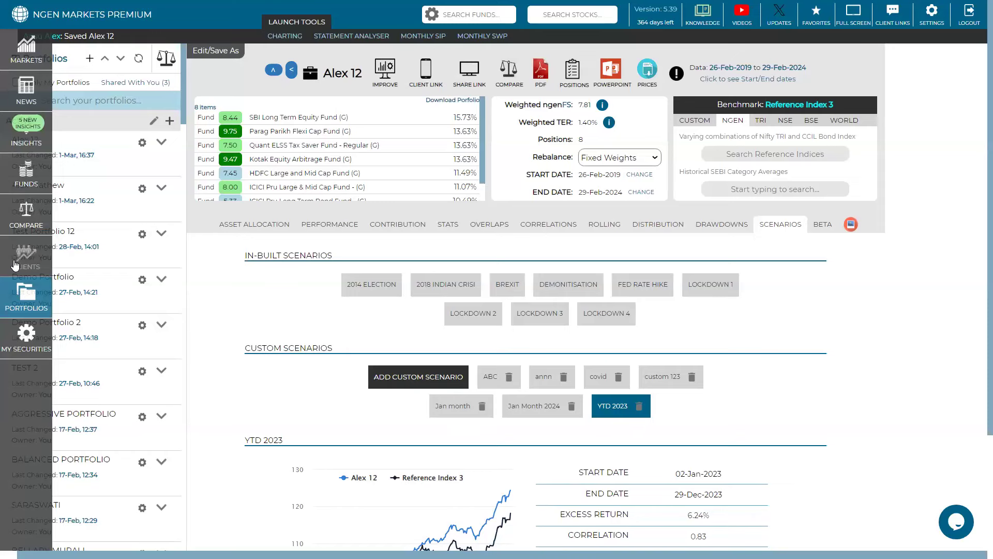
- Filter the asset allocation to Equity and show equity sectors, led by Banks at 9.70%
click(267, 230)
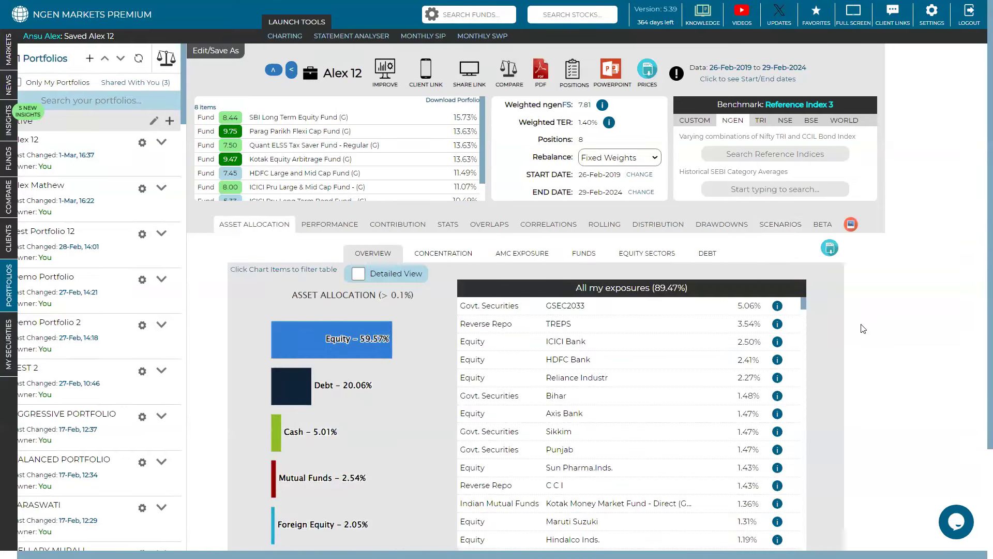
scroll(863, 328, down, 1)
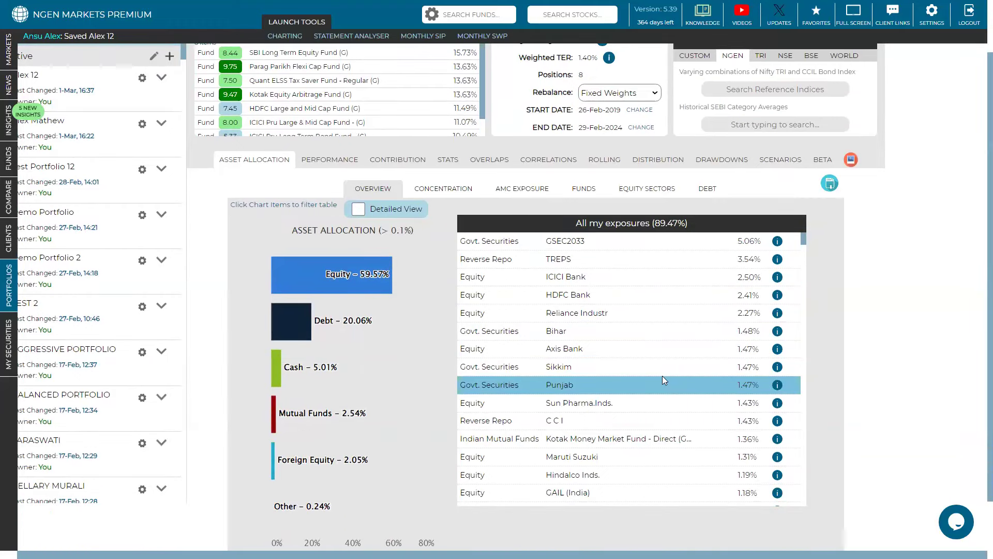
click(381, 284)
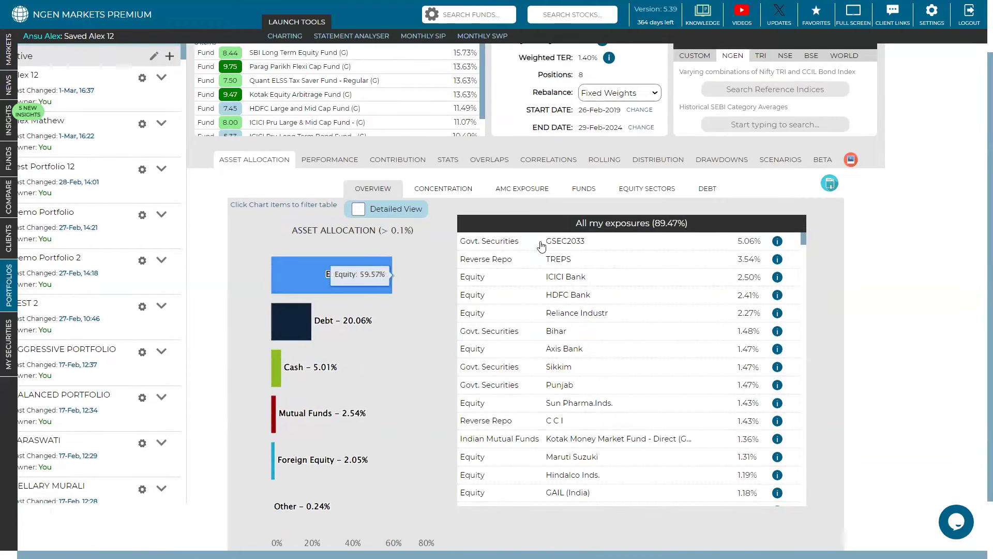
click(653, 190)
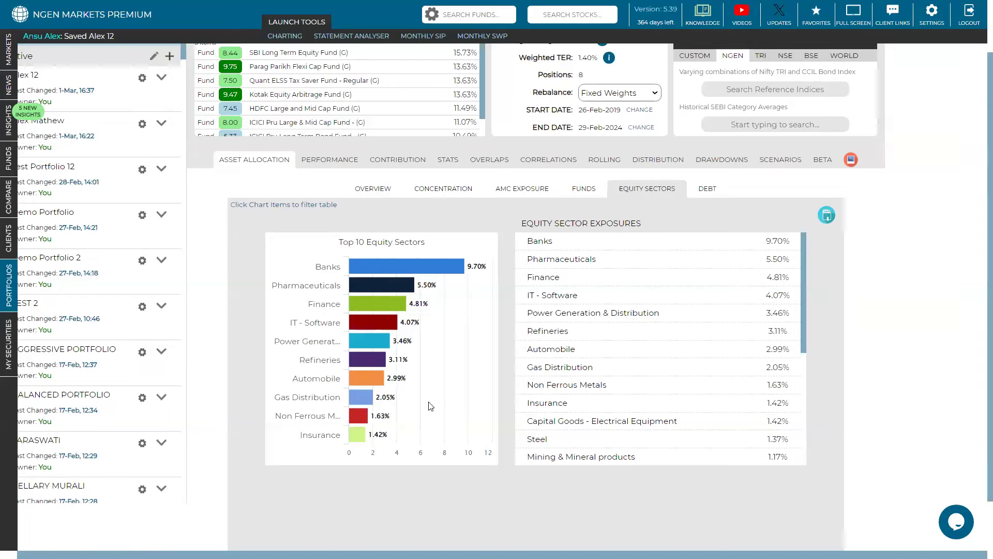
- Pick the Finance bar in Top 10 Equity Sectors and scroll its STOCKS IN 'Finance' table
click(396, 304)
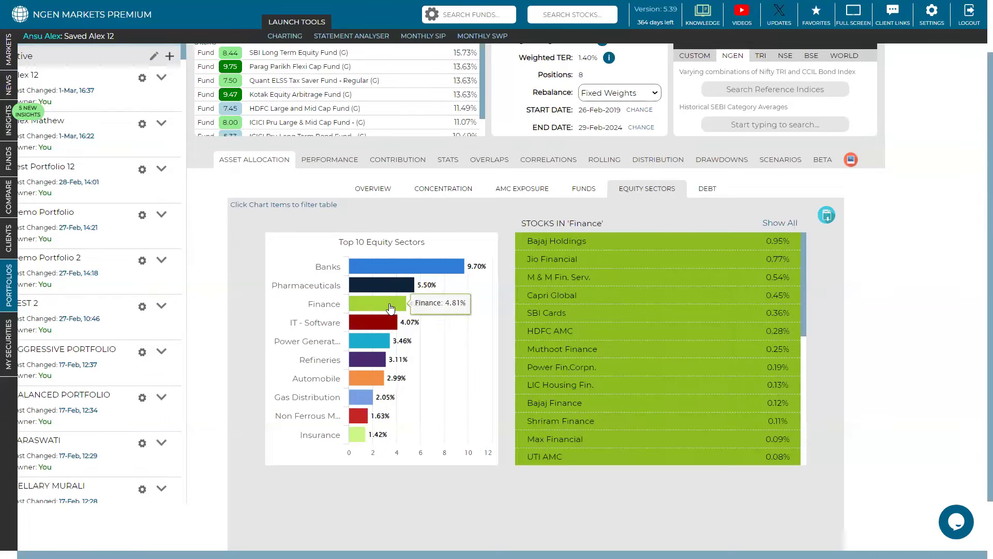
drag(568, 223, 605, 231)
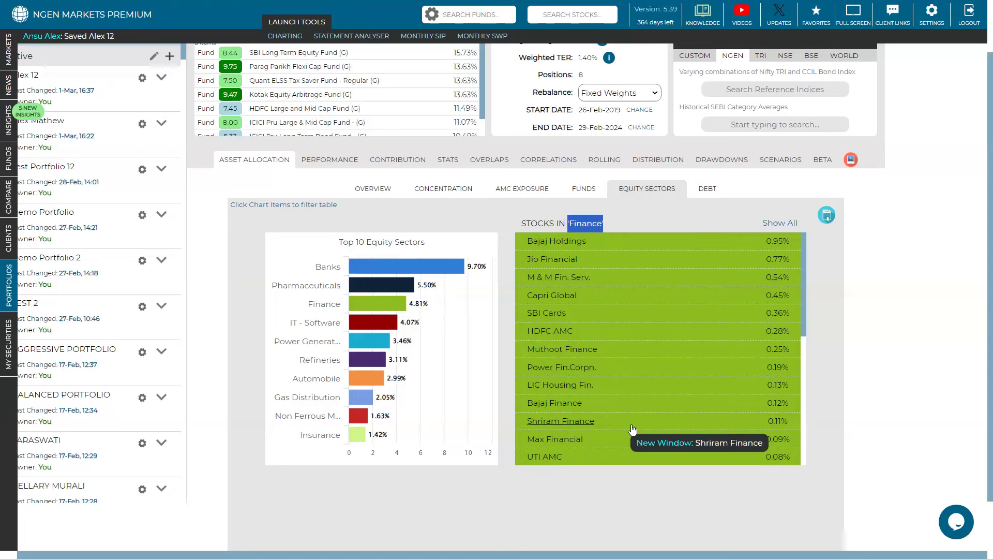
scroll(633, 429, down, 3)
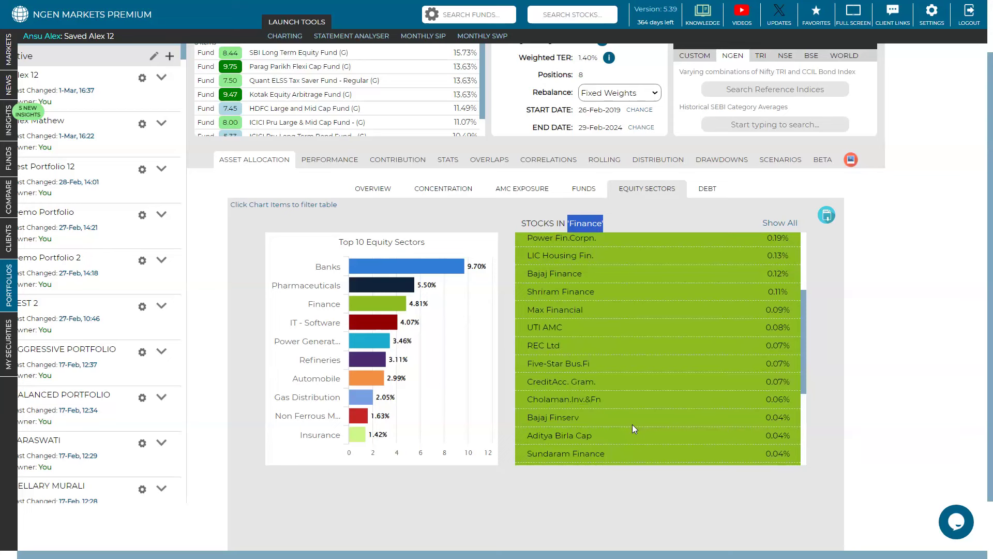
key(XF86AudioLowerVolume)
key(XF86AudioLowerVolume)
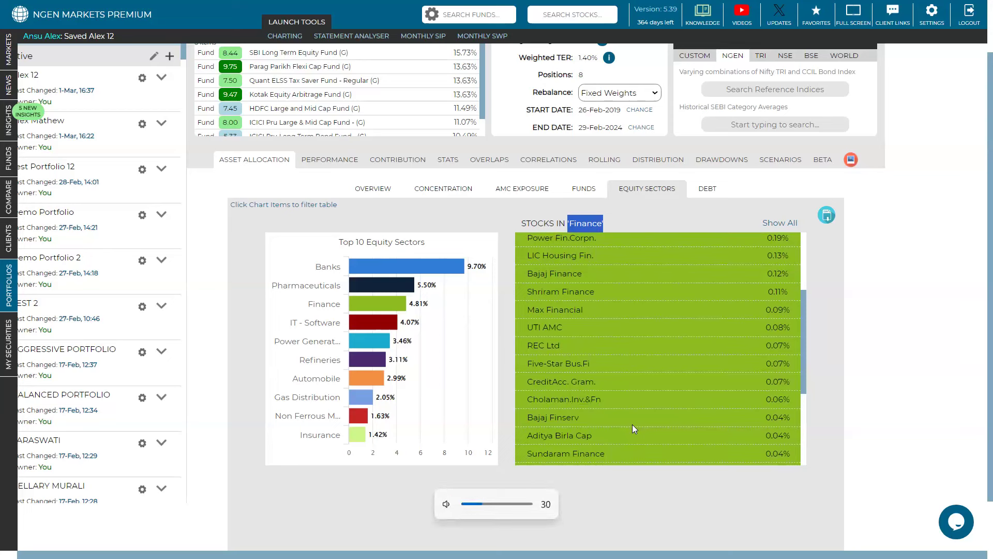
mouse_move(452, 276)
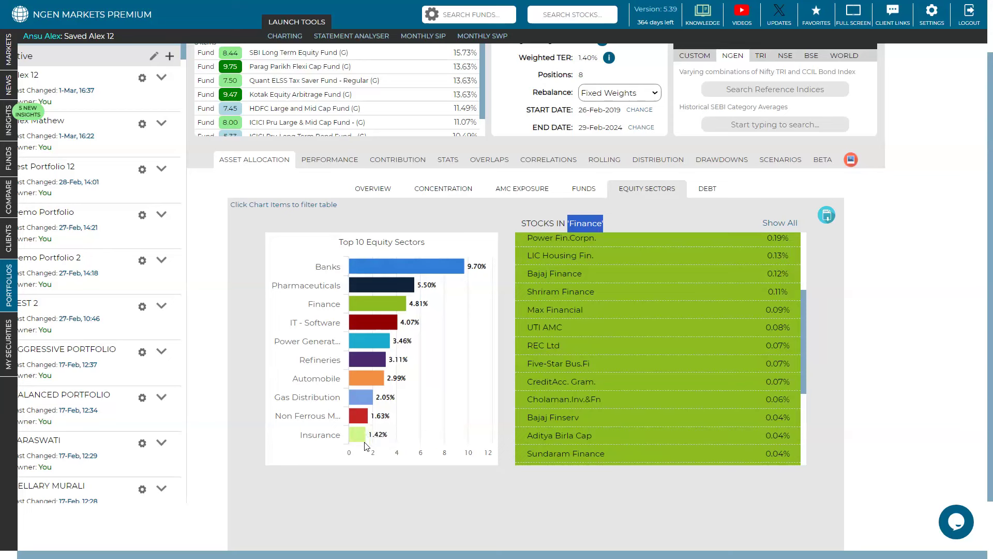
mouse_move(366, 443)
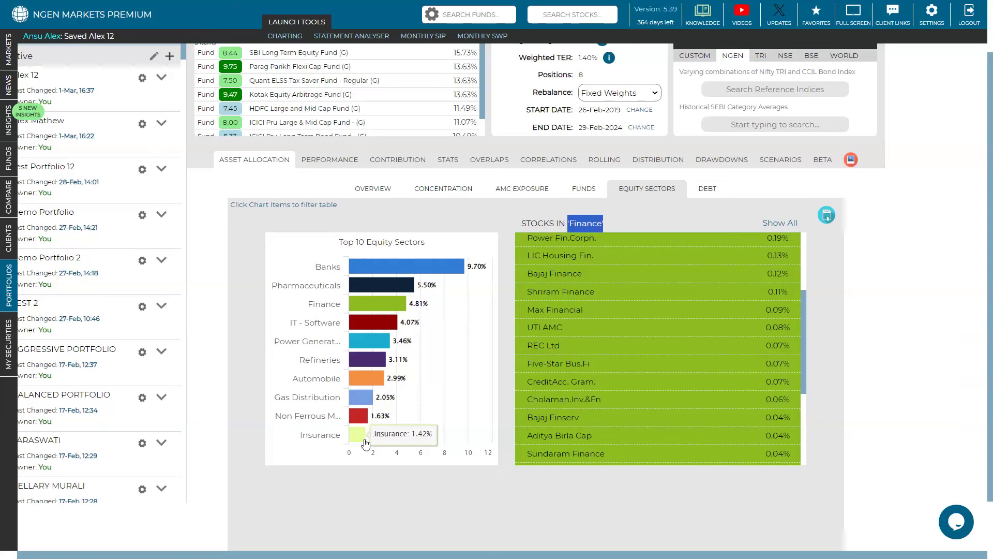
- Open the Concentration view and show the market-cap pie 'as % of Equity exposure'
click(460, 187)
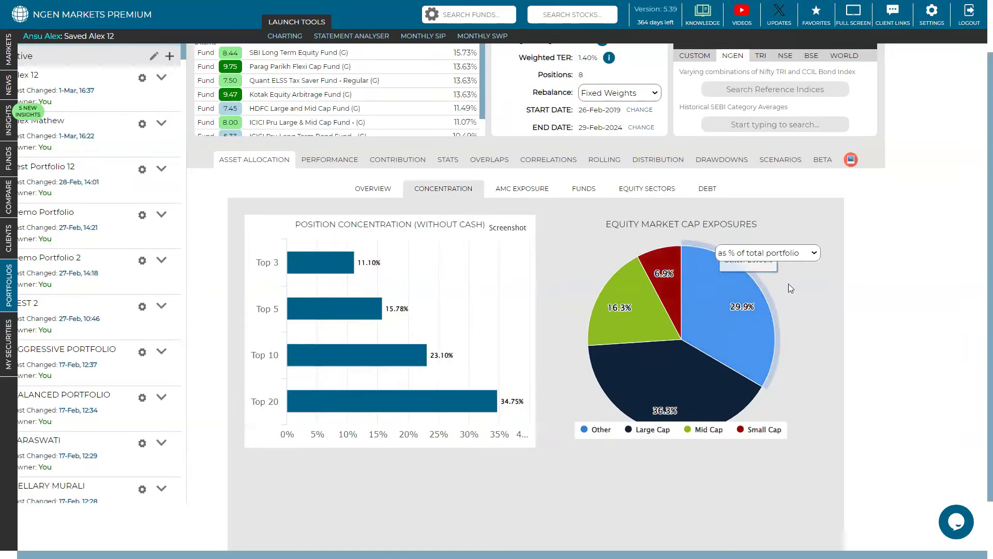
mouse_move(749, 325)
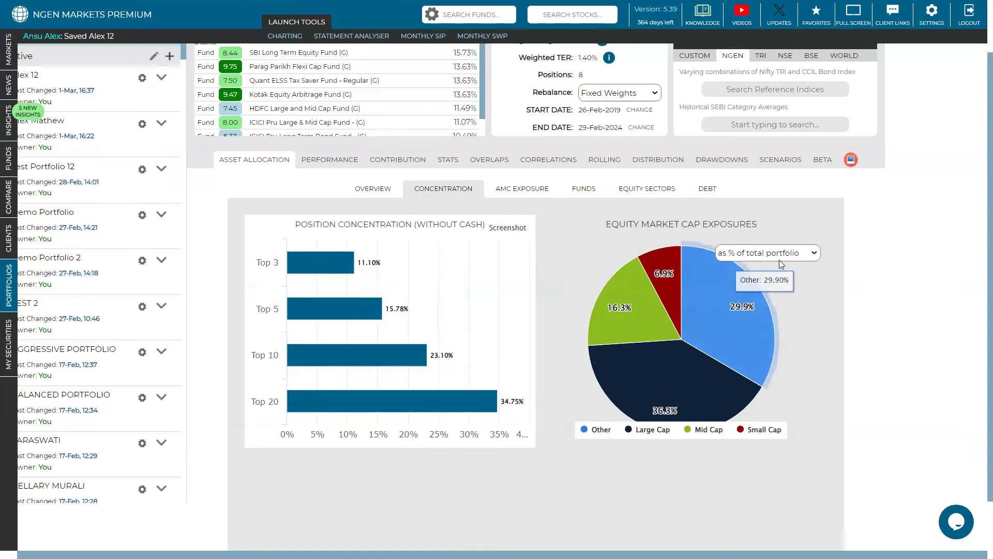
click(812, 253)
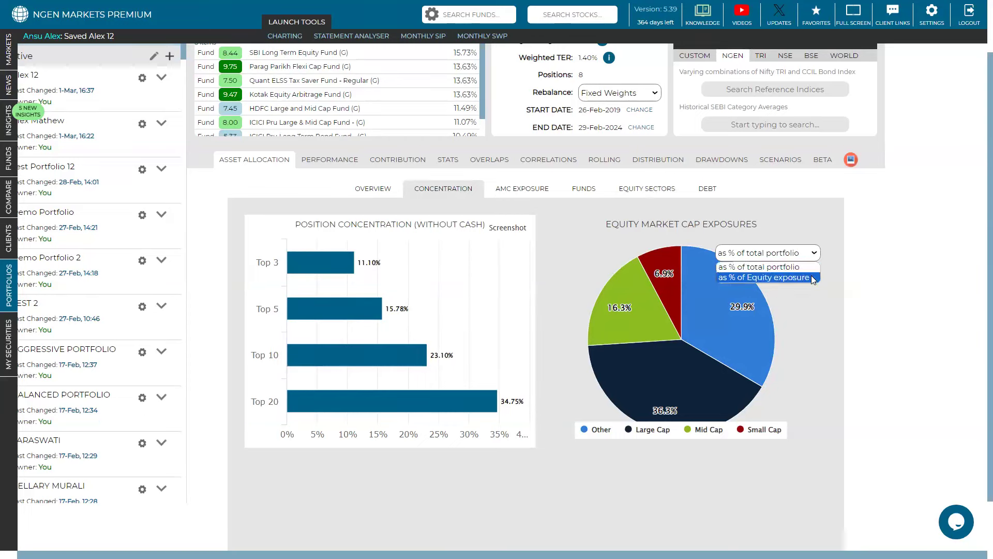
click(811, 277)
- Switch the market-cap breakdown back to 'as % of total portfolio'
mouse_move(762, 327)
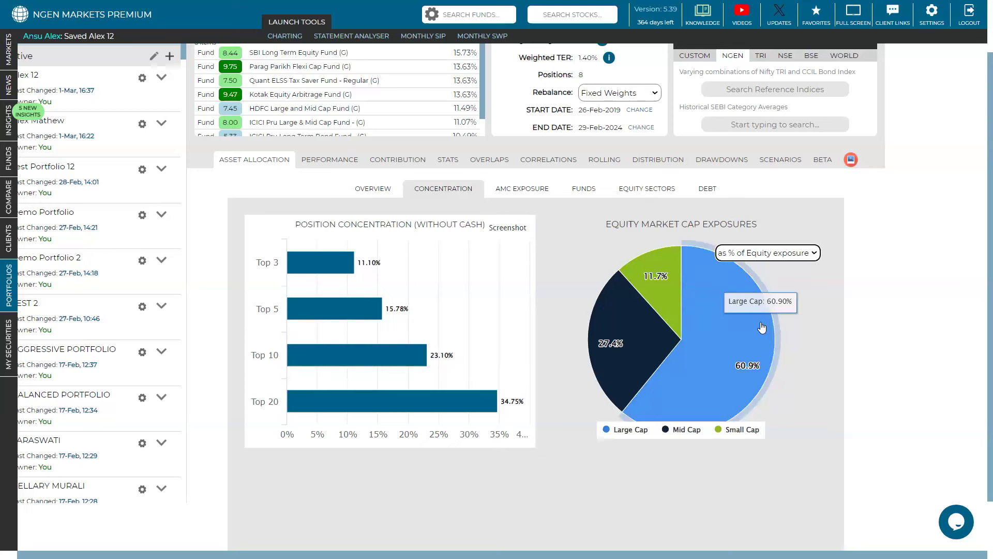
mouse_move(661, 342)
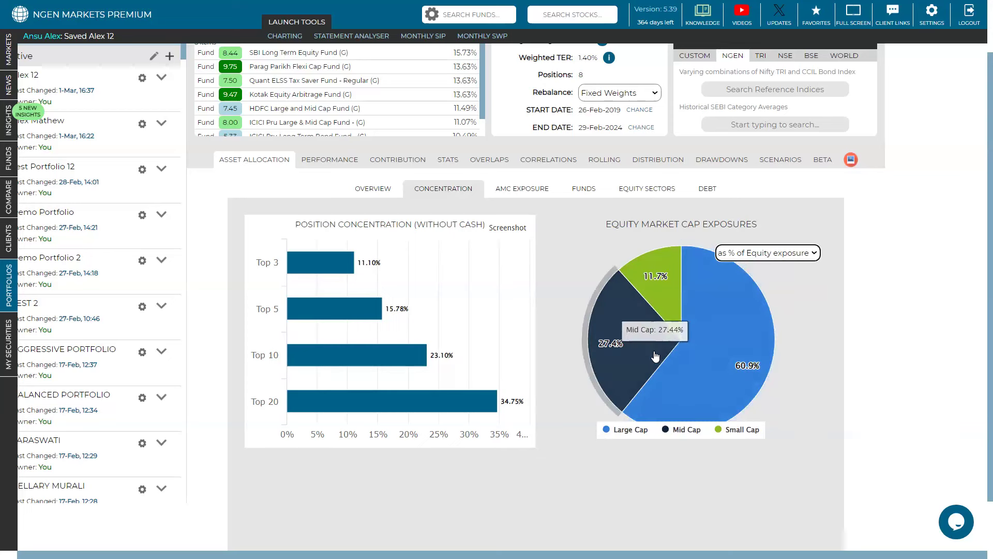
mouse_move(663, 305)
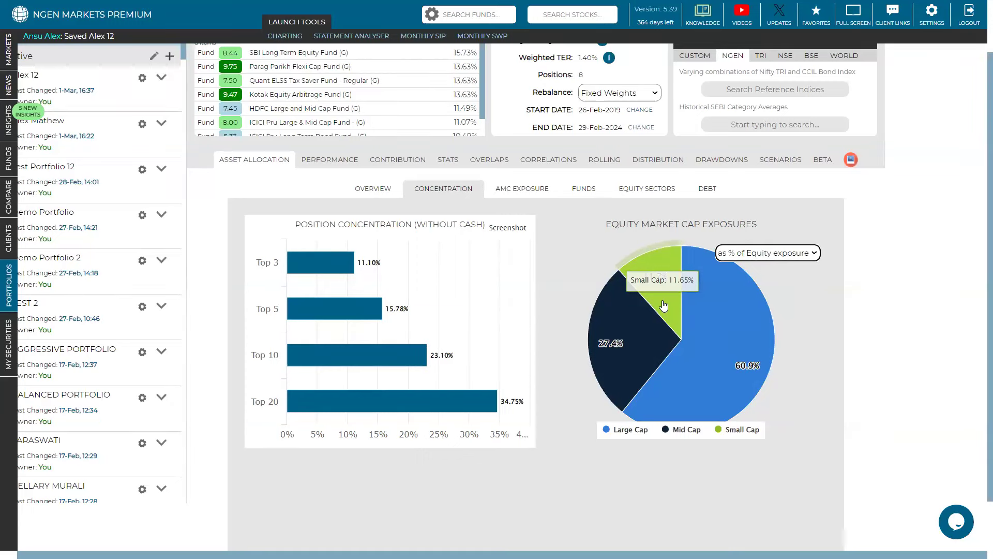
click(808, 256)
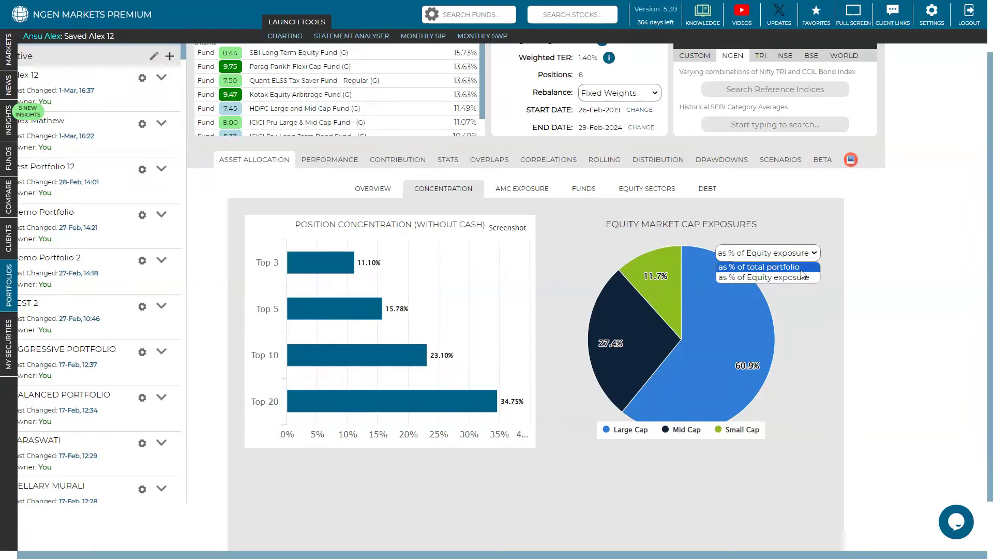
click(802, 269)
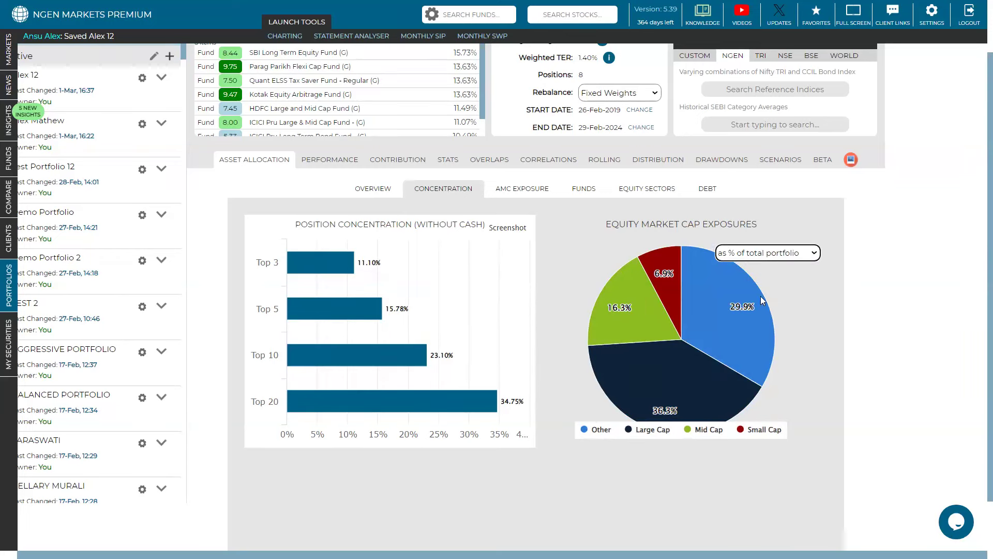
mouse_move(740, 314)
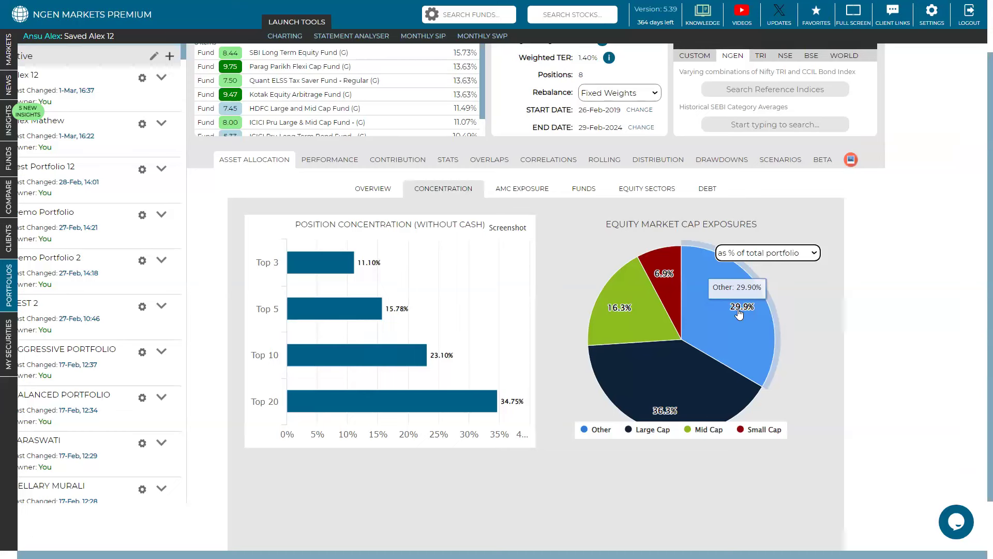
mouse_move(620, 267)
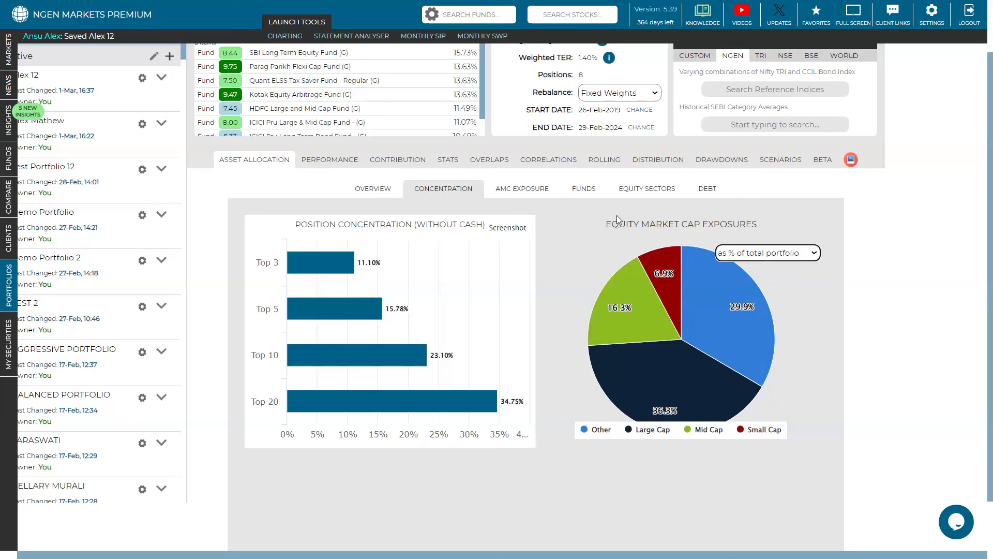
mouse_move(4, 284)
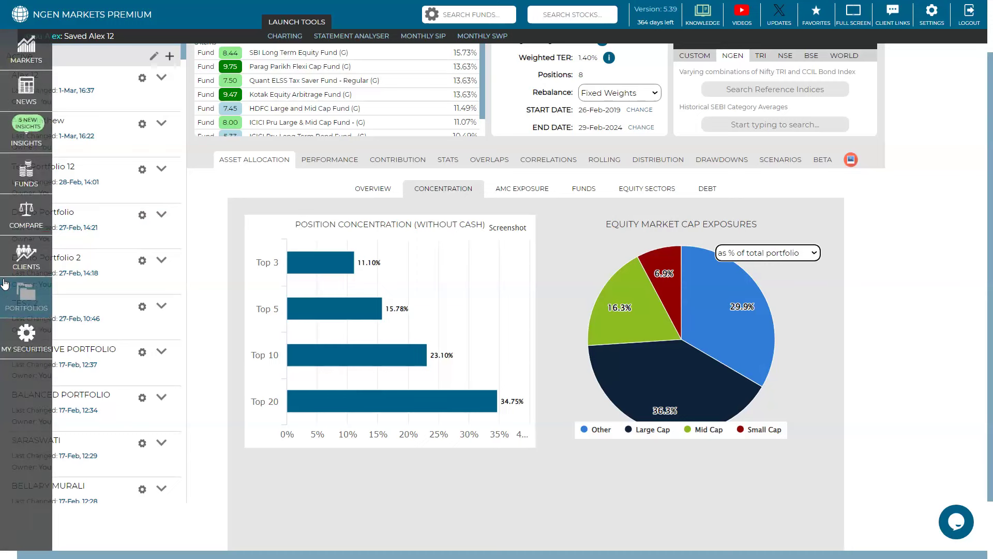
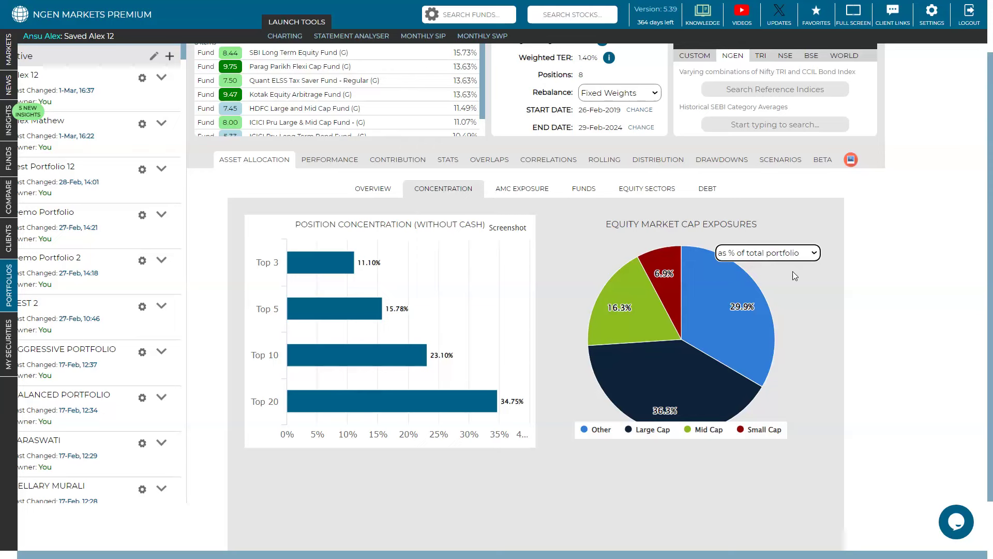
- Start an empty new portfolio, closing the Load ISINs from Excel paste dialog without importing
scroll(108, 310, up, 1)
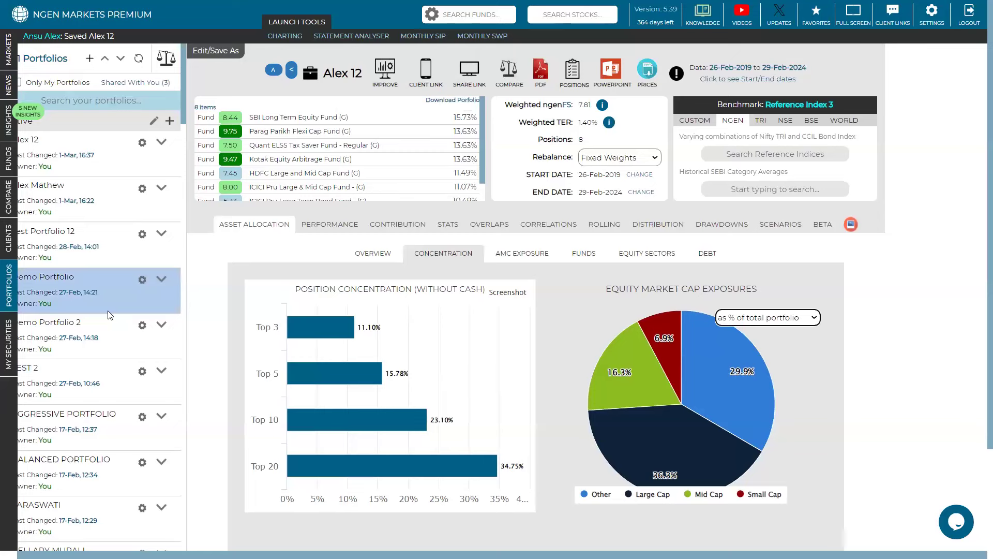
mouse_move(14, 253)
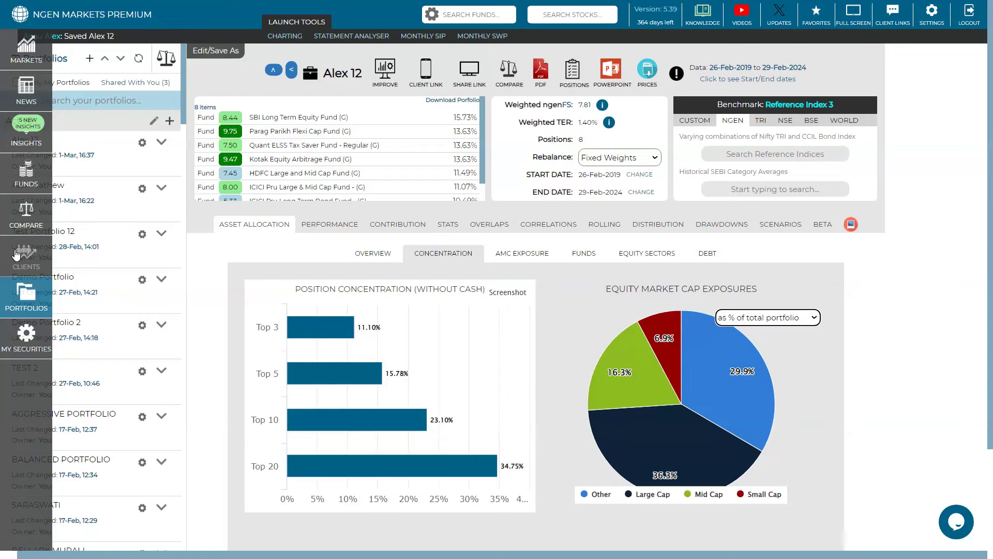
click(90, 59)
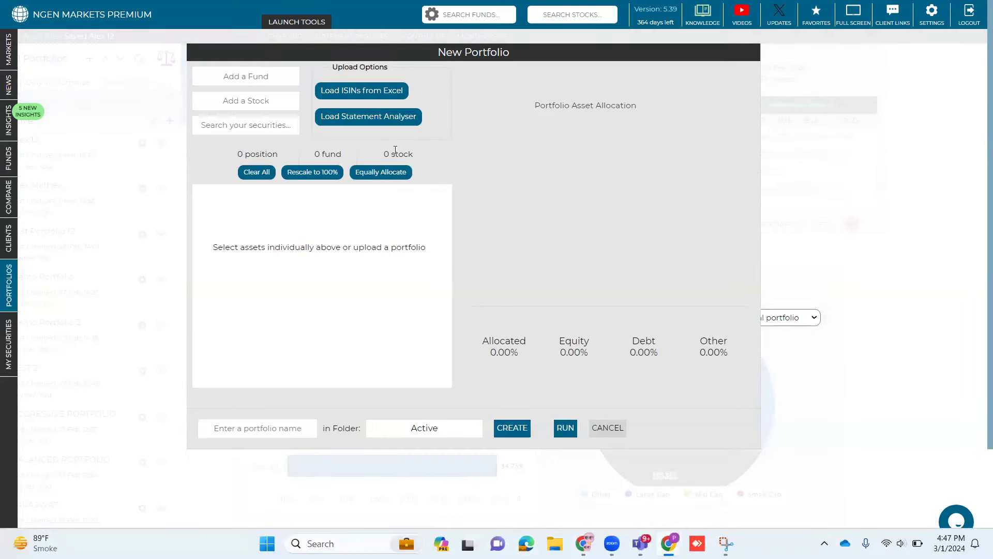
click(384, 96)
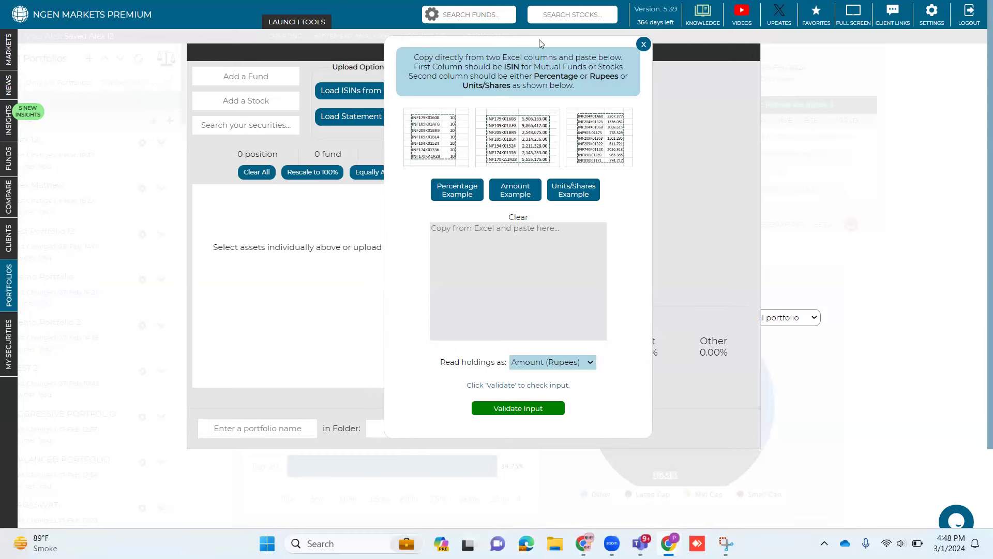
click(644, 44)
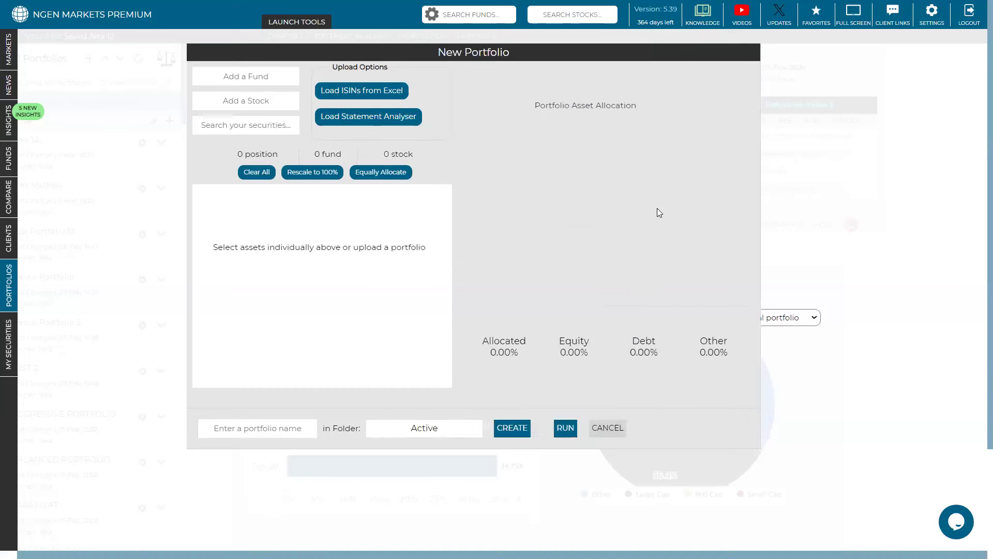
- Cancel the empty New Portfolio to return to Alex 12's concentration analysis
click(609, 428)
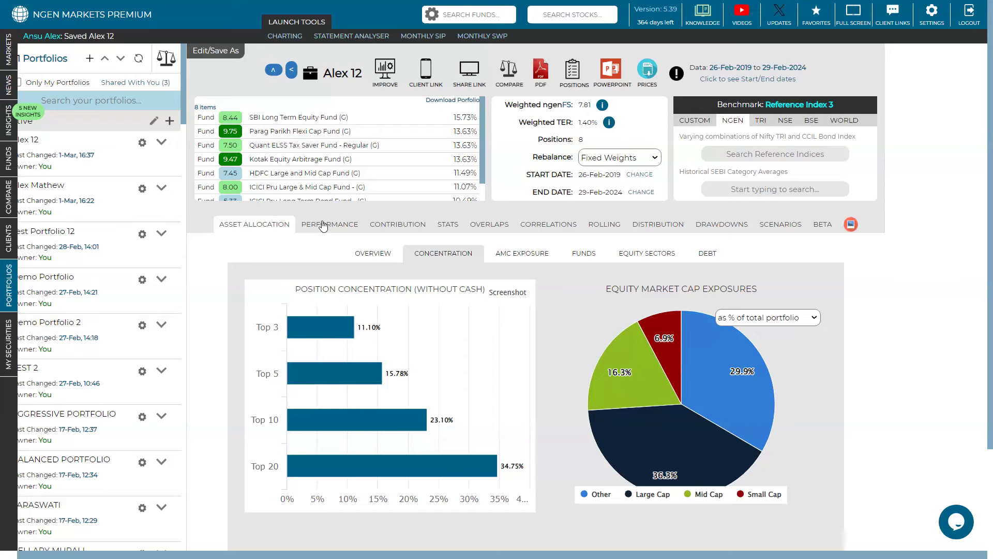
- Switch Alex 12 to the Performance view against Reference Index 3
click(323, 226)
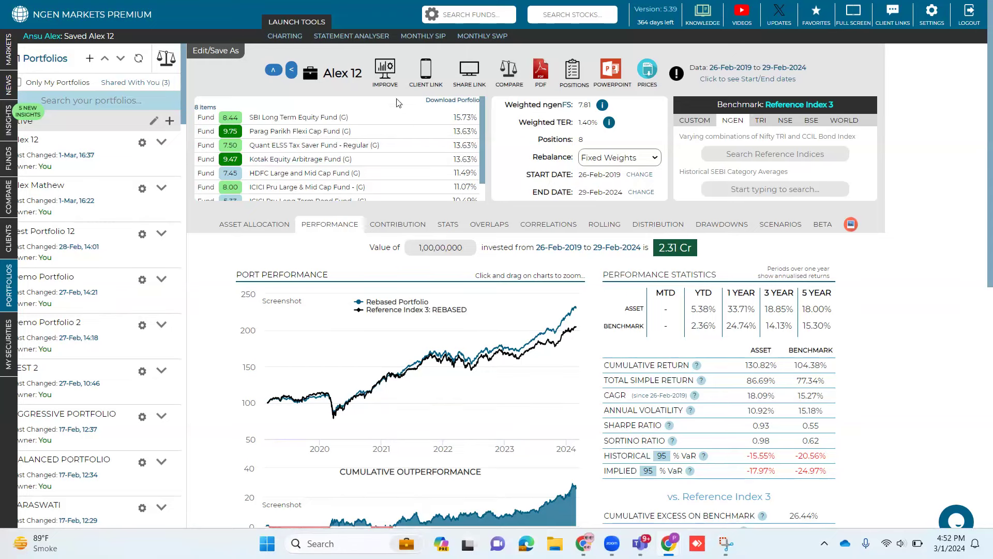
click(380, 82)
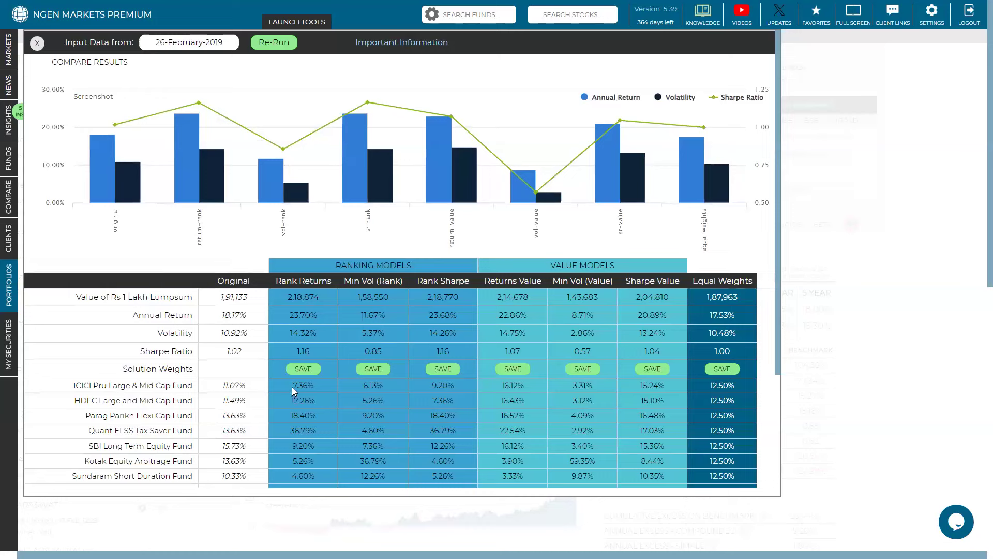
drag(306, 390, 315, 460)
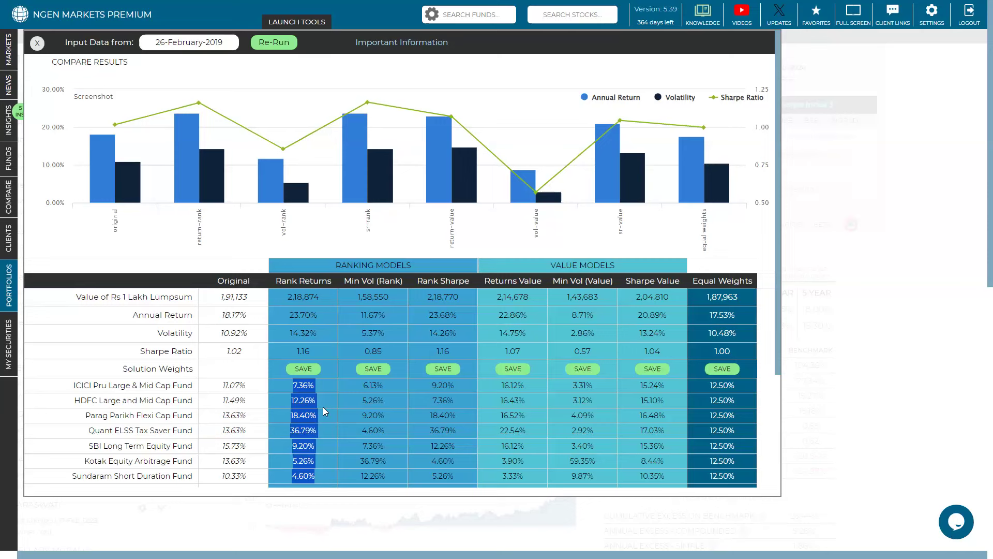
drag(299, 281, 335, 287)
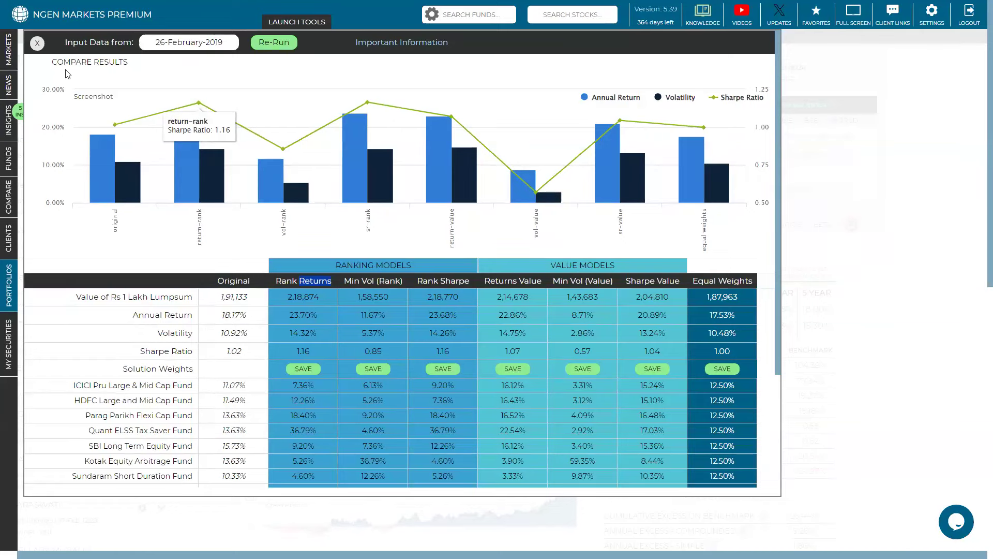
click(37, 44)
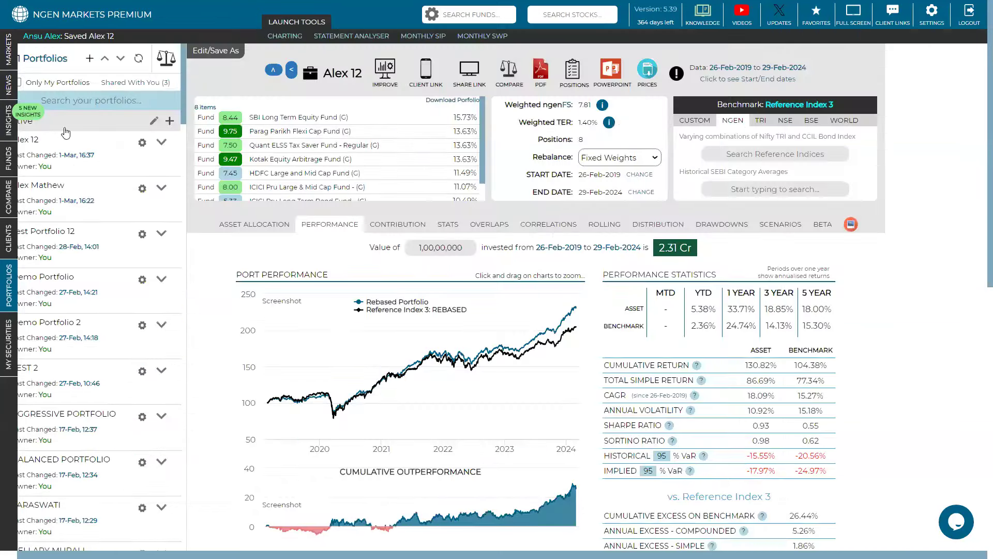
- Import the Percentage Example ISINs into a new portfolio, reading holdings as Percentage
click(89, 60)
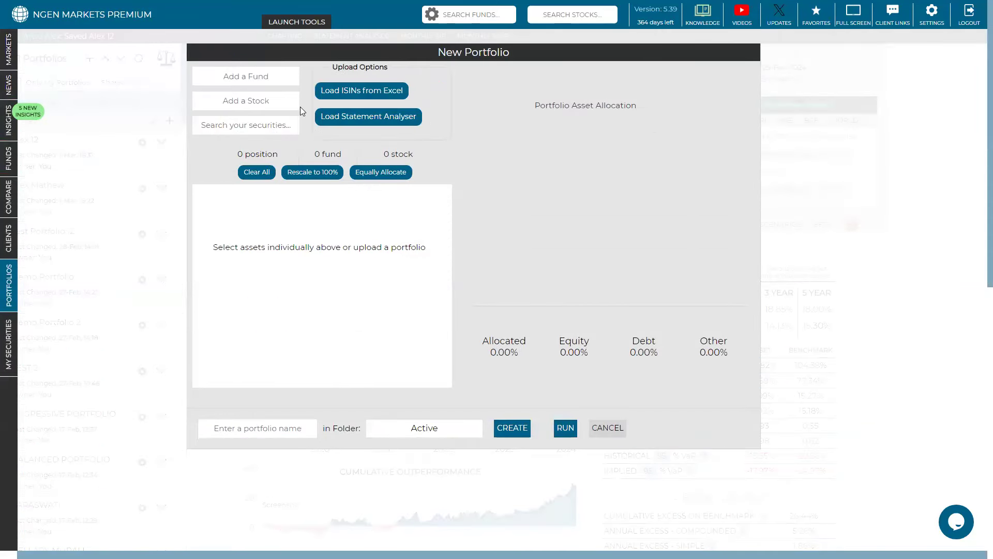
click(331, 99)
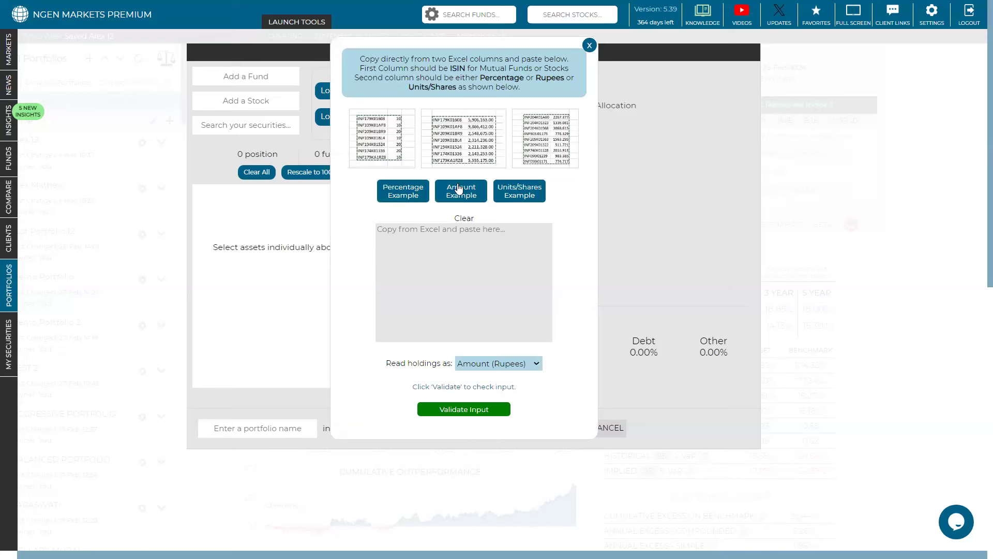
click(409, 190)
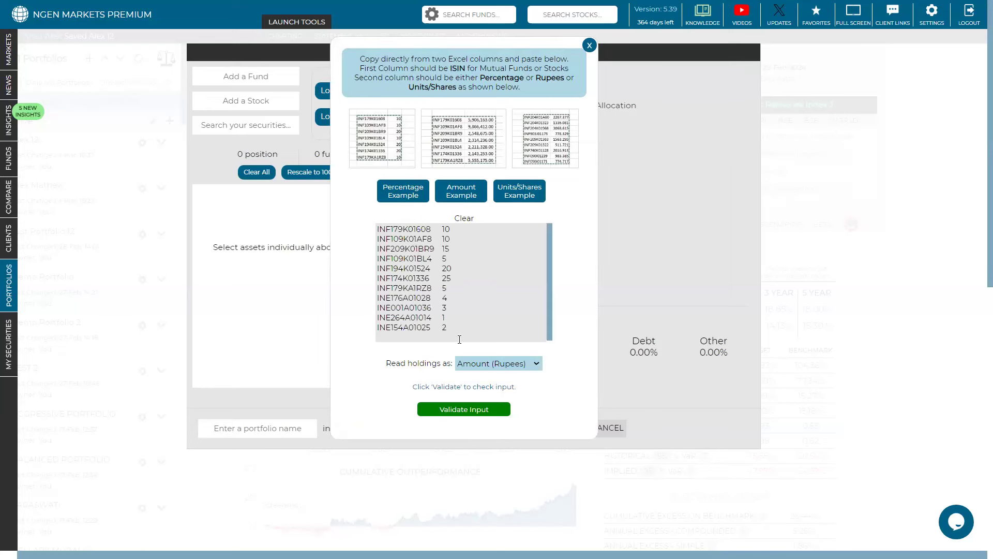
click(476, 368)
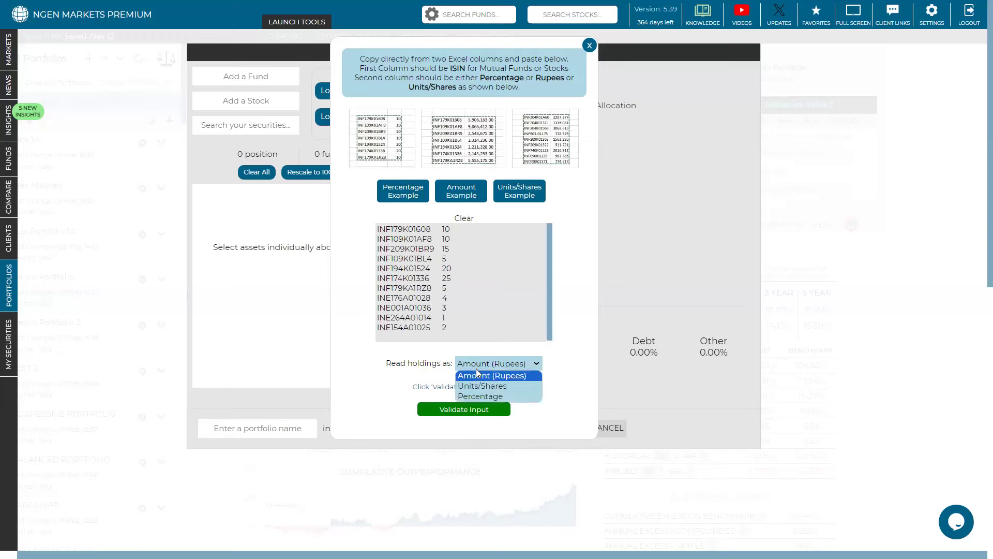
click(483, 397)
click(481, 408)
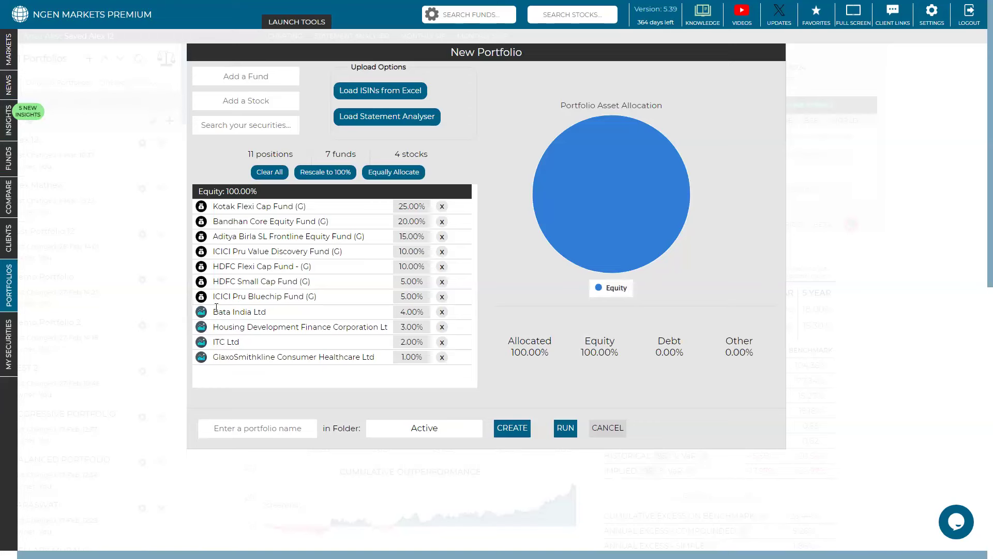
- Review the stock weights such as Bata India and ITC, and run the new portfolio's analysis
drag(213, 312, 317, 357)
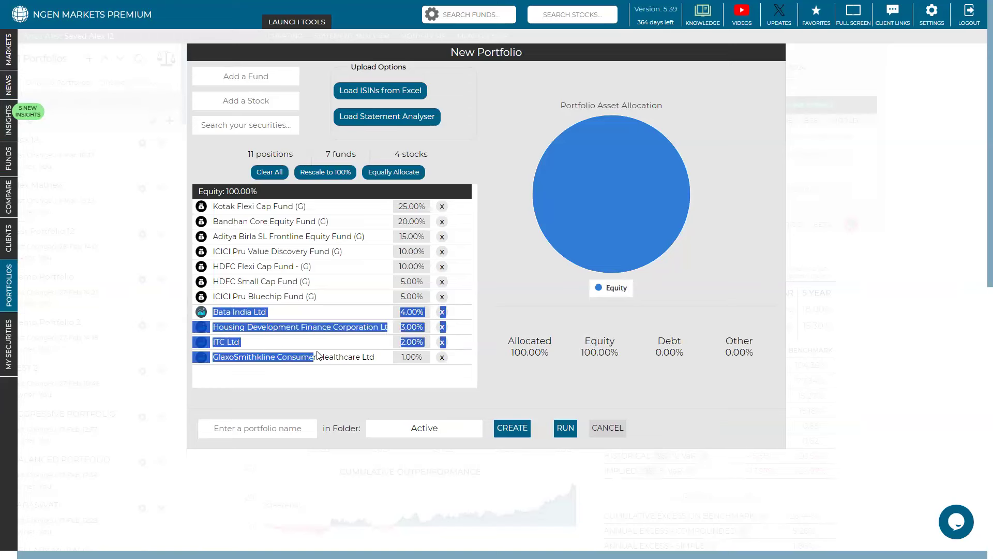
click(270, 381)
drag(215, 313, 266, 314)
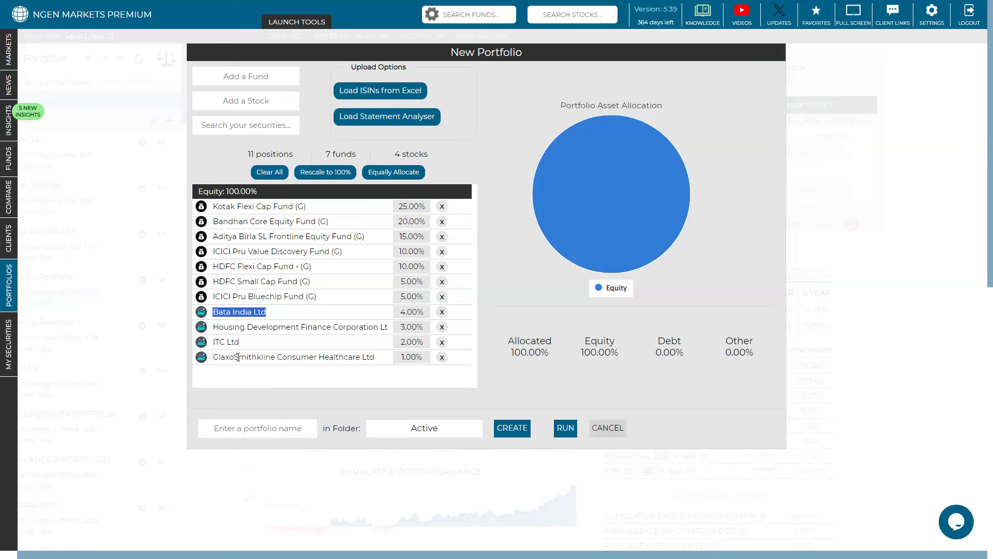
drag(209, 342, 243, 345)
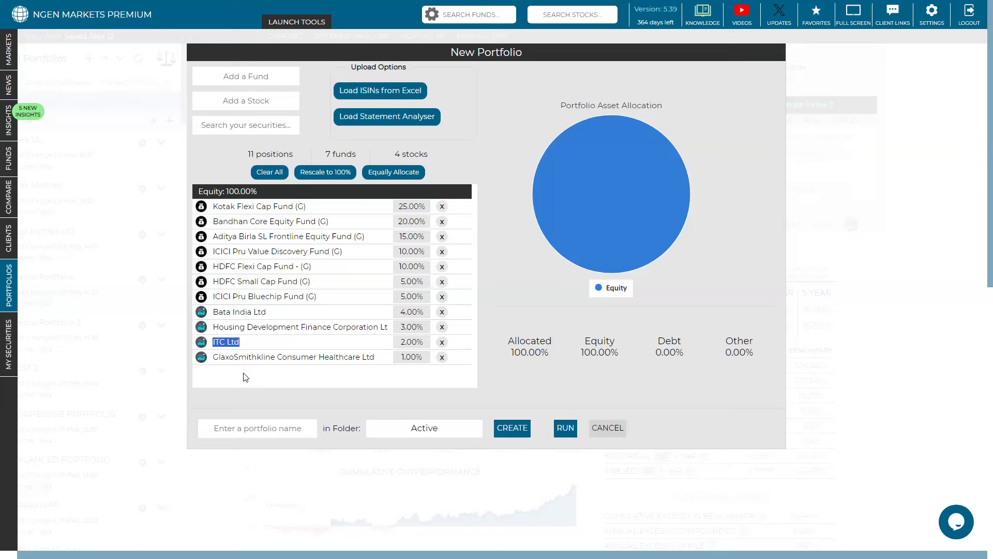
click(559, 434)
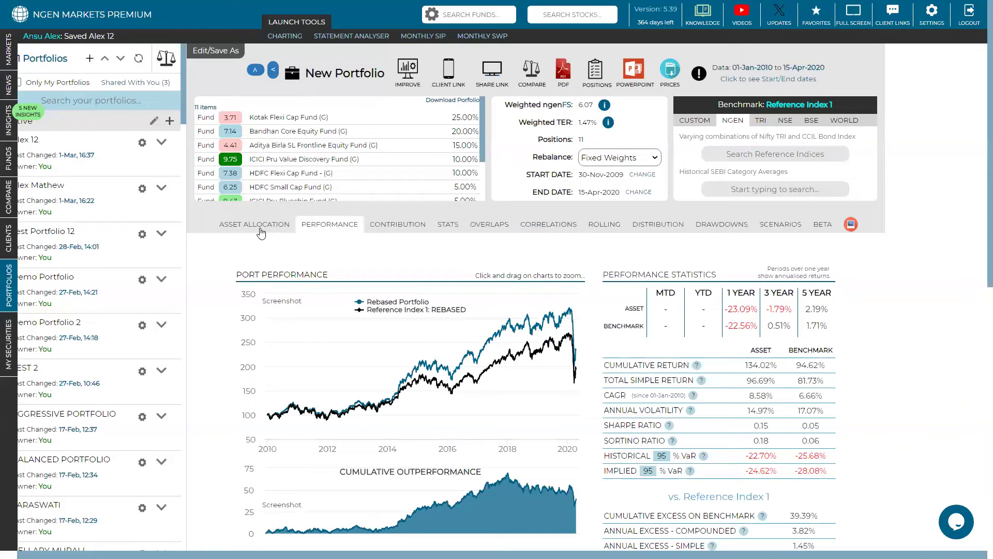
- Show the asset allocation and expand the ICICI Bank exposure to see its contributing funds
click(262, 228)
scroll(849, 290, down, 3)
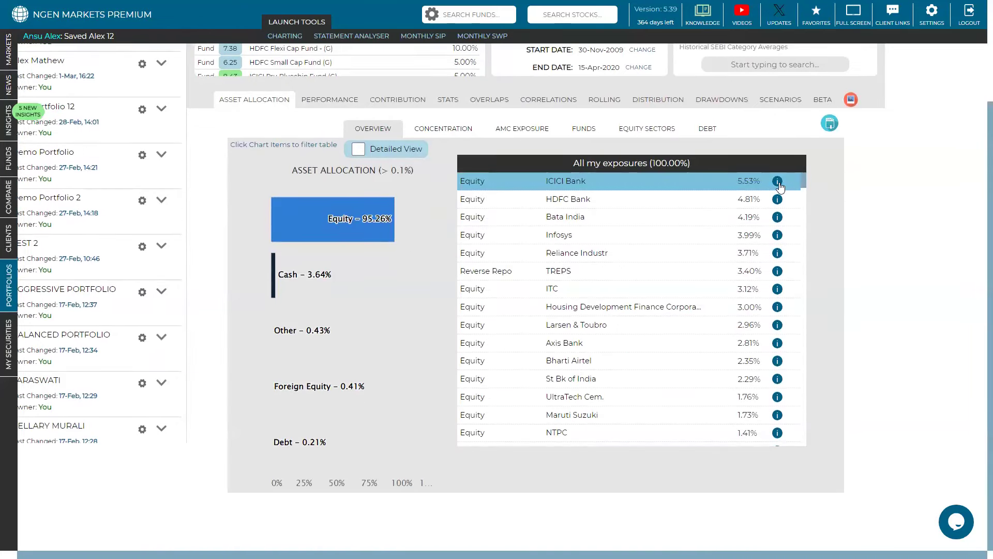
click(779, 183)
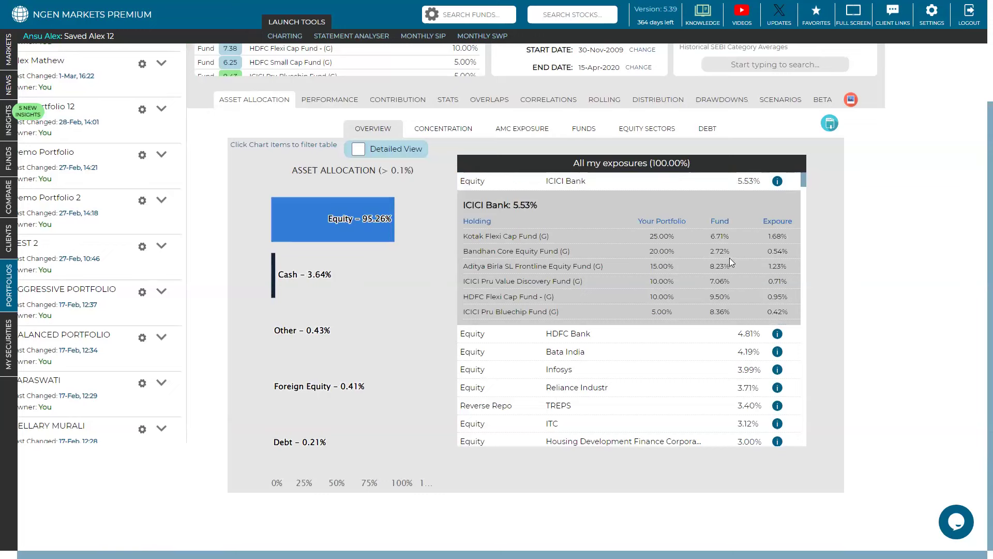
scroll(703, 285, up, 2)
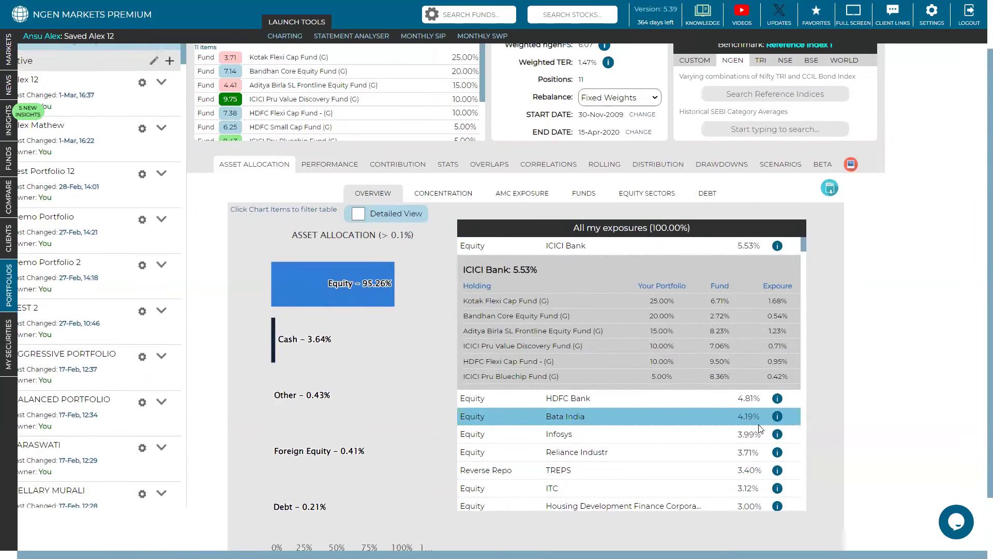
- Expand the Bata India row to see the funds and direct holdings behind its 4.19%
click(777, 416)
scroll(742, 362, down, 2)
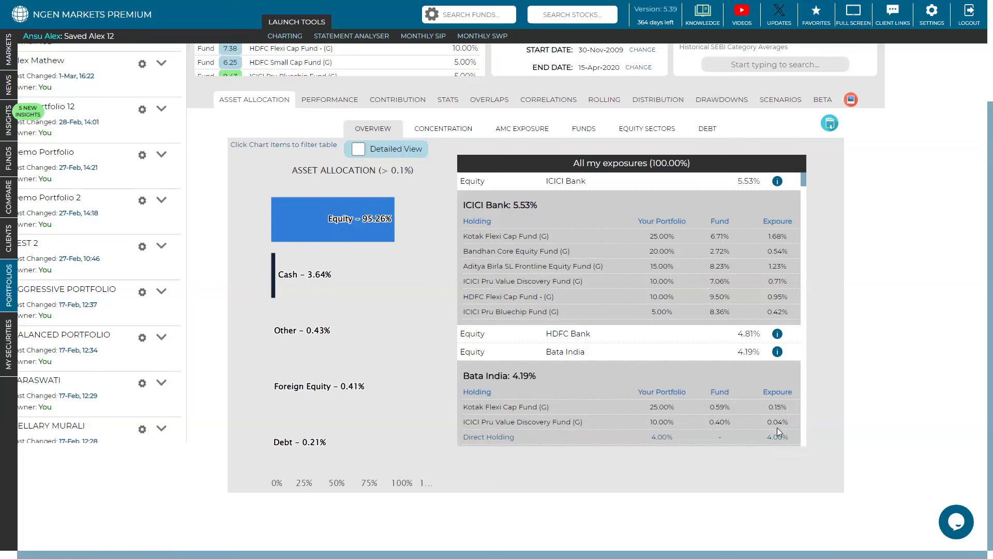
scroll(681, 317, down, 1)
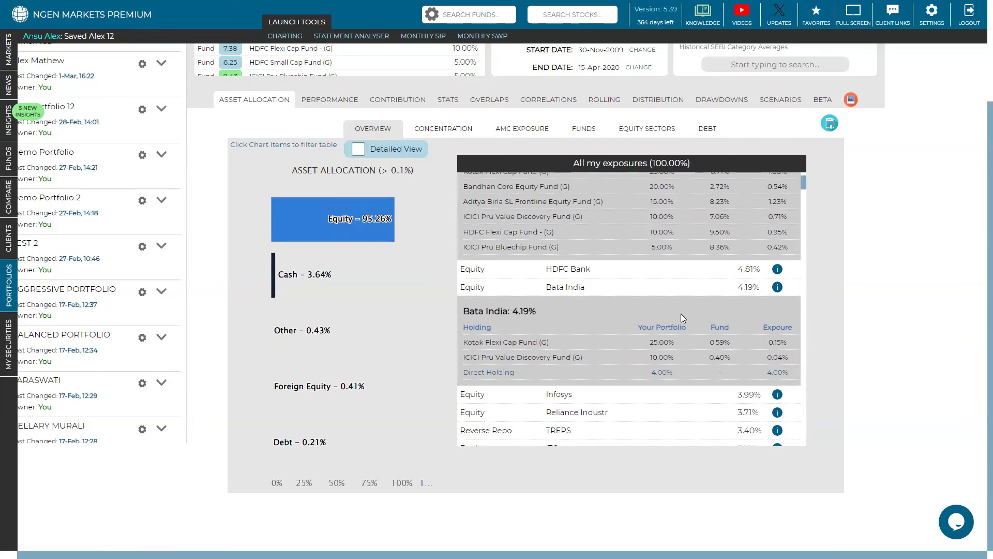
scroll(681, 318, down, 2)
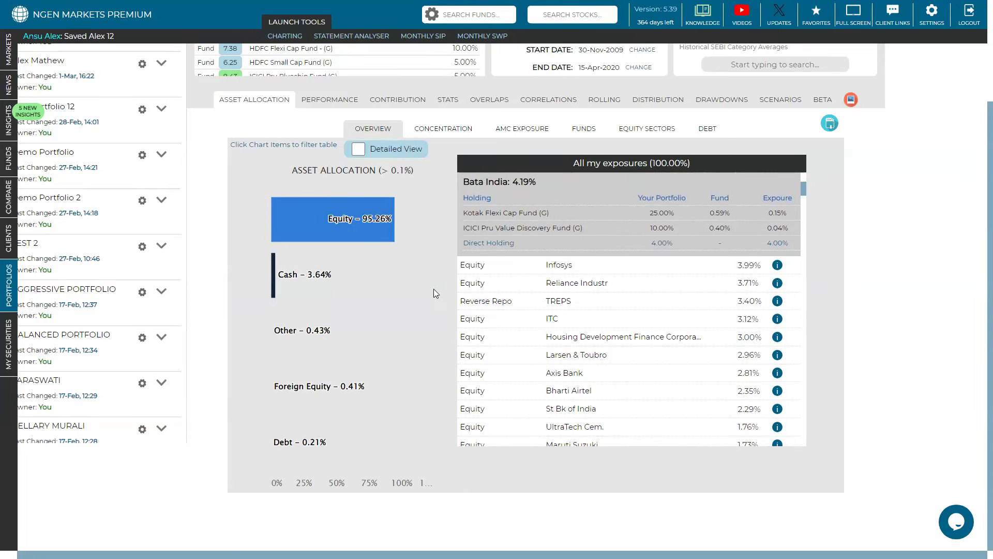
scroll(433, 289, up, 3)
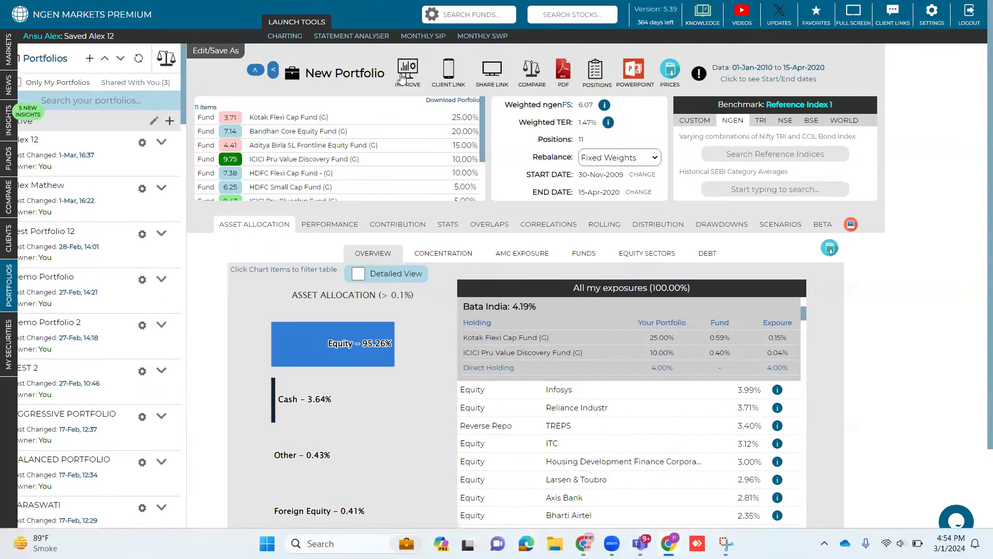
- Visit the Statement Analyser upload page, cancel the file chooser, and return to the portfolio tab
click(357, 36)
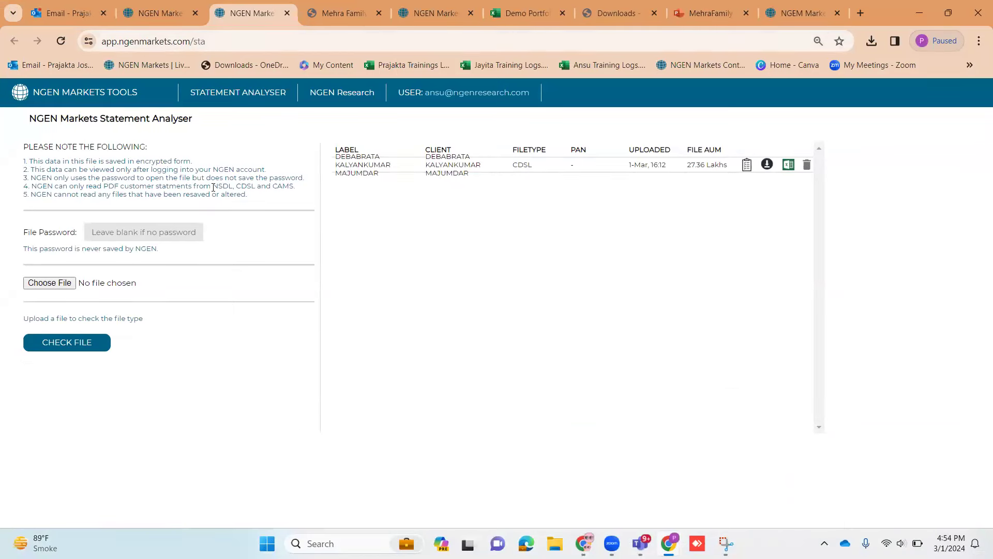
drag(213, 186, 296, 190)
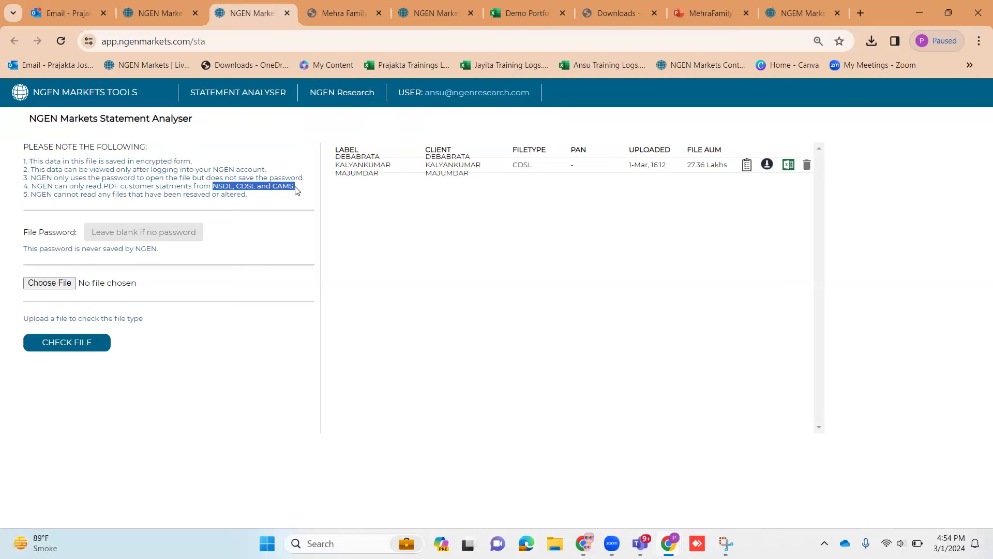
click(50, 285)
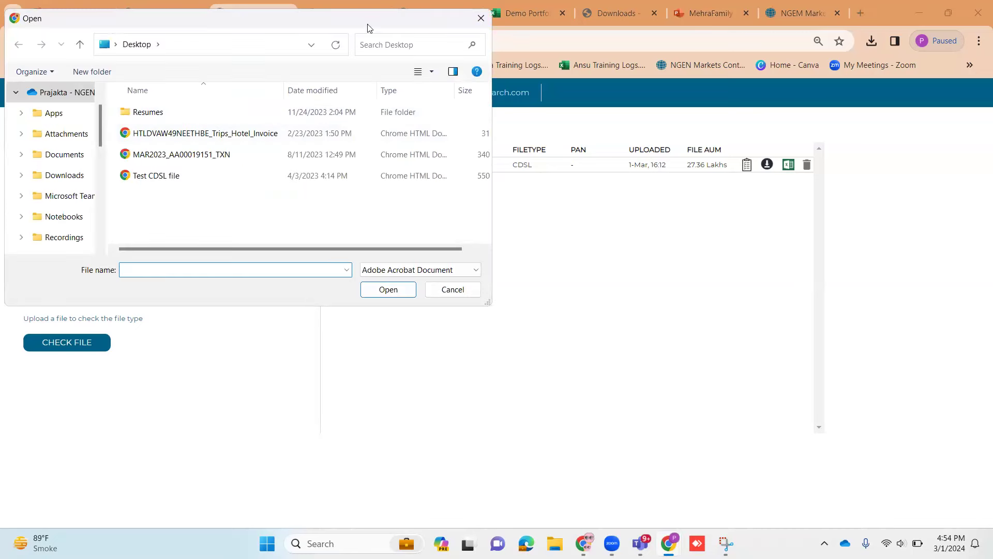
click(481, 18)
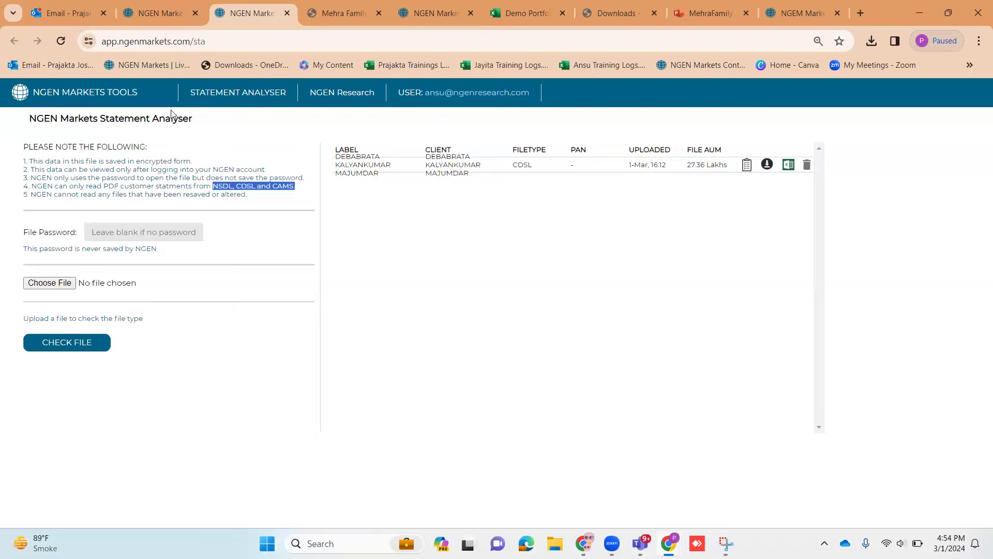
key(ctrl+shift+Tab)
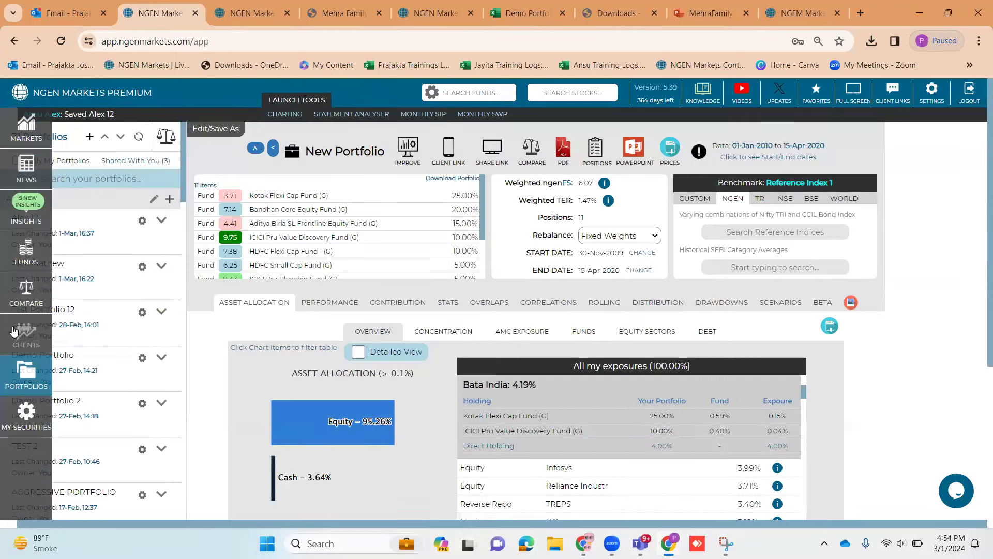
- Try adding a client from the uploaded statement file and dismiss the client-already-exists warning
click(22, 339)
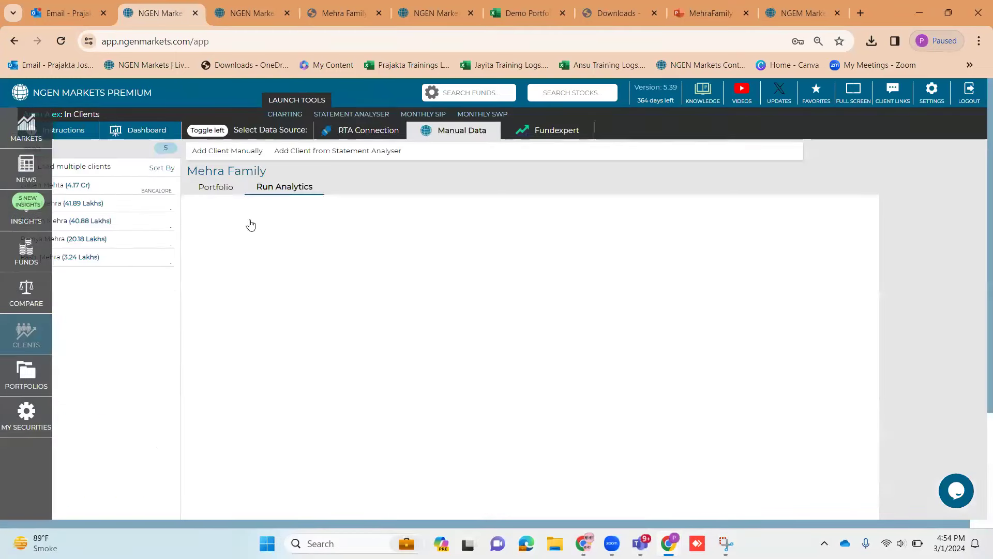
click(305, 151)
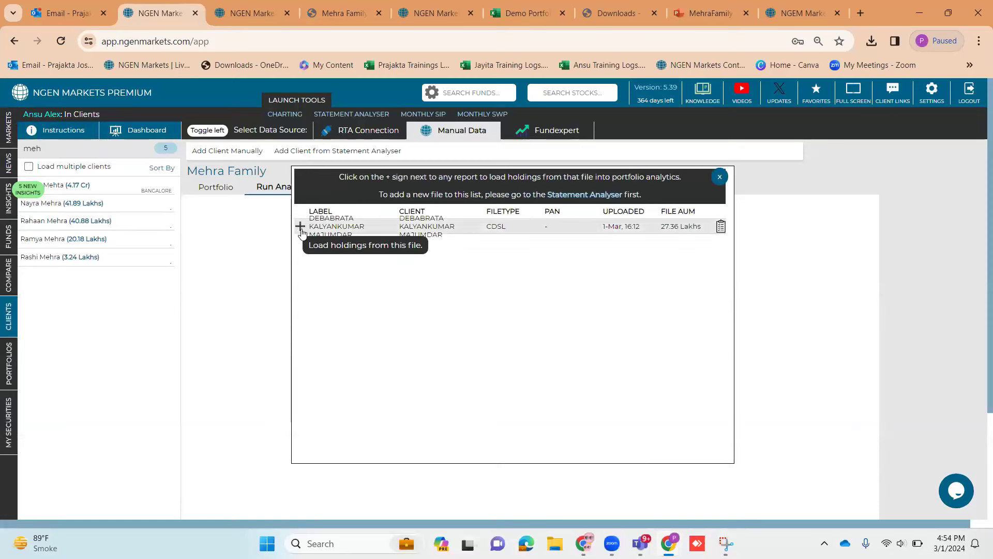
click(301, 227)
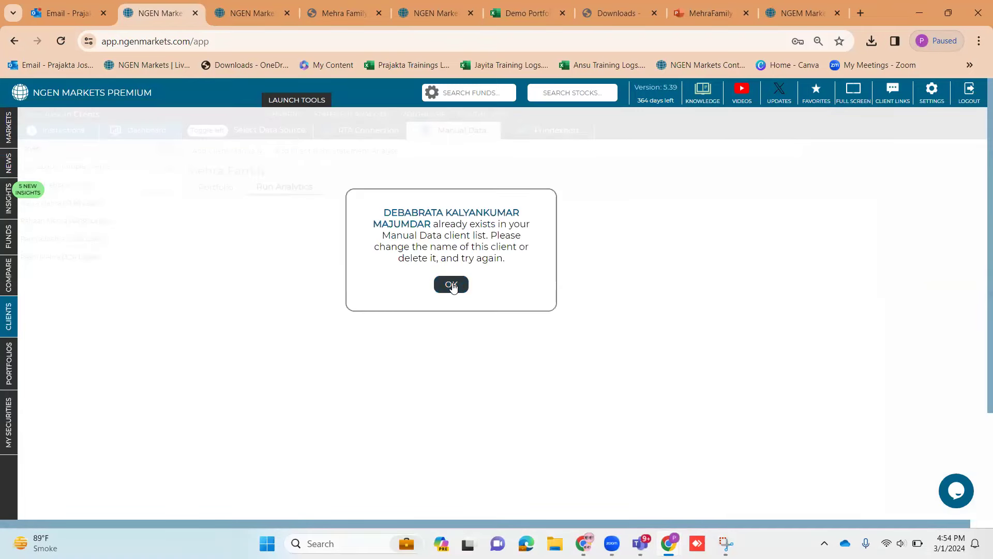
click(460, 284)
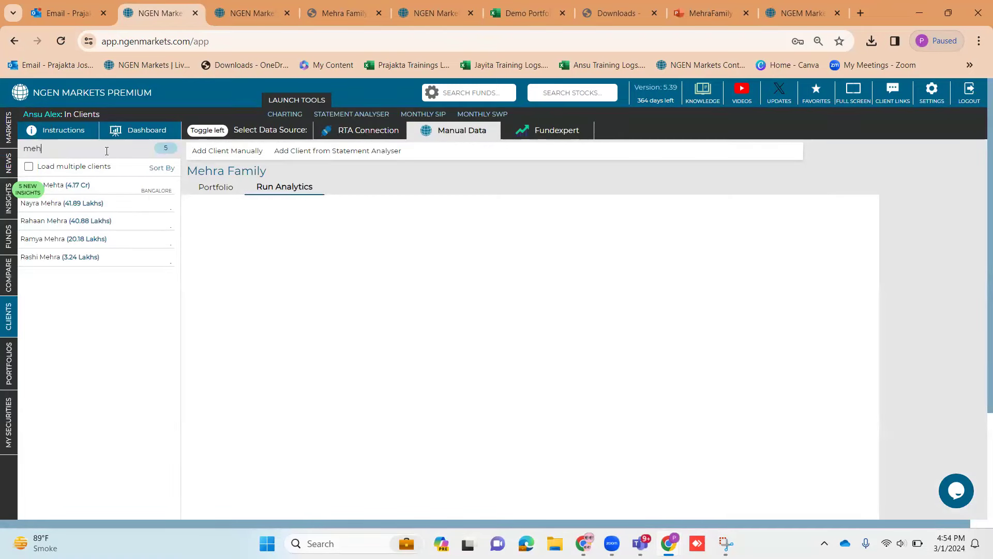
- Filter the clients by 'deb' and open the matching client's portfolio
key(BackSpace)
key(BackSpace)
key(BackSpace)
text(deb)
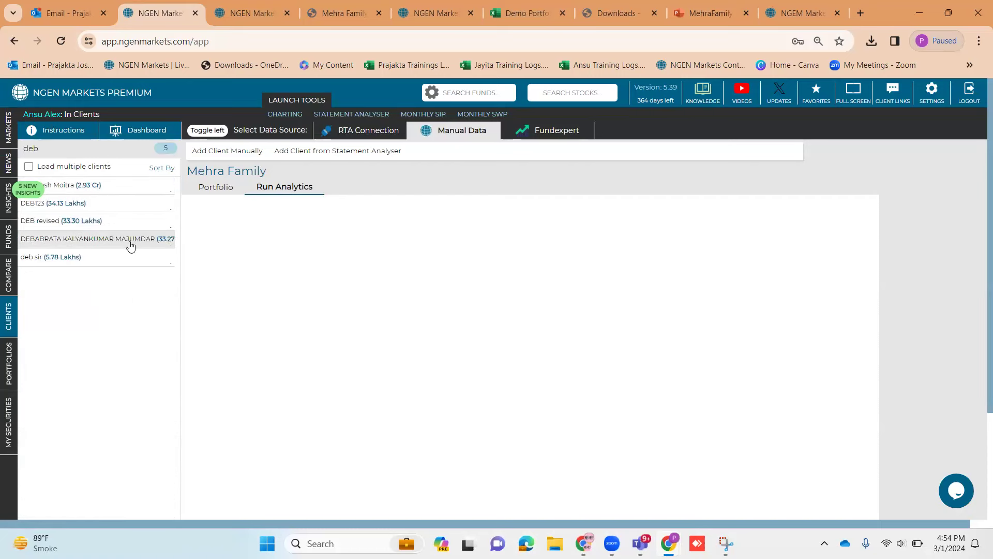
click(130, 245)
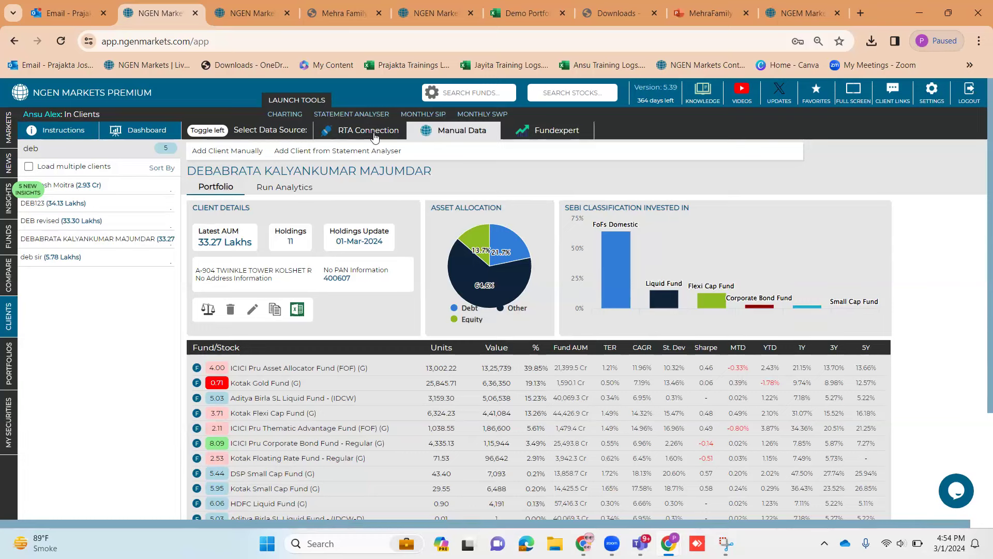
- Switch the data source to RTA Connection to see 798 clients and 101.85 Cr AUM
click(375, 136)
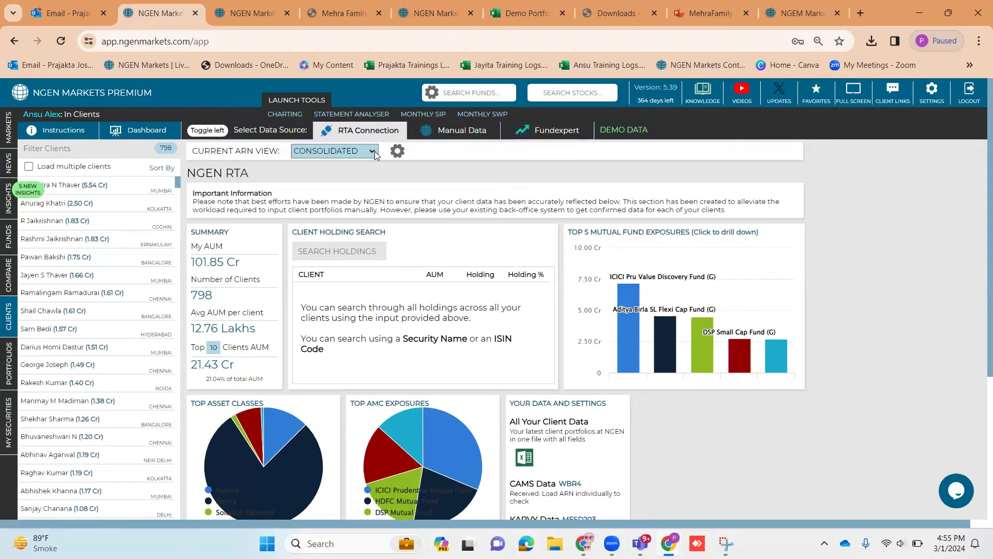
click(375, 151)
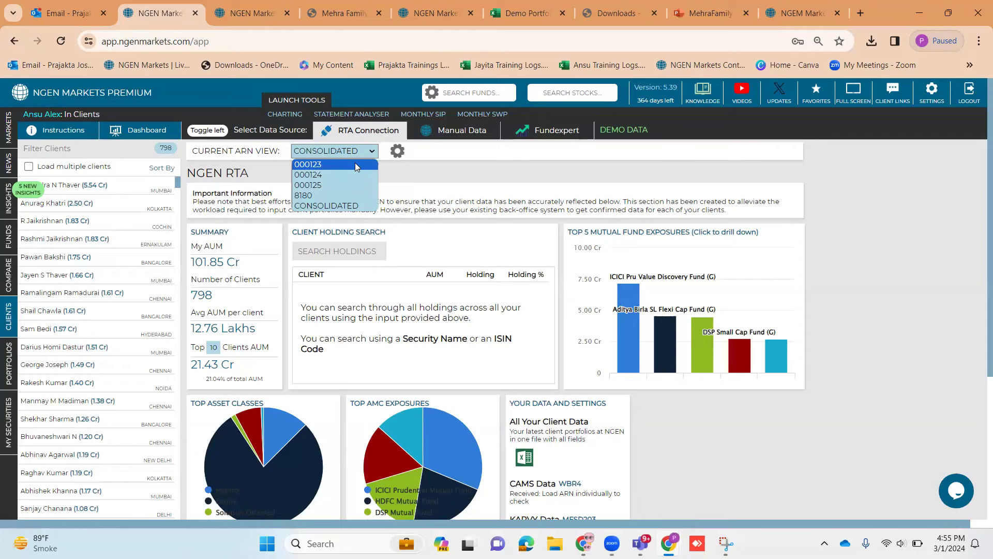
scroll(514, 417, down, 1)
drag(515, 419, 542, 423)
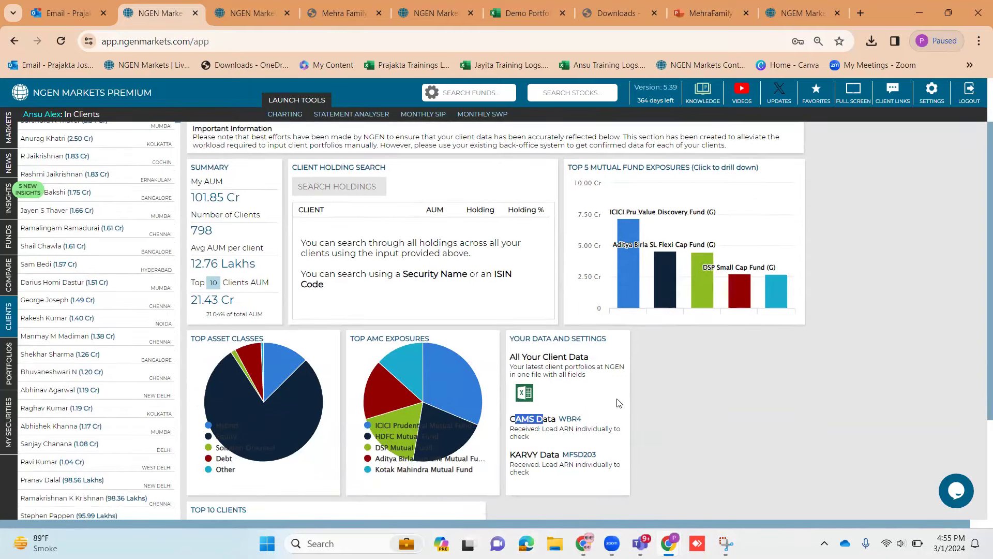
click(661, 396)
scroll(662, 392, up, 1)
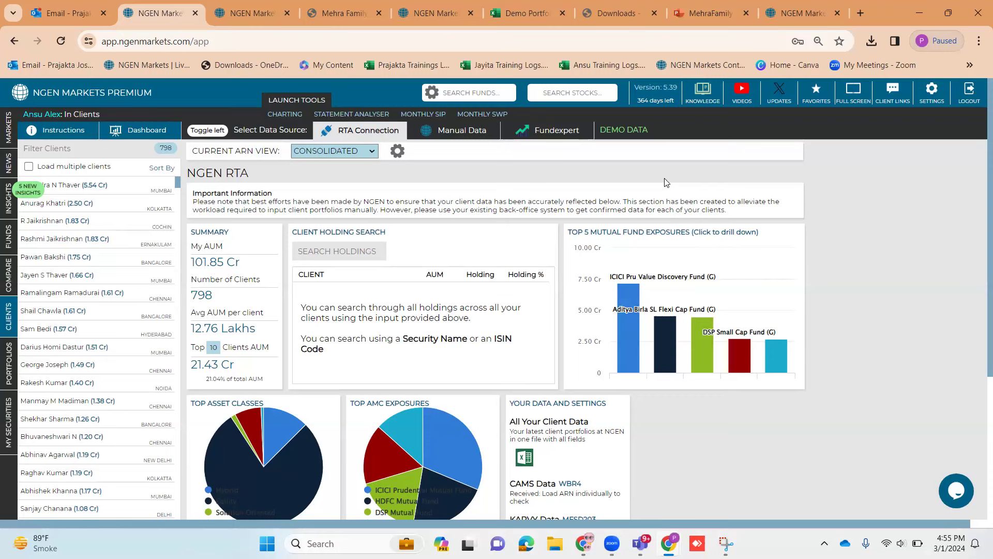
- Switch the data source to Manual Data and dismiss the uploaded statement file list
click(485, 137)
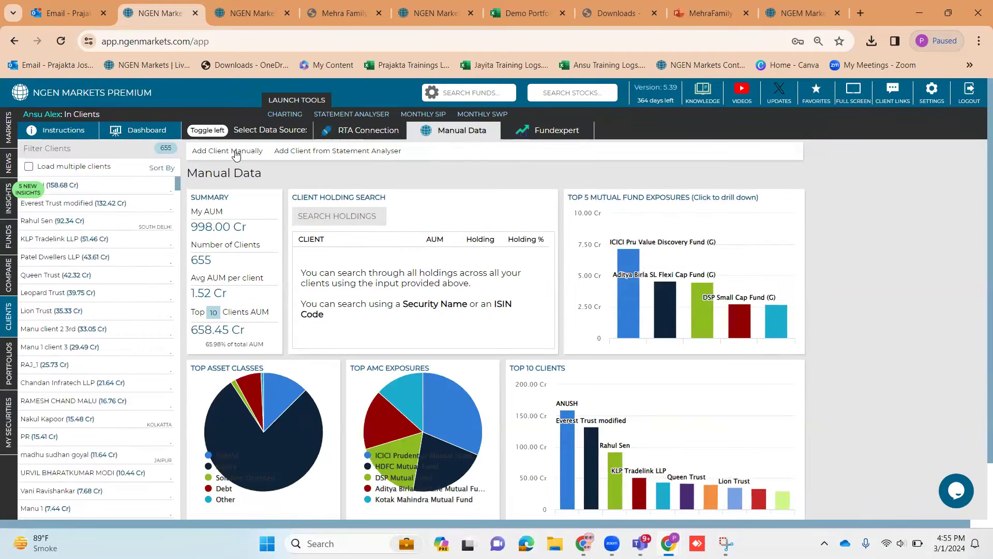
click(282, 155)
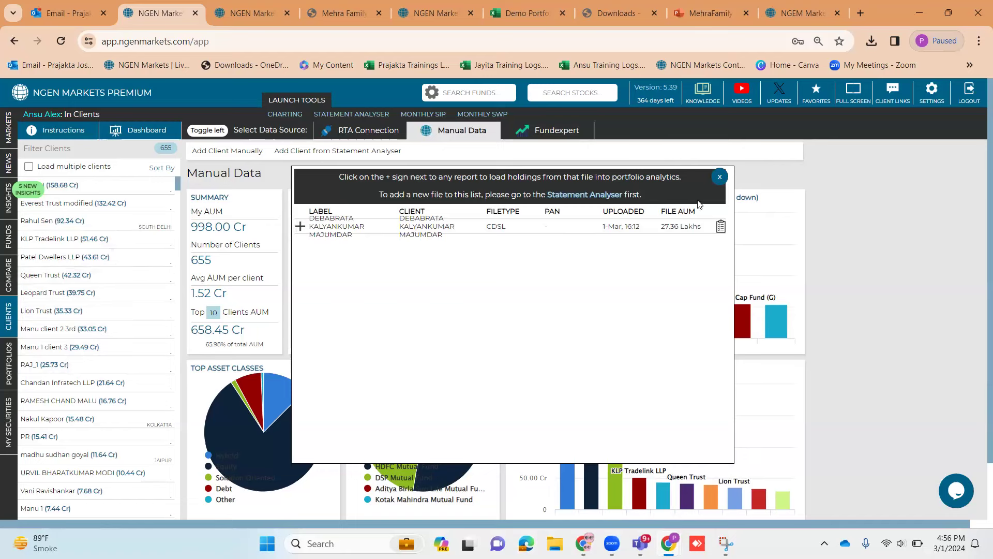
click(717, 182)
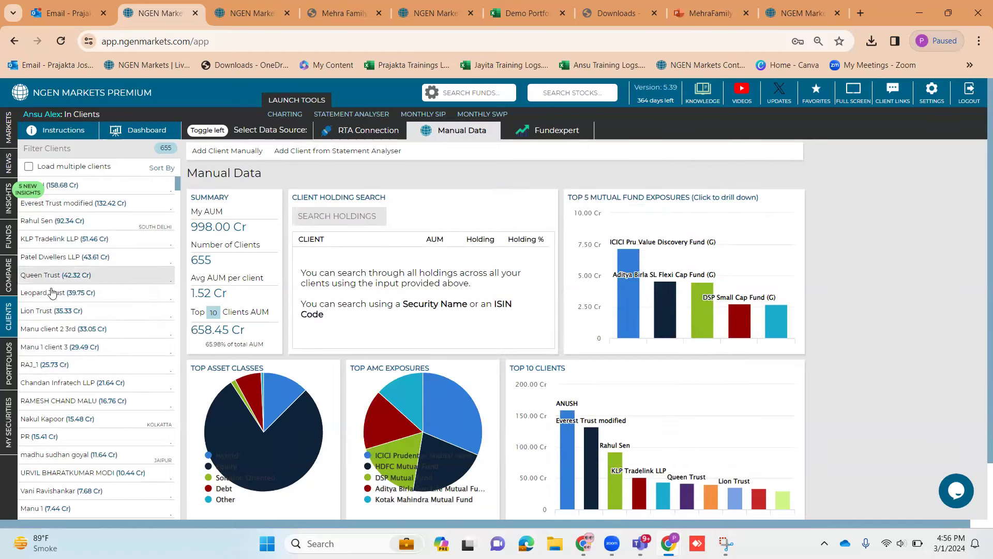
scroll(51, 336, down, 3)
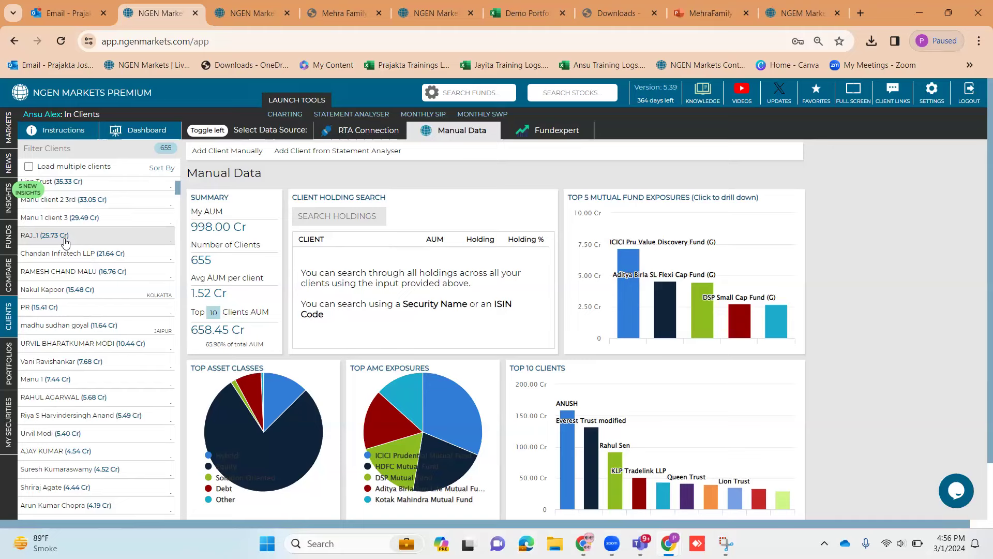
scroll(86, 293, up, 3)
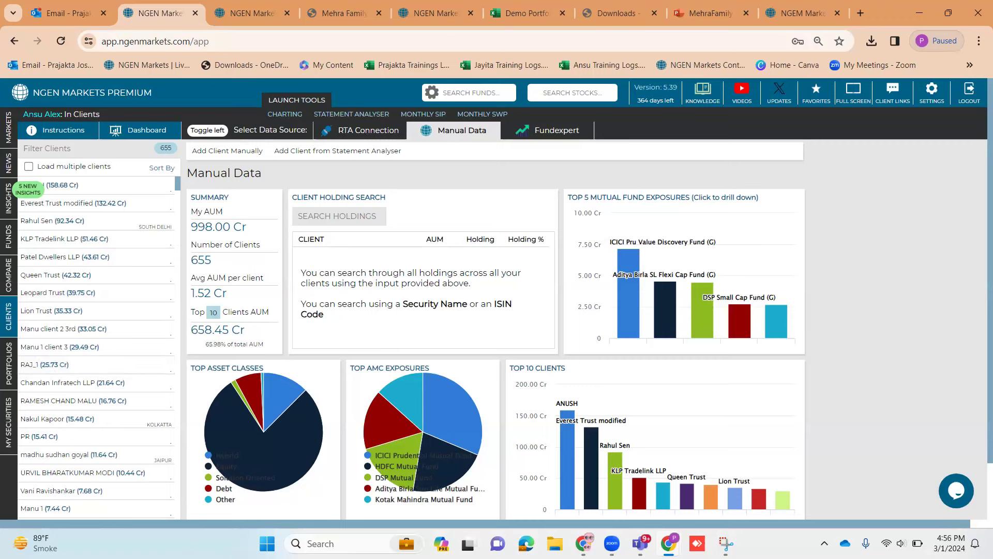
mouse_move(918, 539)
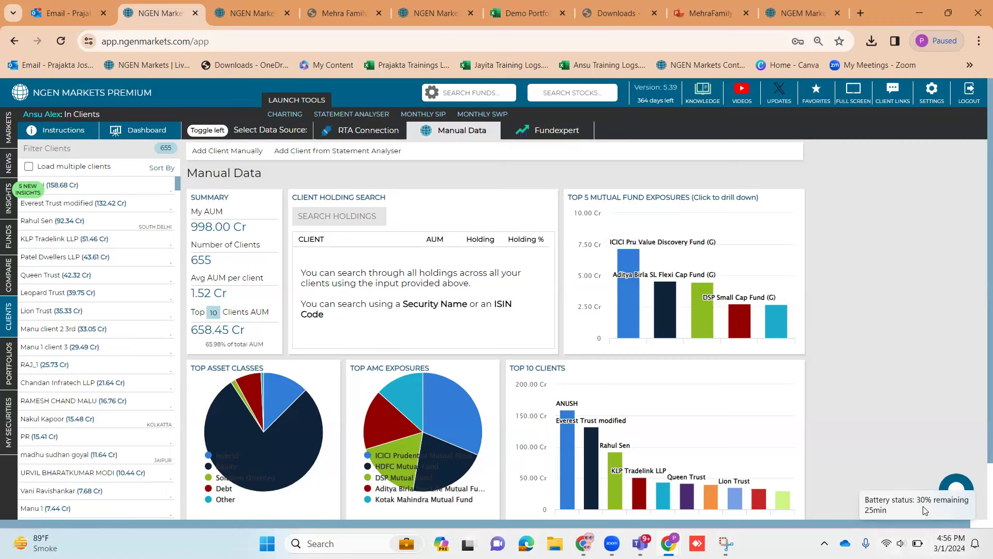
mouse_move(949, 543)
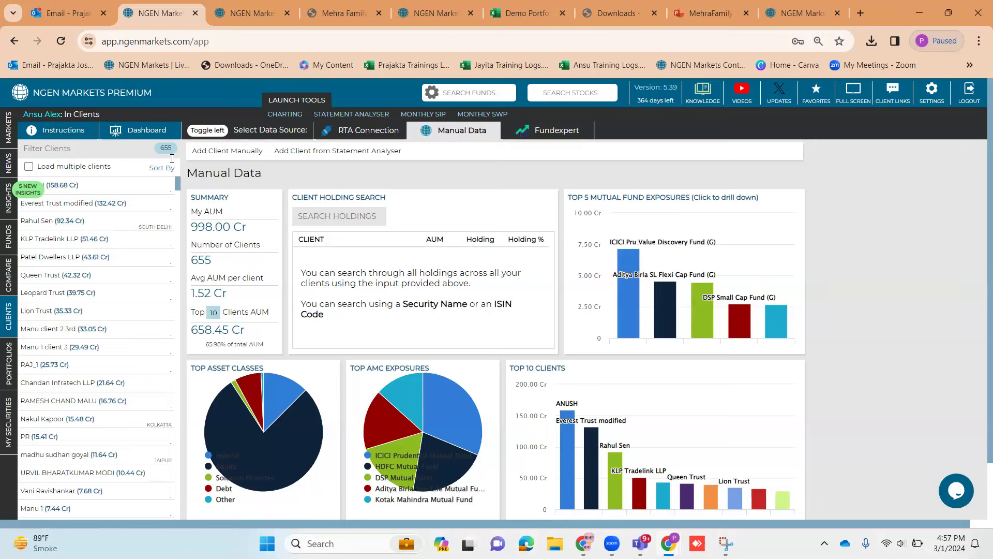
- Filter the client list by the family surname and select all four family members for a combined load
click(87, 153)
text(mehra)
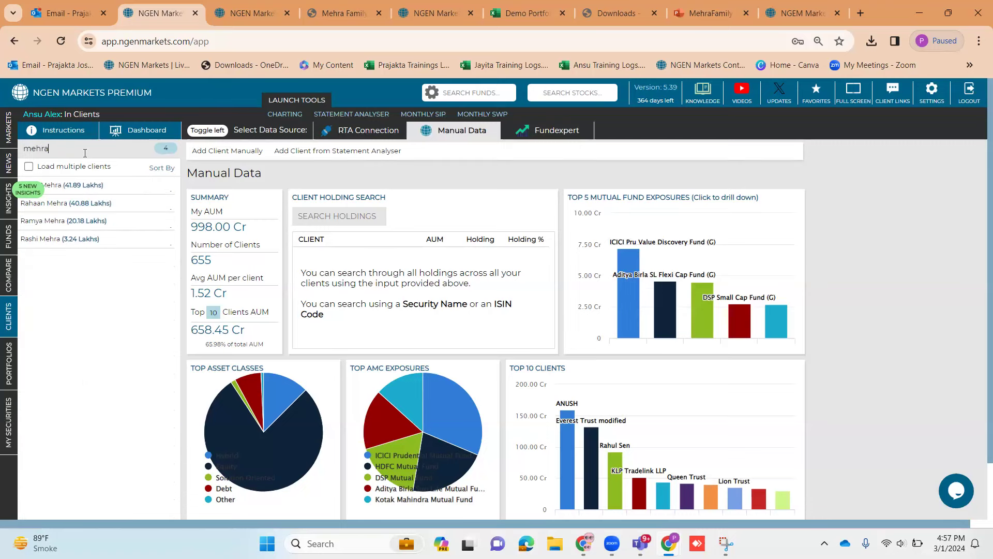
click(29, 167)
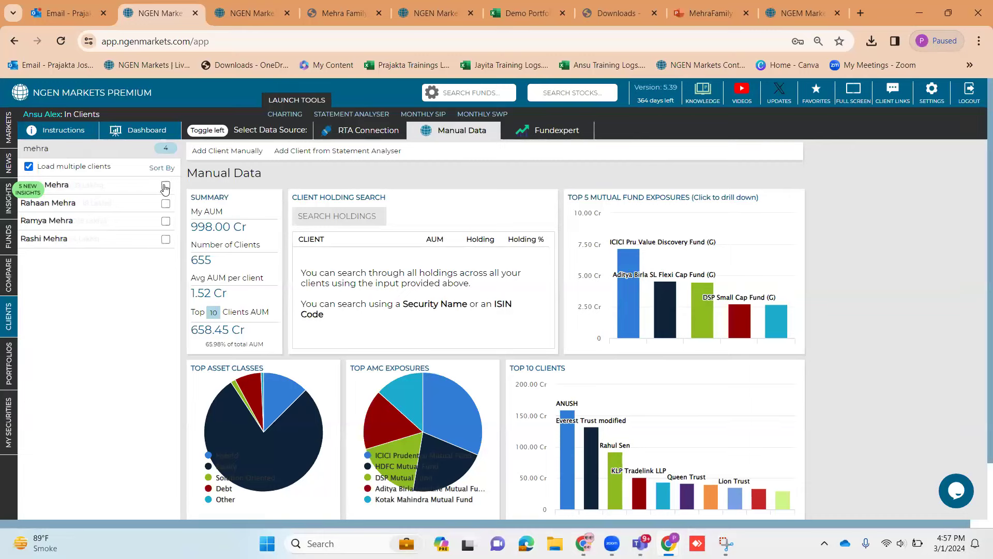
click(165, 185)
click(166, 203)
click(165, 221)
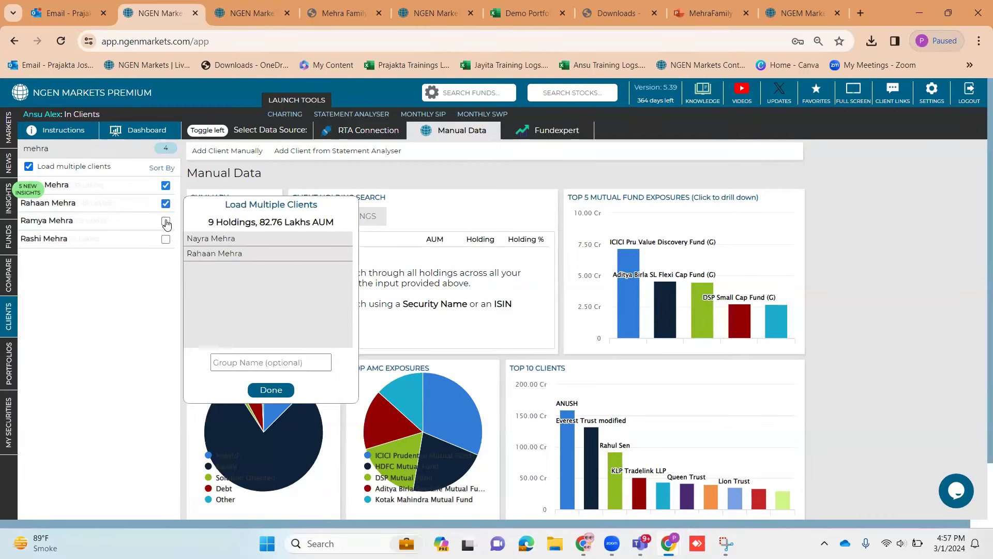
click(165, 239)
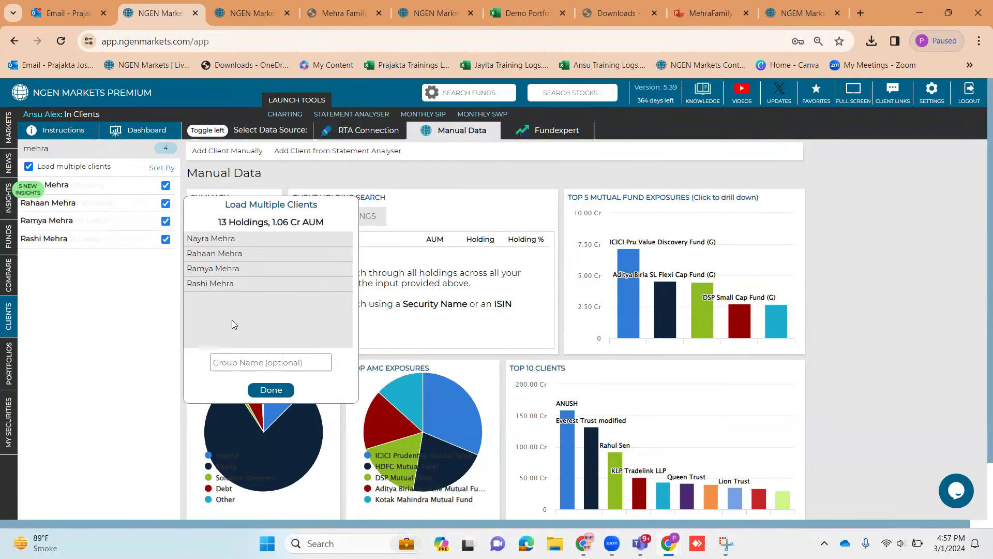
- Leave the group name empty and load the four clients together using RTA Connection data
click(249, 359)
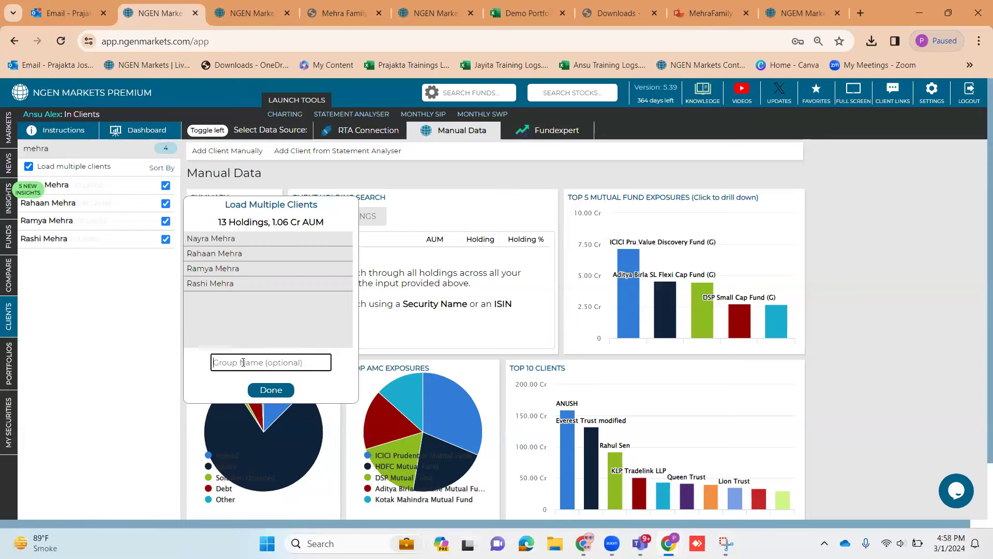
click(294, 186)
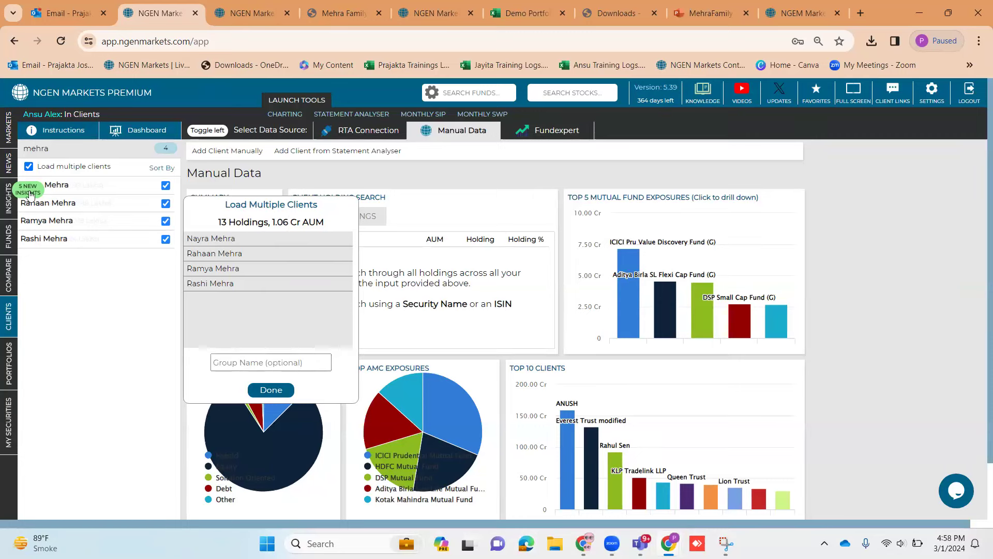
click(370, 131)
click(260, 391)
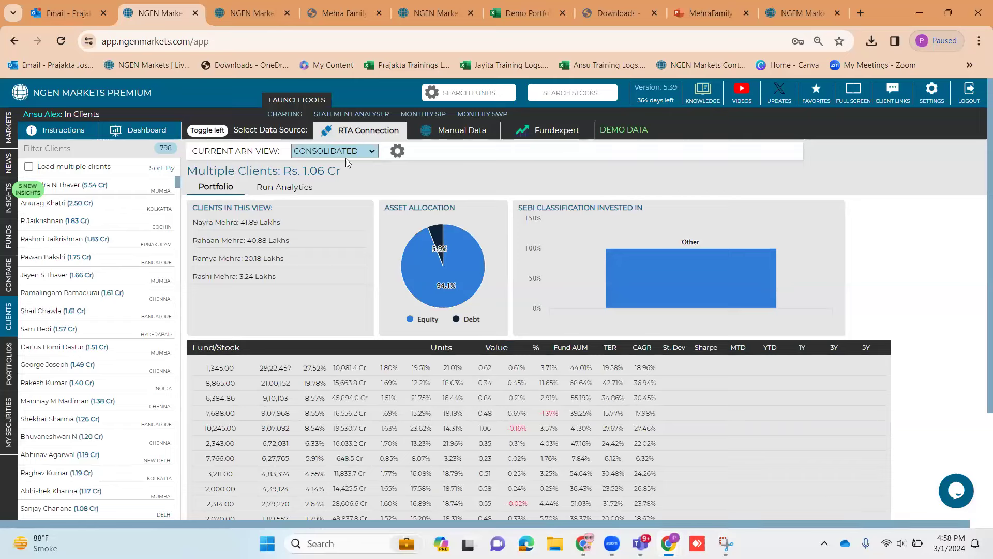
scroll(99, 236, down, 3)
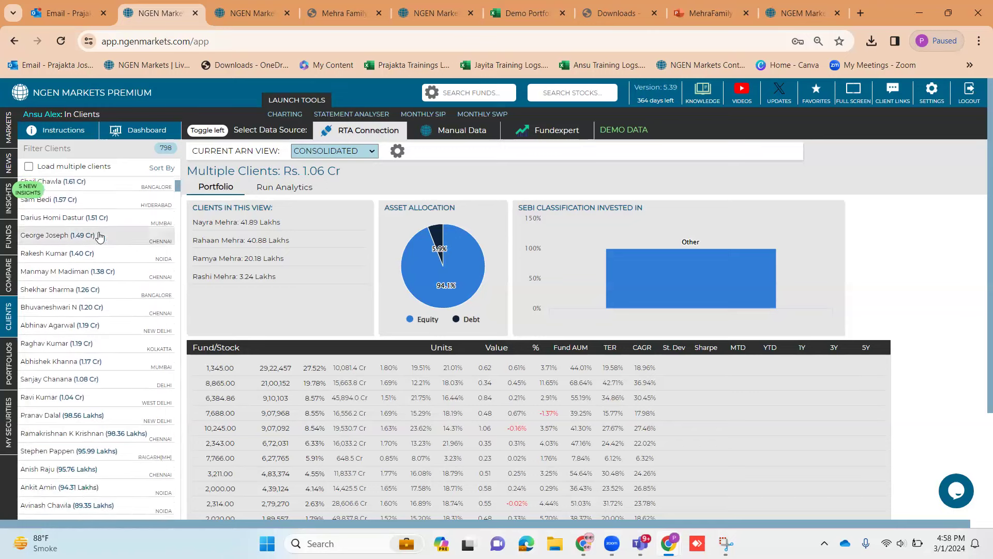
scroll(98, 243, down, 3)
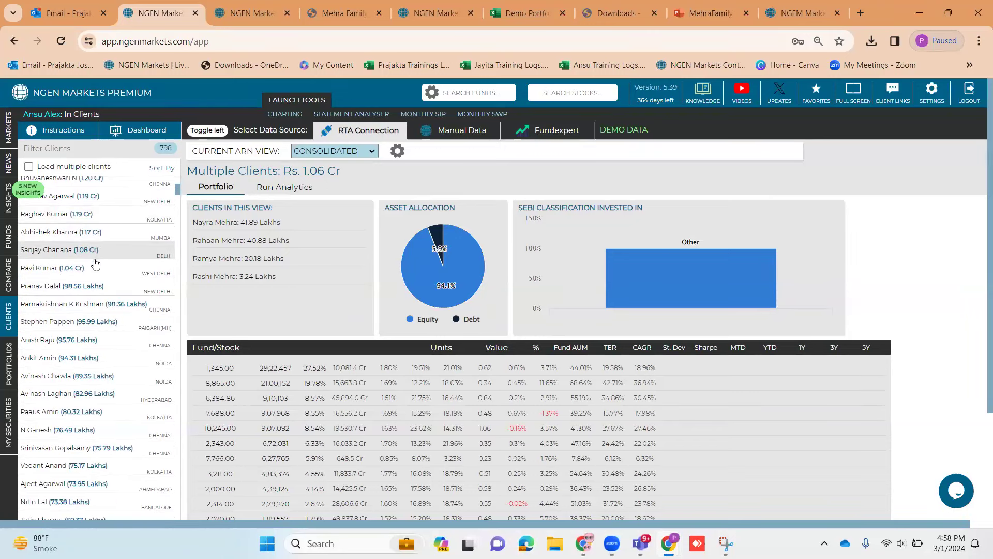
scroll(96, 264, down, 2)
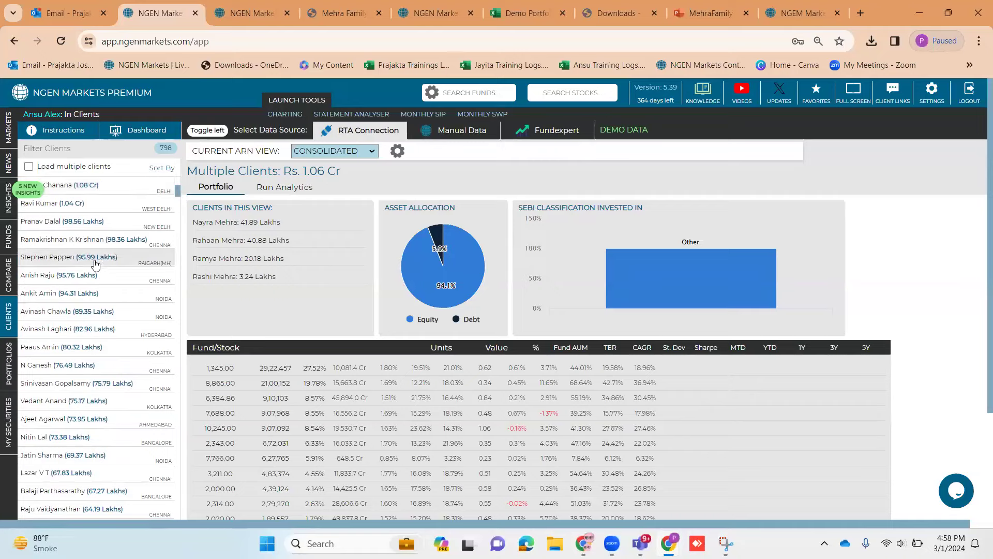
scroll(96, 264, up, 5)
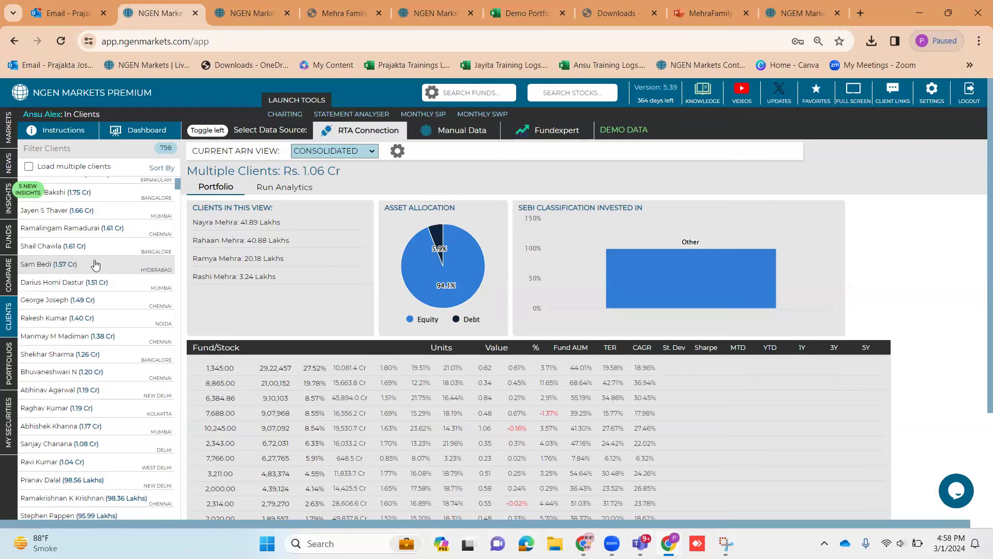
scroll(96, 264, up, 2)
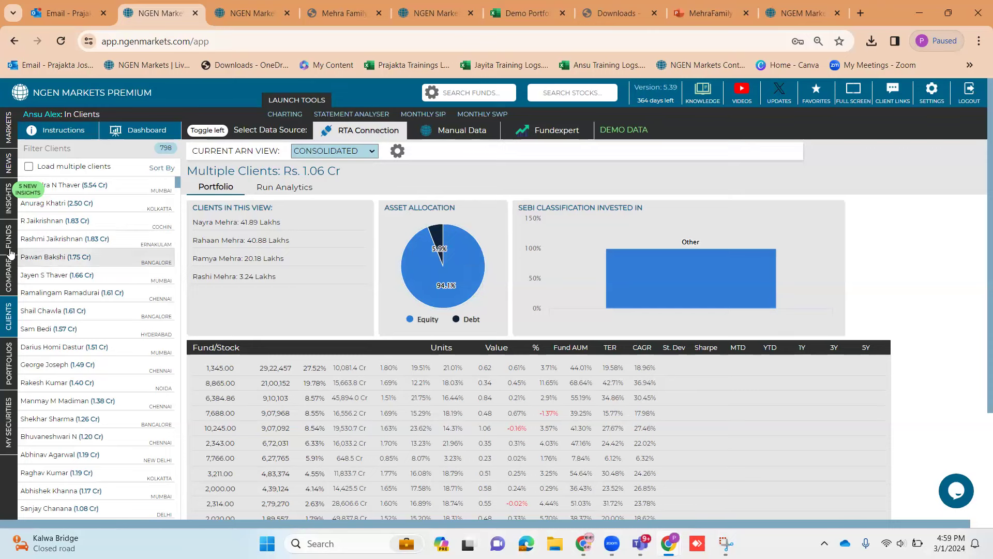
mouse_move(18, 261)
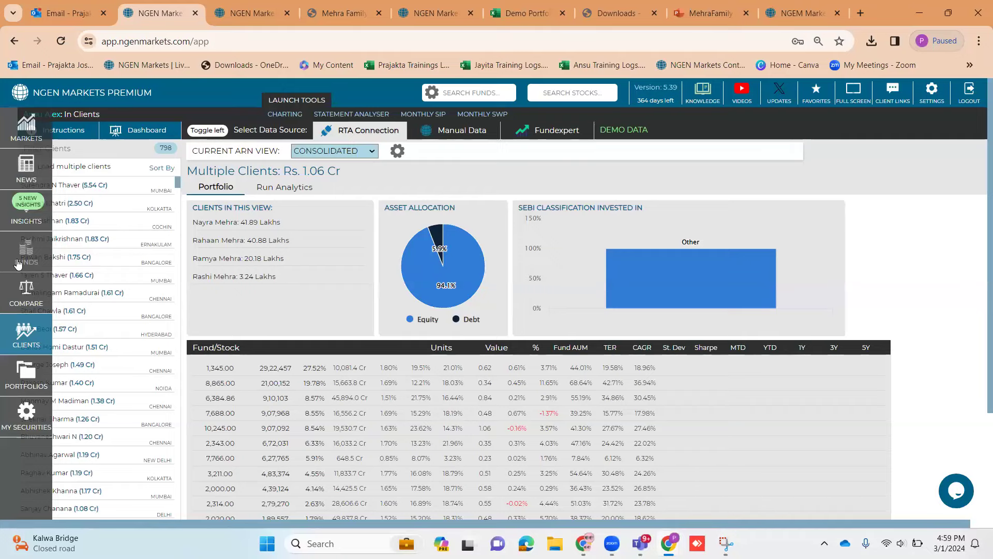
- Open the mutual fund holdings analysis listing equities held by funds
click(18, 264)
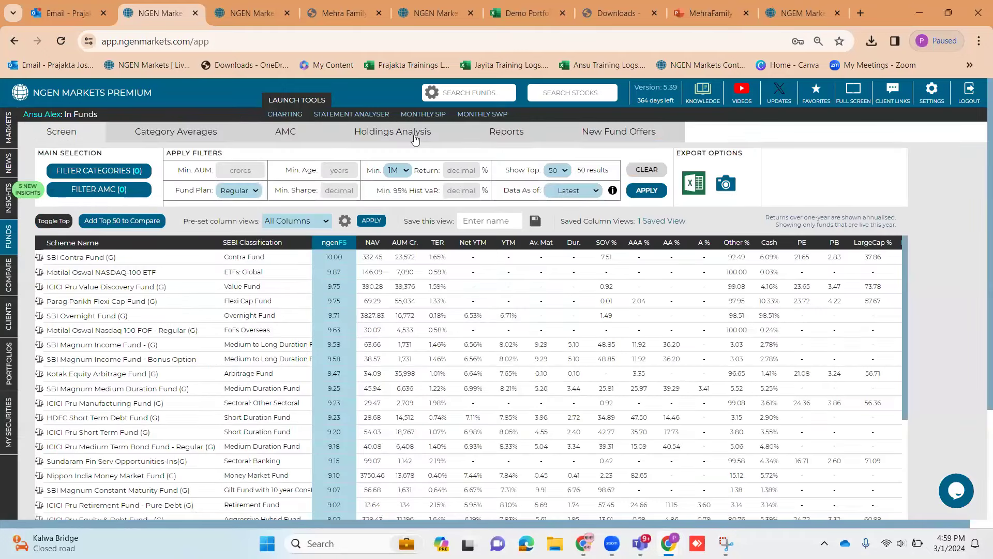
click(415, 137)
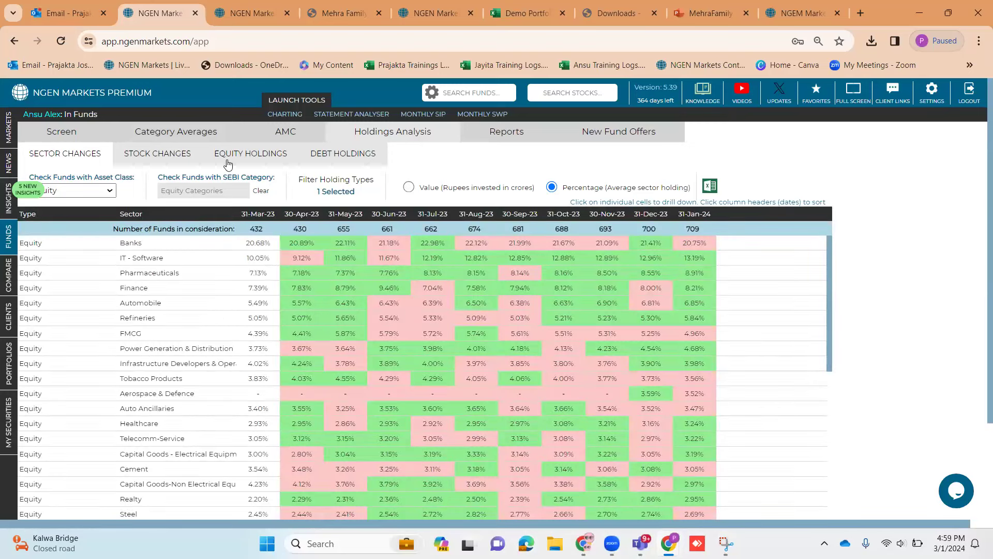
click(228, 164)
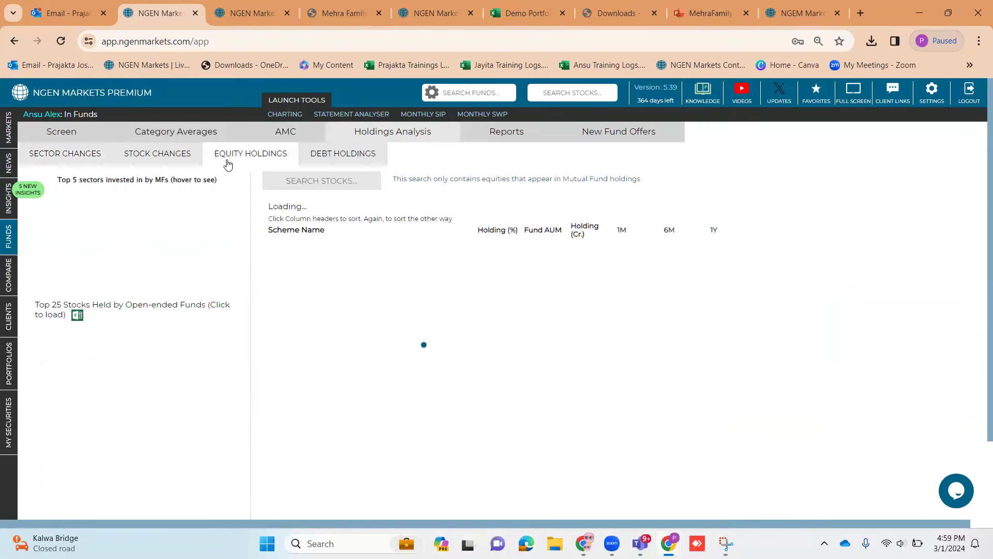
- Search the fund-held equities, trying several queries before settling on 'nandan'
click(309, 180)
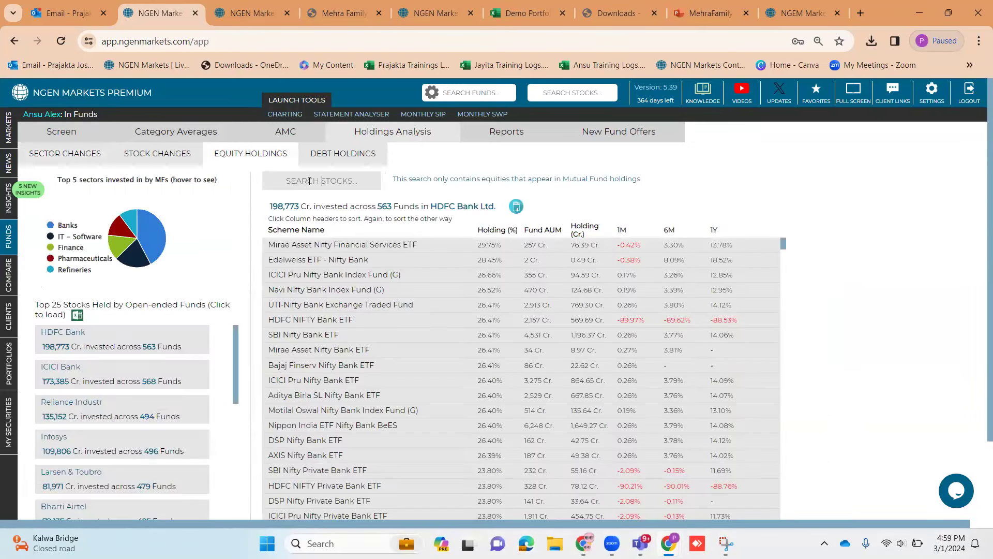
text(md)
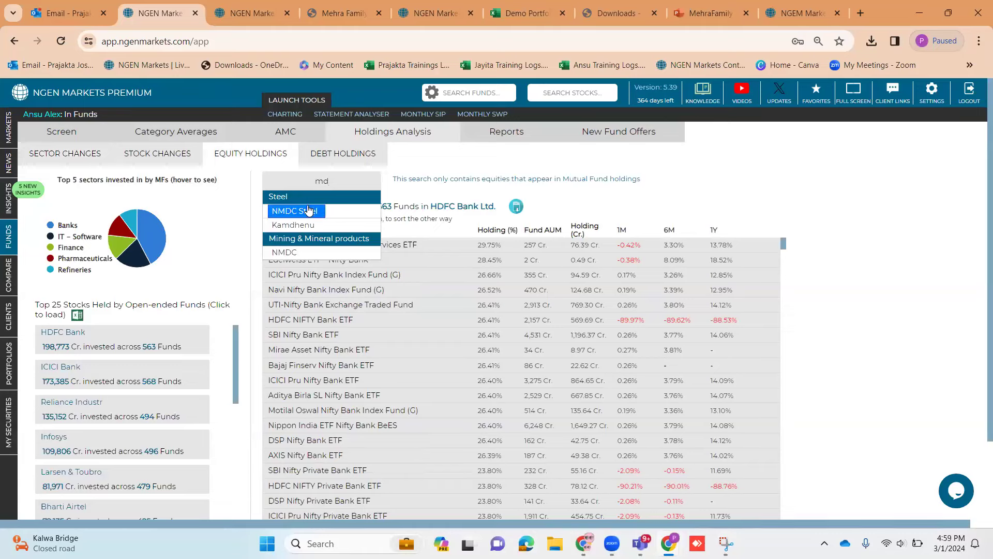
key(BackSpace)
key(BackSpace)
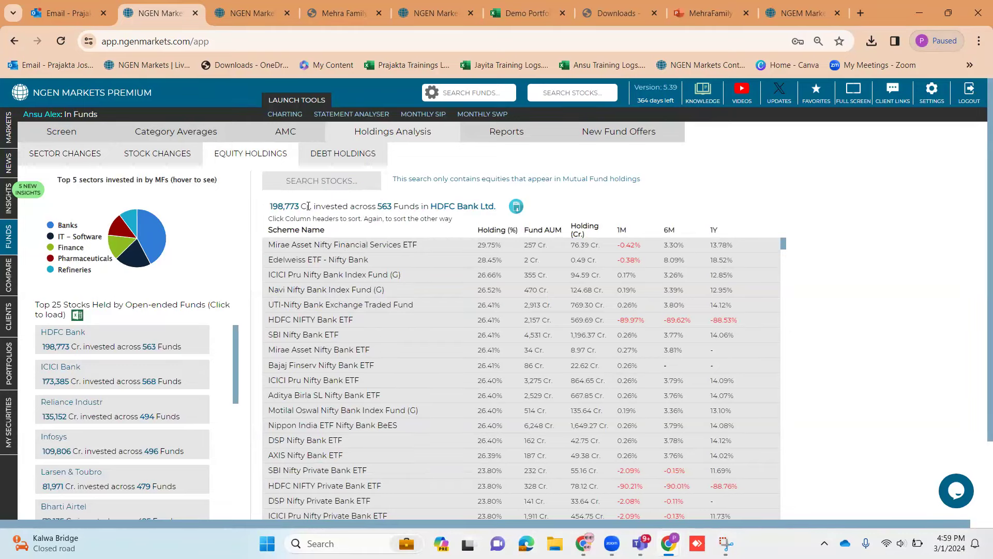
text(ndl)
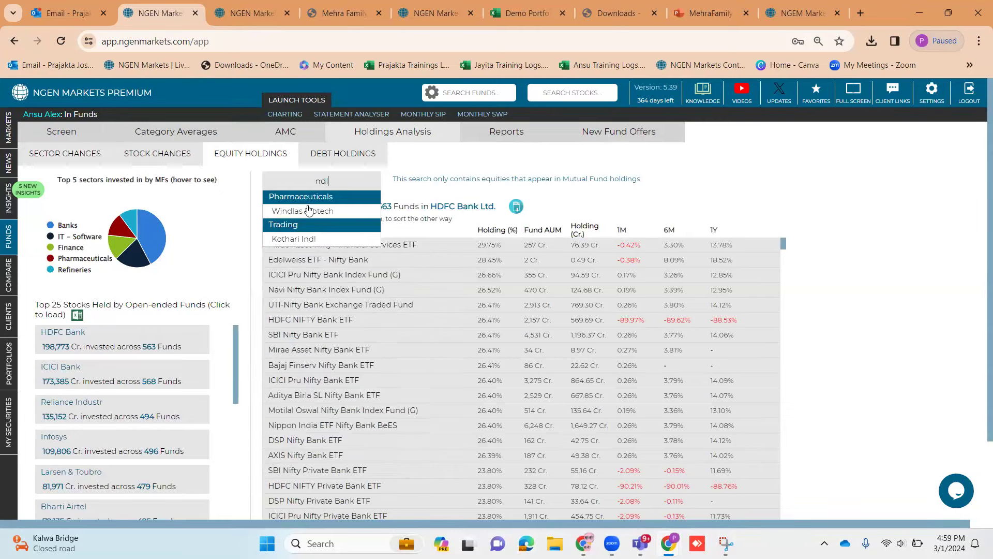
key(BackSpace)
key(BackSpace)
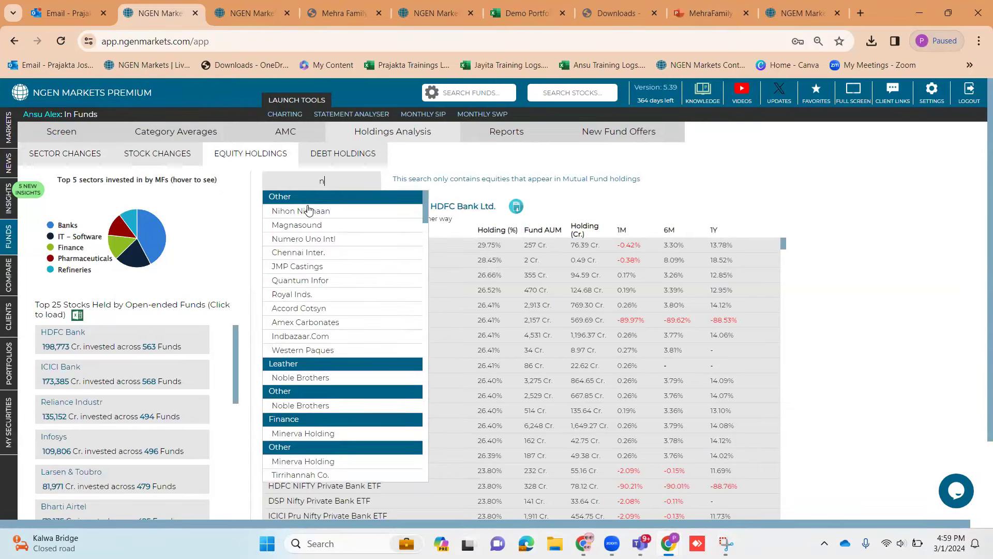
text(anda)
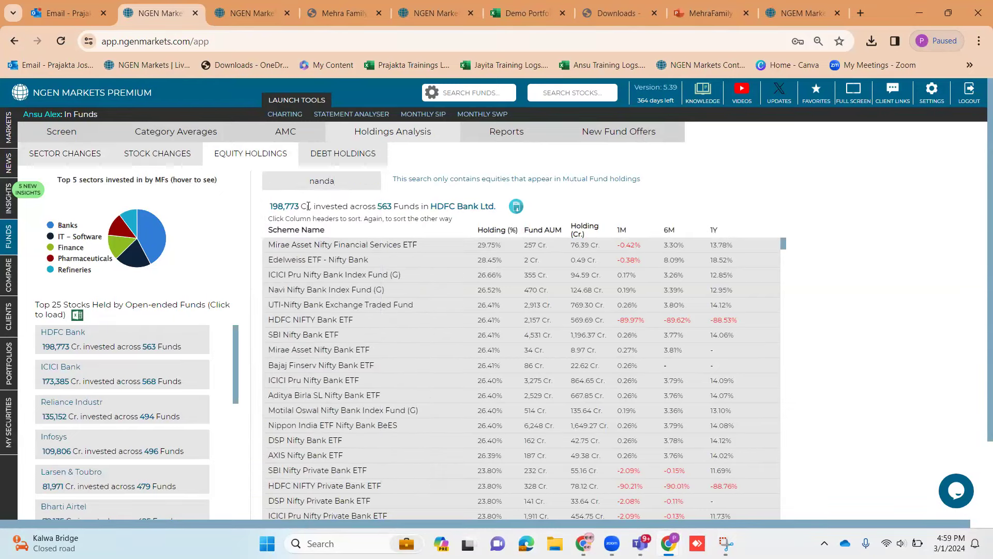
key(BackSpace)
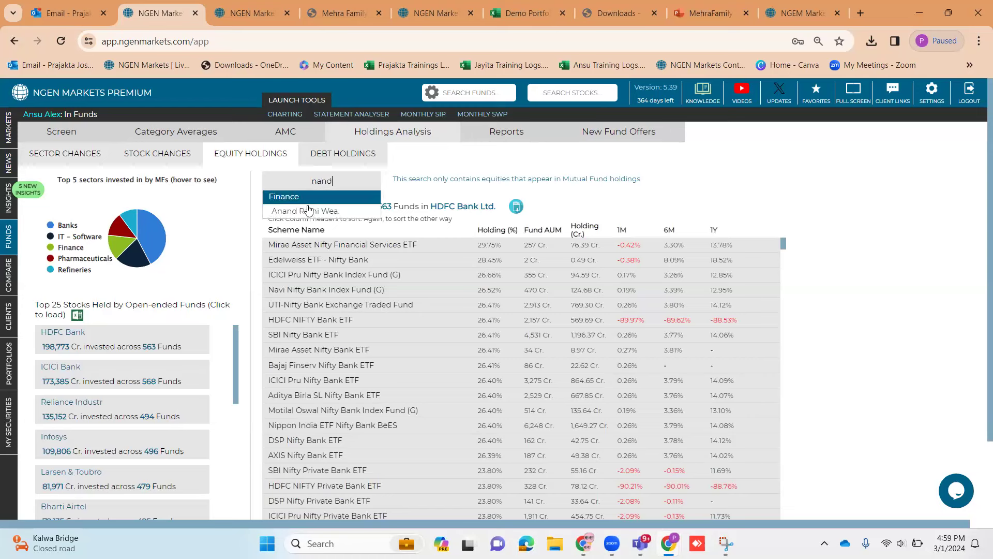
key(BackSpace)
text(da)
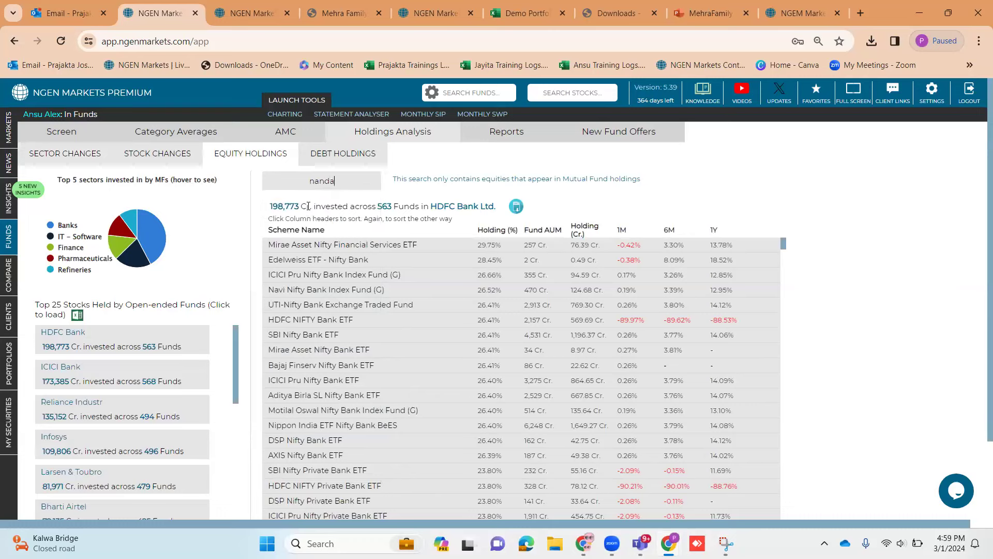
text(n)
click(561, 117)
text(nan)
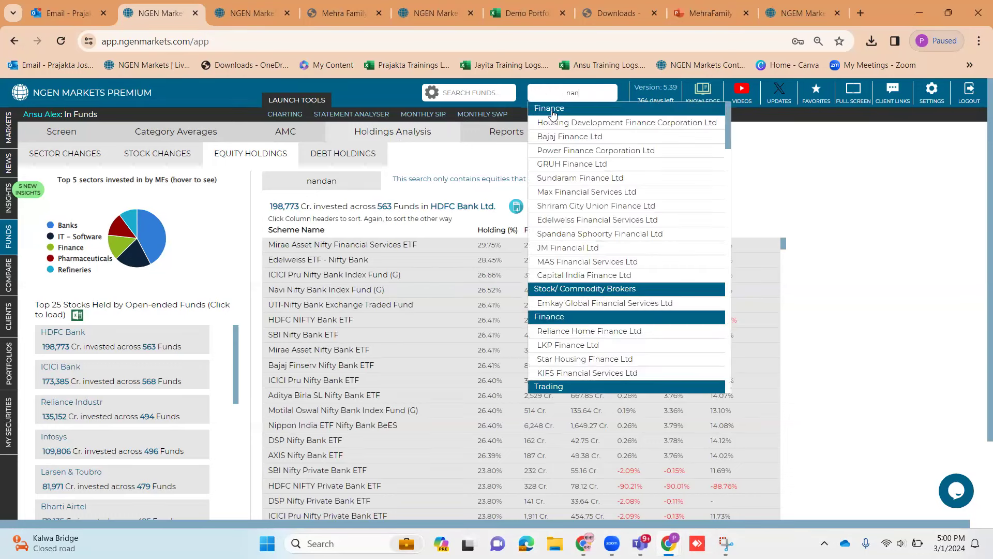
click(551, 123)
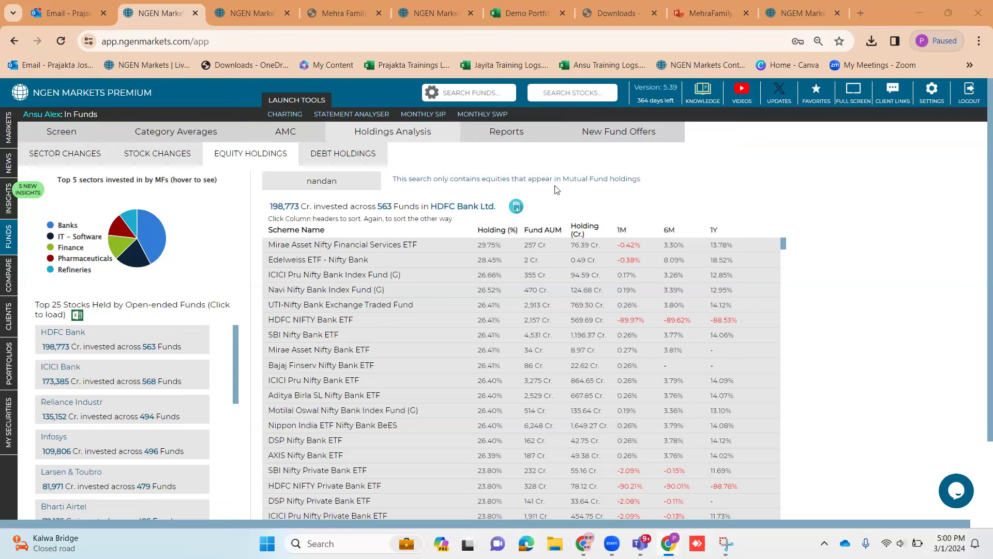
text(nandan)
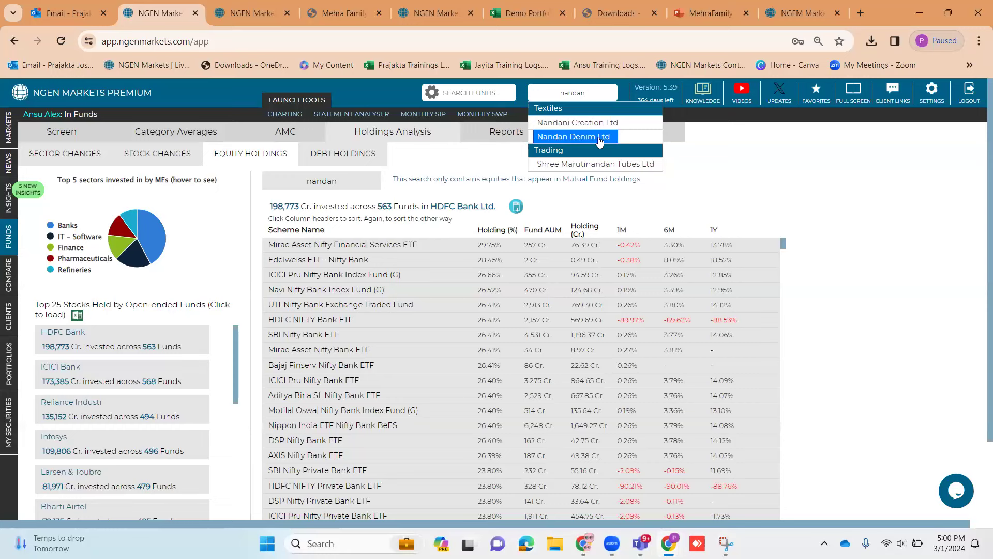
click(717, 170)
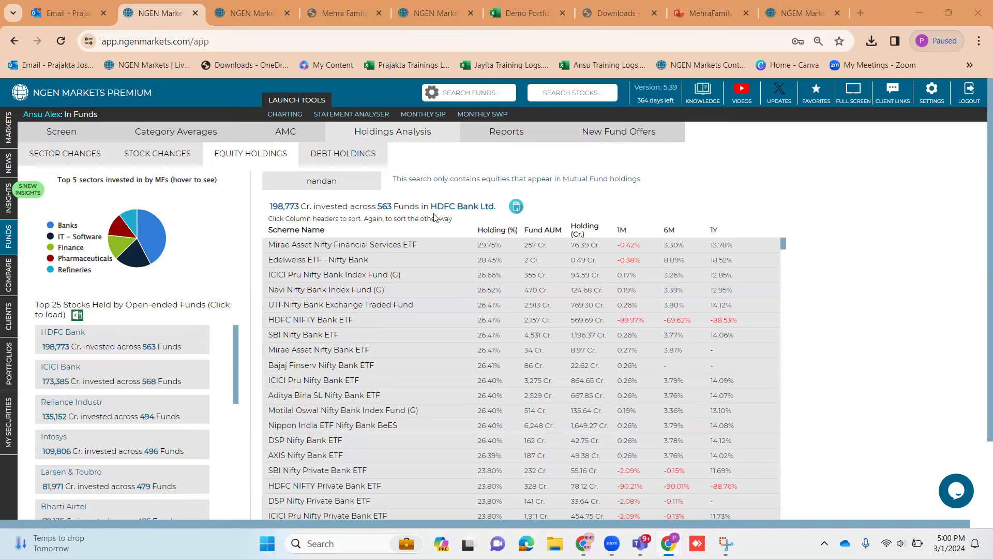
drag(423, 179, 642, 185)
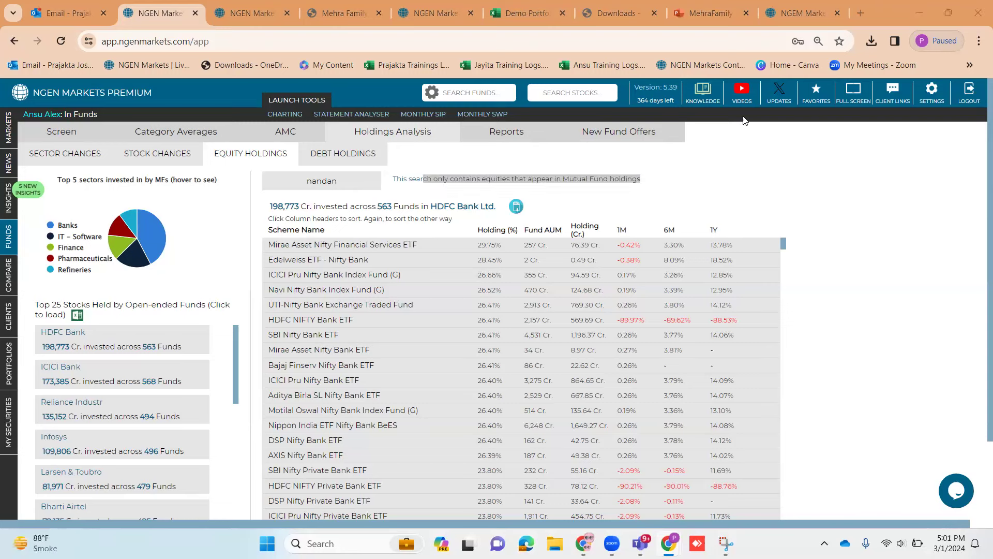
- Browse the NGEN MARKETS YouTube channel's playlists, then switch back to the NGEN Markets browser tab
click(742, 95)
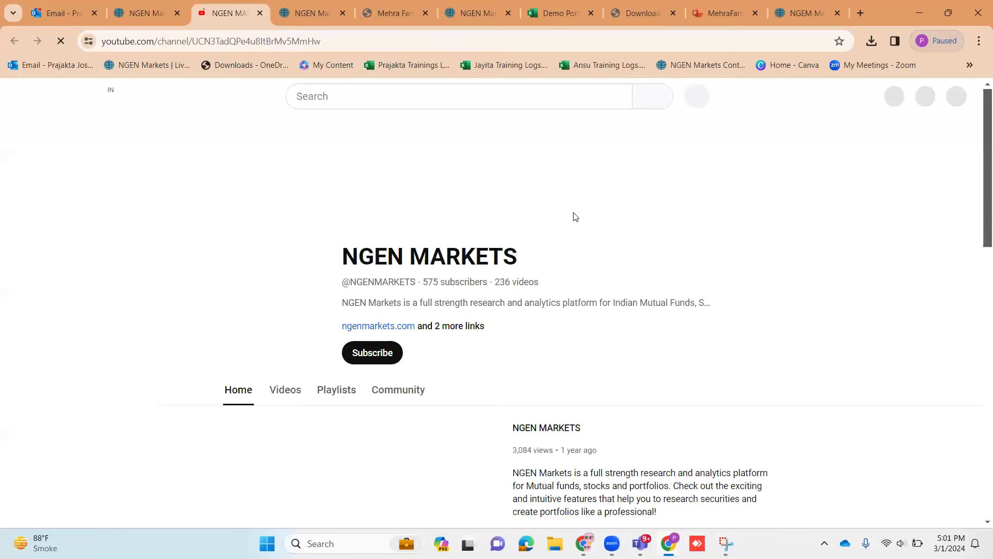
click(339, 395)
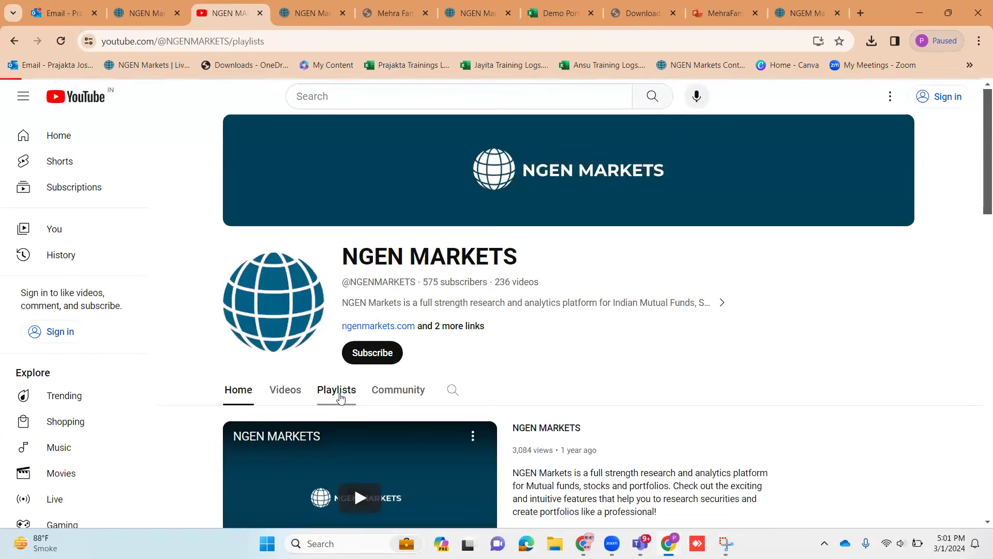
scroll(523, 409, down, 1)
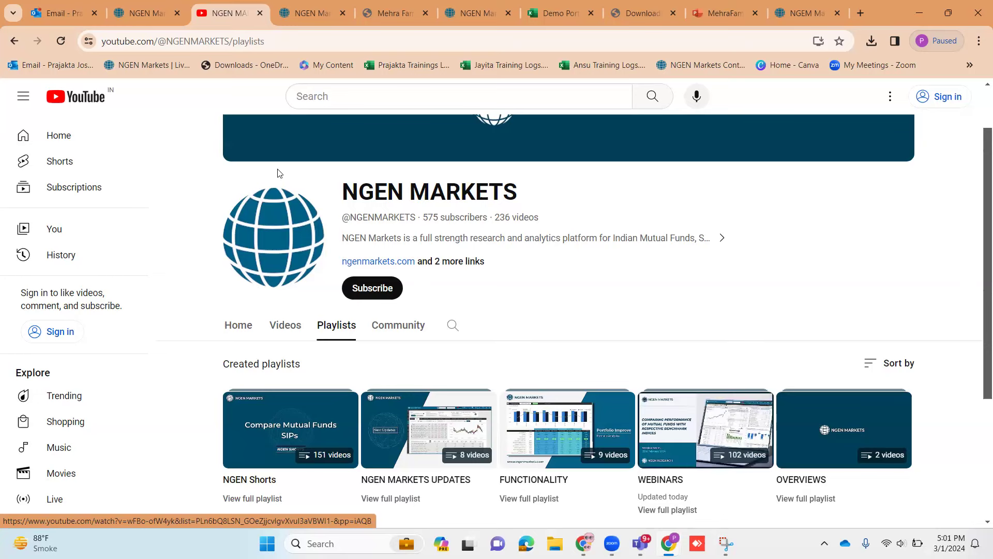
click(142, 14)
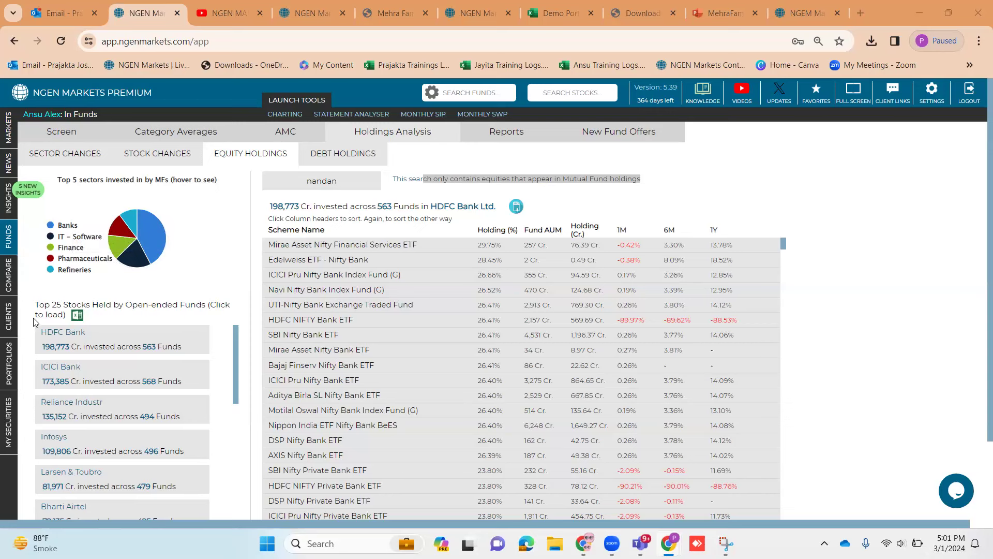
- Reopen the four-client Multiple Clients portfolio worth Rs. 1.06 Cr and inspect its SEBI classification chart
mouse_move(14, 340)
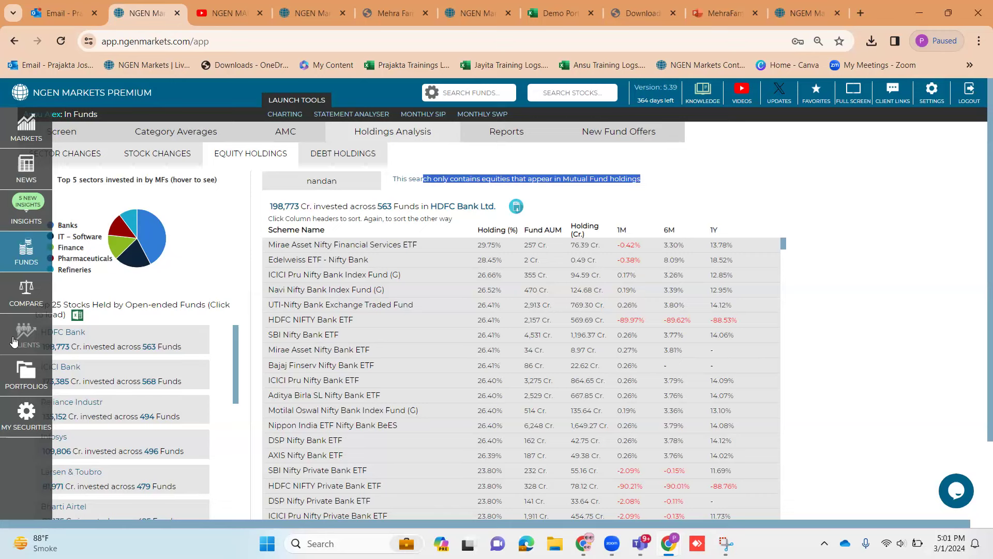
click(14, 341)
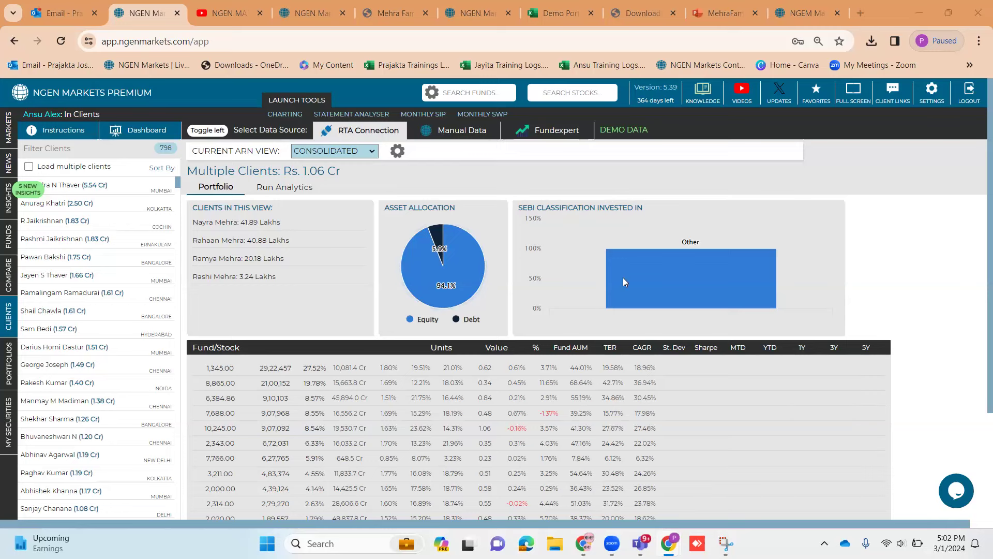
mouse_move(600, 276)
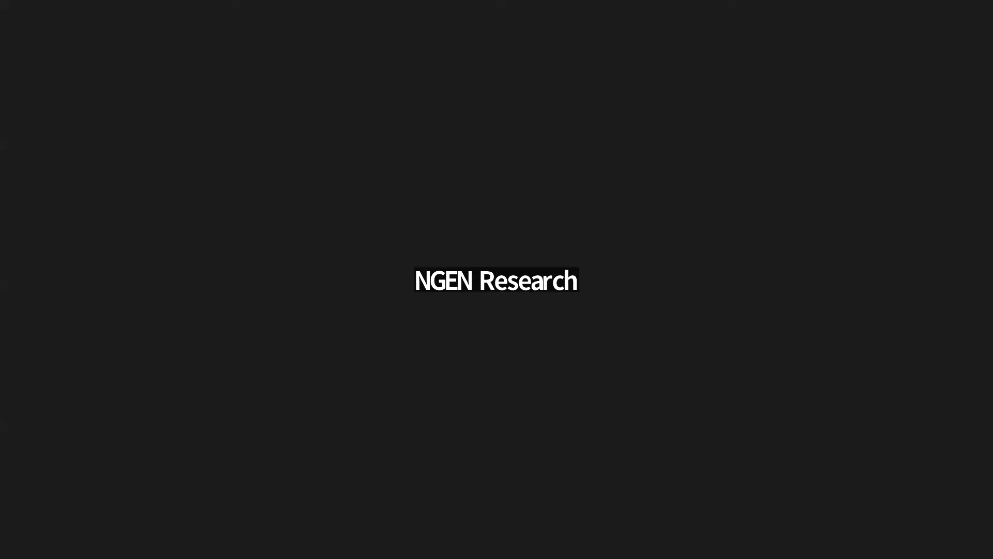